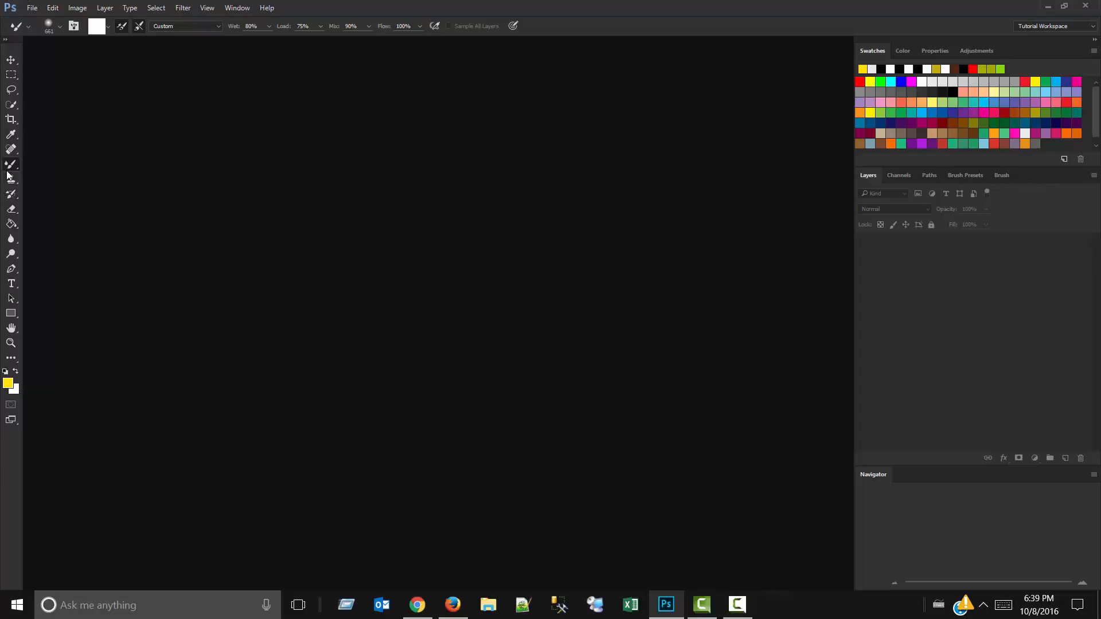
Replace the Mixer Brush with the regular Brush tool and activate the Move tool.
{"action": "right_click", "coordinate": [10, 166]}
{"action": "left_click", "coordinate": [51, 164]}
{"action": "left_click", "coordinate": [11, 58]}
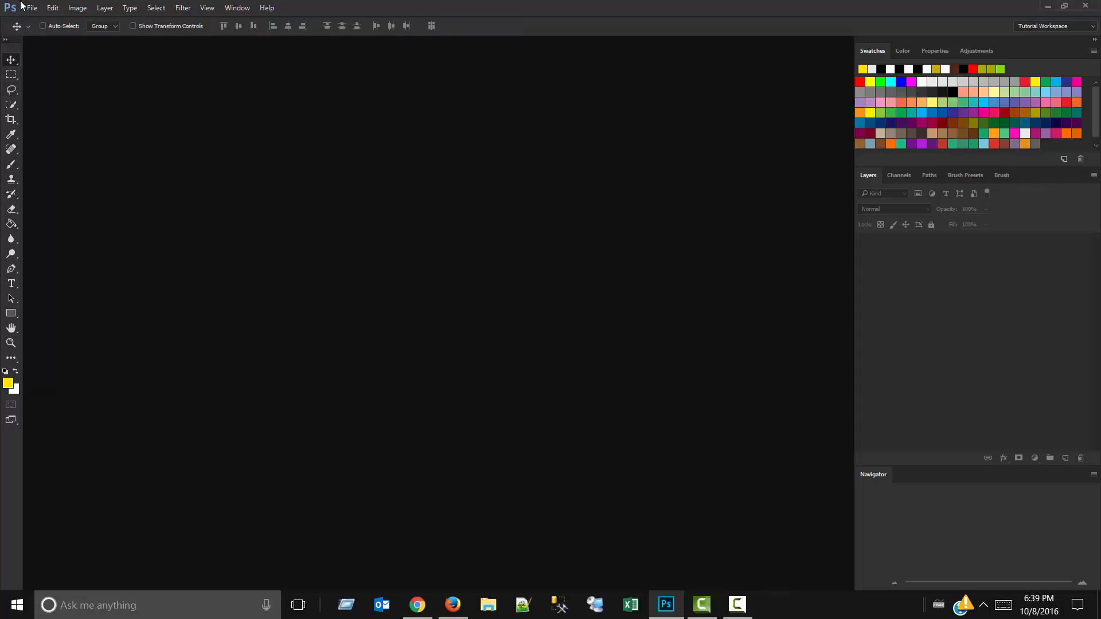
Open the portrait photo 20140112_135454.jpg from the pics folder.
{"action": "left_click", "coordinate": [29, 8]}
{"action": "left_click", "coordinate": [56, 36]}
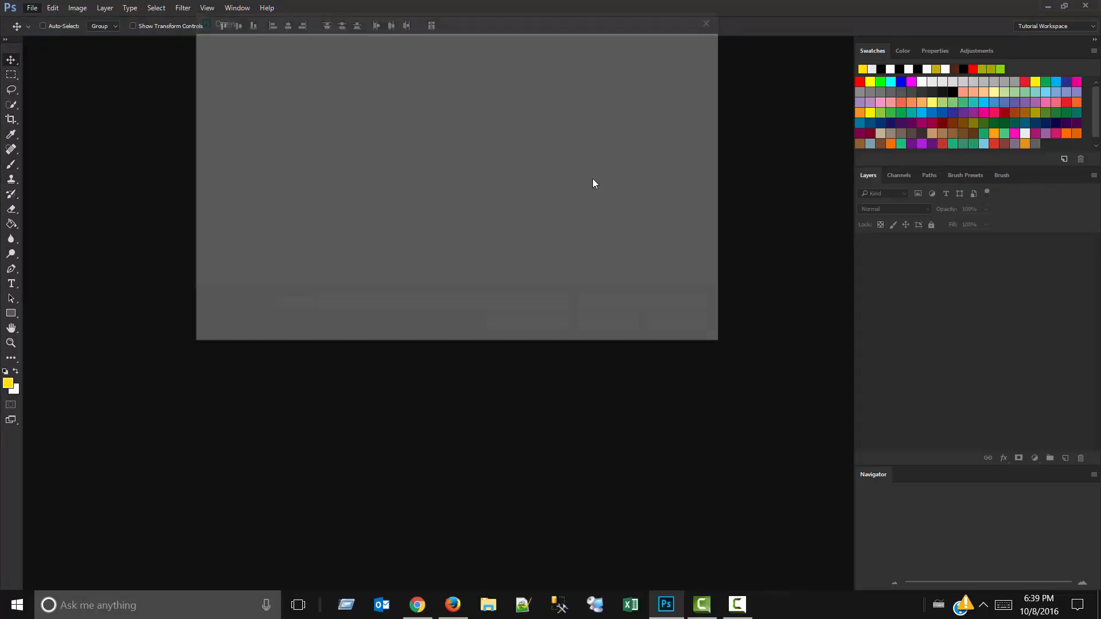
{"action": "left_click_drag", "start_coordinate": [725, 105], "coordinate": [728, 273]}
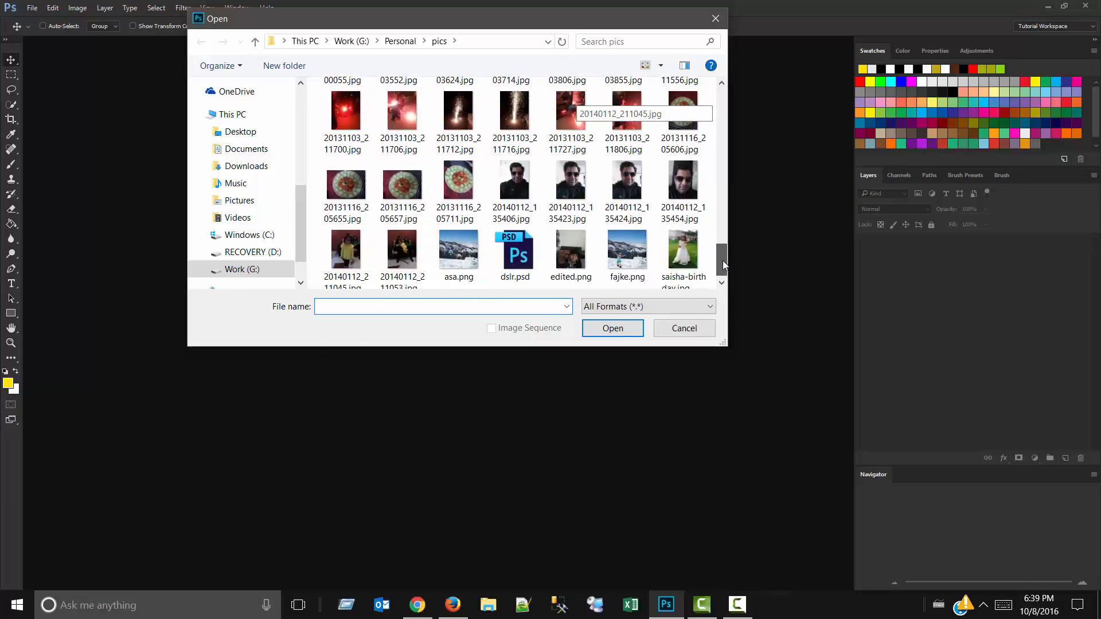
{"action": "double_click", "coordinate": [676, 202]}
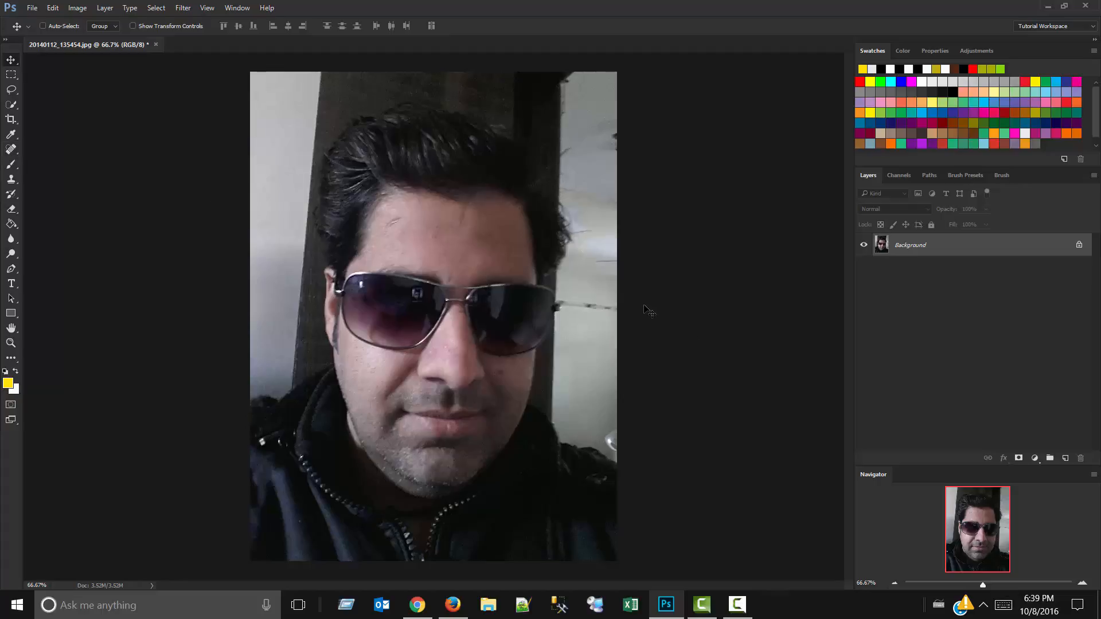
Remove the slanted scratch and small spot beside the hairline on the forehead with the Content-Aware Spot Healing Brush.
{"action": "key", "text": "j"}
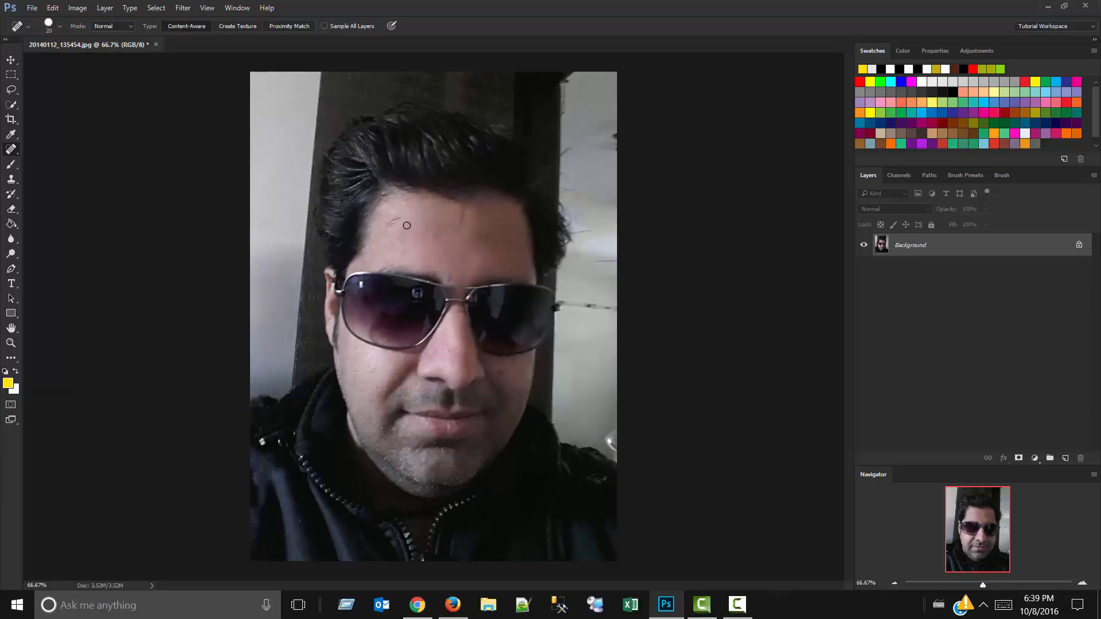
{"action": "scroll", "coordinate": [392, 216], "scroll_direction": "up", "scroll_amount": 20}
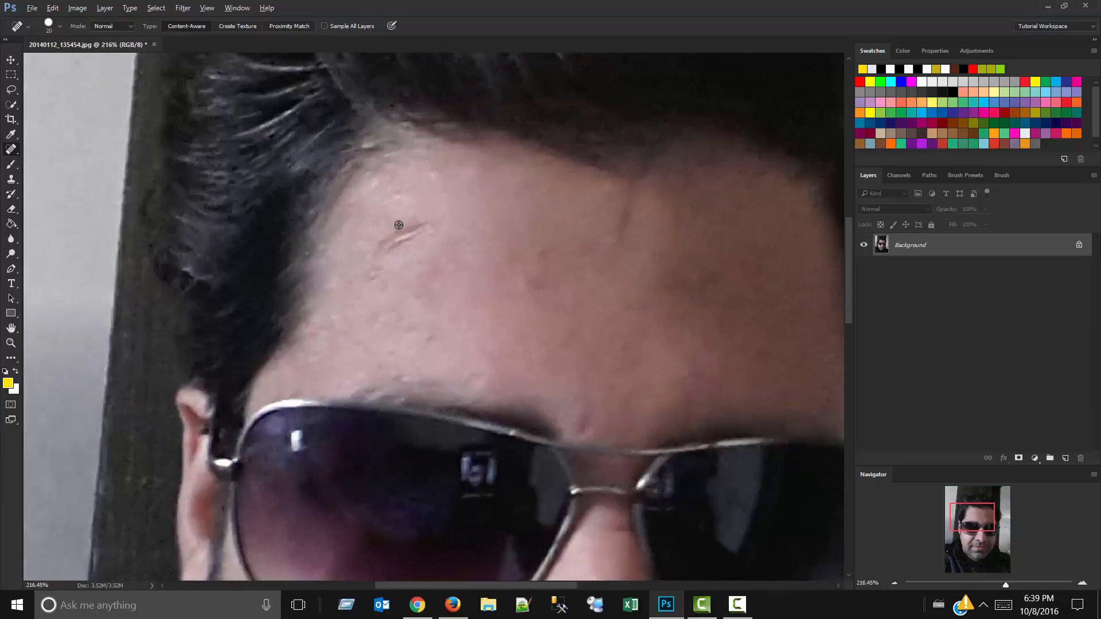
{"action": "scroll", "coordinate": [436, 232], "scroll_direction": "up", "scroll_amount": 5}
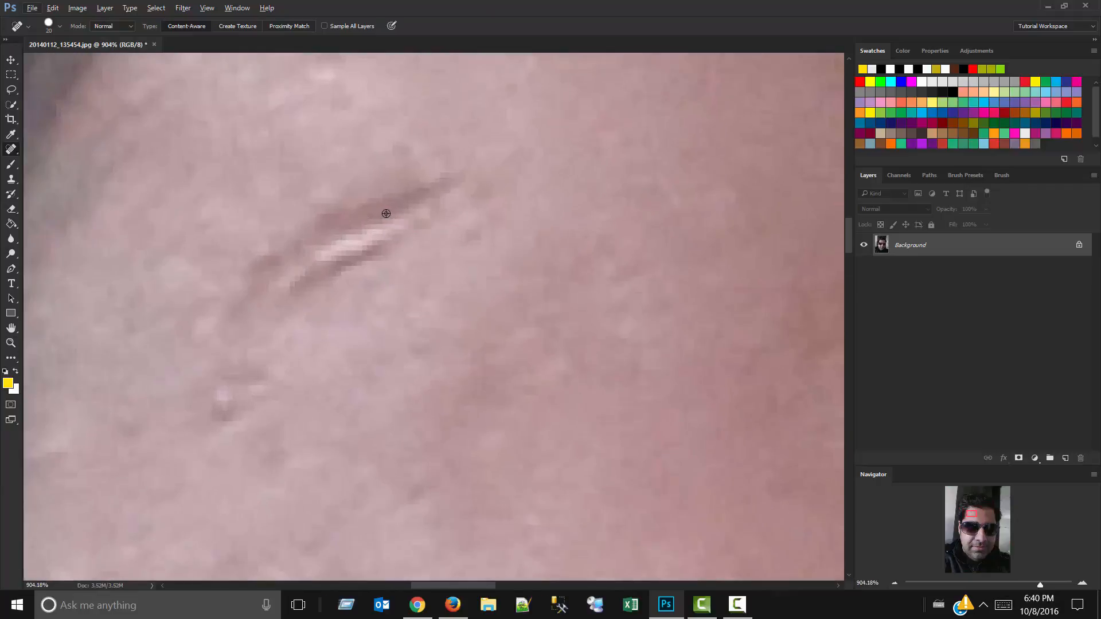
{"action": "right_click", "coordinate": [10, 152]}
{"action": "left_click", "coordinate": [67, 151]}
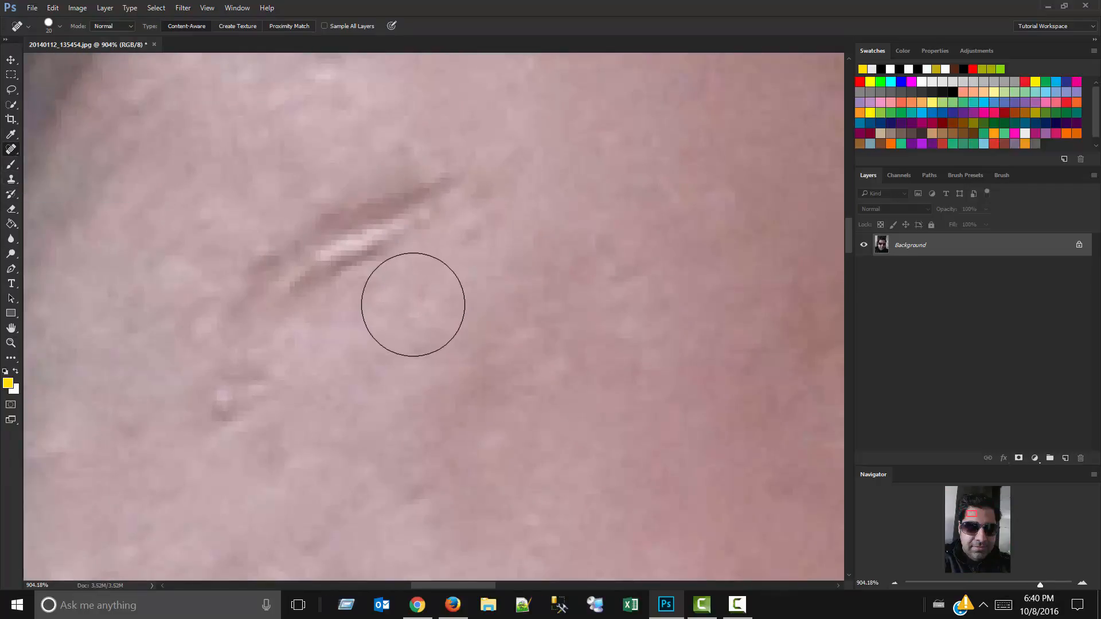
{"action": "scroll", "coordinate": [431, 249], "scroll_direction": "down", "scroll_amount": 5}
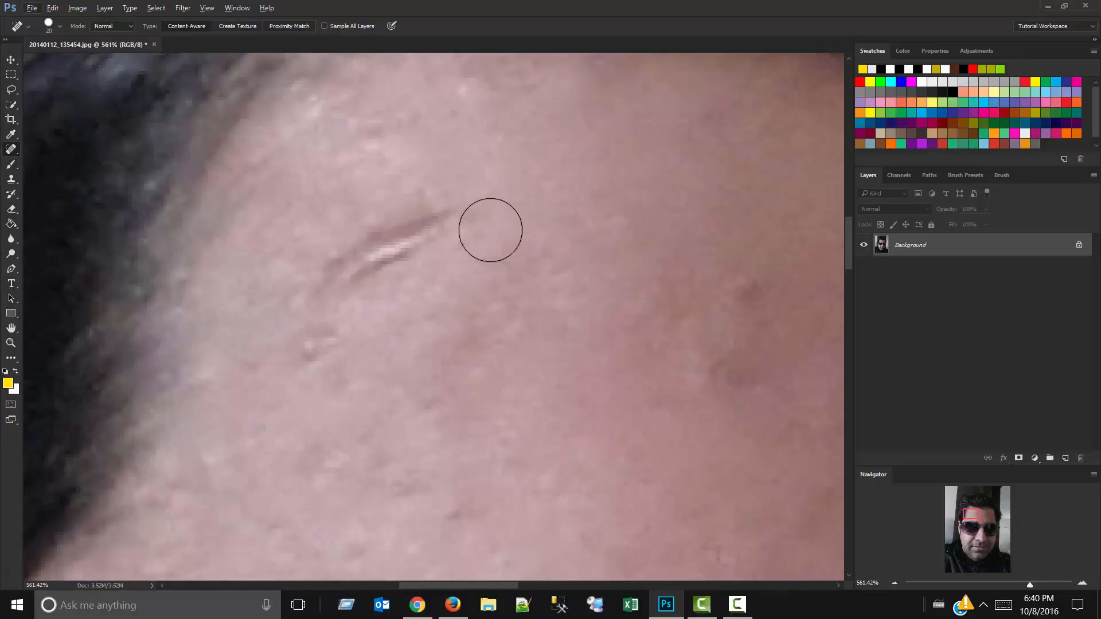
{"action": "mouse_move", "coordinate": [460, 208]}
{"action": "left_mouse_down"}
{"action": "mouse_move", "coordinate": [363, 253]}
{"action": "mouse_move", "coordinate": [330, 294]}
{"action": "mouse_move", "coordinate": [327, 334]}
{"action": "left_mouse_up"}
Set the Spot Healing Brush to a soft-edged tip with a diameter of 17 px.
{"action": "scroll", "coordinate": [363, 211], "scroll_direction": "down", "scroll_amount": 5}
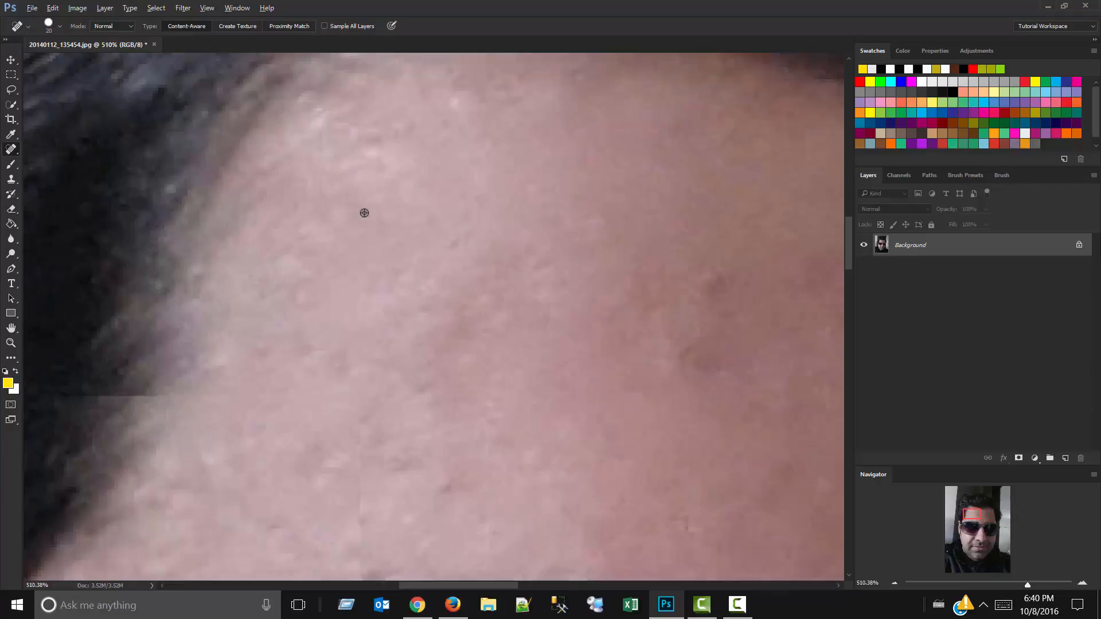
{"action": "scroll", "coordinate": [376, 184], "scroll_direction": "down", "scroll_amount": 3}
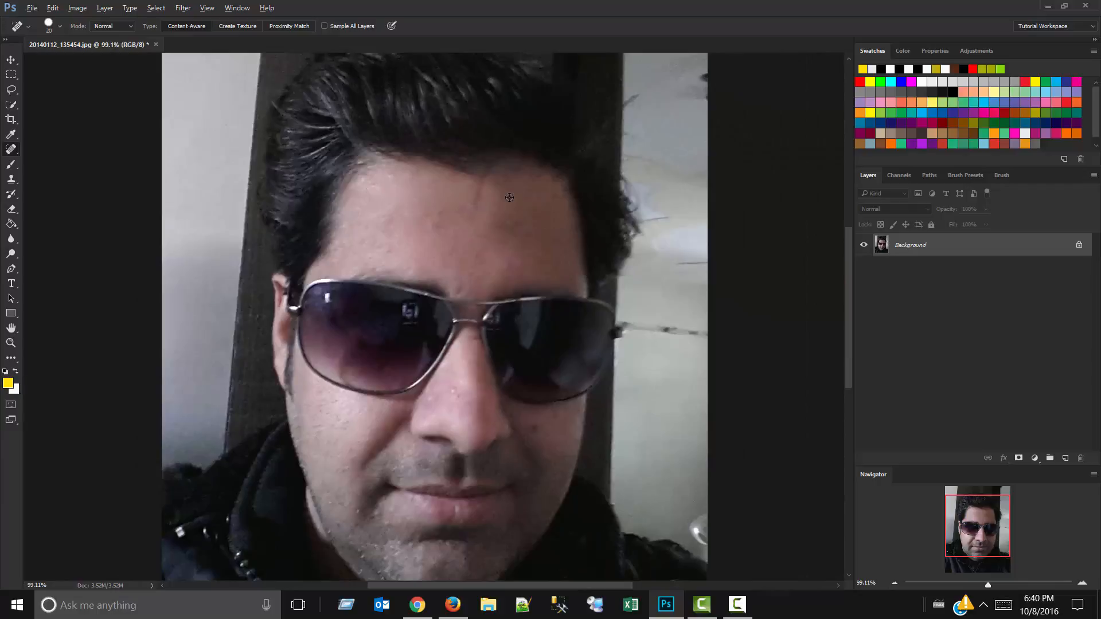
{"action": "scroll", "coordinate": [509, 198], "scroll_direction": "up", "scroll_amount": 8}
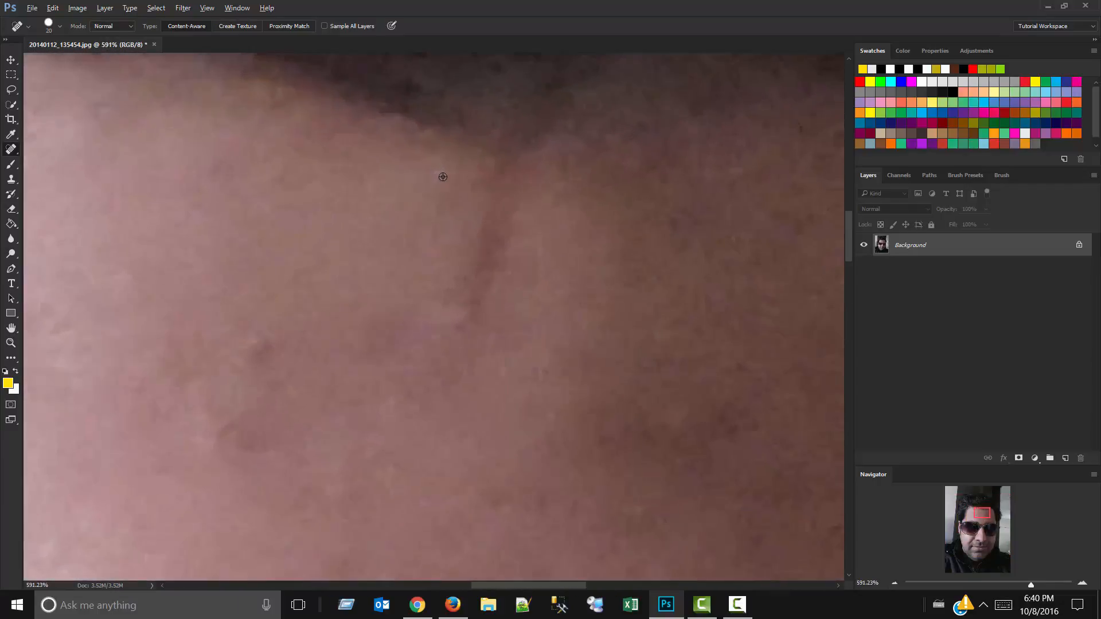
{"action": "scroll", "coordinate": [443, 177], "scroll_direction": "up", "scroll_amount": 1}
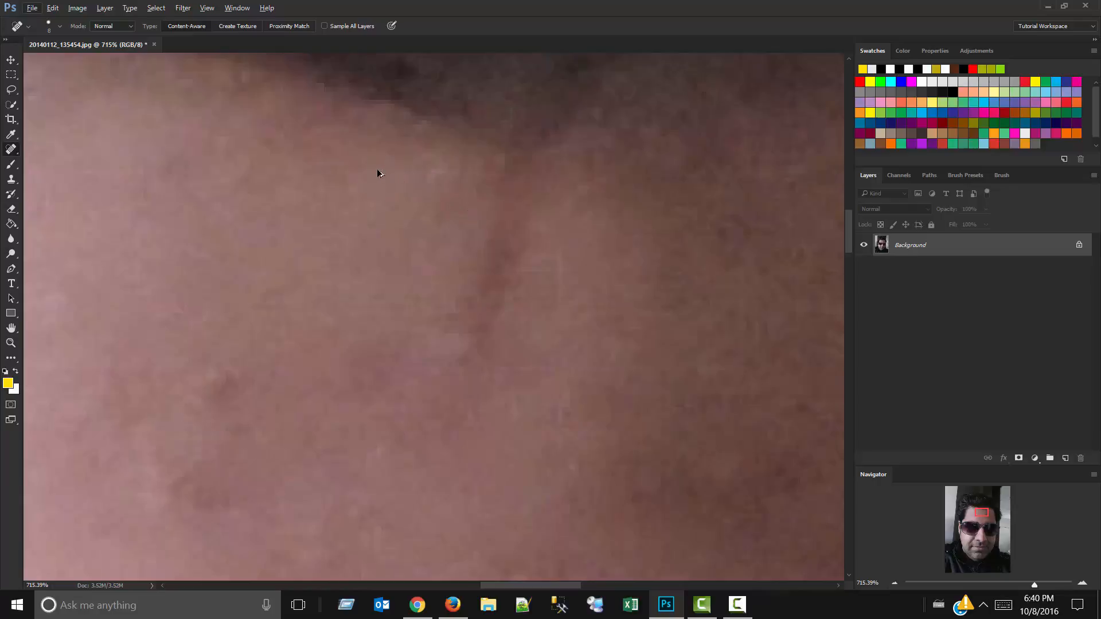
{"action": "right_click", "coordinate": [556, 205], "text": "alt"}
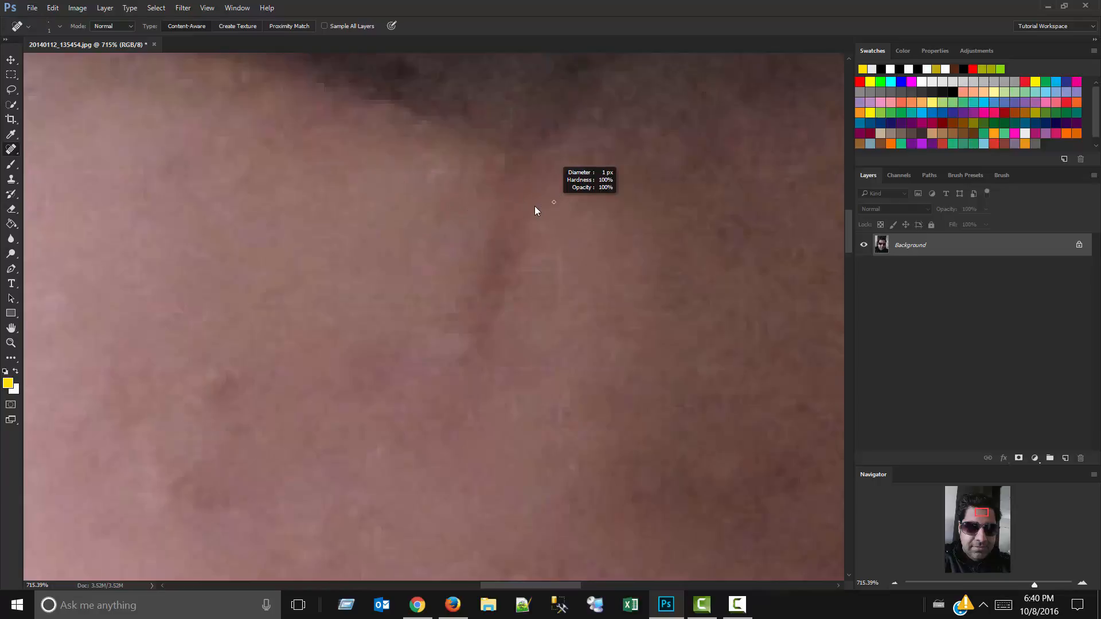
{"action": "mouse_move", "coordinate": [535, 211]}
{"action": "left_mouse_down"}
{"action": "mouse_move", "coordinate": [543, 217]}
{"action": "mouse_move", "coordinate": [548, 198]}
{"action": "left_mouse_up"}
{"action": "left_click_drag", "start_coordinate": [560, 167], "coordinate": [561, 119]}
{"action": "mouse_move", "coordinate": [546, 44]}
{"action": "left_mouse_down"}
{"action": "mouse_move", "coordinate": [577, 69]}
{"action": "mouse_move", "coordinate": [583, 98]}
{"action": "left_mouse_up"}
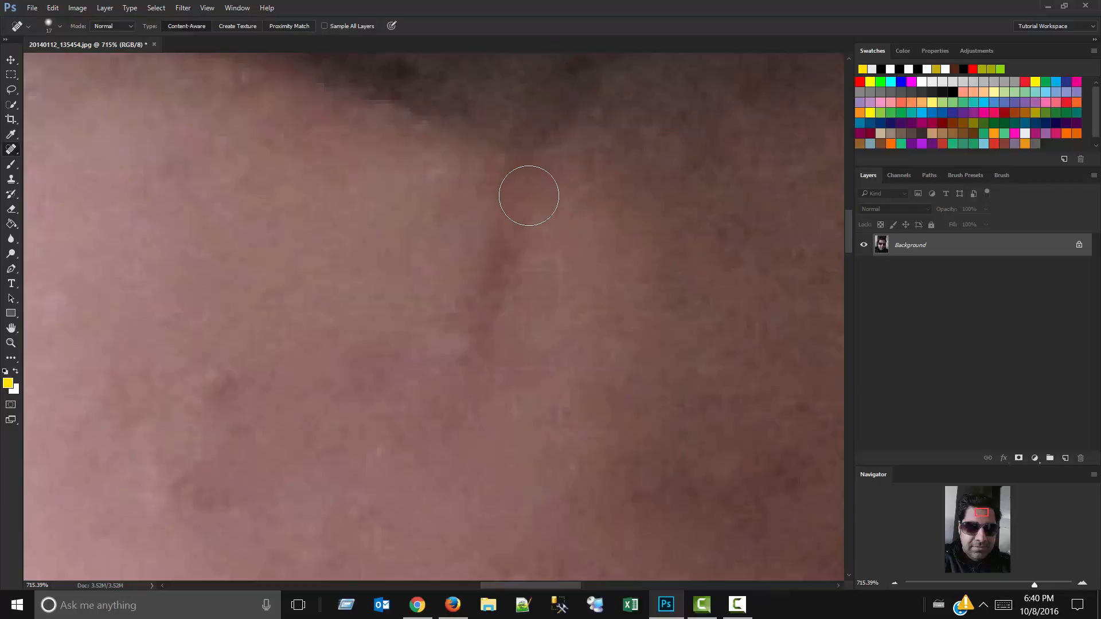
Heal the dark vertical crease and the neighbouring dark spots on the upper middle of the forehead.
{"action": "mouse_move", "coordinate": [506, 172]}
{"action": "left_mouse_down"}
{"action": "mouse_move", "coordinate": [487, 292]}
{"action": "mouse_move", "coordinate": [445, 347]}
{"action": "left_mouse_up"}
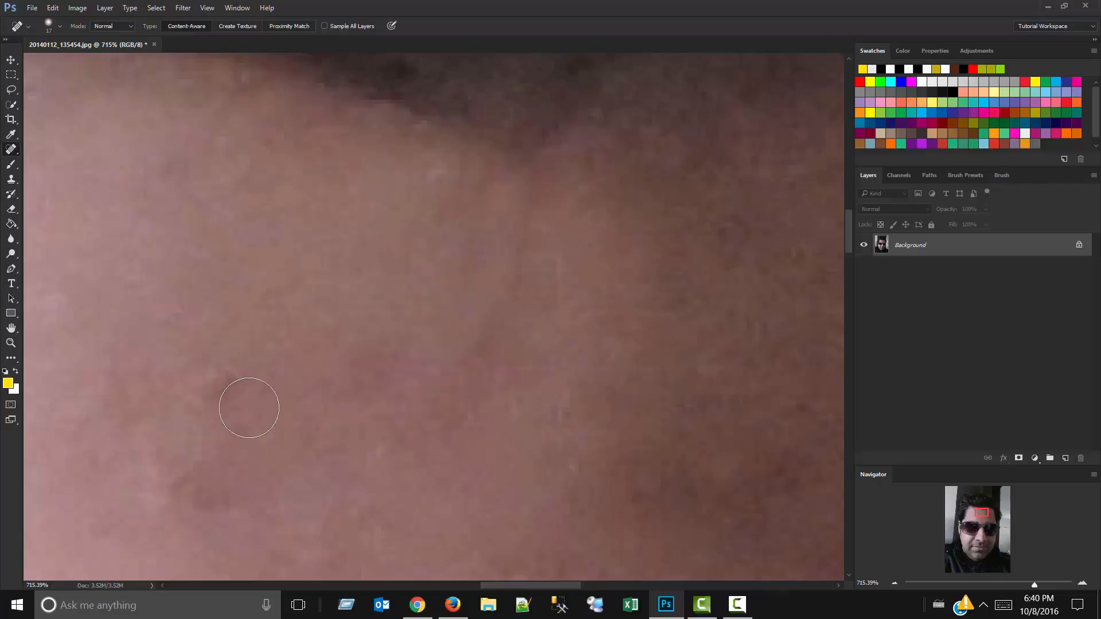
{"action": "mouse_move", "coordinate": [229, 373]}
{"action": "left_mouse_down"}
{"action": "mouse_move", "coordinate": [130, 418]}
{"action": "mouse_move", "coordinate": [210, 505]}
{"action": "left_mouse_up"}
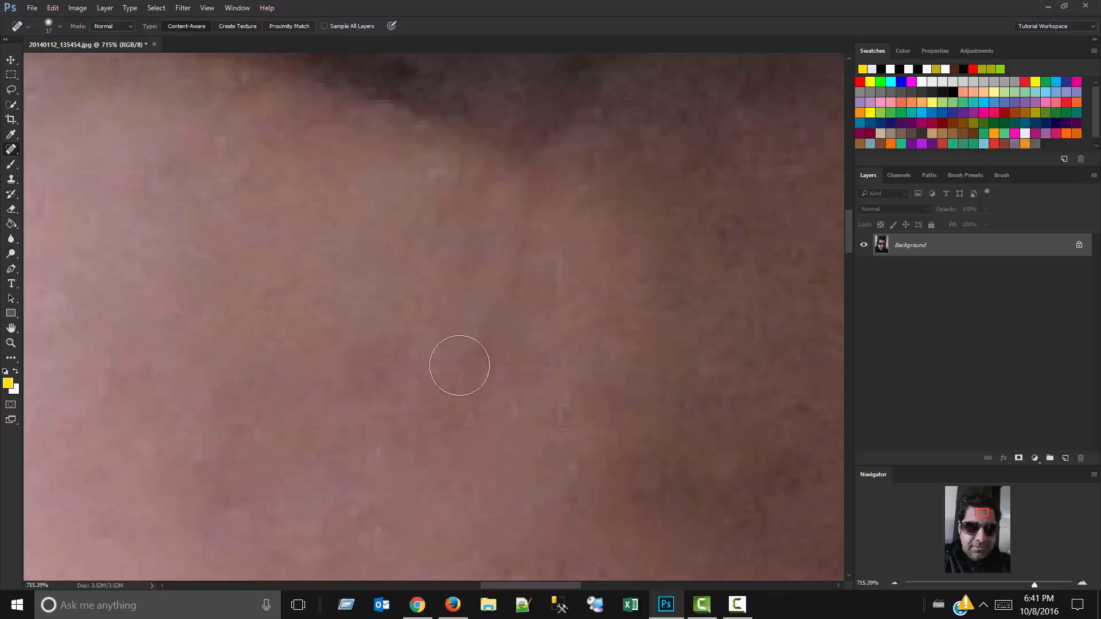
{"action": "scroll", "coordinate": [424, 356], "scroll_direction": "down", "scroll_amount": 10}
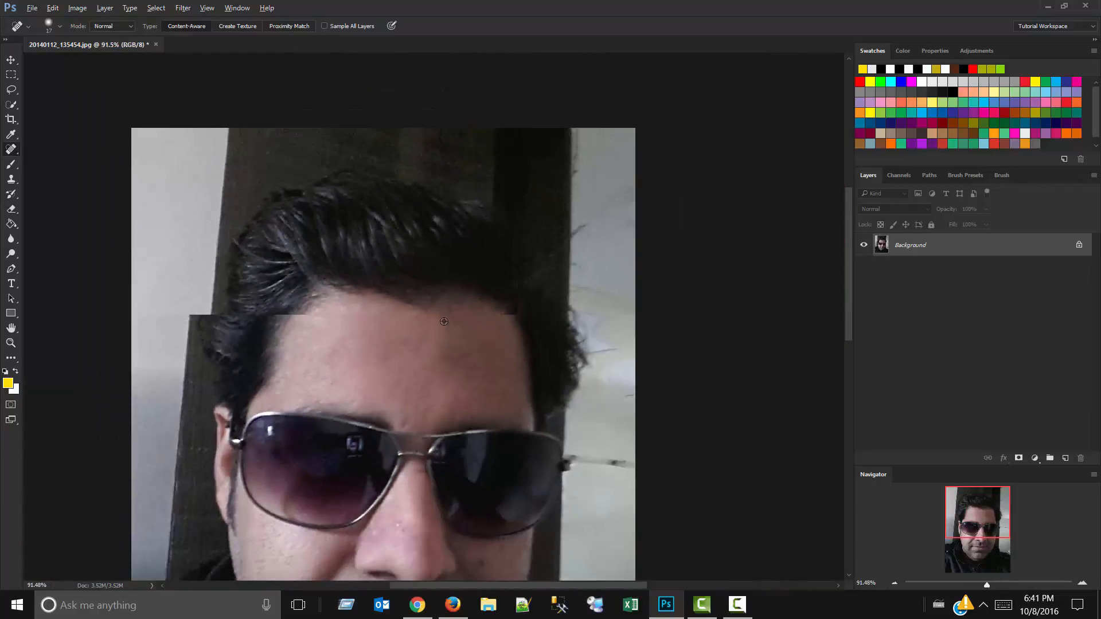
Heal the blemishes above the sunglasses' bridge and the dark uneven patches on the shaded side of the forehead.
{"action": "scroll", "coordinate": [444, 321], "scroll_direction": "up", "scroll_amount": 6}
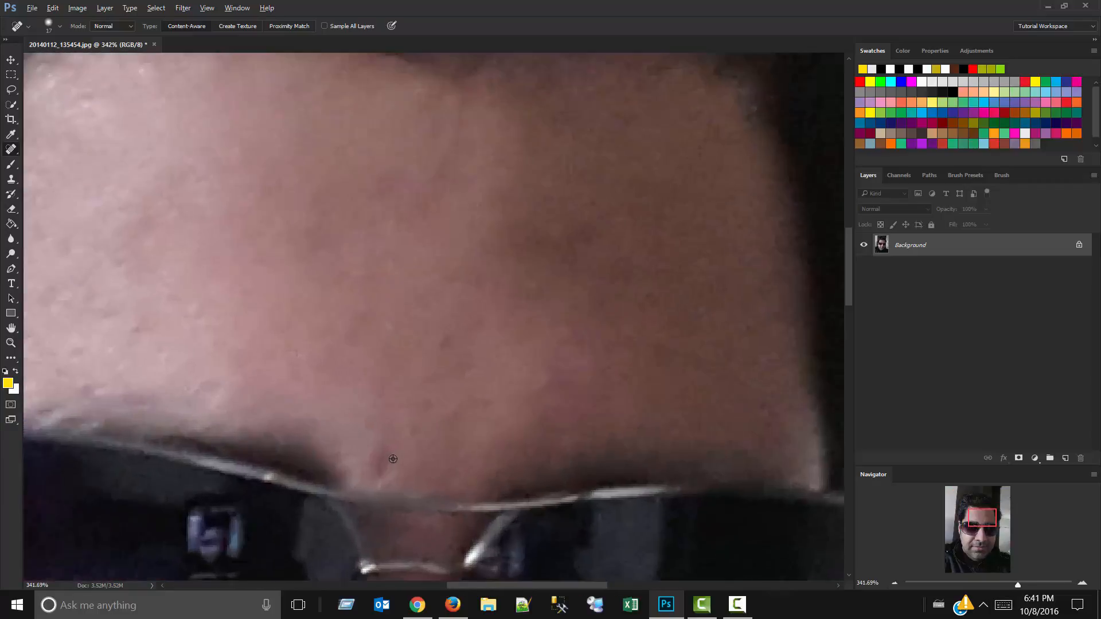
{"action": "mouse_move", "coordinate": [577, 370]}
{"action": "left_mouse_down"}
{"action": "mouse_move", "coordinate": [538, 459]}
{"action": "mouse_move", "coordinate": [565, 367]}
{"action": "left_mouse_up"}
{"action": "left_click_drag", "start_coordinate": [376, 471], "coordinate": [386, 426]}
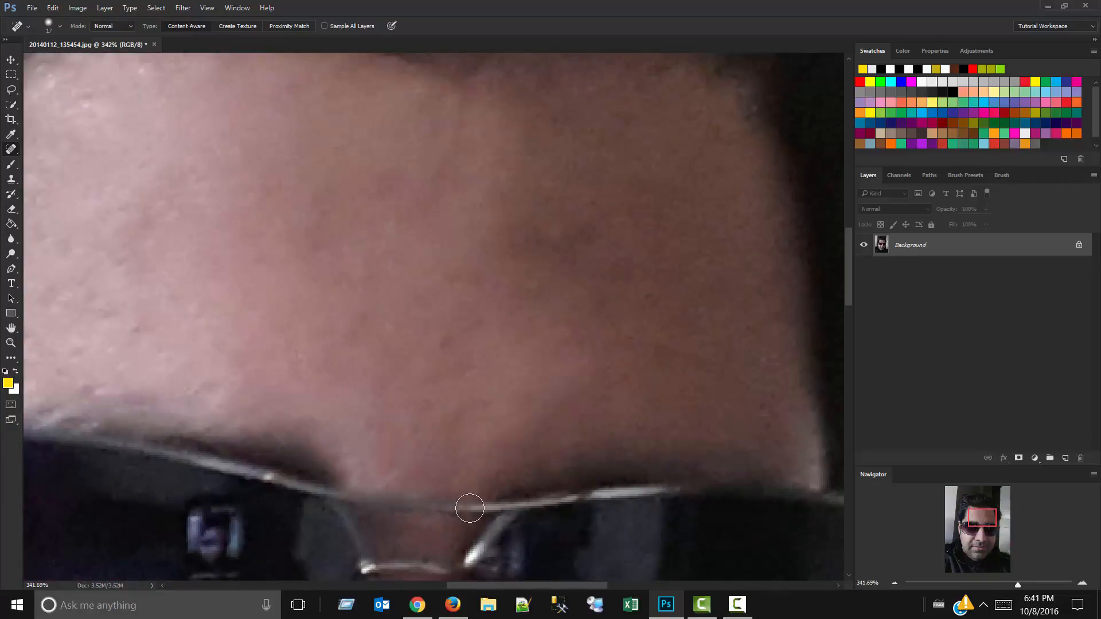
{"action": "mouse_move", "coordinate": [446, 367]}
{"action": "left_mouse_down"}
{"action": "mouse_move", "coordinate": [444, 344]}
{"action": "mouse_move", "coordinate": [468, 318]}
{"action": "left_mouse_up"}
{"action": "left_click_drag", "start_coordinate": [527, 295], "coordinate": [470, 286]}
{"action": "mouse_move", "coordinate": [381, 188]}
{"action": "left_mouse_down"}
{"action": "mouse_move", "coordinate": [456, 181]}
{"action": "mouse_move", "coordinate": [488, 204]}
{"action": "left_mouse_up"}
{"action": "left_click_drag", "start_coordinate": [622, 214], "coordinate": [562, 212]}
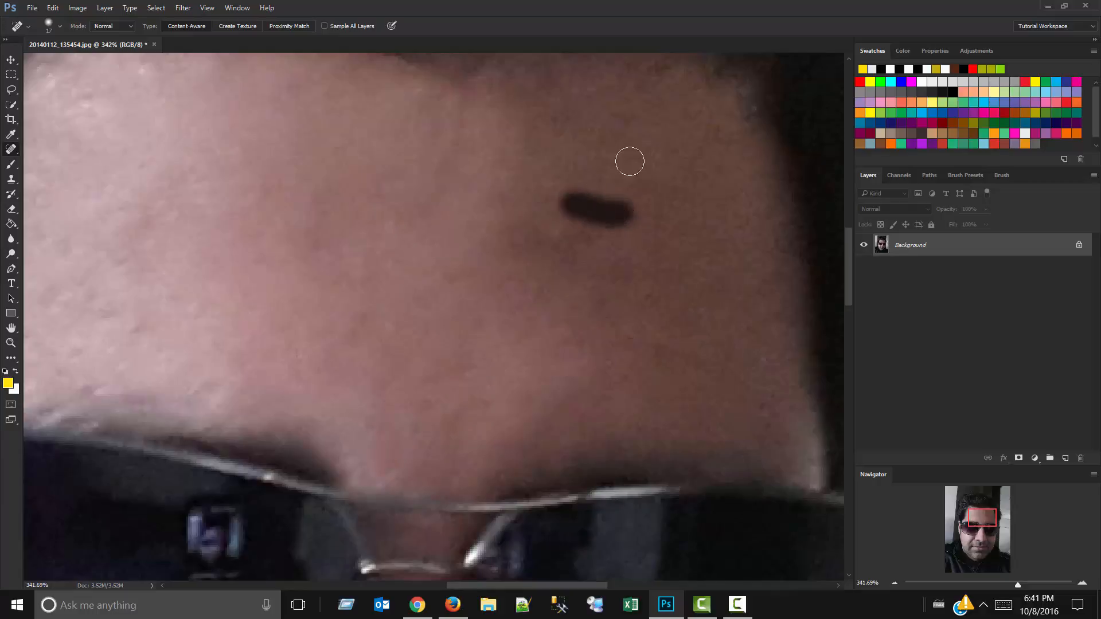
{"action": "left_click", "coordinate": [689, 111]}
{"action": "left_click_drag", "start_coordinate": [689, 111], "coordinate": [702, 131]}
{"action": "left_click_drag", "start_coordinate": [545, 243], "coordinate": [607, 223]}
Heal the small blemishes on the bright side of the forehead above the eyebrow.
{"action": "scroll", "coordinate": [628, 213], "scroll_direction": "down", "scroll_amount": 6}
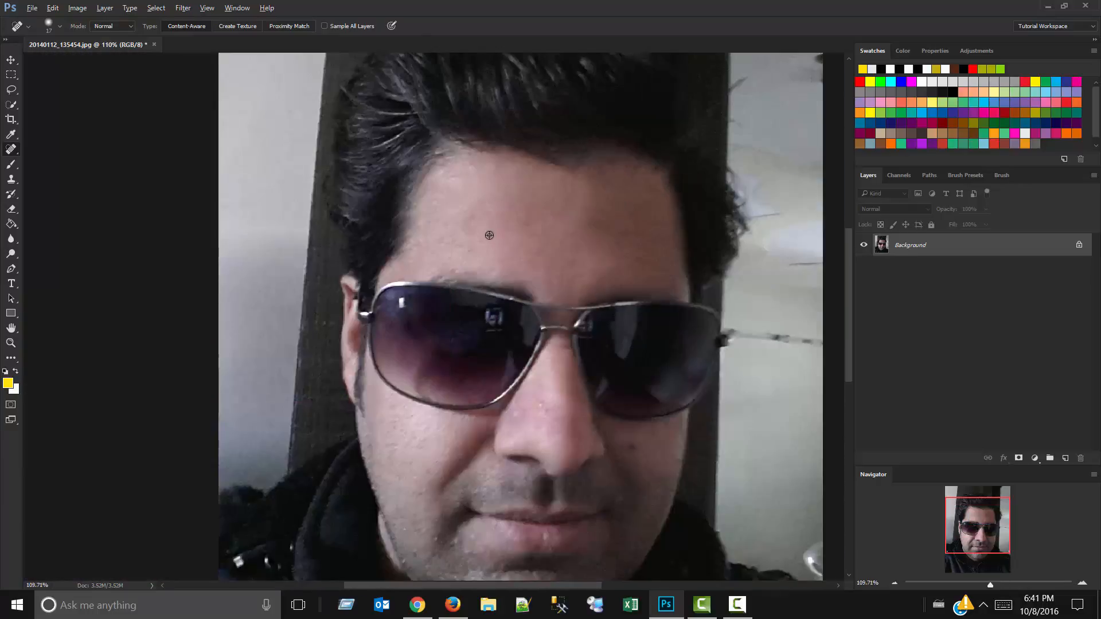
{"action": "scroll", "coordinate": [476, 292], "scroll_direction": "up", "scroll_amount": 8}
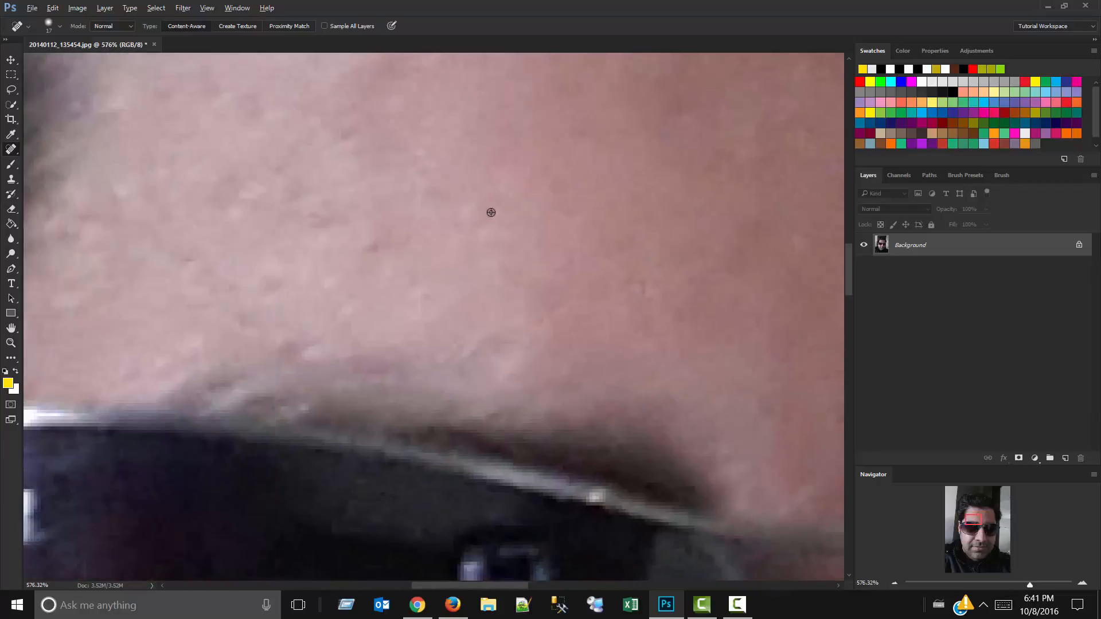
{"action": "mouse_move", "coordinate": [465, 284]}
{"action": "left_mouse_down"}
{"action": "mouse_move", "coordinate": [466, 209]}
{"action": "mouse_move", "coordinate": [487, 179]}
{"action": "left_mouse_up"}
{"action": "scroll", "coordinate": [431, 200], "scroll_direction": "down", "scroll_amount": 2}
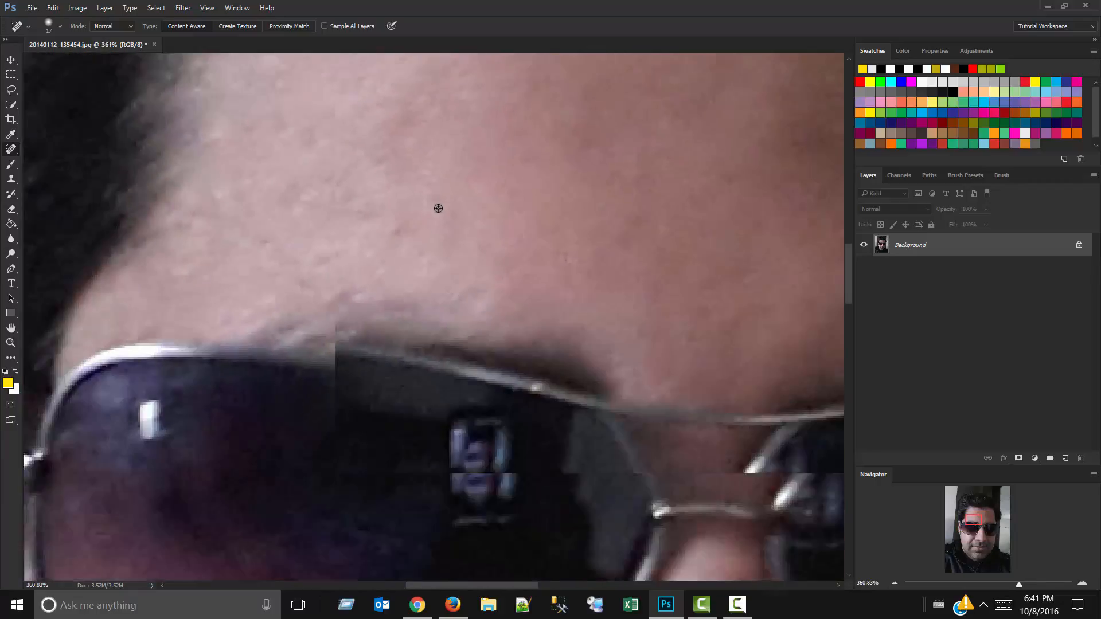
{"action": "left_click_drag", "start_coordinate": [412, 199], "coordinate": [607, 346]}
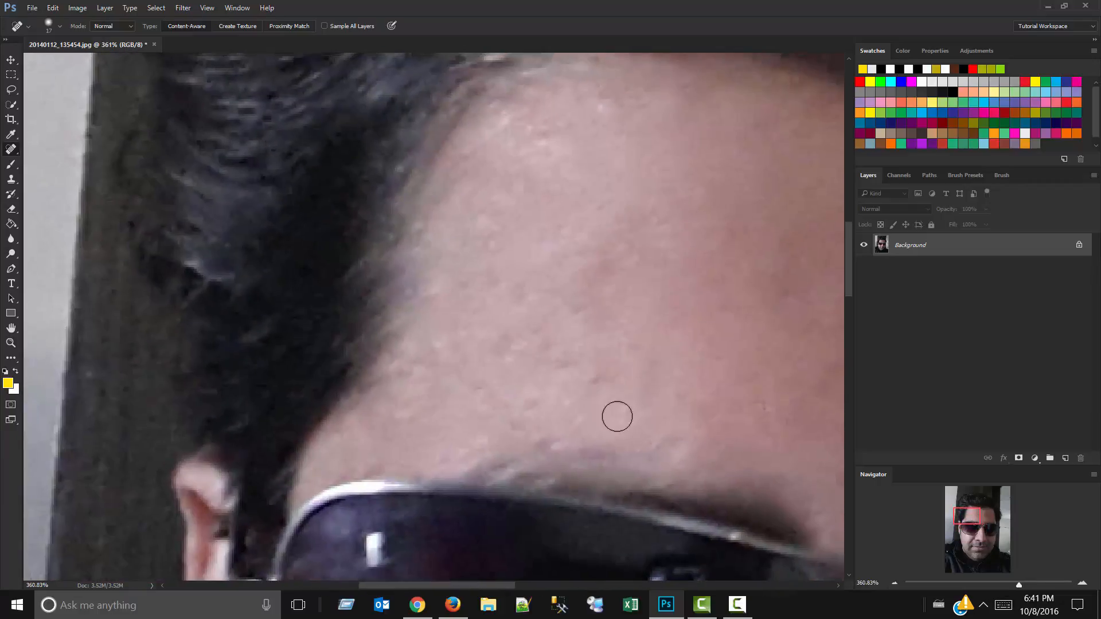
{"action": "mouse_move", "coordinate": [553, 370]}
{"action": "left_mouse_down"}
{"action": "mouse_move", "coordinate": [504, 381]}
{"action": "mouse_move", "coordinate": [593, 375]}
{"action": "mouse_move", "coordinate": [635, 304]}
{"action": "left_mouse_up"}
Heal the red spots and bumps on the bridge and side of the nose.
{"action": "scroll", "coordinate": [556, 207], "scroll_direction": "down", "scroll_amount": 5}
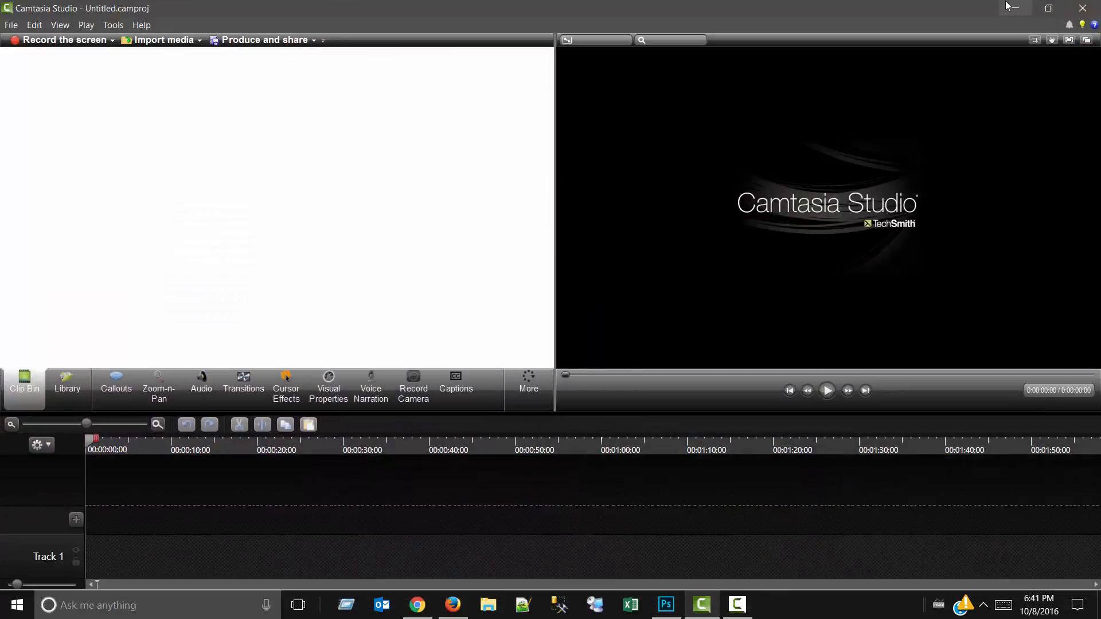
{"action": "left_click", "coordinate": [1010, 8]}
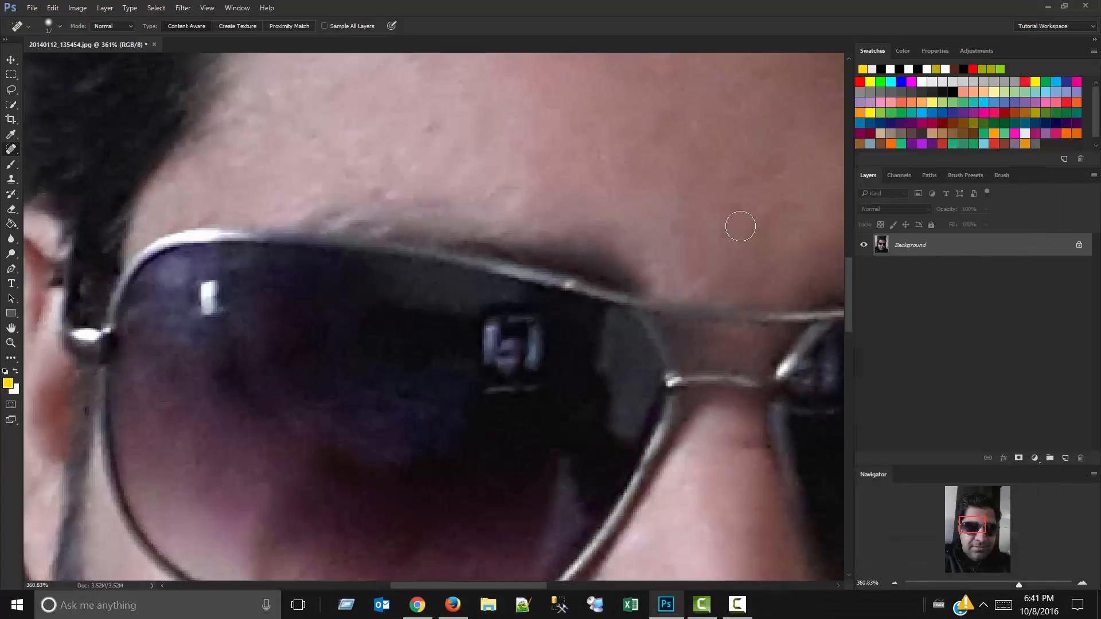
{"action": "left_click_drag", "start_coordinate": [590, 244], "coordinate": [511, 55]}
{"action": "left_click_drag", "start_coordinate": [695, 389], "coordinate": [523, 47]}
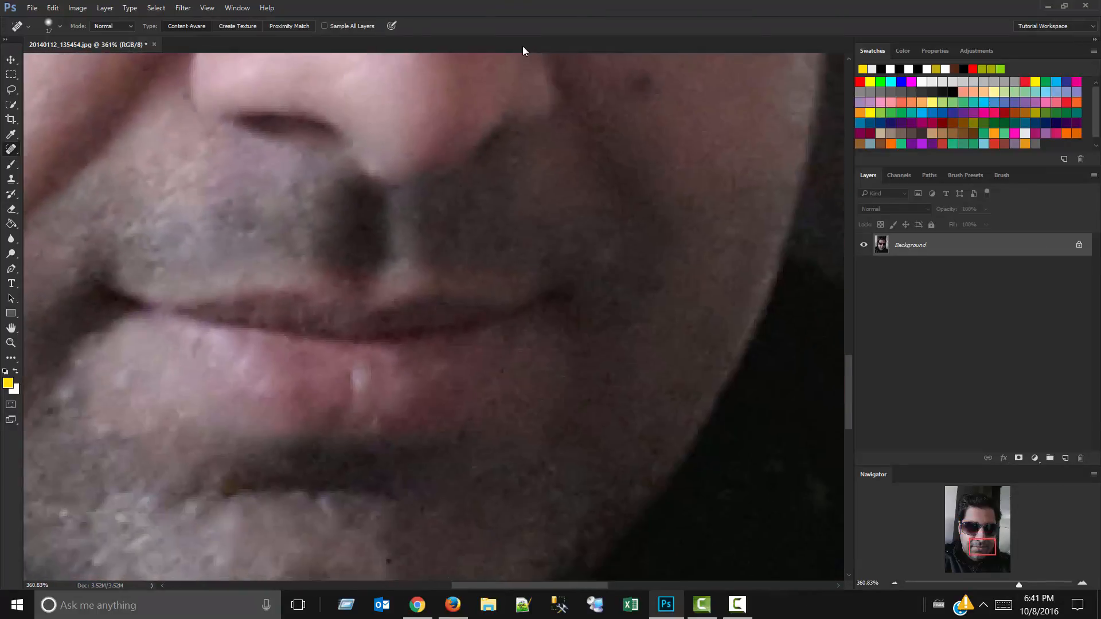
{"action": "left_click_drag", "start_coordinate": [595, 328], "coordinate": [980, 362]}
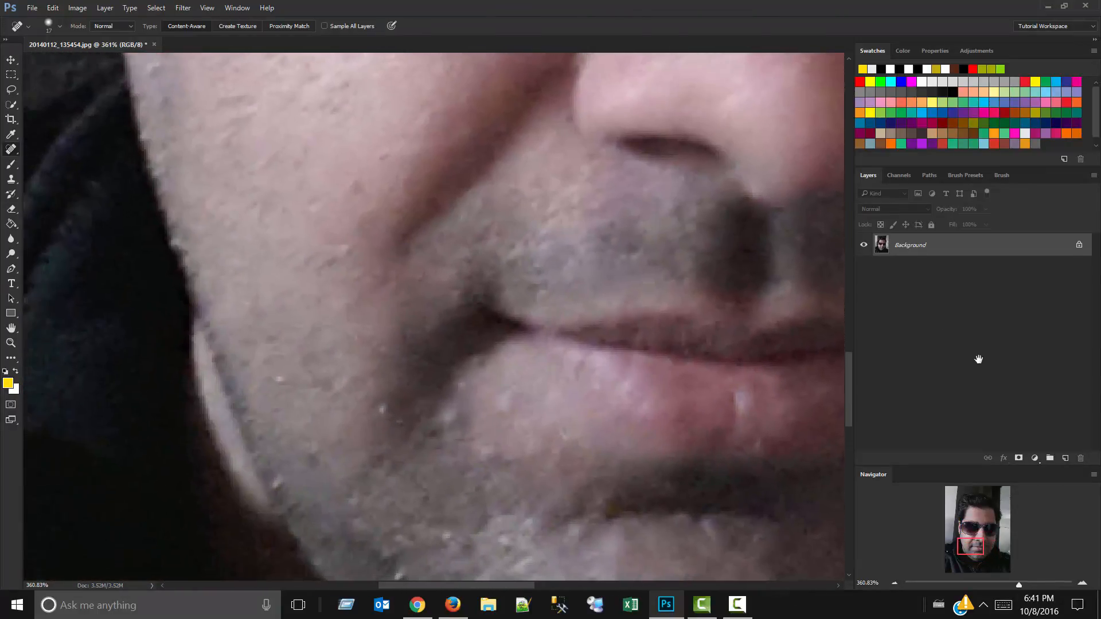
{"action": "mouse_move", "coordinate": [582, 422]}
{"action": "left_mouse_down"}
{"action": "mouse_move", "coordinate": [561, 398]}
{"action": "mouse_move", "coordinate": [625, 539]}
{"action": "mouse_move", "coordinate": [635, 616]}
{"action": "mouse_move", "coordinate": [476, 608]}
{"action": "mouse_move", "coordinate": [550, 310]}
{"action": "mouse_move", "coordinate": [556, 398]}
{"action": "mouse_move", "coordinate": [465, 441]}
{"action": "left_mouse_up"}
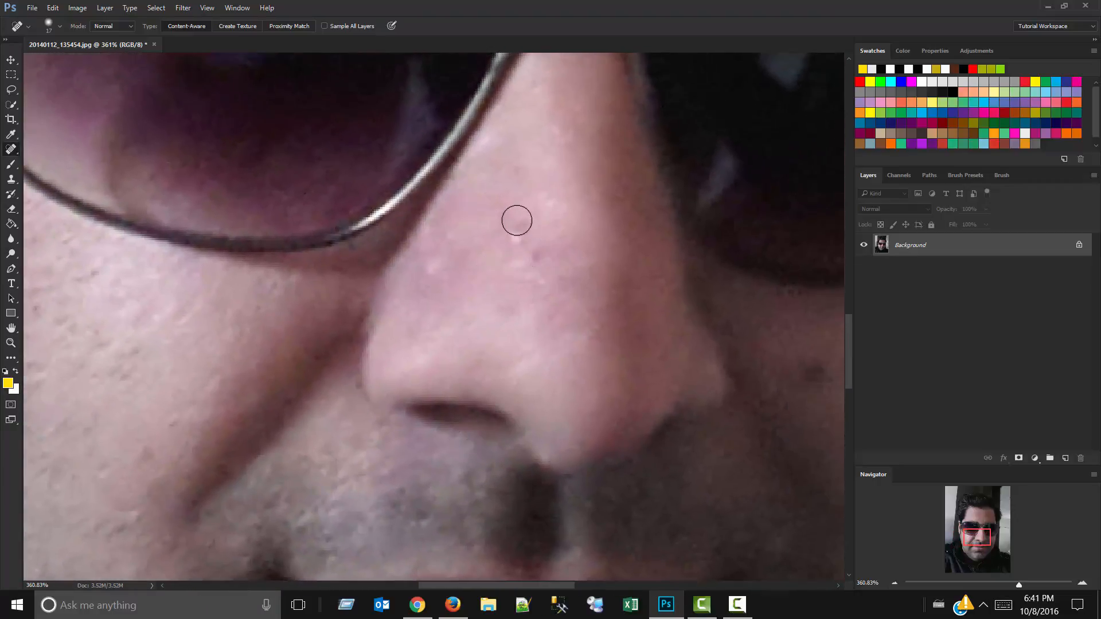
{"action": "left_click_drag", "start_coordinate": [514, 229], "coordinate": [539, 265]}
{"action": "left_click_drag", "start_coordinate": [437, 250], "coordinate": [440, 286]}
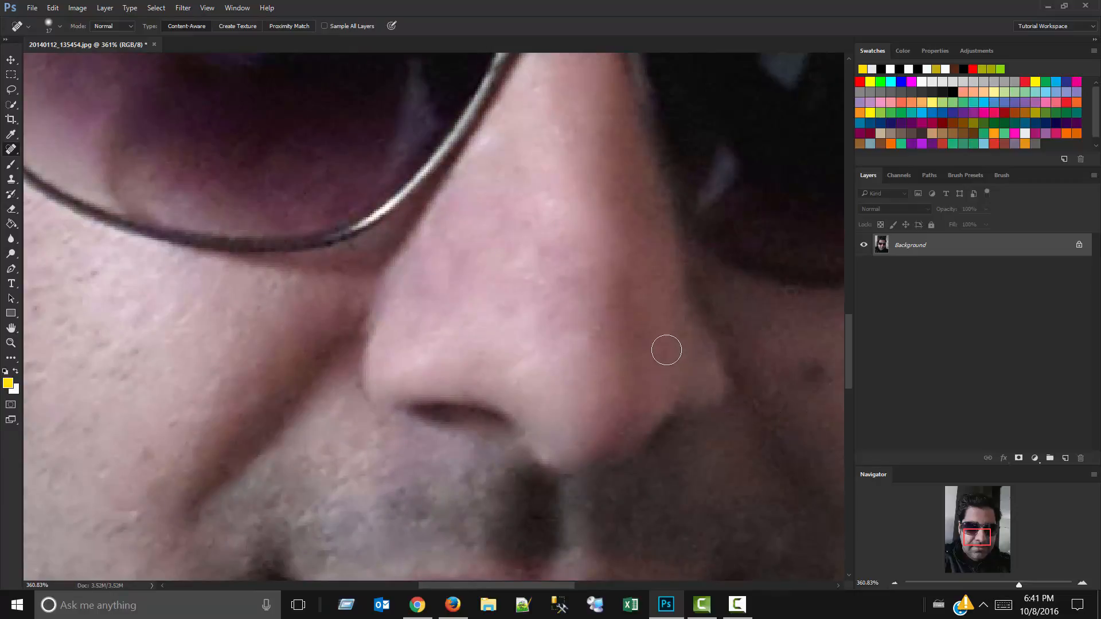
Remove the dark mole and remaining spots on the shaded cheek beside the nose.
{"action": "mouse_move", "coordinate": [667, 350]}
{"action": "left_mouse_down"}
{"action": "mouse_move", "coordinate": [659, 363]}
{"action": "mouse_move", "coordinate": [674, 395]}
{"action": "left_mouse_up"}
{"action": "left_click_drag", "start_coordinate": [815, 401], "coordinate": [835, 456]}
{"action": "mouse_move", "coordinate": [735, 364]}
{"action": "left_mouse_down"}
{"action": "mouse_move", "coordinate": [543, 396]}
{"action": "mouse_move", "coordinate": [175, 329]}
{"action": "mouse_move", "coordinate": [308, 321]}
{"action": "left_mouse_up"}
{"action": "left_click", "coordinate": [322, 333]}
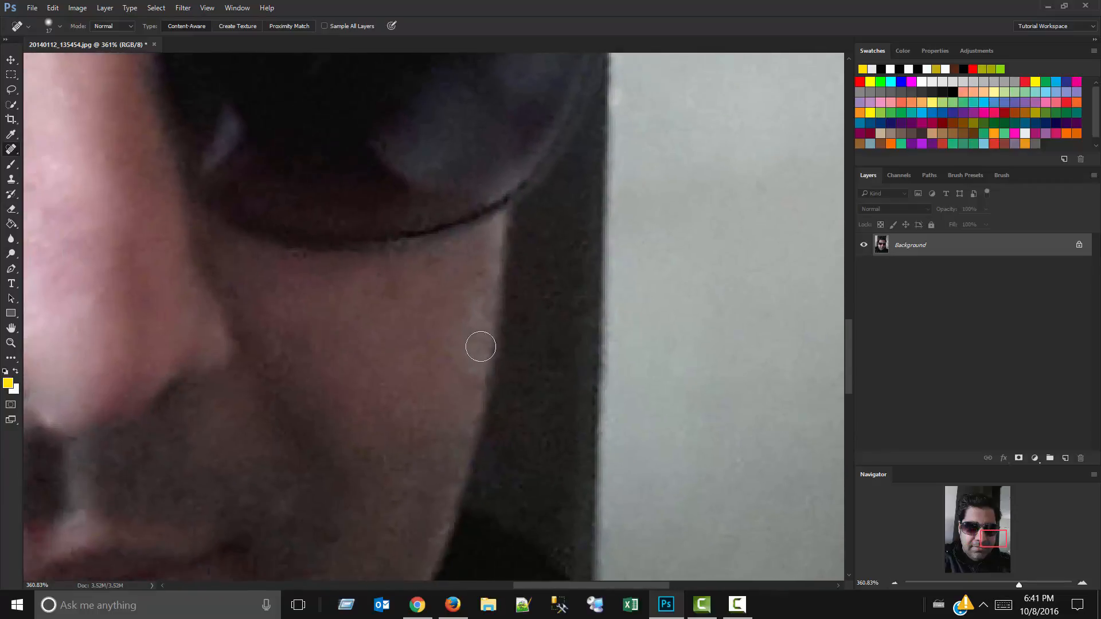
{"action": "key", "text": "ctrl+0"}
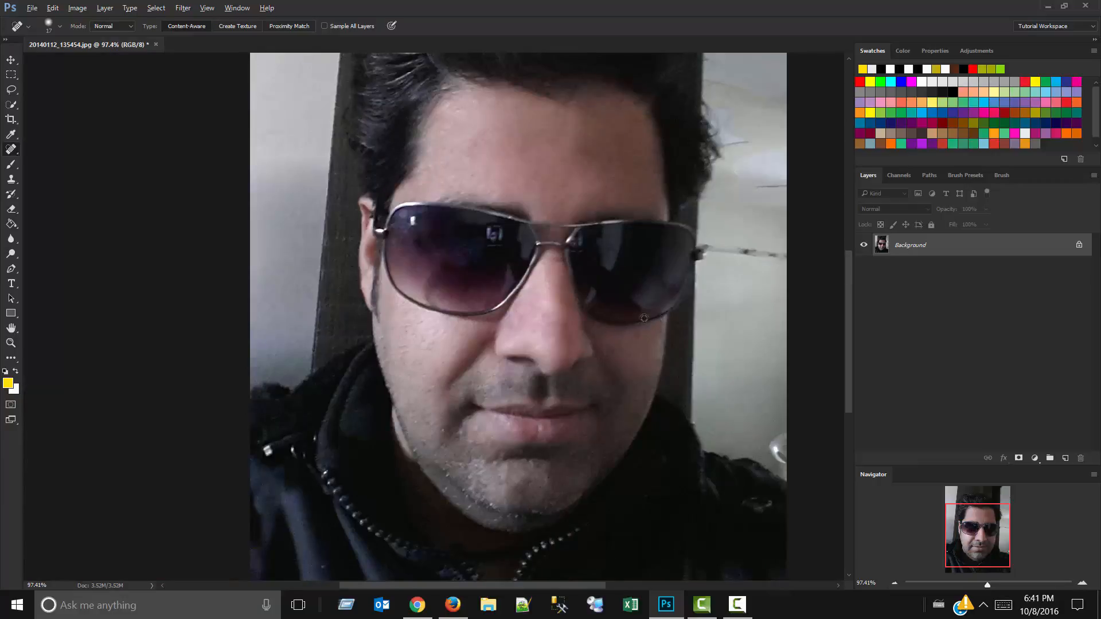
{"action": "scroll", "coordinate": [426, 436], "scroll_direction": "up", "scroll_amount": 12}
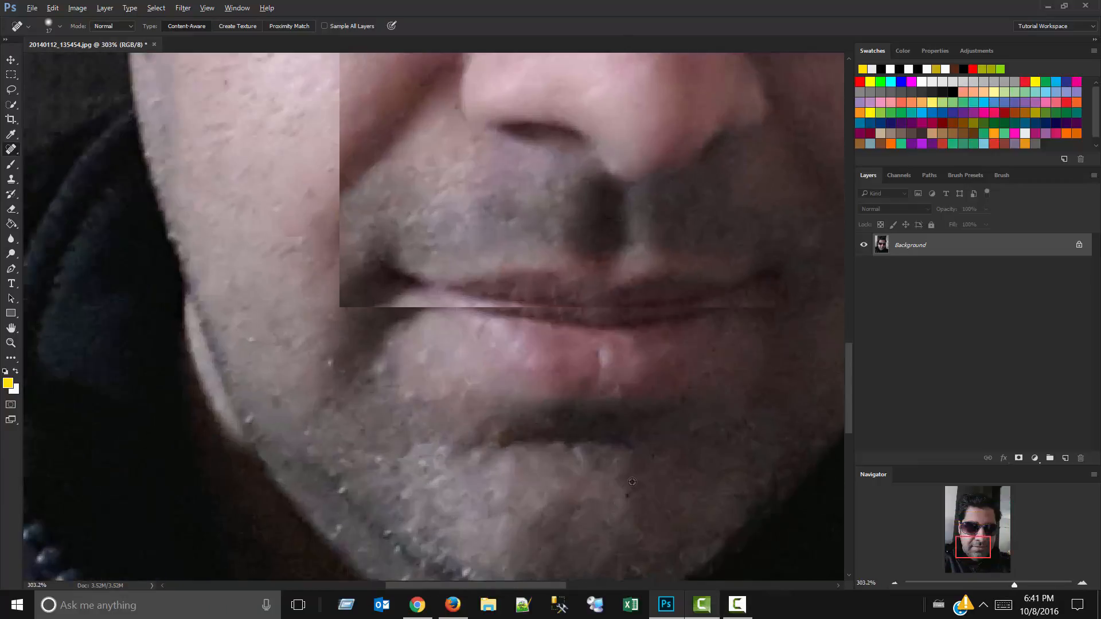
{"action": "scroll", "coordinate": [632, 481], "scroll_direction": "up", "scroll_amount": 3}
{"action": "left_click_drag", "start_coordinate": [727, 435], "coordinate": [300, 521]}
{"action": "scroll", "coordinate": [446, 477], "scroll_direction": "down", "scroll_amount": 3}
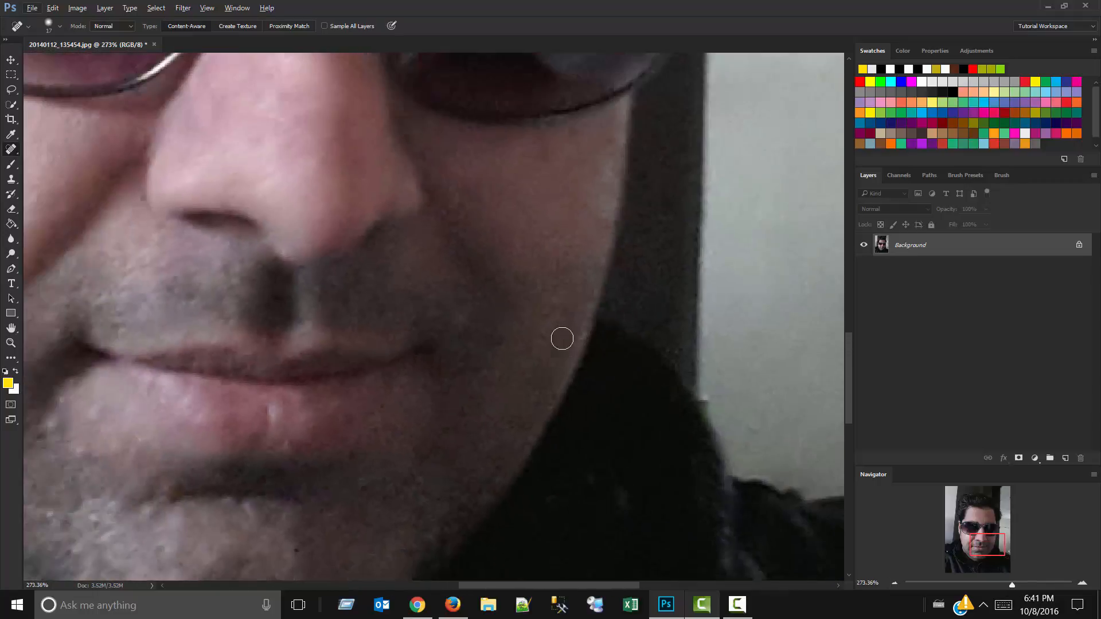
Heal the spots and rough patches along the edge of the shaded cheek down to the jaw.
{"action": "left_click_drag", "start_coordinate": [599, 272], "coordinate": [522, 438]}
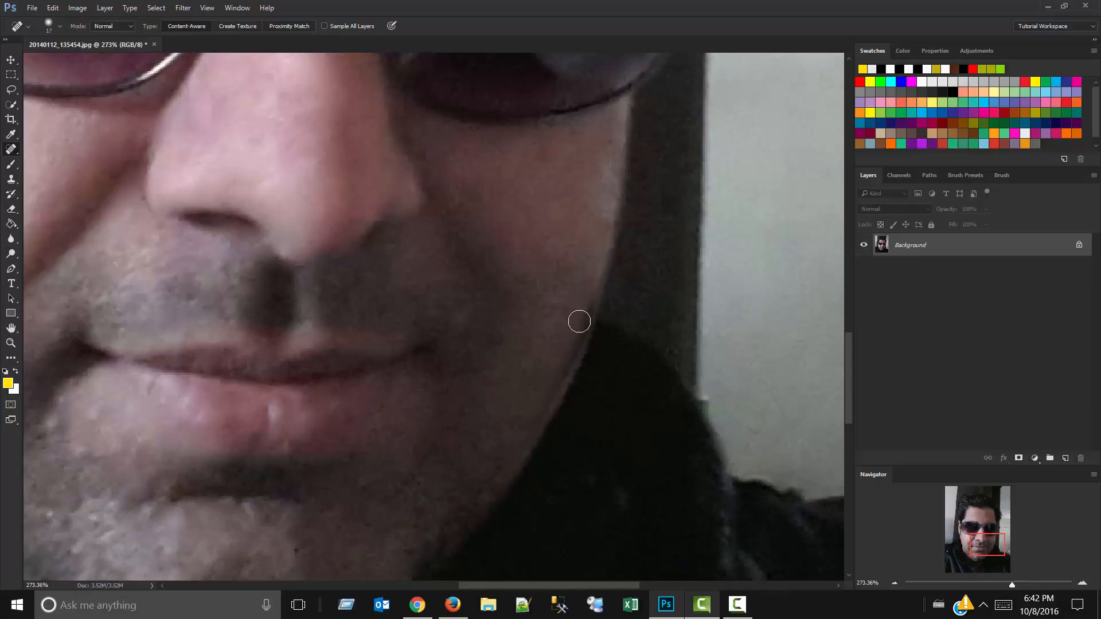
{"action": "scroll", "coordinate": [587, 290], "scroll_direction": "down", "scroll_amount": 2}
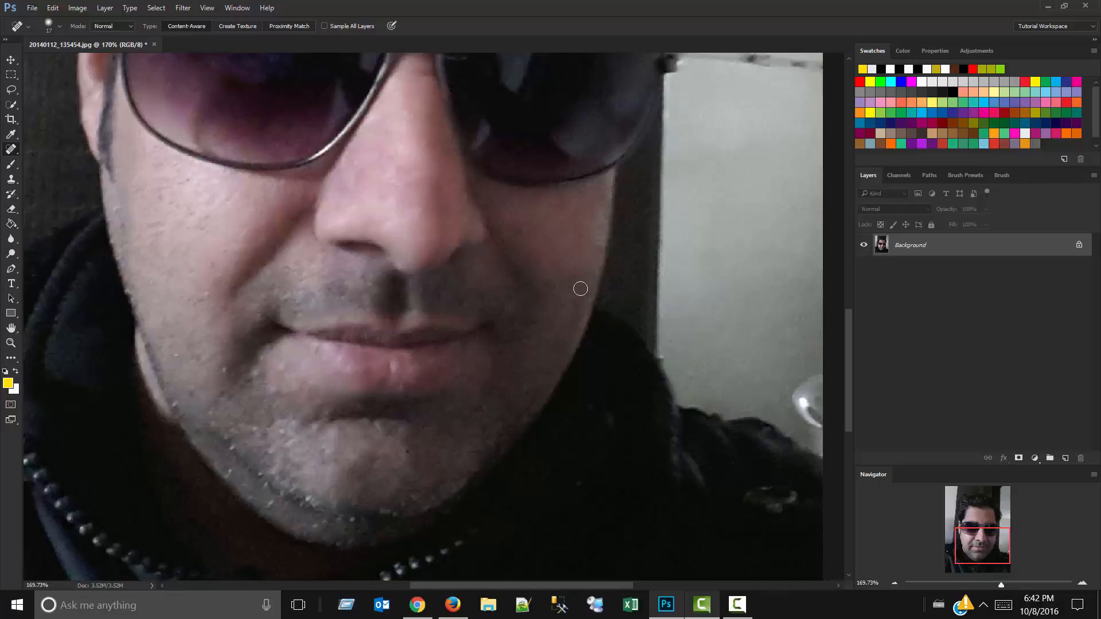
{"action": "left_click_drag", "start_coordinate": [575, 286], "coordinate": [665, 473]}
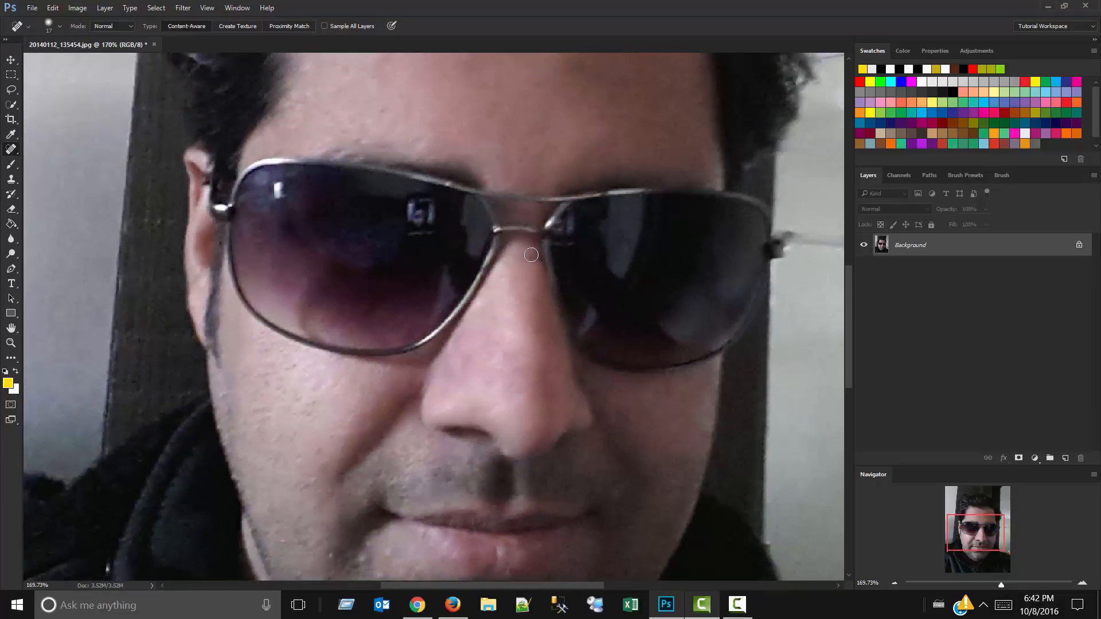
Heal the dark spot on the nose just below the sunglasses' bridge and review the whole portrait.
{"action": "scroll", "coordinate": [531, 255], "scroll_direction": "up", "scroll_amount": 1}
{"action": "key", "text": "super"}
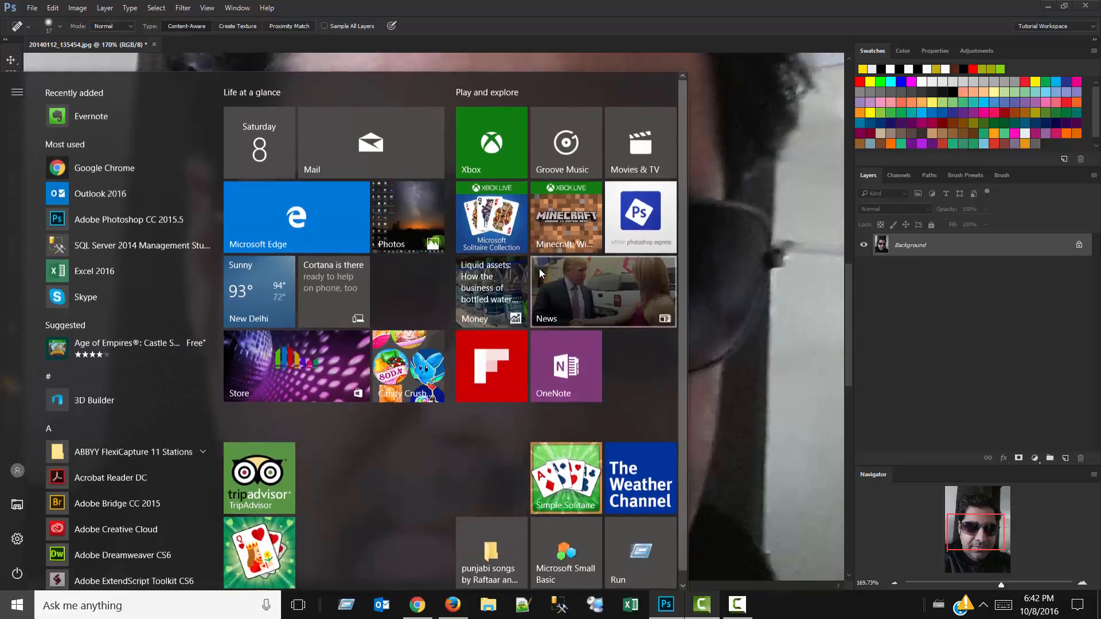
{"action": "key", "text": "super"}
{"action": "scroll", "coordinate": [579, 272], "scroll_direction": "up", "scroll_amount": 5}
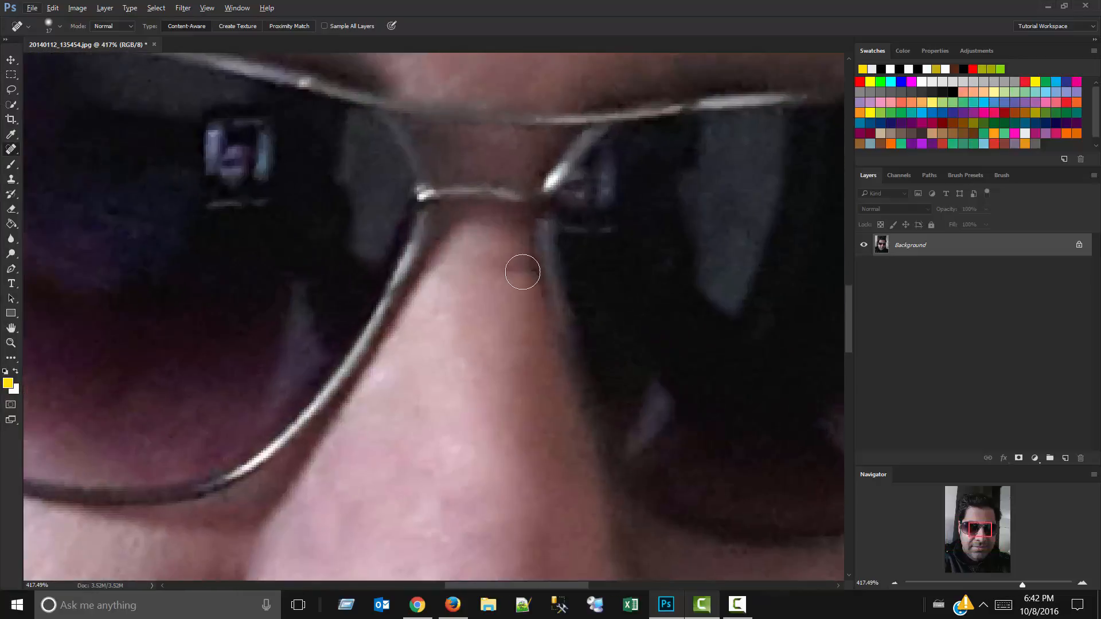
{"action": "left_click", "coordinate": [524, 270]}
{"action": "scroll", "coordinate": [531, 278], "scroll_direction": "down", "scroll_amount": 3}
{"action": "scroll", "coordinate": [531, 278], "scroll_direction": "down", "scroll_amount": 6}
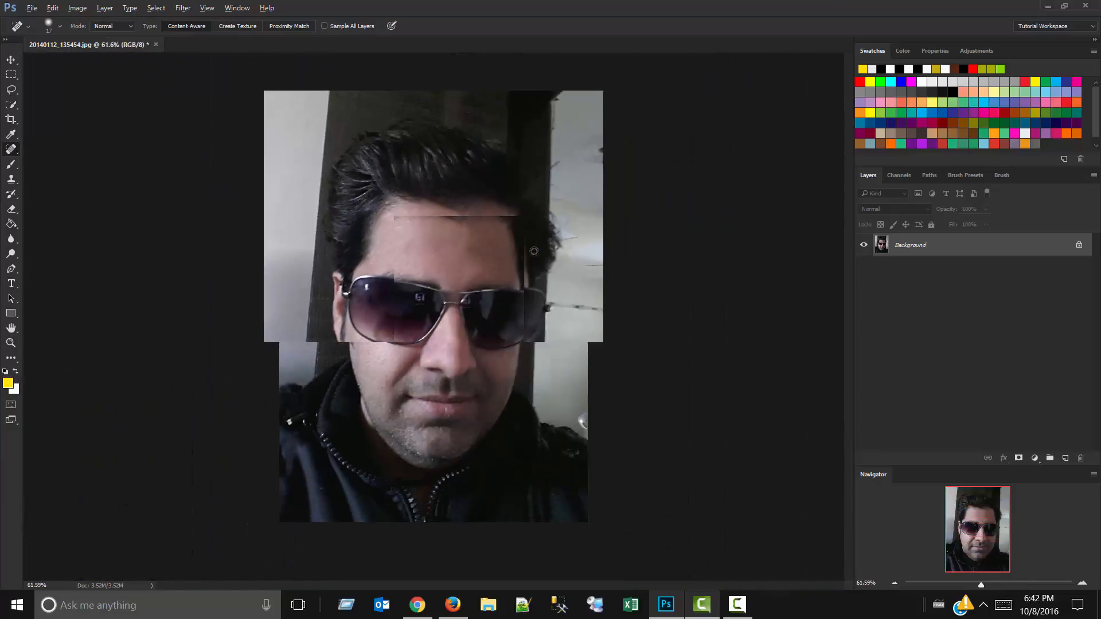
{"action": "scroll", "coordinate": [534, 252], "scroll_direction": "up", "scroll_amount": 1}
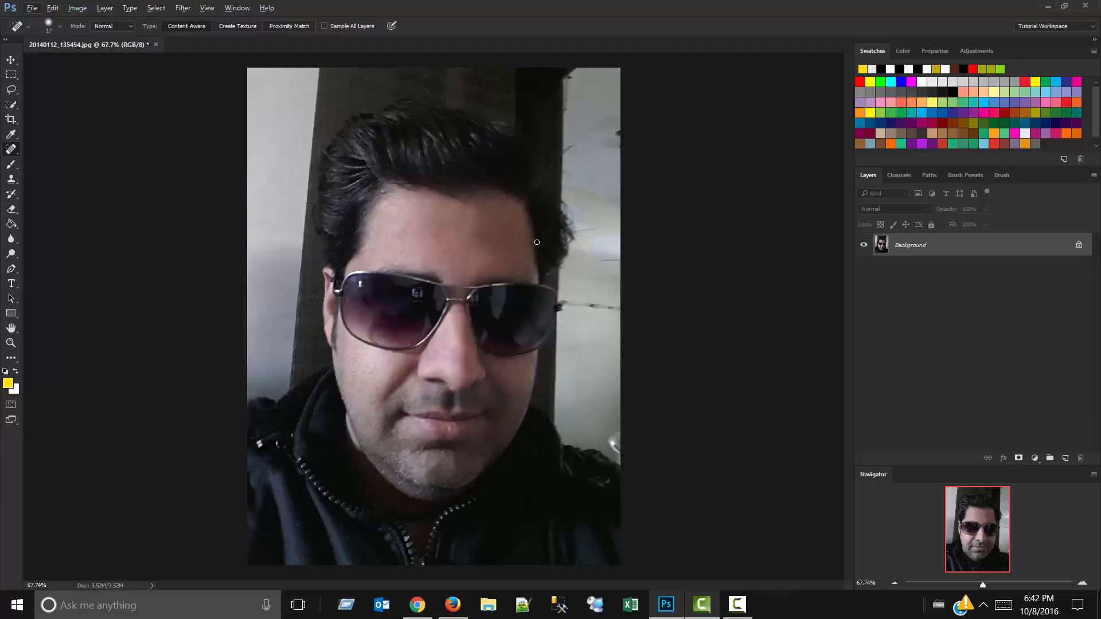
Switch to the Healing Brush and try to heal the scratch on the bright side of the forehead.
{"action": "key", "text": "shift+j"}
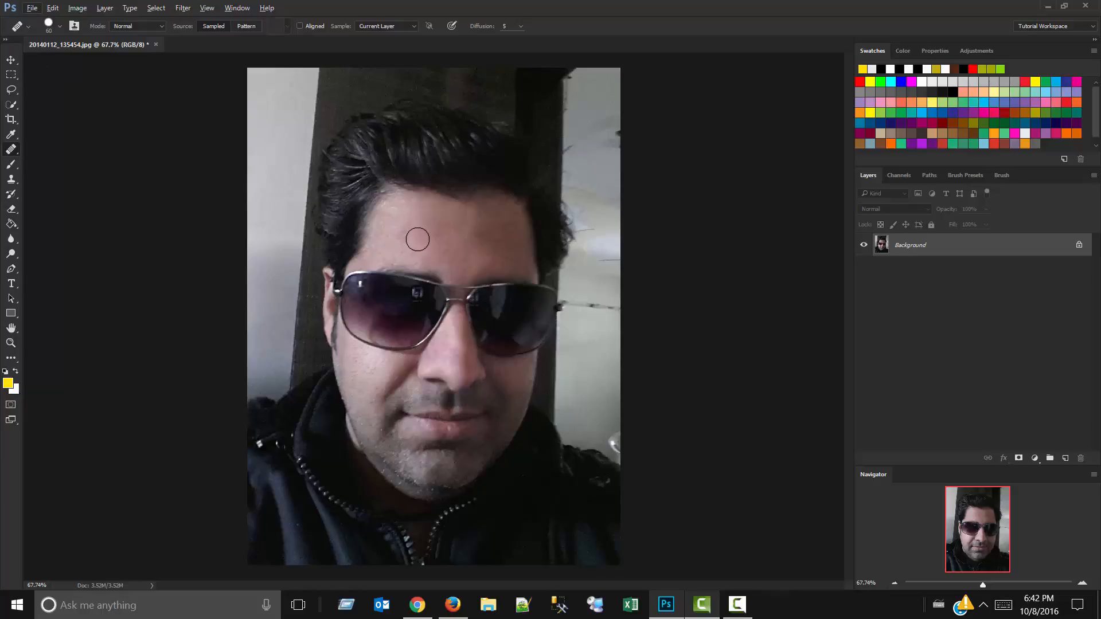
{"action": "scroll", "coordinate": [421, 233], "scroll_direction": "up", "scroll_amount": 6}
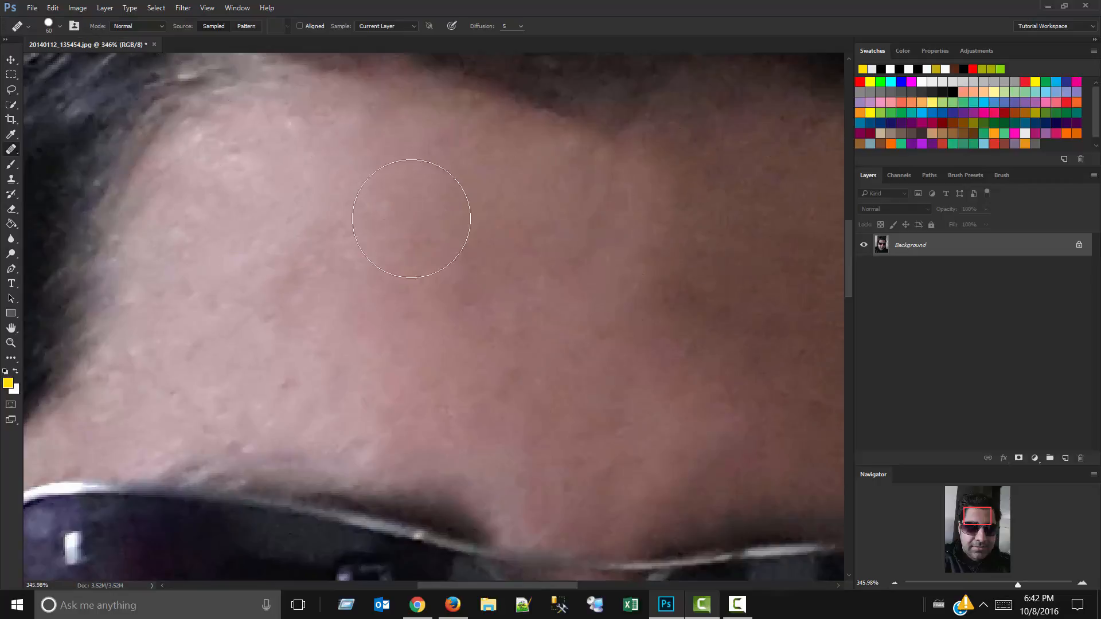
{"action": "left_click_drag", "start_coordinate": [713, 353], "coordinate": [502, 424]}
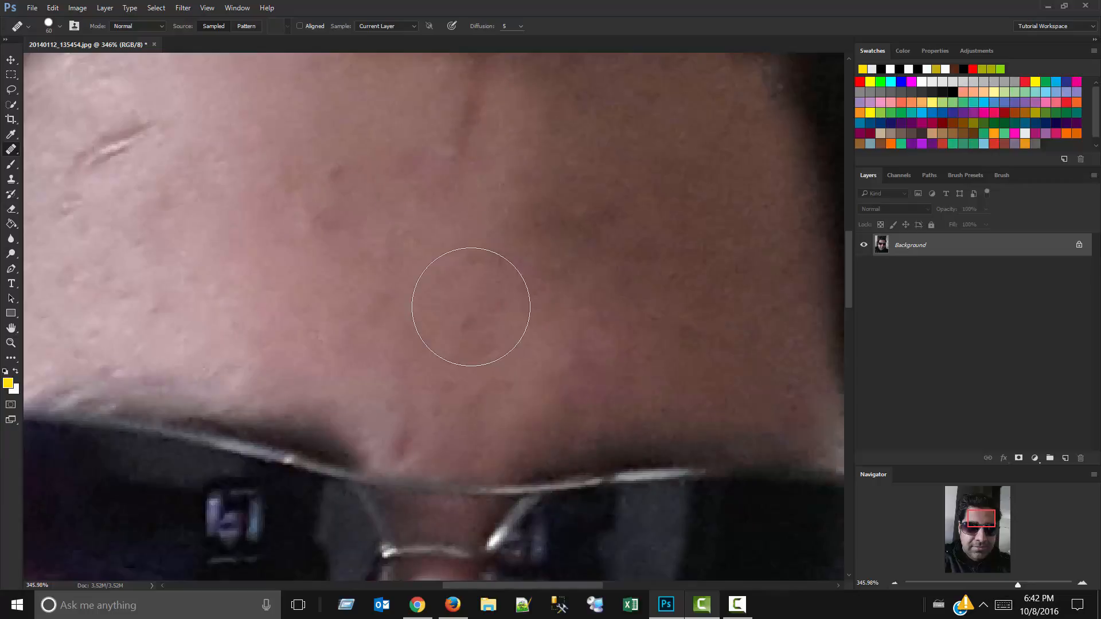
{"action": "mouse_move", "coordinate": [455, 327]}
{"action": "left_mouse_down"}
{"action": "mouse_move", "coordinate": [743, 401]}
{"action": "mouse_move", "coordinate": [746, 412]}
{"action": "left_mouse_up"}
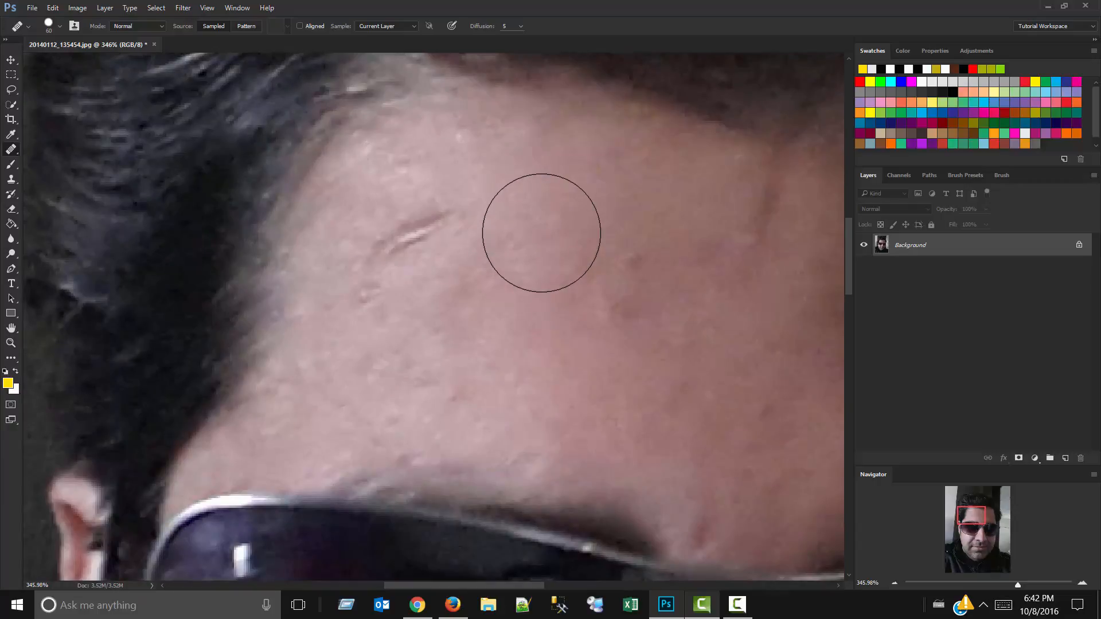
{"action": "left_click", "coordinate": [537, 236], "text": "alt"}
{"action": "left_click", "coordinate": [409, 239]}
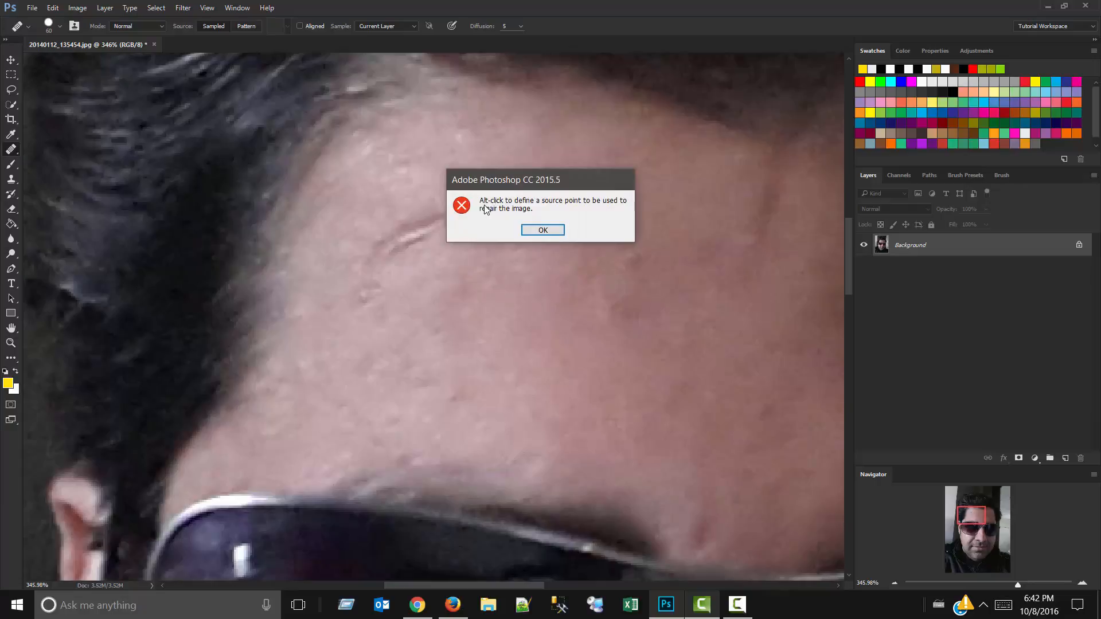
{"action": "left_click", "coordinate": [541, 230]}
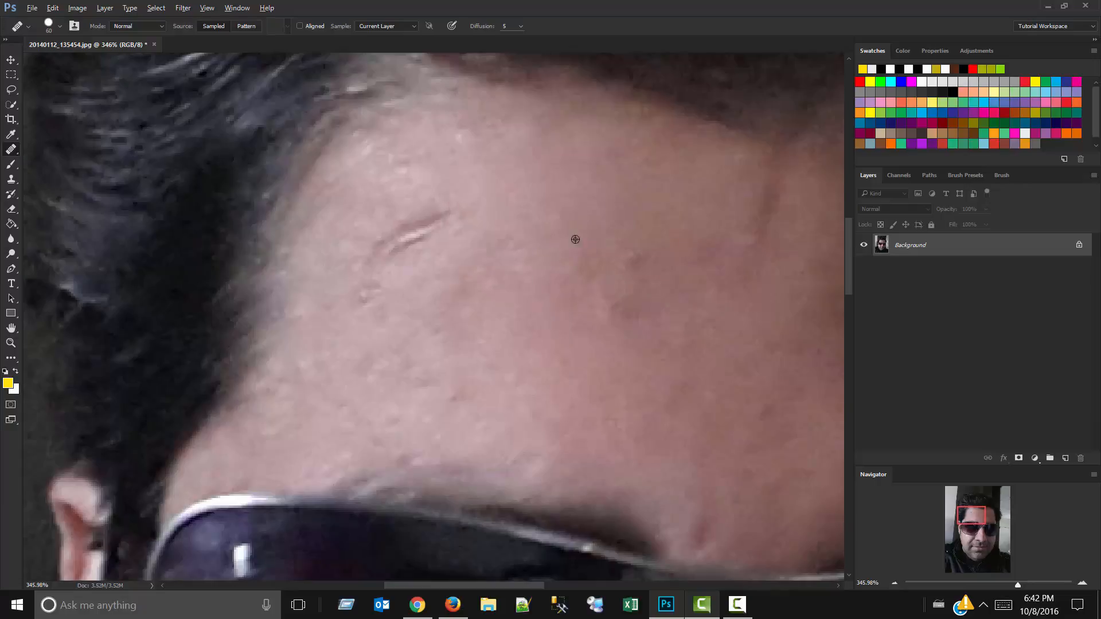
Sample clean skin from the middle of the forehead and heal the forehead scratches and the mark above the sunglasses' bridge.
{"action": "left_click", "coordinate": [551, 324], "text": "alt"}
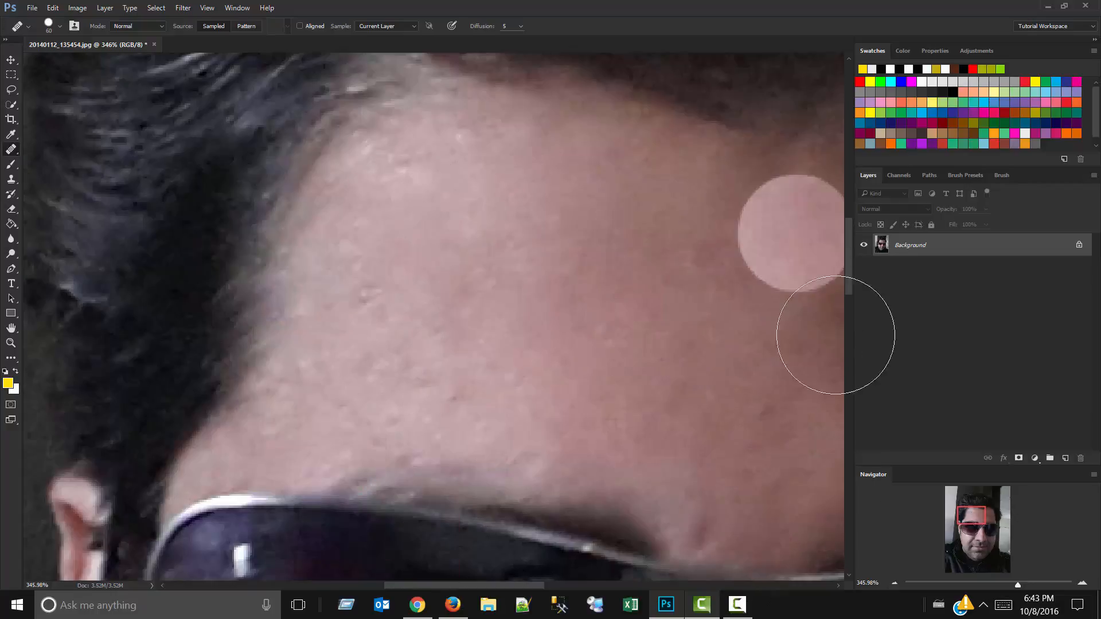
{"action": "scroll", "coordinate": [700, 431], "scroll_direction": "down", "scroll_amount": 3}
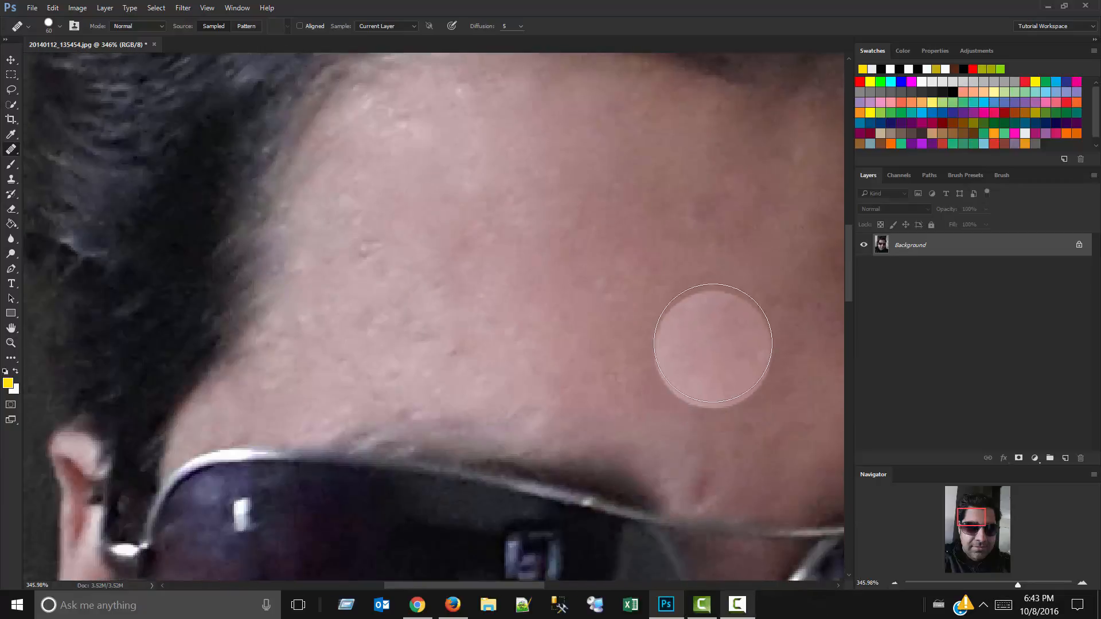
{"action": "scroll", "coordinate": [713, 343], "scroll_direction": "down", "scroll_amount": 3}
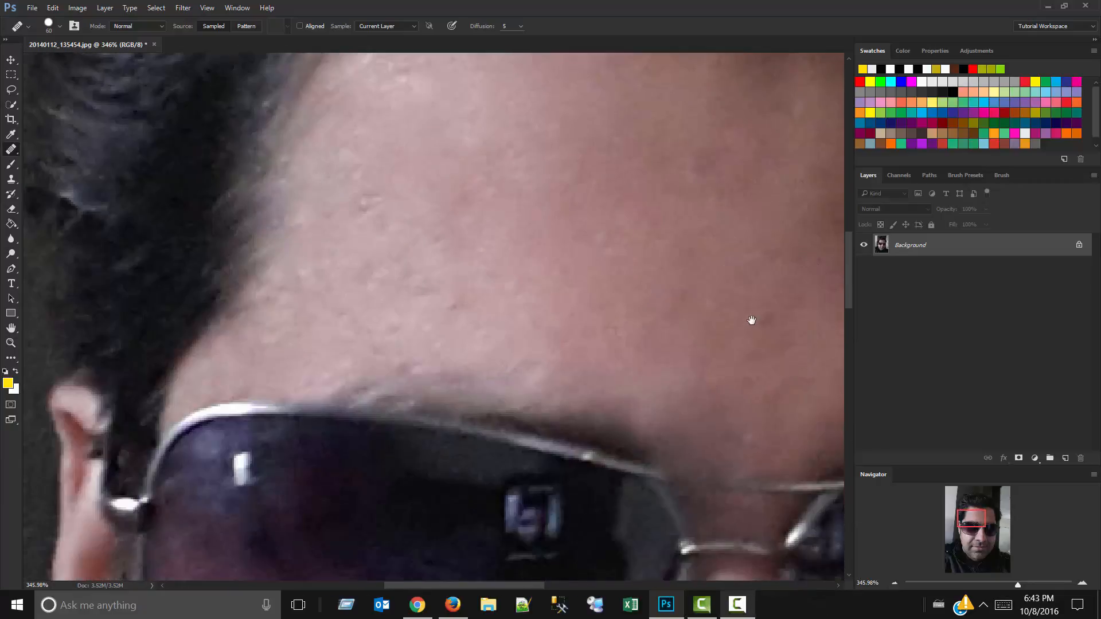
Paint sampled forehead skin over the shadow beneath the lower lip and across the chin.
{"action": "left_click_drag", "start_coordinate": [752, 320], "coordinate": [283, 130]}
{"action": "left_click_drag", "start_coordinate": [416, 157], "coordinate": [505, 2]}
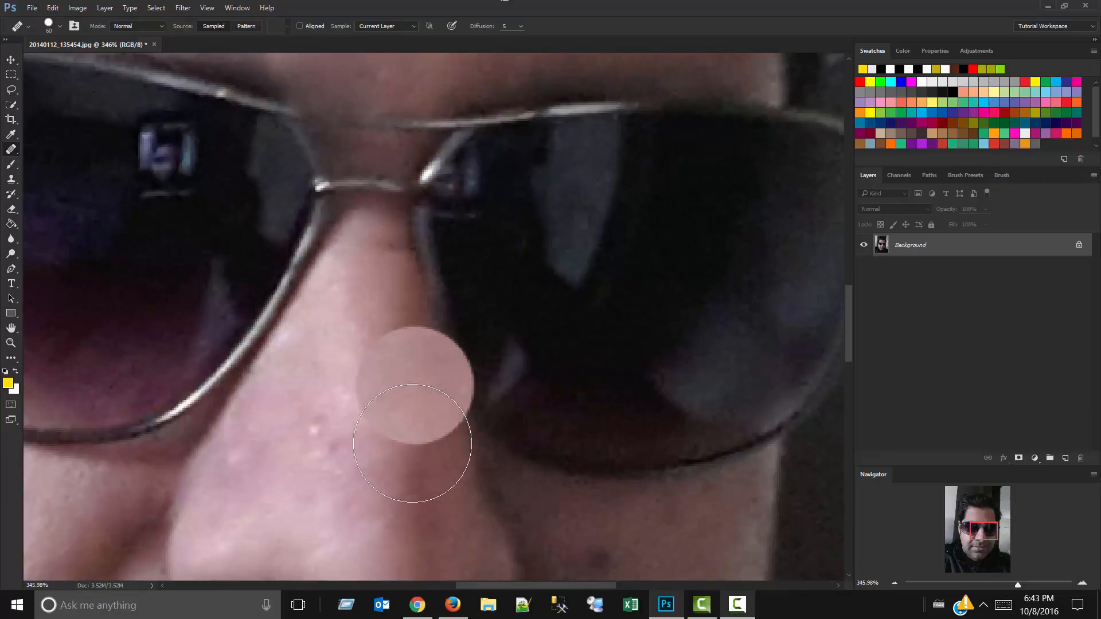
{"action": "mouse_move", "coordinate": [411, 443]}
{"action": "left_mouse_down"}
{"action": "mouse_move", "coordinate": [463, 68]}
{"action": "mouse_move", "coordinate": [479, 22]}
{"action": "left_mouse_up"}
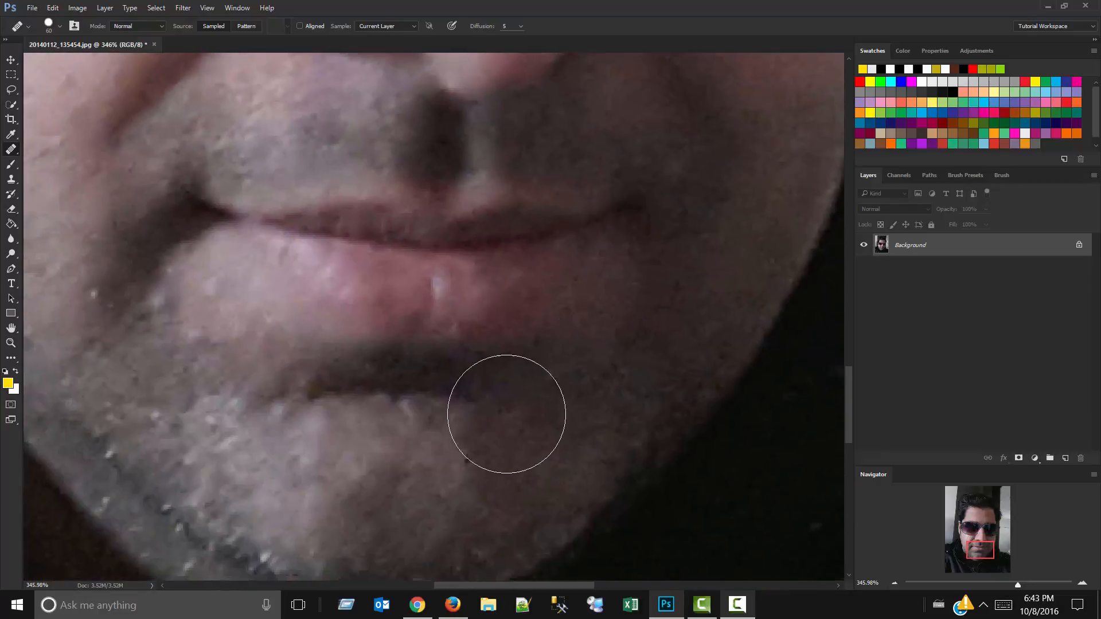
{"action": "left_click", "coordinate": [500, 421]}
{"action": "left_click_drag", "start_coordinate": [474, 404], "coordinate": [379, 396]}
{"action": "left_click_drag", "start_coordinate": [326, 432], "coordinate": [369, 431]}
{"action": "left_click", "coordinate": [703, 495]}
{"action": "left_click_drag", "start_coordinate": [562, 455], "coordinate": [541, 450]}
{"action": "left_click", "coordinate": [449, 391]}
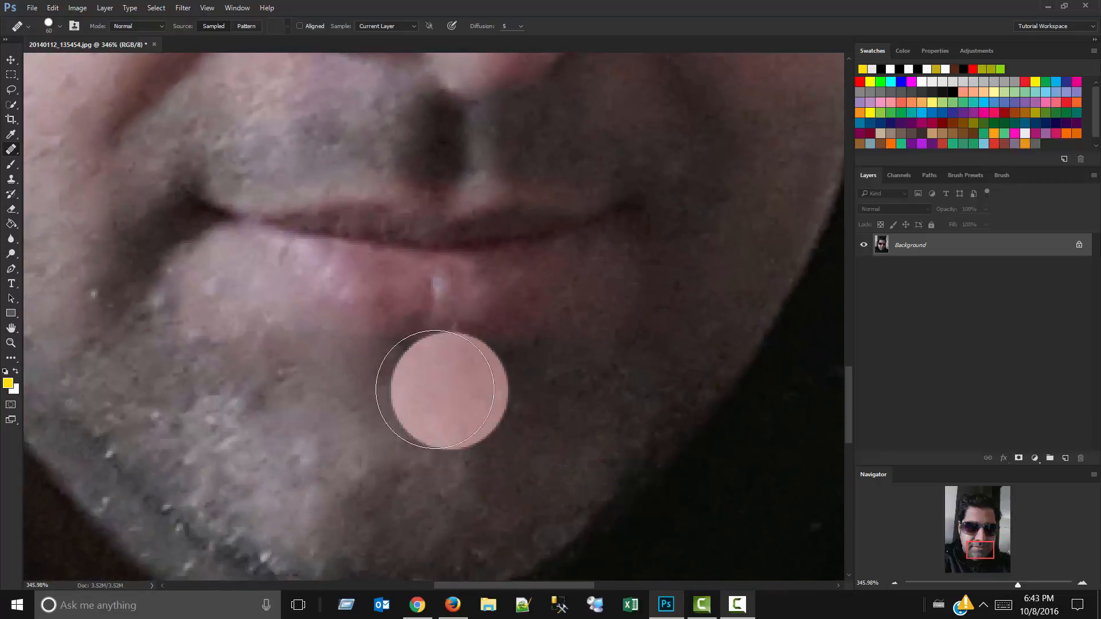
{"action": "left_click", "coordinate": [680, 347]}
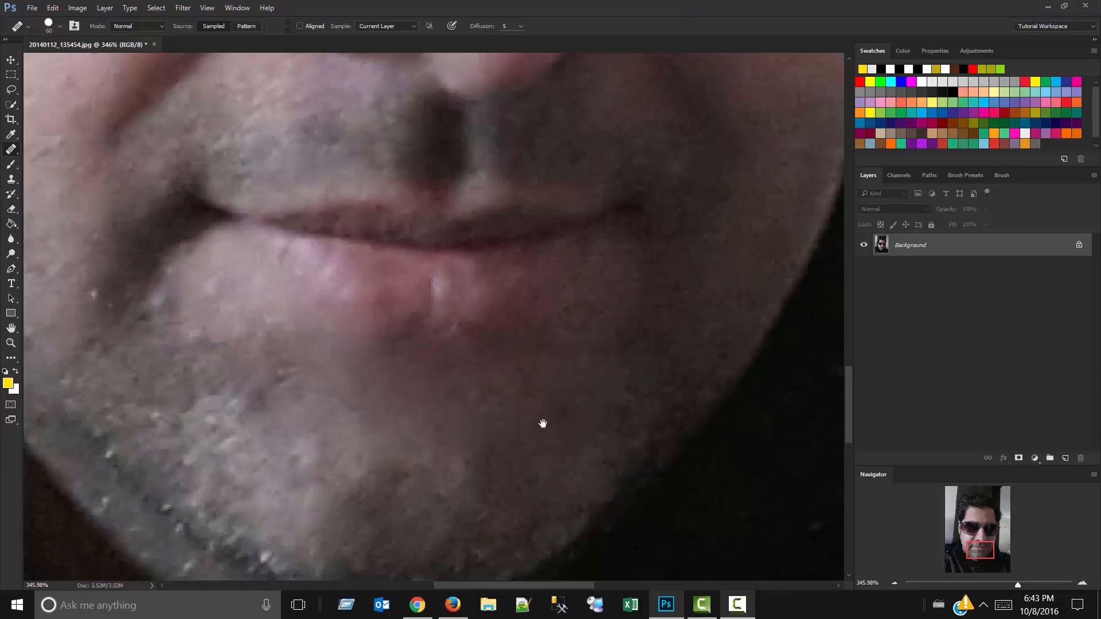
Heal the fold beside the mouth corner and the bright-side lower cheek and jaw, and undo the healing on the lower face.
{"action": "left_click_drag", "start_coordinate": [531, 417], "coordinate": [592, 451]}
{"action": "left_click", "coordinate": [305, 296]}
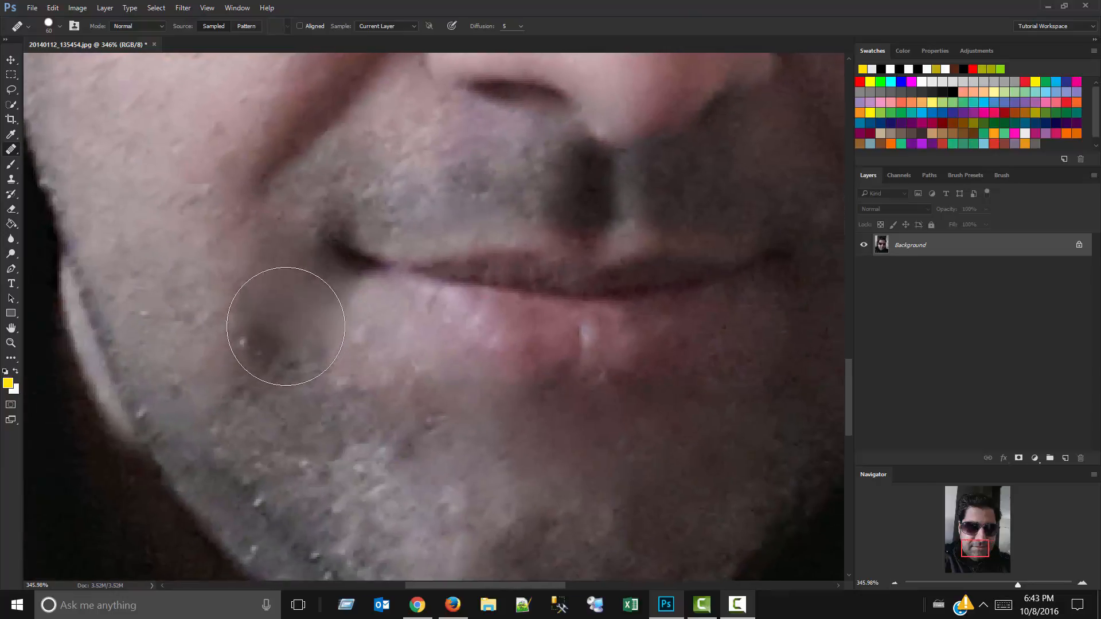
{"action": "mouse_move", "coordinate": [293, 508]}
{"action": "left_mouse_down"}
{"action": "mouse_move", "coordinate": [336, 547]}
{"action": "mouse_move", "coordinate": [190, 378]}
{"action": "mouse_move", "coordinate": [335, 576]}
{"action": "mouse_move", "coordinate": [317, 550]}
{"action": "left_mouse_up"}
{"action": "left_click", "coordinate": [201, 332]}
{"action": "scroll", "coordinate": [215, 339], "scroll_direction": "down", "scroll_amount": 5}
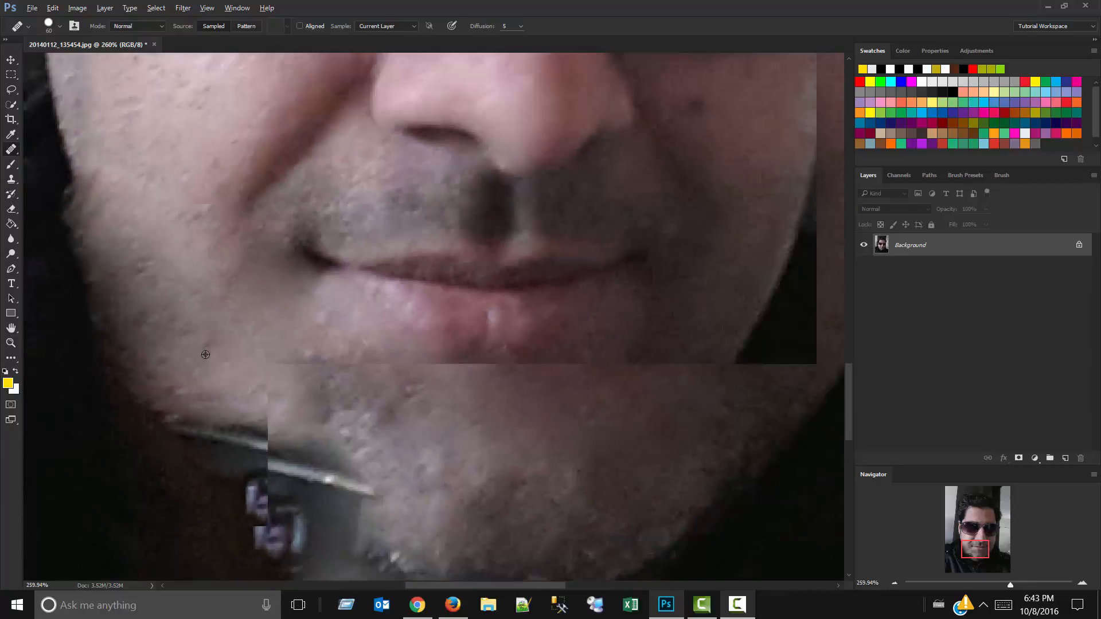
{"action": "scroll", "coordinate": [215, 338], "scroll_direction": "down", "scroll_amount": 4}
{"action": "scroll", "coordinate": [367, 482], "scroll_direction": "up", "scroll_amount": 2}
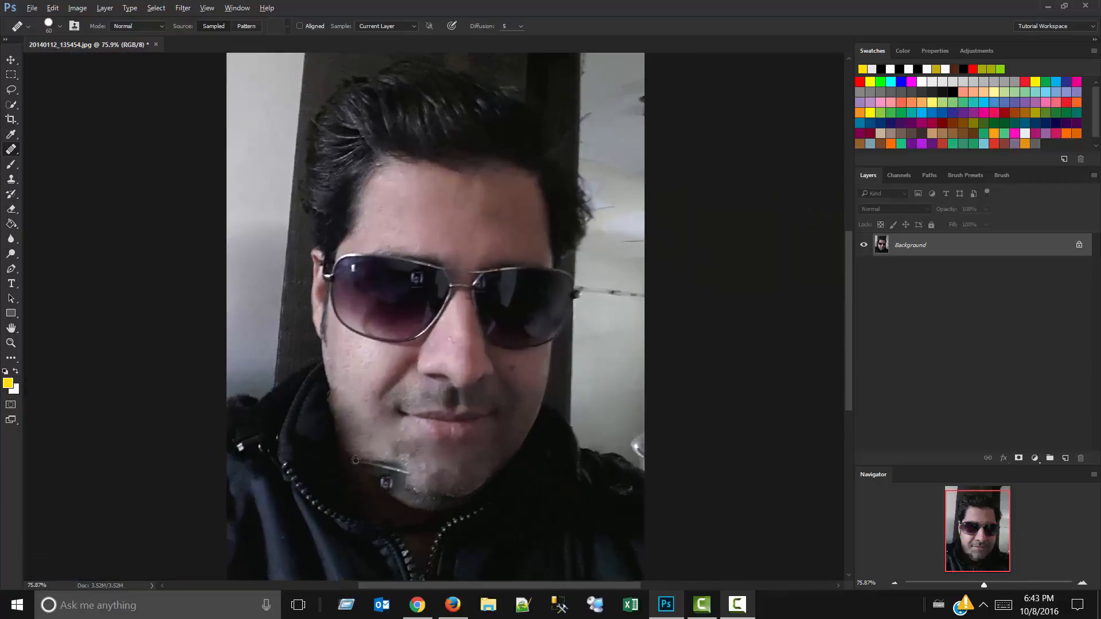
{"action": "key", "text": "ctrl+z"}
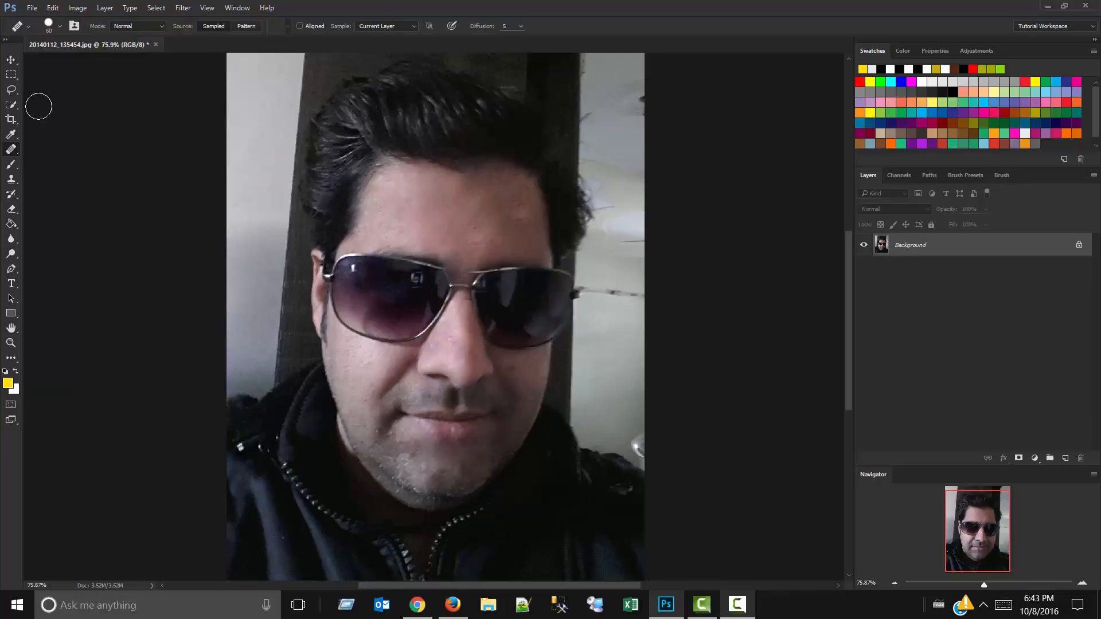
Switch to the Patch tool, try outlining an area in the middle of the forehead and drop the selection.
{"action": "right_click", "coordinate": [17, 154]}
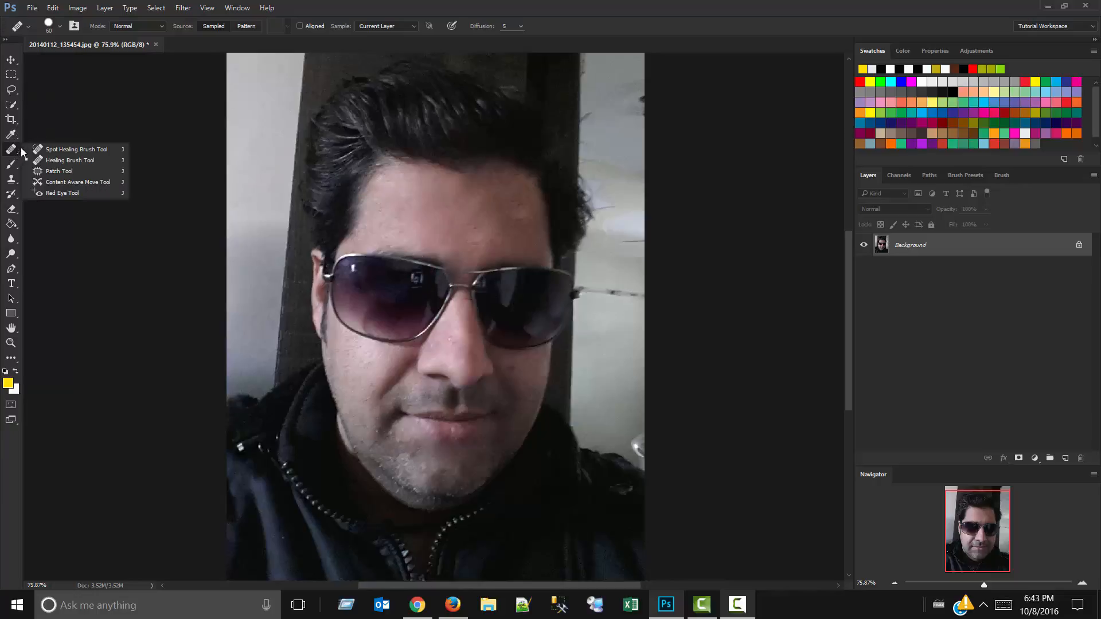
{"action": "left_click", "coordinate": [49, 172]}
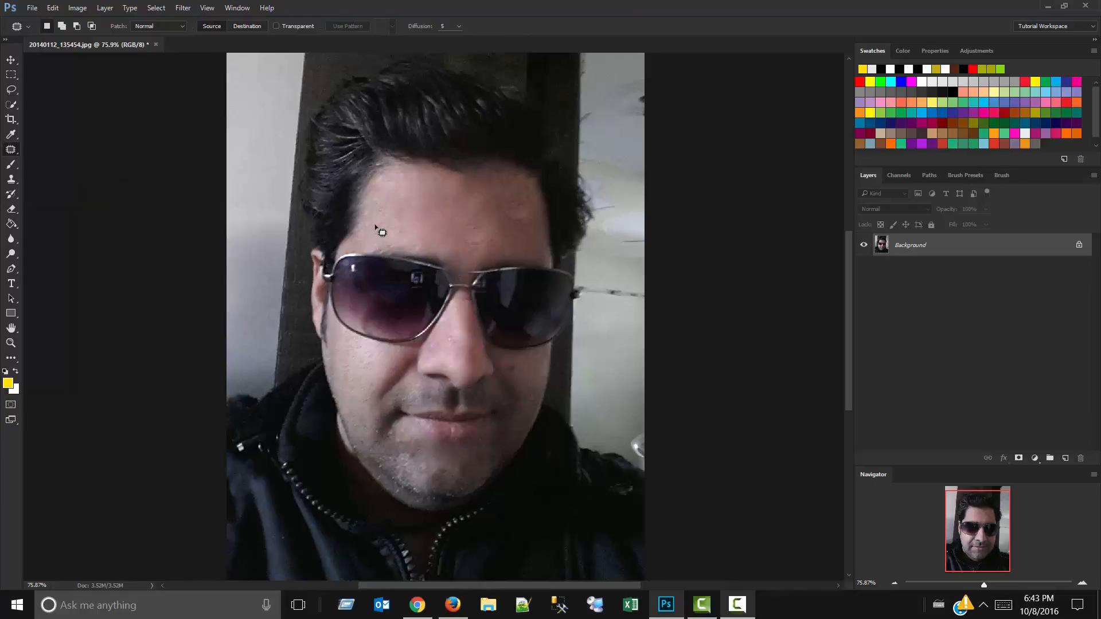
{"action": "scroll", "coordinate": [396, 212], "scroll_direction": "up", "scroll_amount": 9}
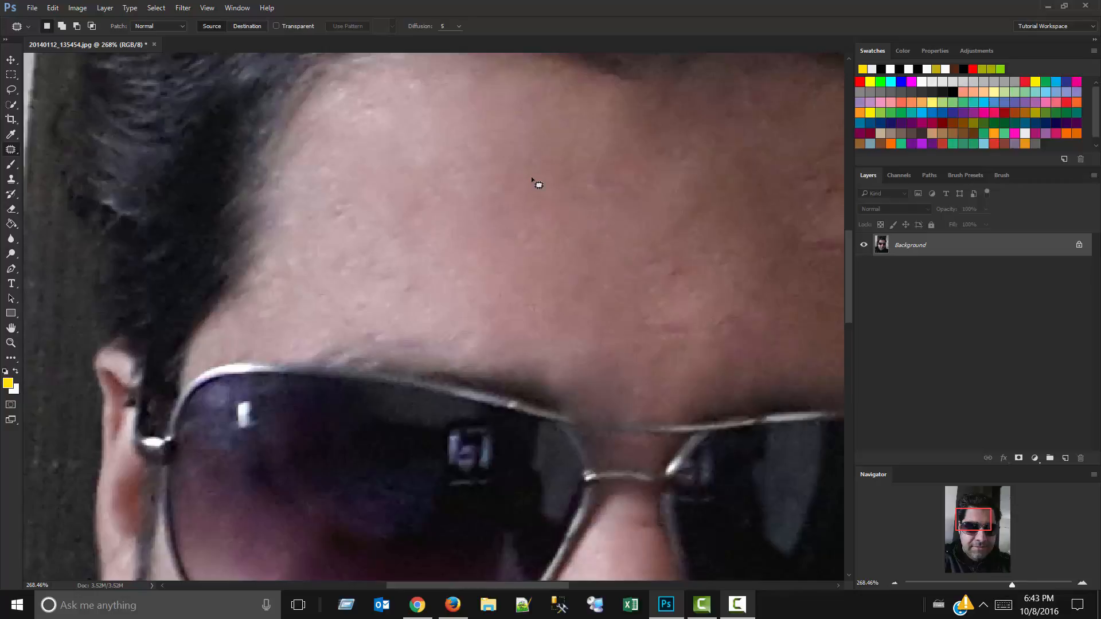
{"action": "left_click_drag", "start_coordinate": [531, 177], "coordinate": [580, 257]}
{"action": "left_click_drag", "start_coordinate": [539, 186], "coordinate": [535, 180]}
{"action": "left_click", "coordinate": [538, 166]}
{"action": "scroll", "coordinate": [391, 110], "scroll_direction": "down", "scroll_amount": 1}
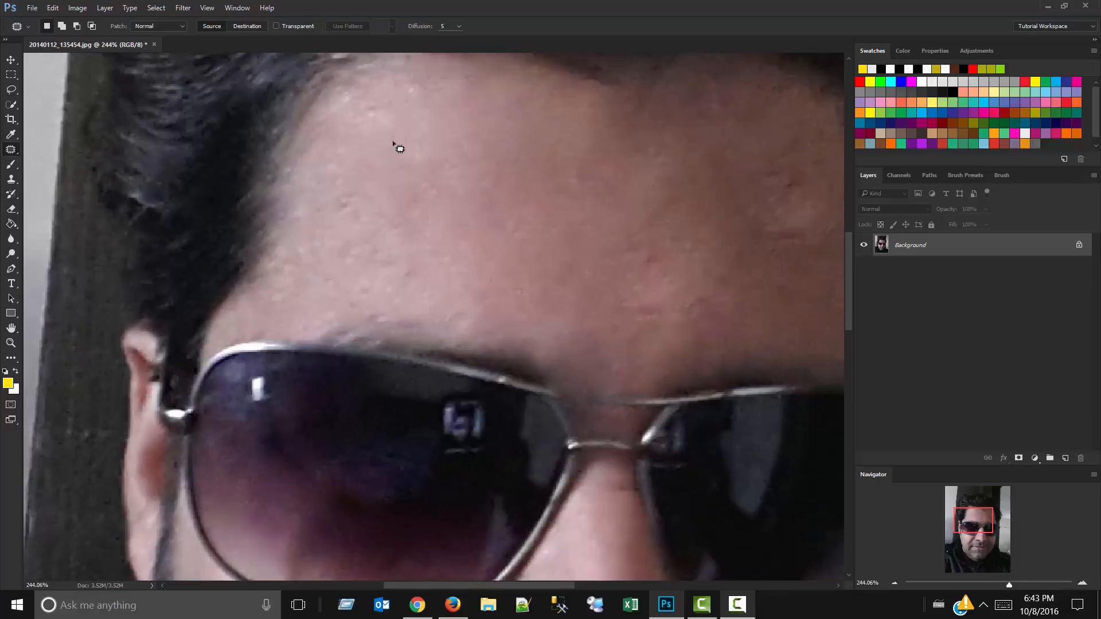
{"action": "key", "text": "alt+F9"}
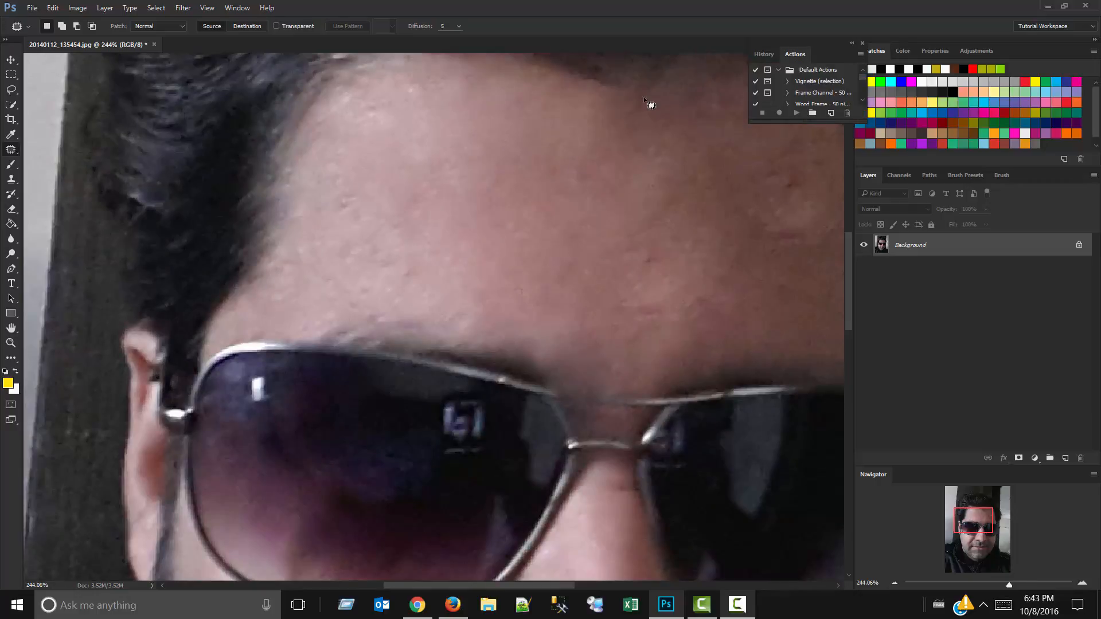
{"action": "left_click", "coordinate": [852, 43]}
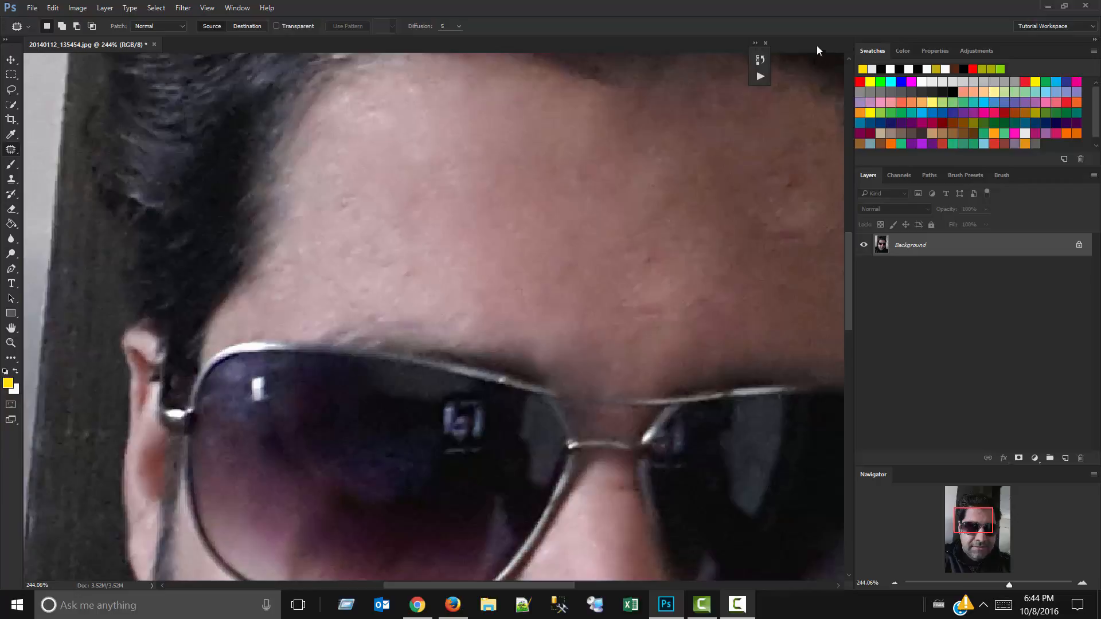
{"action": "left_click_drag", "start_coordinate": [766, 56], "coordinate": [796, 78]}
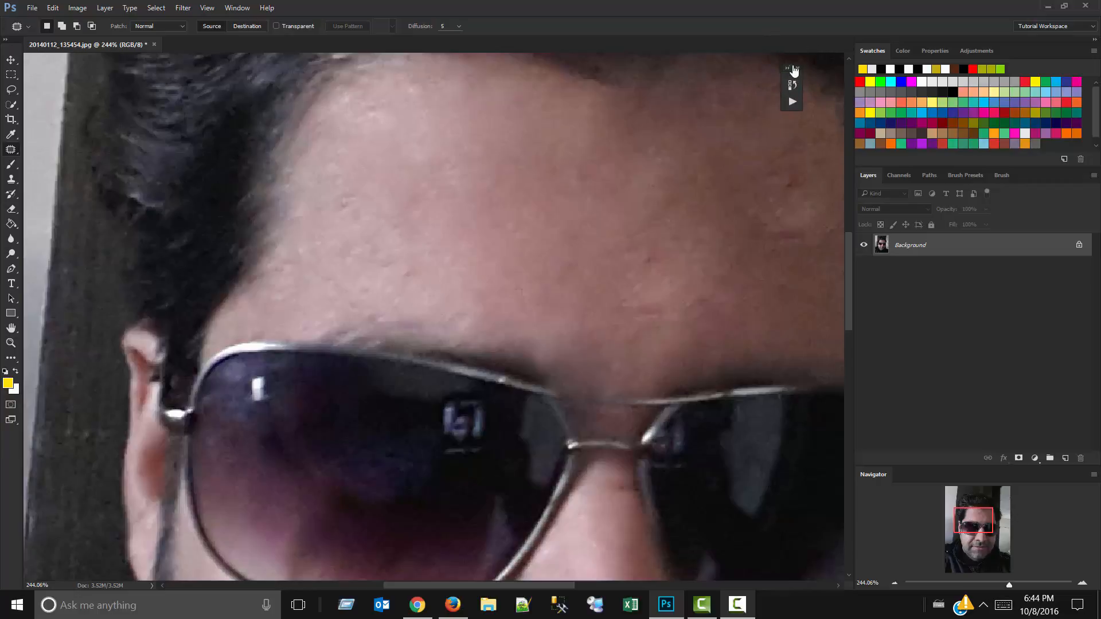
{"action": "left_click", "coordinate": [799, 69]}
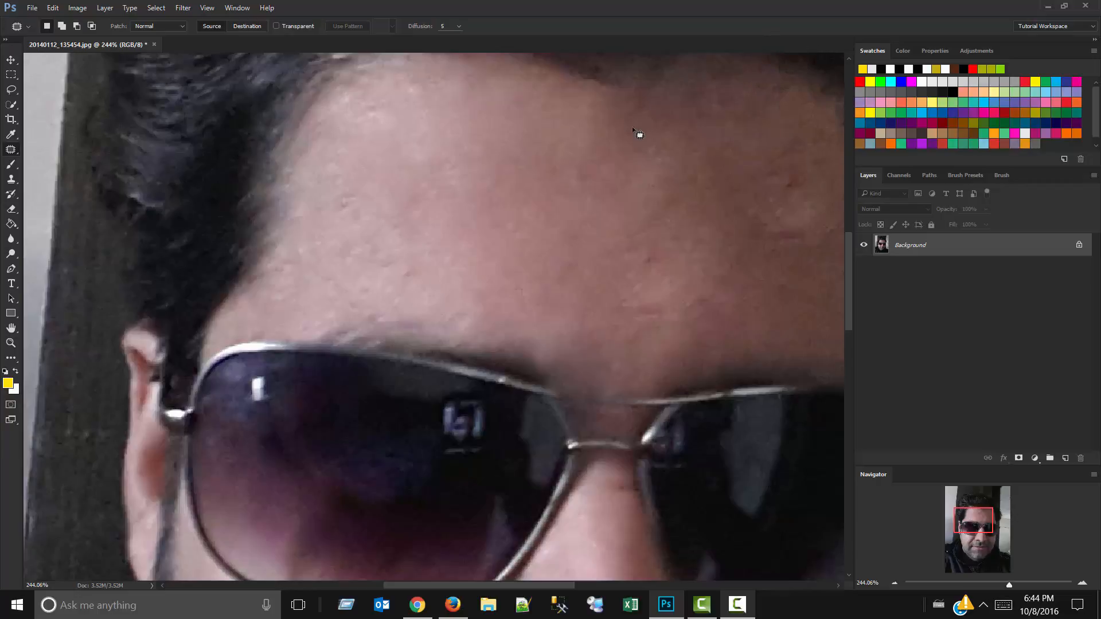
Outline a large oval area in the middle of the forehead and patch it with neighbouring skin from the shaded side.
{"action": "left_click_drag", "start_coordinate": [499, 116], "coordinate": [482, 294]}
{"action": "left_click_drag", "start_coordinate": [504, 124], "coordinate": [503, 118]}
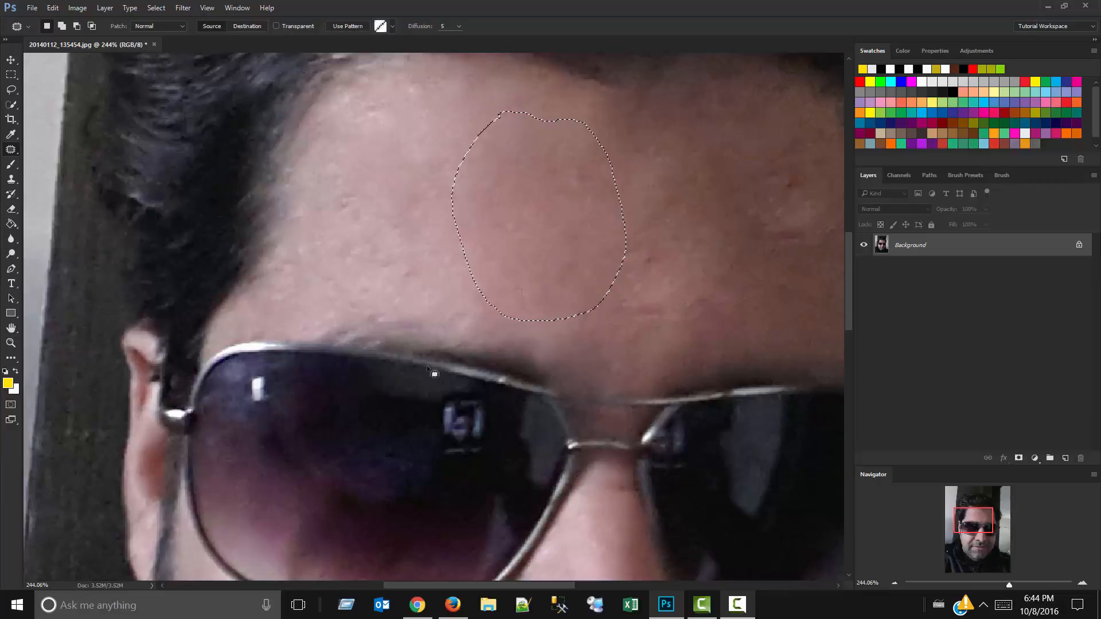
{"action": "mouse_move", "coordinate": [509, 248]}
{"action": "left_mouse_down"}
{"action": "mouse_move", "coordinate": [671, 236]}
{"action": "mouse_move", "coordinate": [600, 186]}
{"action": "left_mouse_up"}
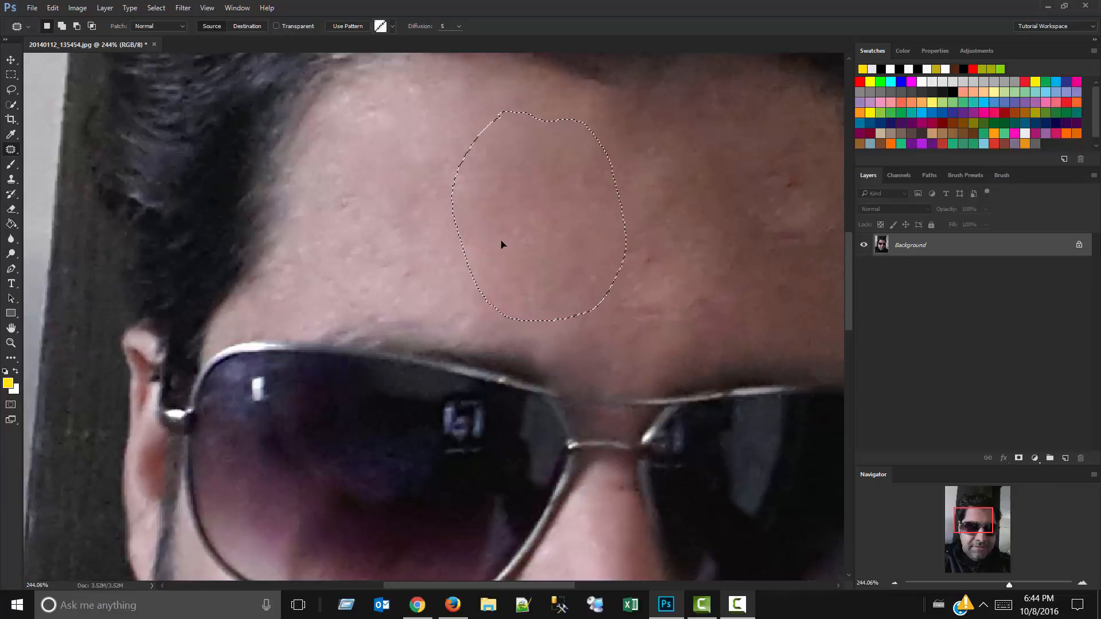
{"action": "left_click", "coordinate": [738, 602]}
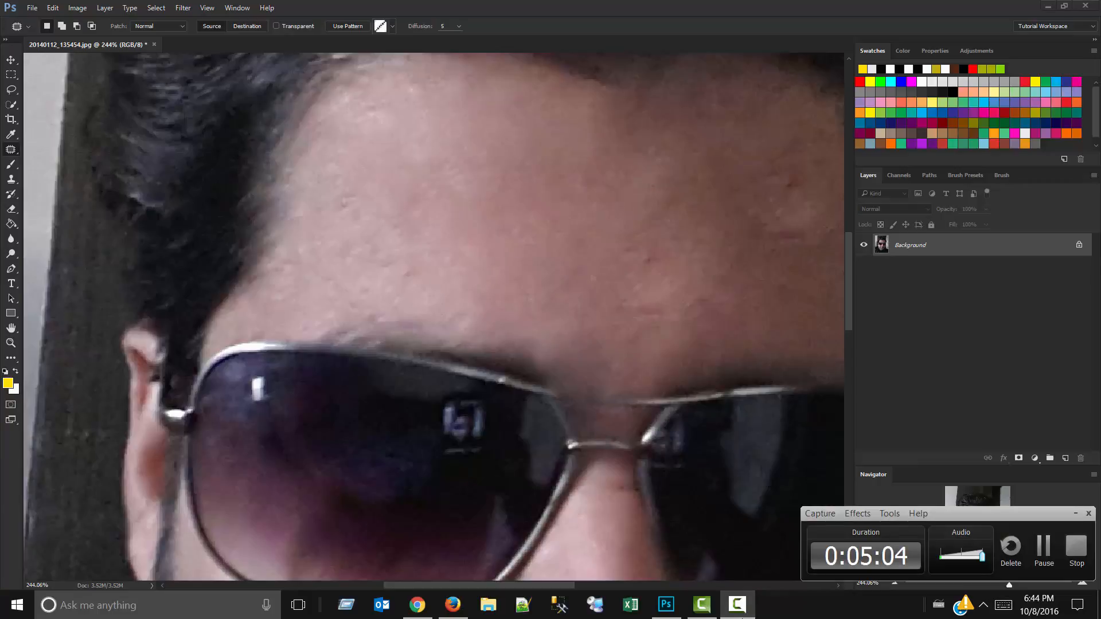
{"action": "left_click", "coordinate": [742, 616]}
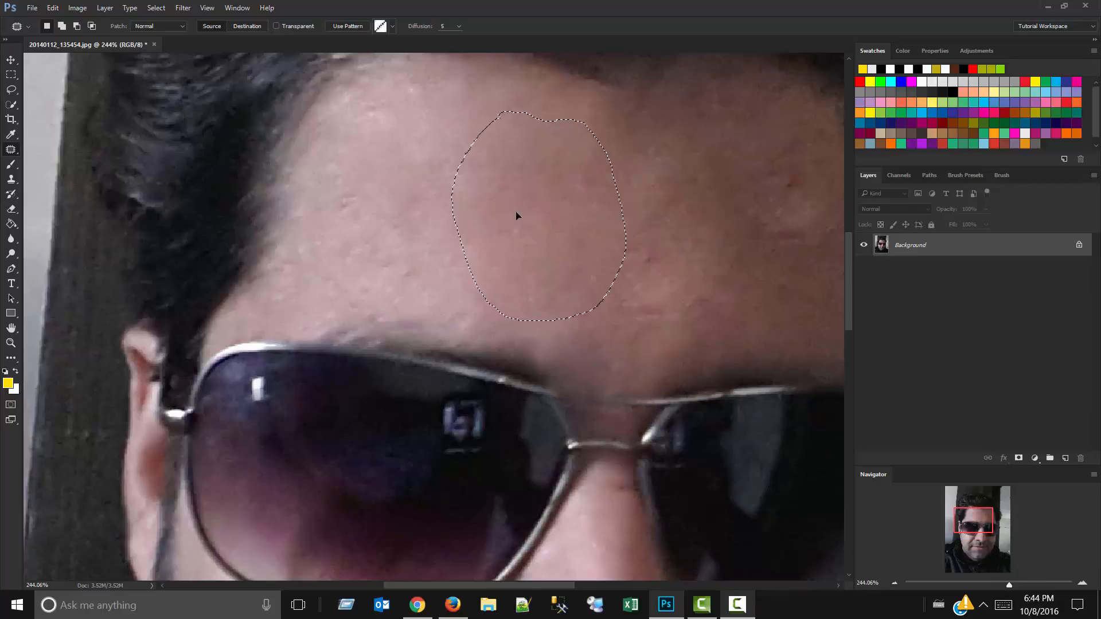
Try patching the selected forehead area with pixels from the darker sunglasses lens.
{"action": "left_click_drag", "start_coordinate": [516, 216], "coordinate": [722, 498]}
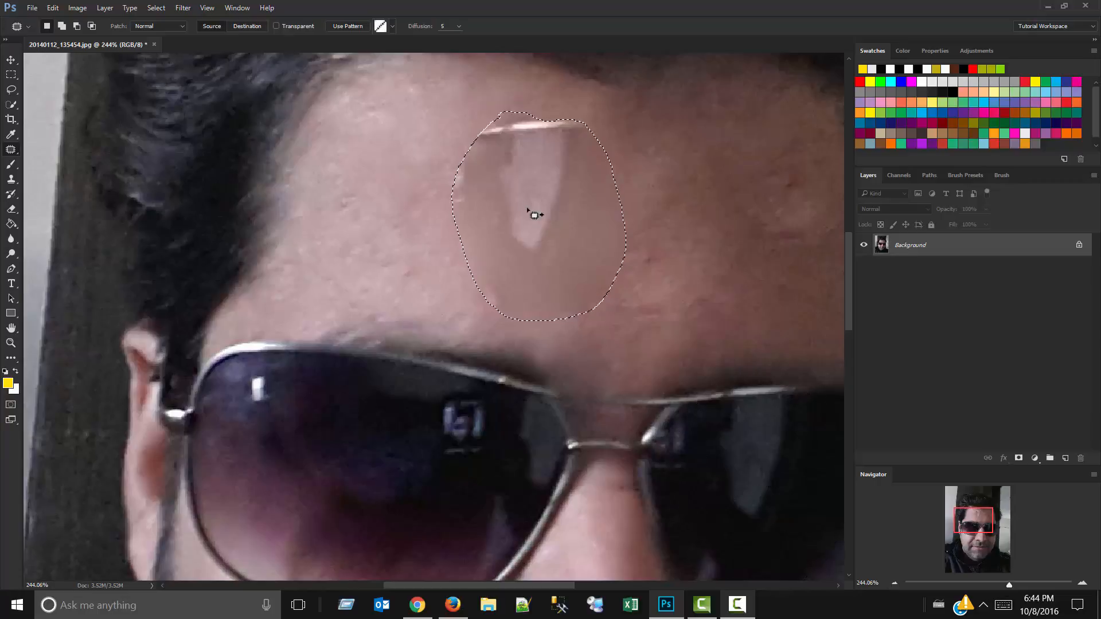
{"action": "left_click_drag", "start_coordinate": [534, 215], "coordinate": [757, 508]}
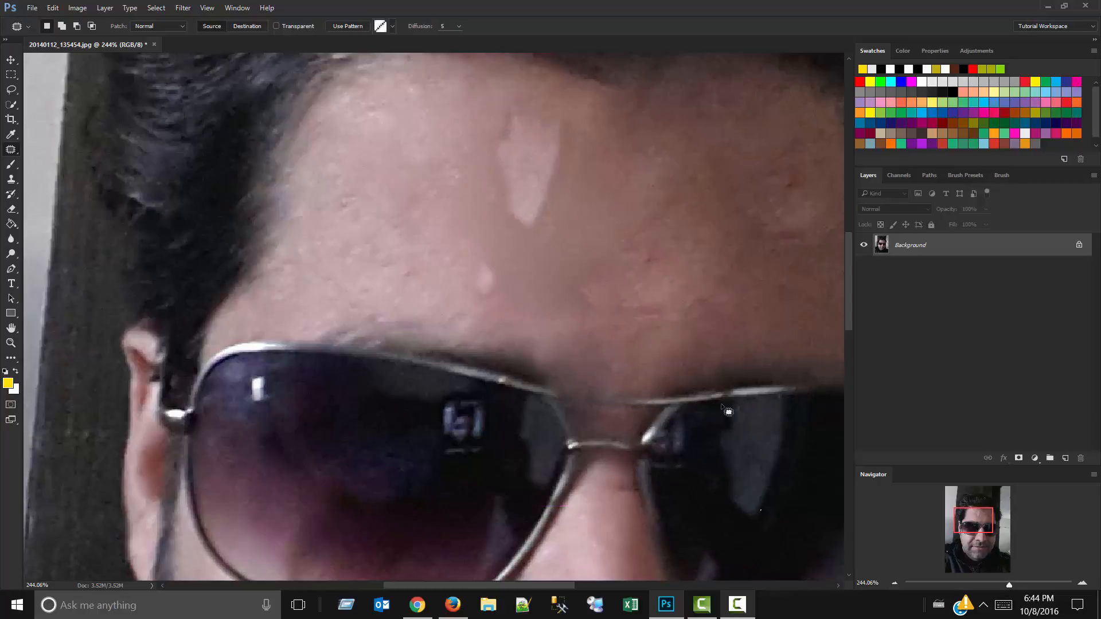
Outline the shaded-side sunglasses lens with the Patch tool, try patching it from the forehead area and drop the selection.
{"action": "mouse_move", "coordinate": [723, 406]}
{"action": "left_mouse_down"}
{"action": "mouse_move", "coordinate": [666, 456]}
{"action": "mouse_move", "coordinate": [702, 568]}
{"action": "left_mouse_up"}
{"action": "left_click_drag", "start_coordinate": [727, 401], "coordinate": [721, 397]}
{"action": "mouse_move", "coordinate": [744, 450]}
{"action": "left_mouse_down"}
{"action": "mouse_move", "coordinate": [542, 220]}
{"action": "mouse_move", "coordinate": [523, 167]}
{"action": "mouse_move", "coordinate": [368, 147]}
{"action": "left_mouse_up"}
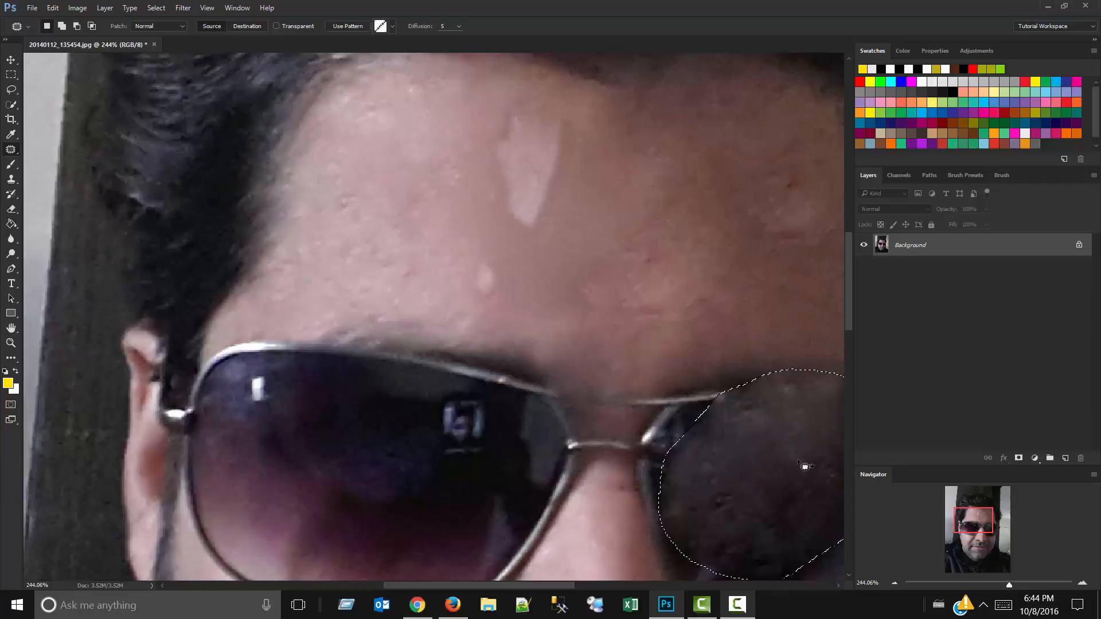
{"action": "left_click_drag", "start_coordinate": [805, 466], "coordinate": [602, 92]}
{"action": "key", "text": "ctrl+d"}
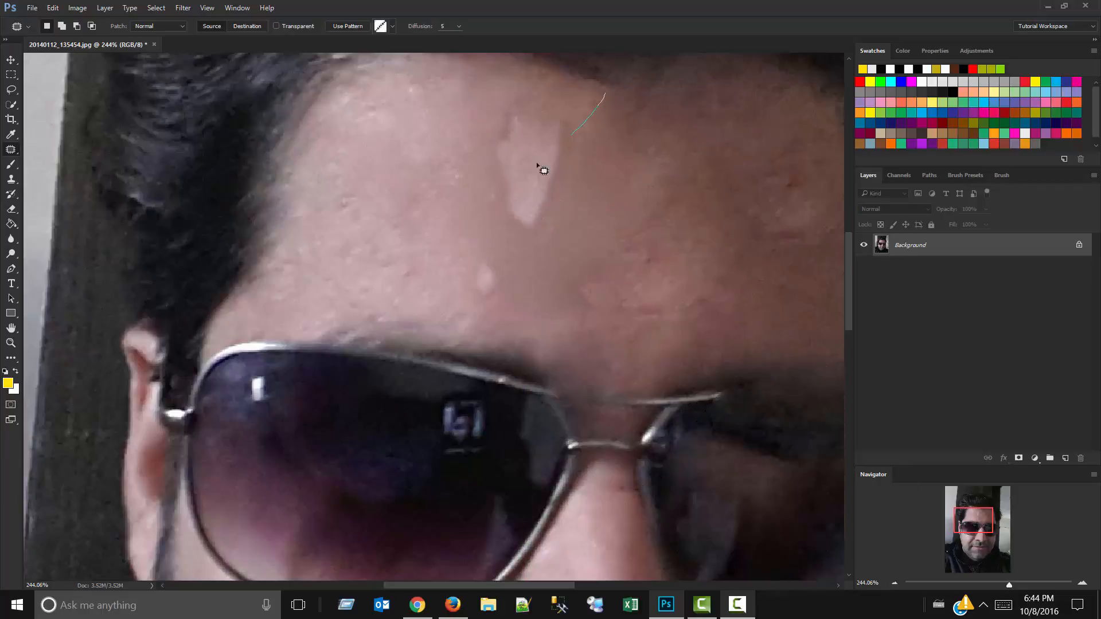
{"action": "mouse_move", "coordinate": [537, 165]}
{"action": "left_mouse_down"}
{"action": "mouse_move", "coordinate": [520, 144]}
{"action": "mouse_move", "coordinate": [519, 163]}
{"action": "mouse_move", "coordinate": [560, 160]}
{"action": "left_mouse_up"}
Undo the lens and forehead patch experiments back to the clean forehead and drop the selection.
{"action": "key", "text": "ctrl+z"}
{"action": "key", "text": "ctrl+z"}
{"action": "key", "text": "ctrl+alt+z"}
{"action": "key", "text": "ctrl+alt+z"}
{"action": "key", "text": "ctrl+alt+z"}
{"action": "key", "text": "ctrl+alt+z"}
{"action": "key", "text": "ctrl+alt+z"}
{"action": "key", "text": "ctrl+alt+z"}
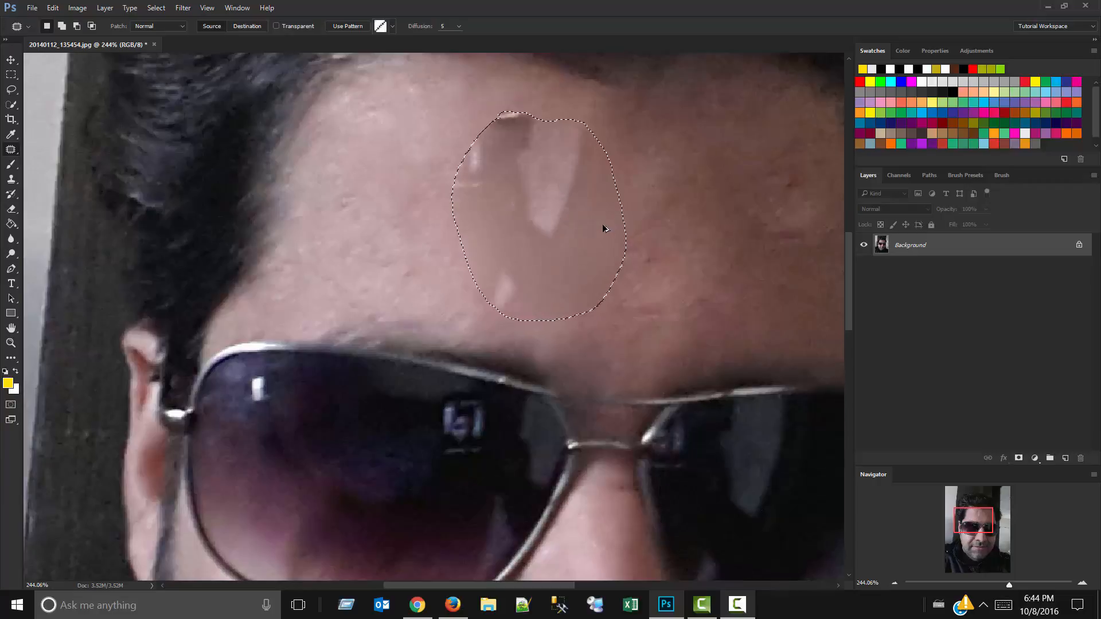
{"action": "key", "text": "ctrl+alt+z"}
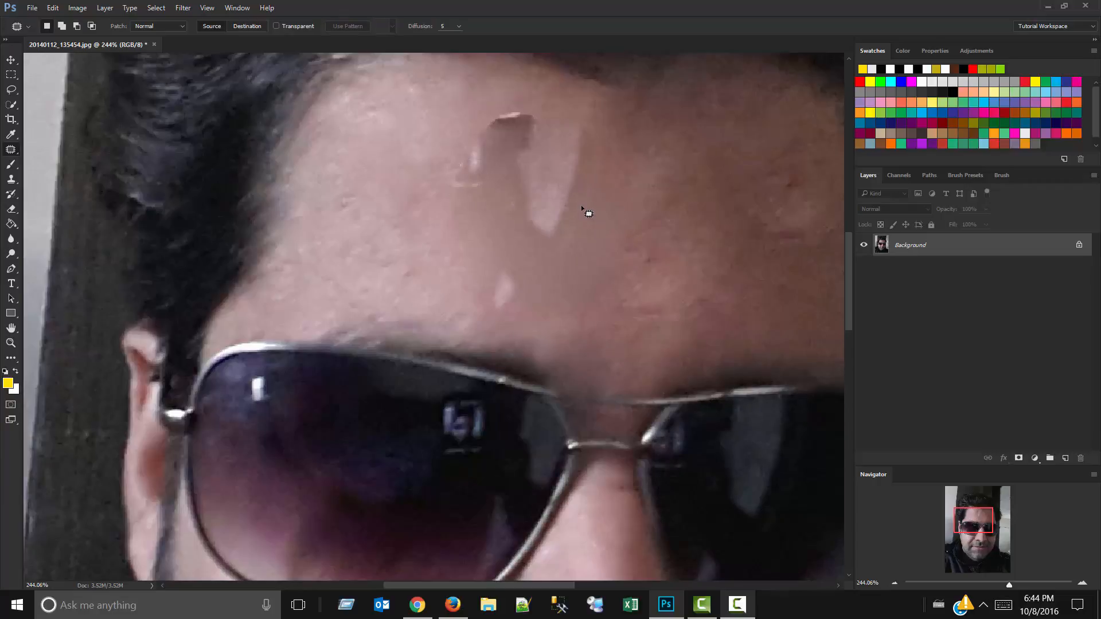
{"action": "key", "text": "ctrl+shift+z"}
{"action": "key", "text": "ctrl+shift+z"}
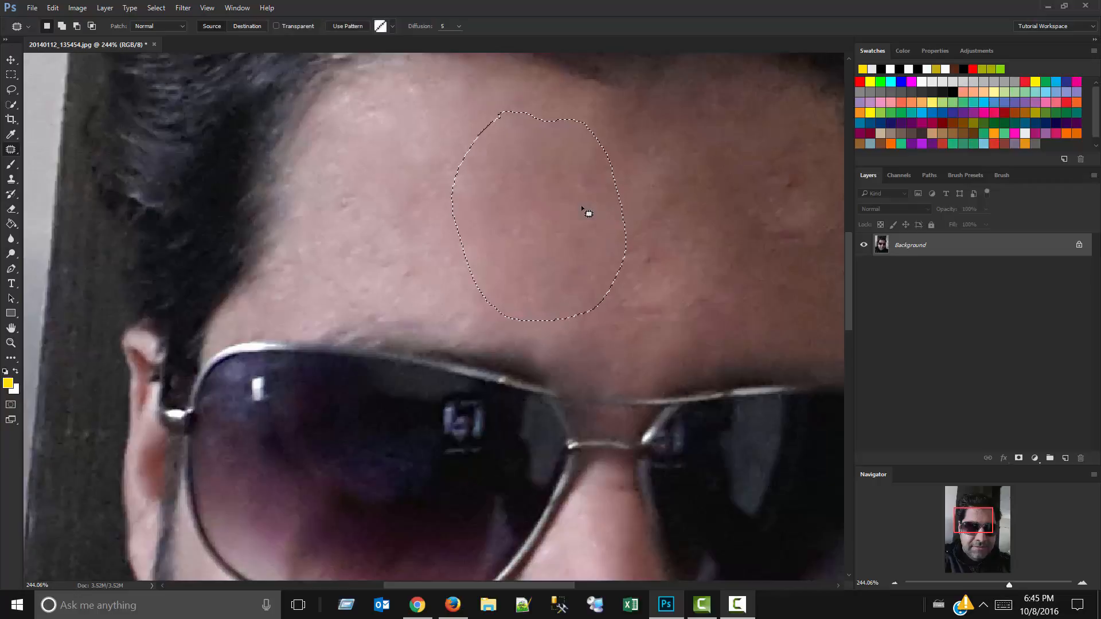
{"action": "key", "text": "ctrl+d"}
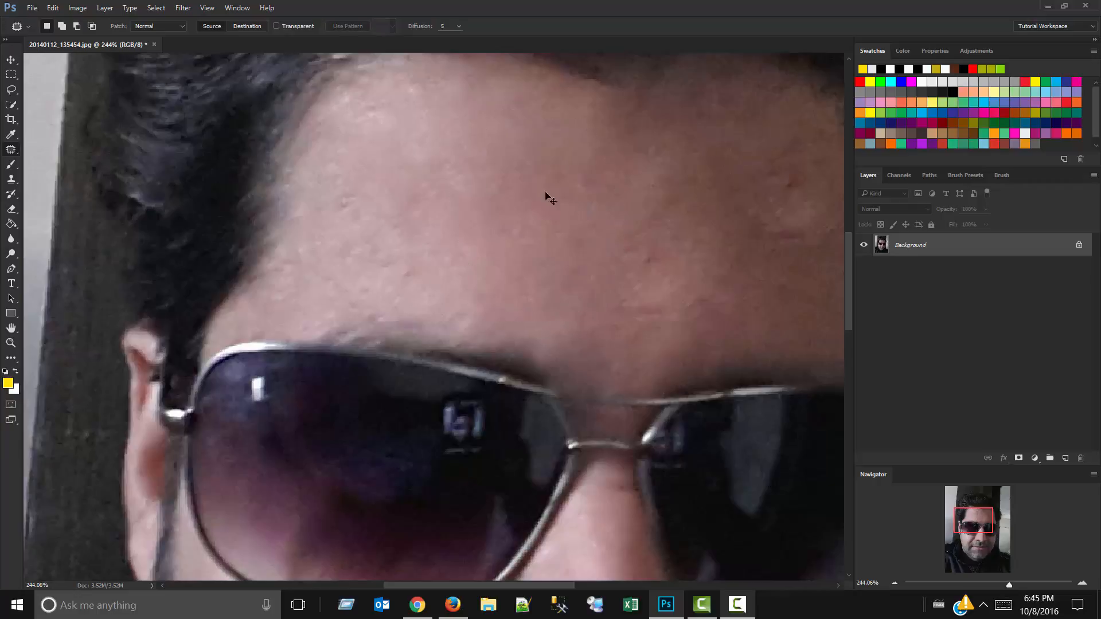
Switch to the Content-Aware Move tool, try cutting out a small forehead selection, undo the cut and drop the selection.
{"action": "right_click", "coordinate": [10, 149]}
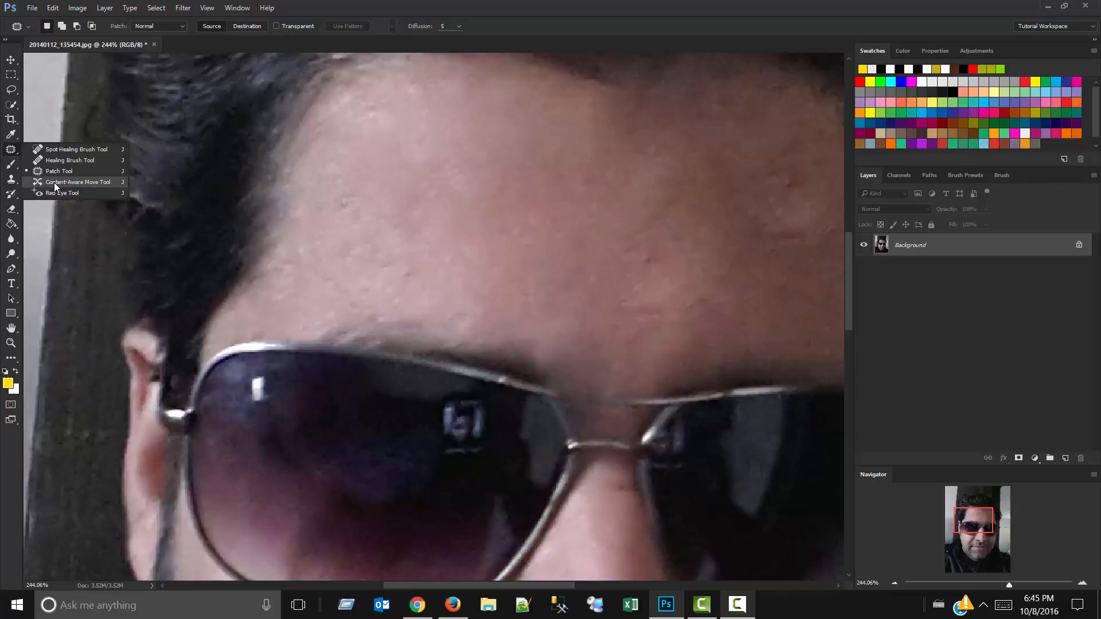
{"action": "left_click", "coordinate": [54, 183]}
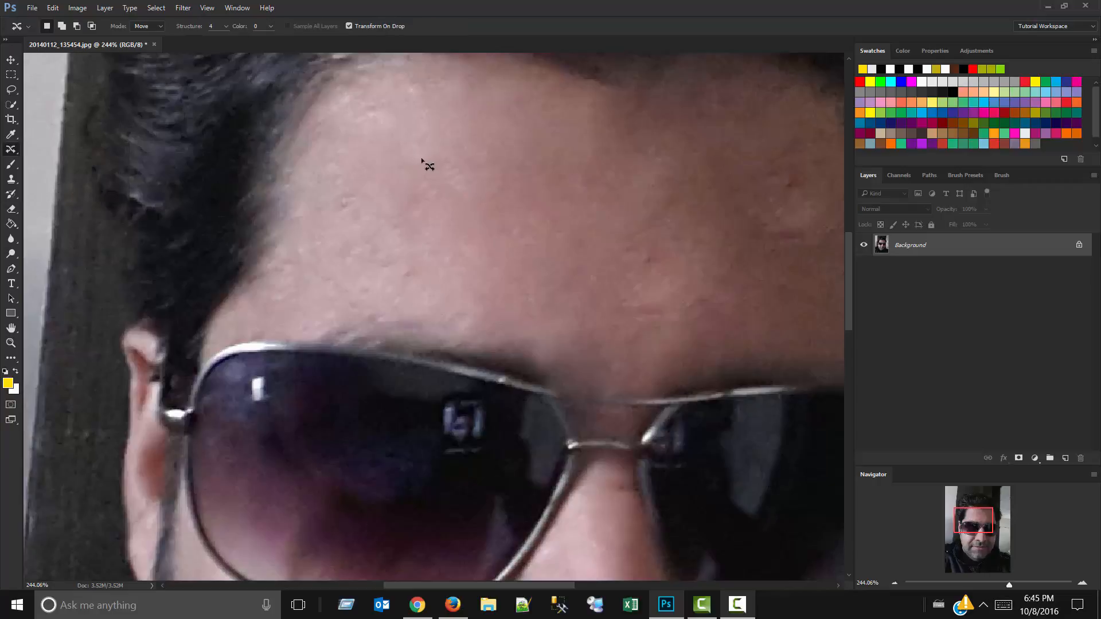
{"action": "key", "text": "ctrl+0"}
{"action": "scroll", "coordinate": [415, 136], "scroll_direction": "down", "scroll_amount": 2}
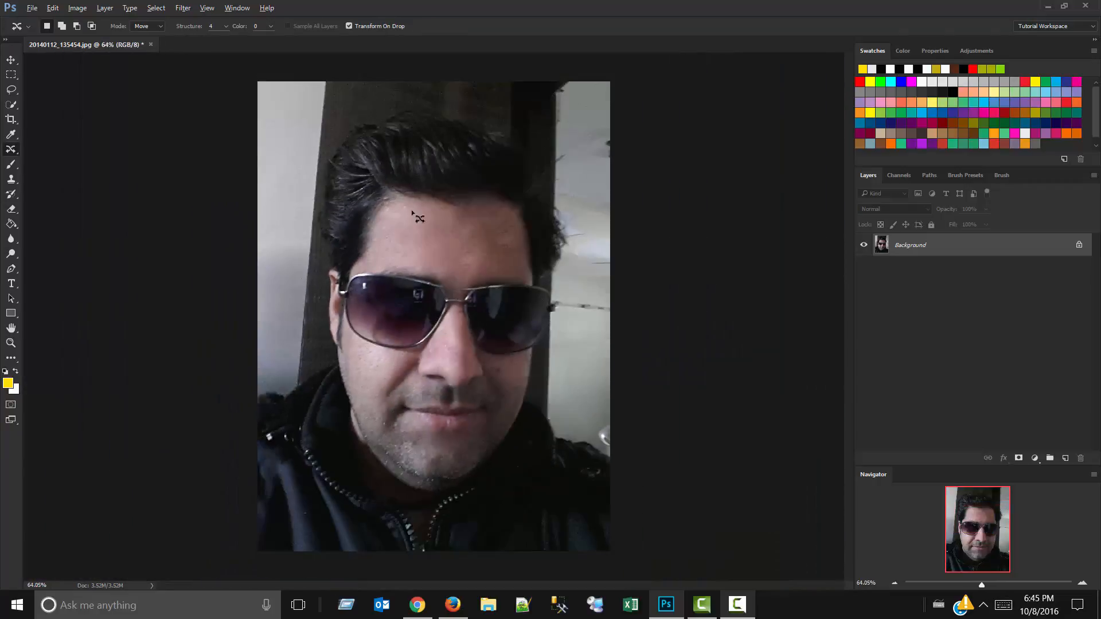
{"action": "key", "text": "ctrl+x"}
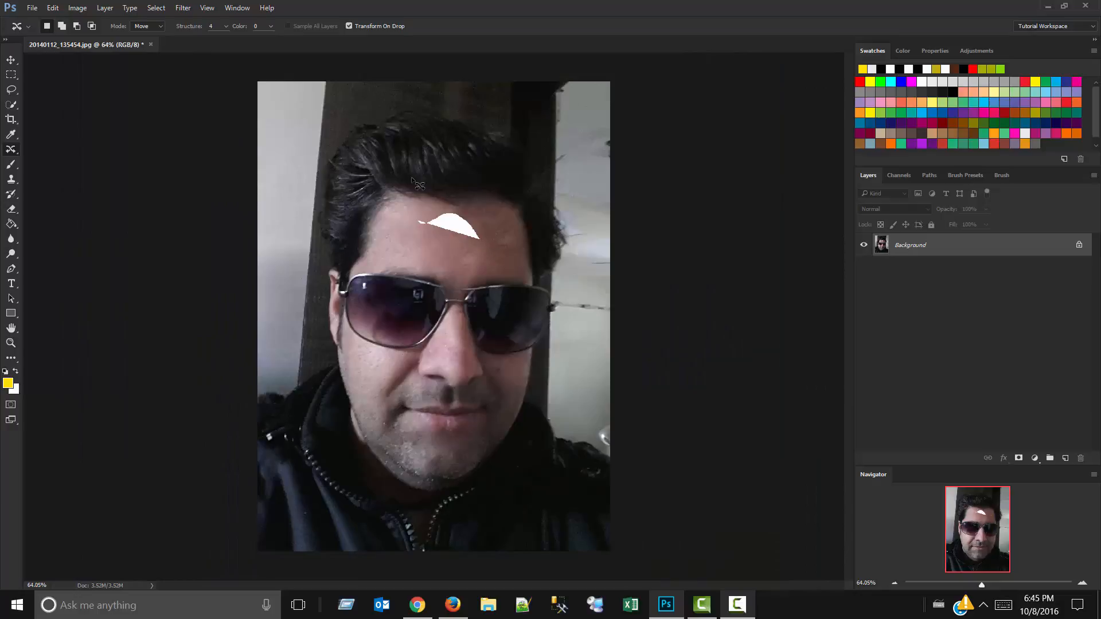
{"action": "key", "text": "ctrl+z"}
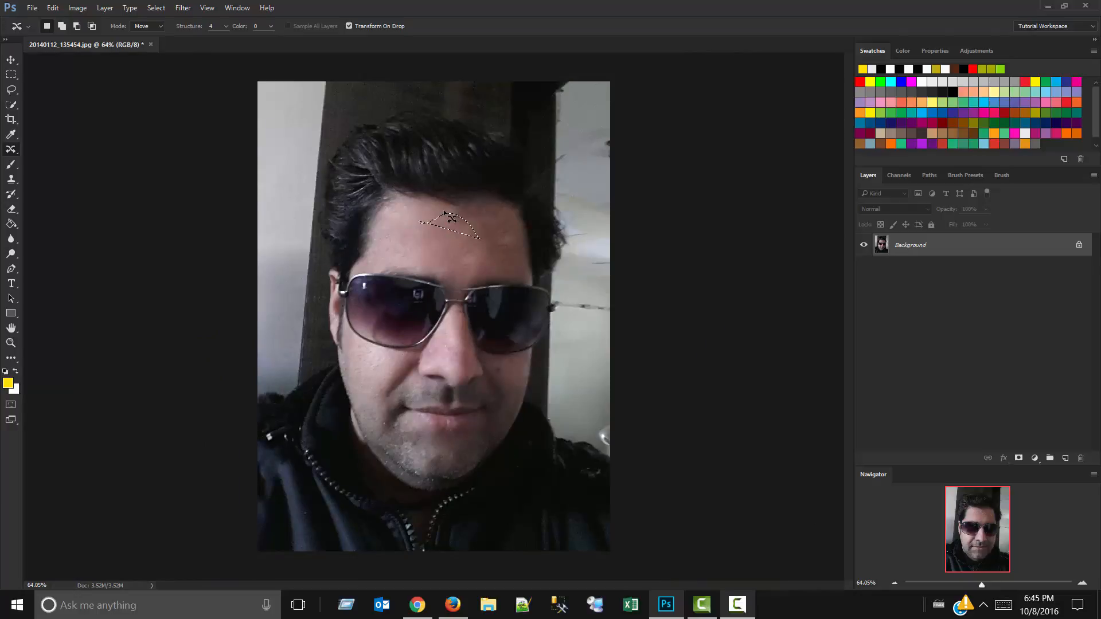
{"action": "key", "text": "ctrl+d"}
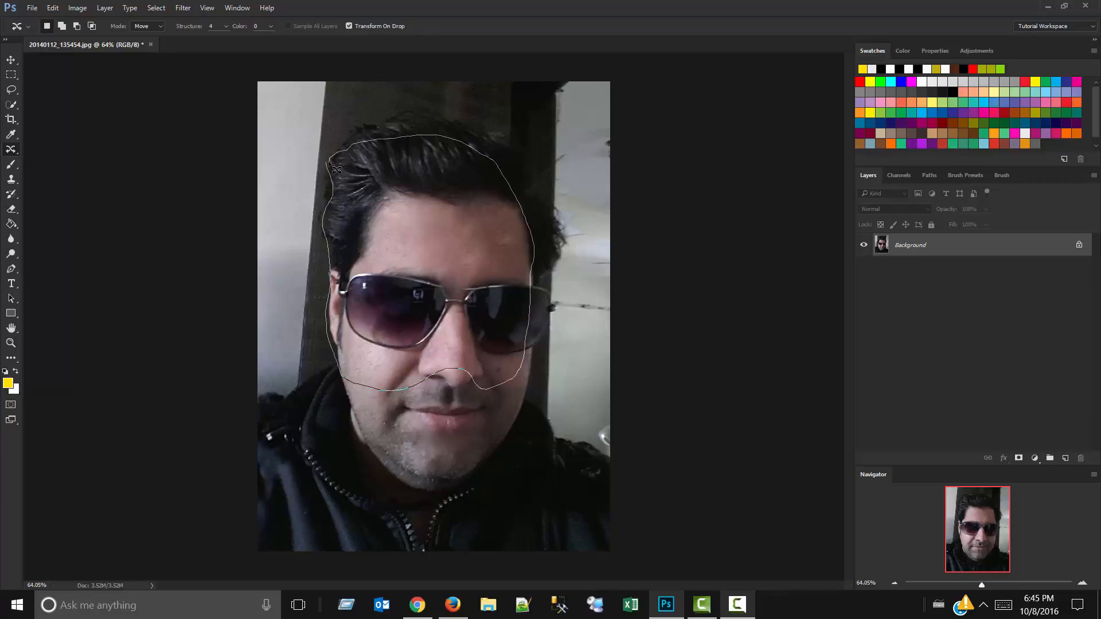
Outline the hair and upper face, try moving the area towards the image edge with Content-Aware Move, and cancel the move.
{"action": "left_click_drag", "start_coordinate": [328, 167], "coordinate": [328, 164]}
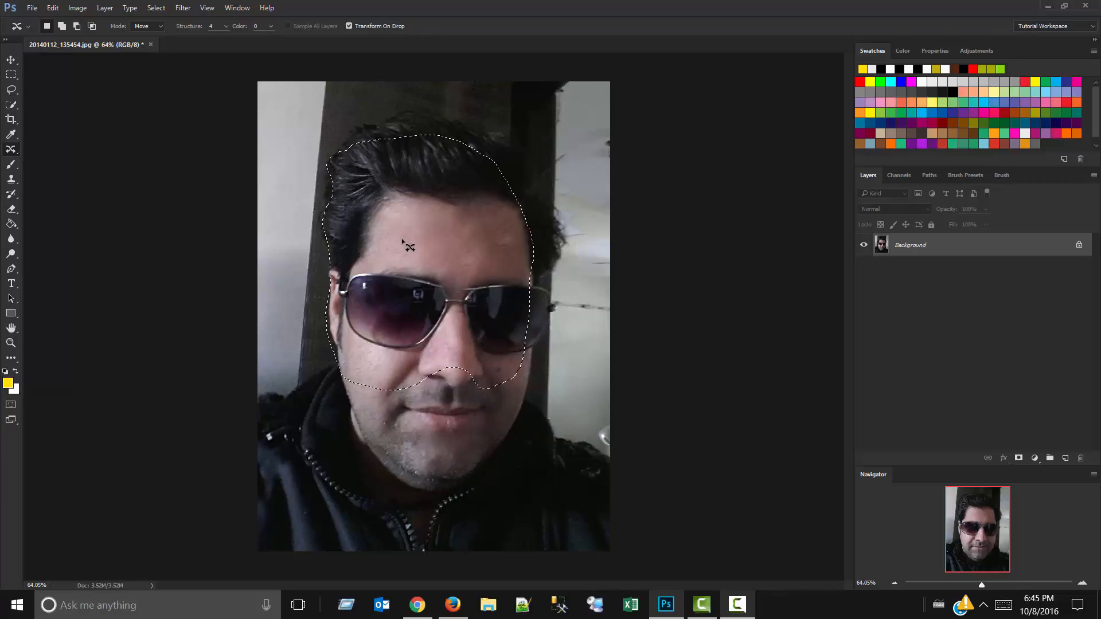
{"action": "left_click_drag", "start_coordinate": [408, 246], "coordinate": [511, 271]}
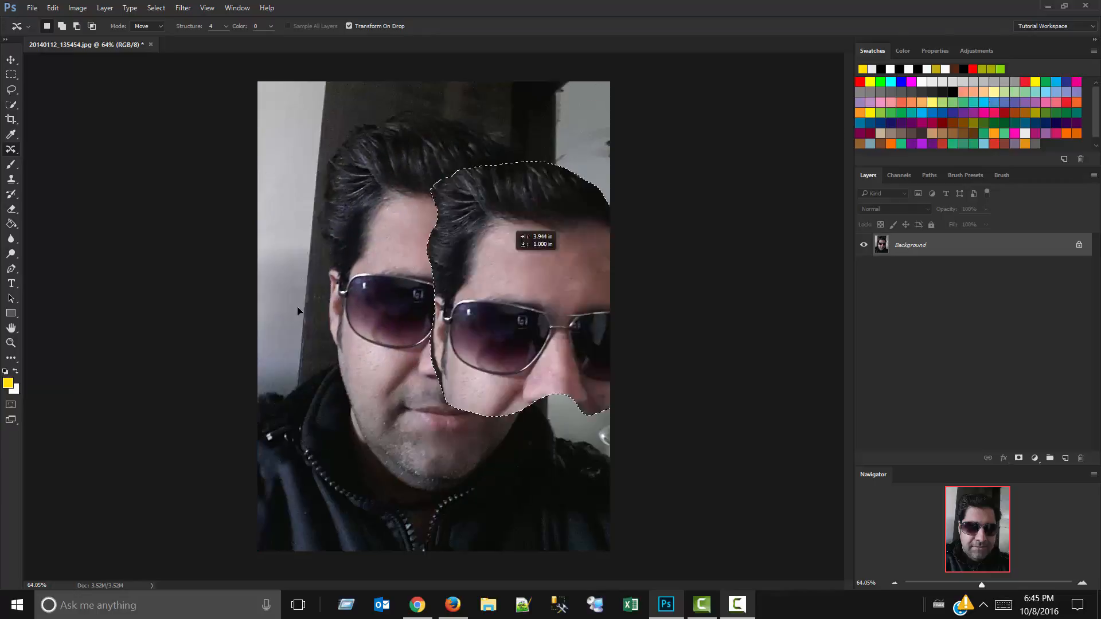
{"action": "left_click_drag", "start_coordinate": [297, 311], "coordinate": [228, 228]}
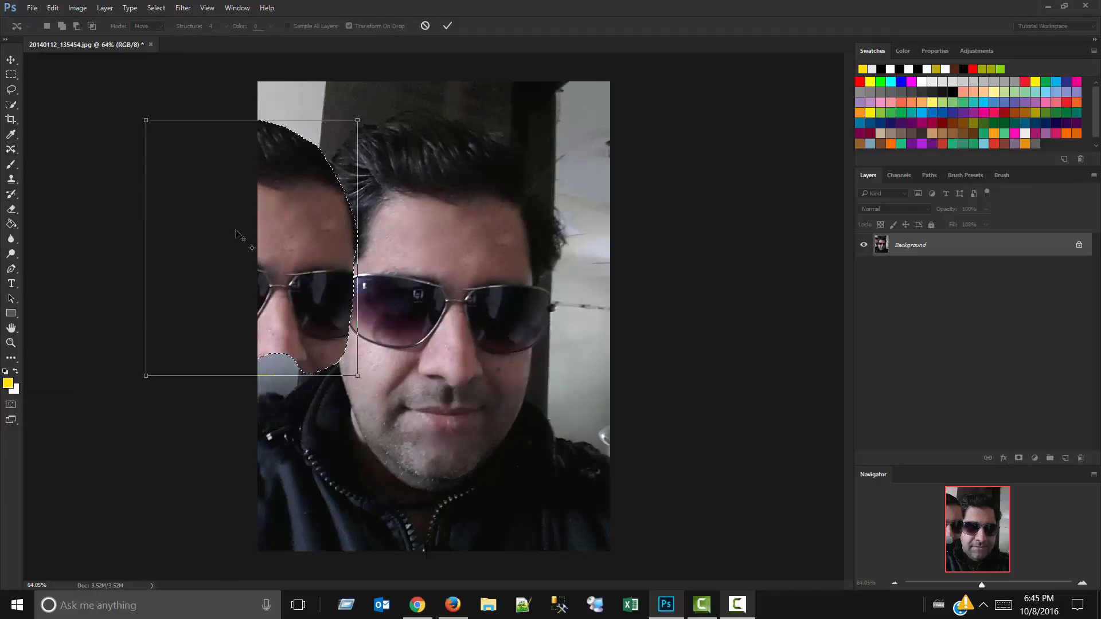
{"action": "left_click", "coordinate": [425, 26]}
{"action": "left_click", "coordinate": [407, 216]}
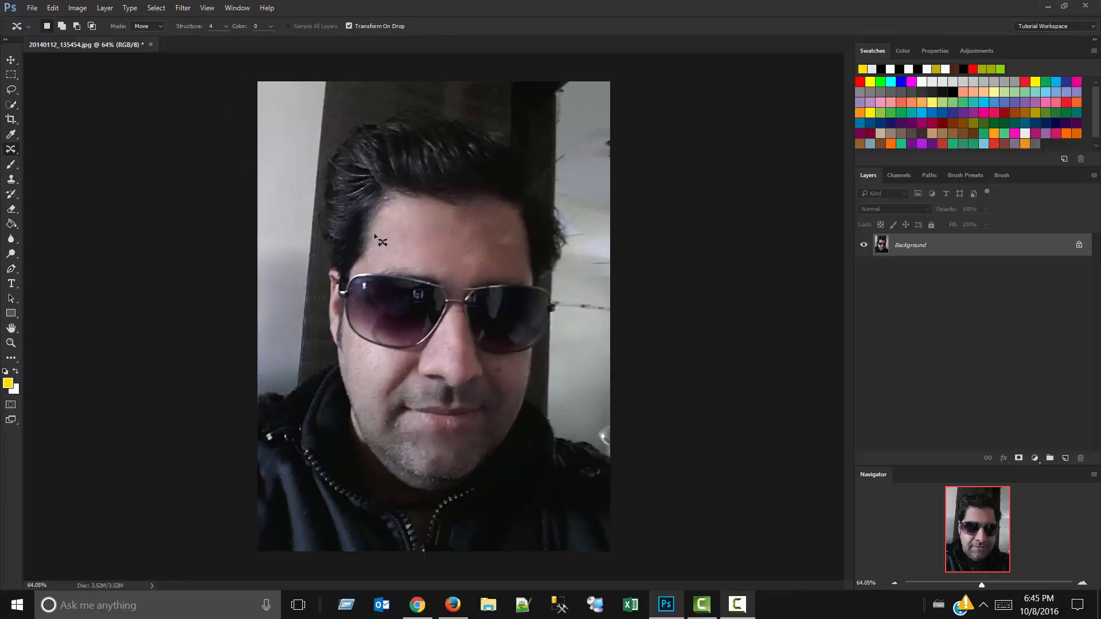
Switch to the Red Eye tool.
{"action": "right_click", "coordinate": [11, 151]}
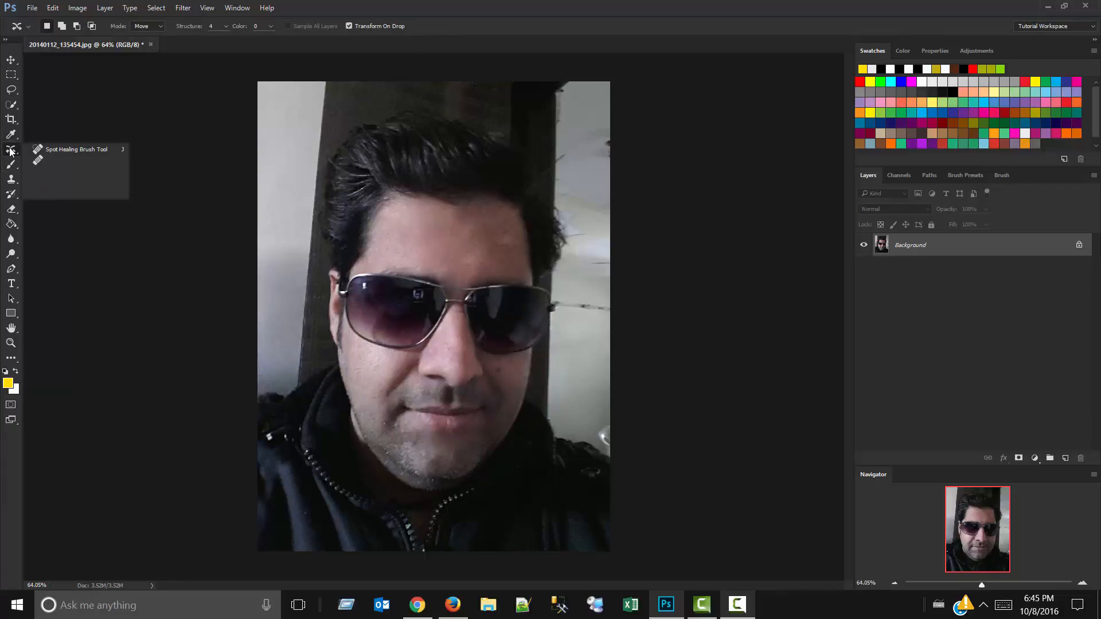
{"action": "left_click", "coordinate": [69, 194]}
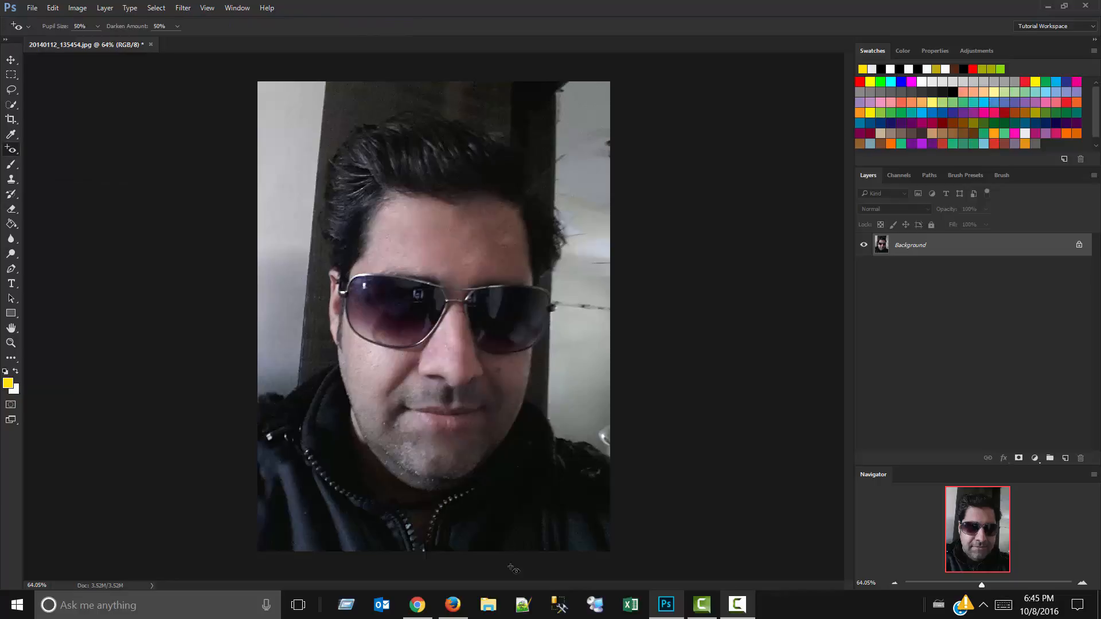
Switch to Firefox and open Google Images in a new tab.
{"action": "left_click", "coordinate": [452, 604]}
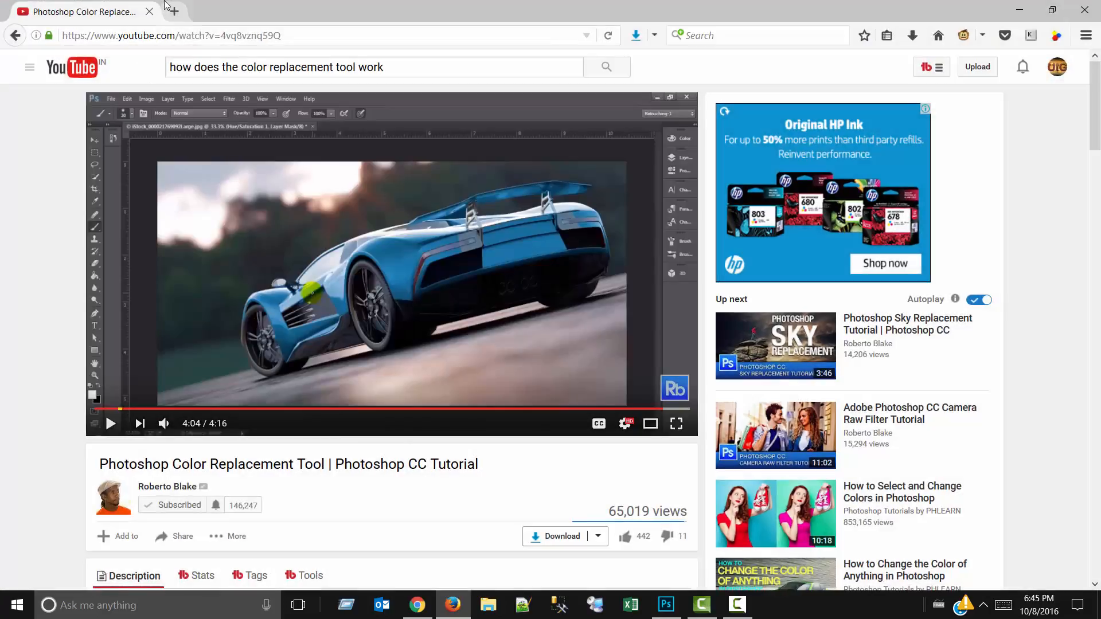
{"action": "left_click", "coordinate": [175, 11]}
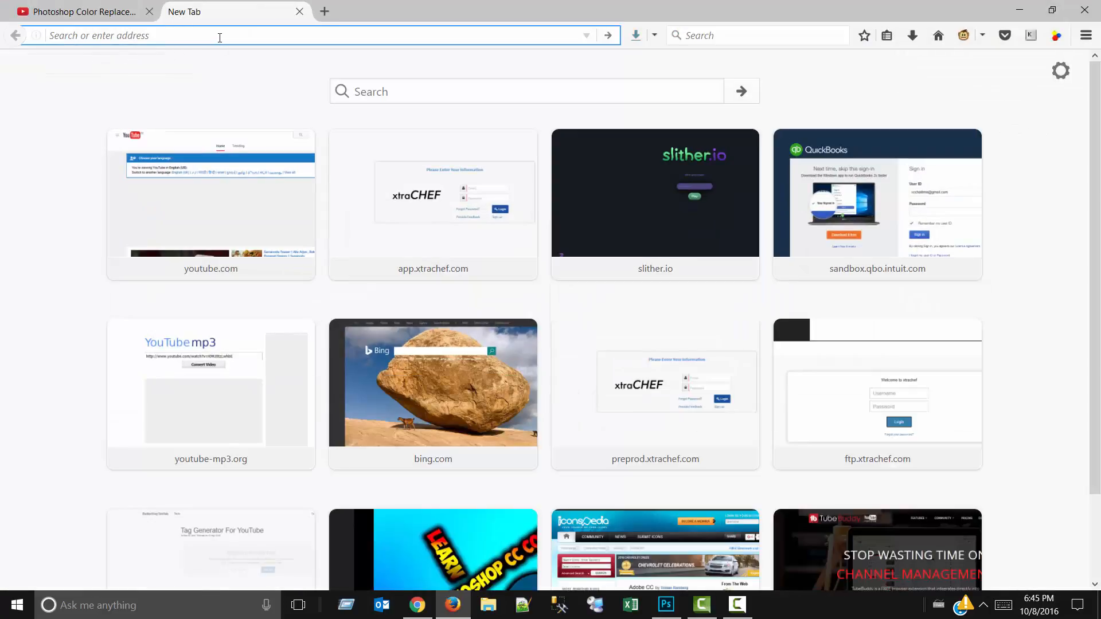
{"action": "type", "text": "google.com/"}
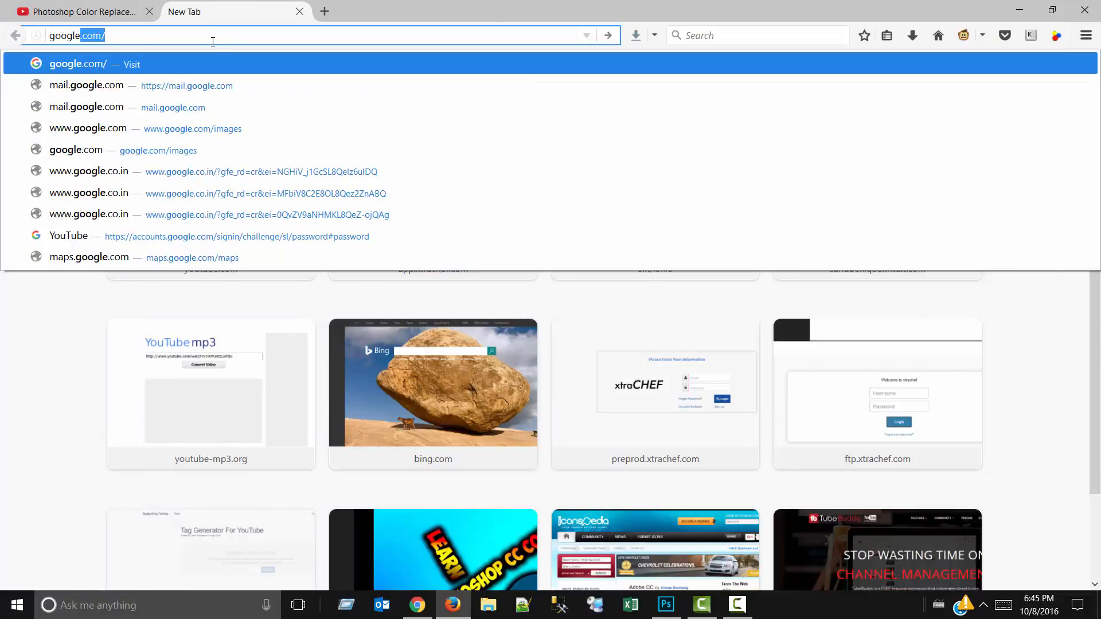
{"action": "key", "text": "Return"}
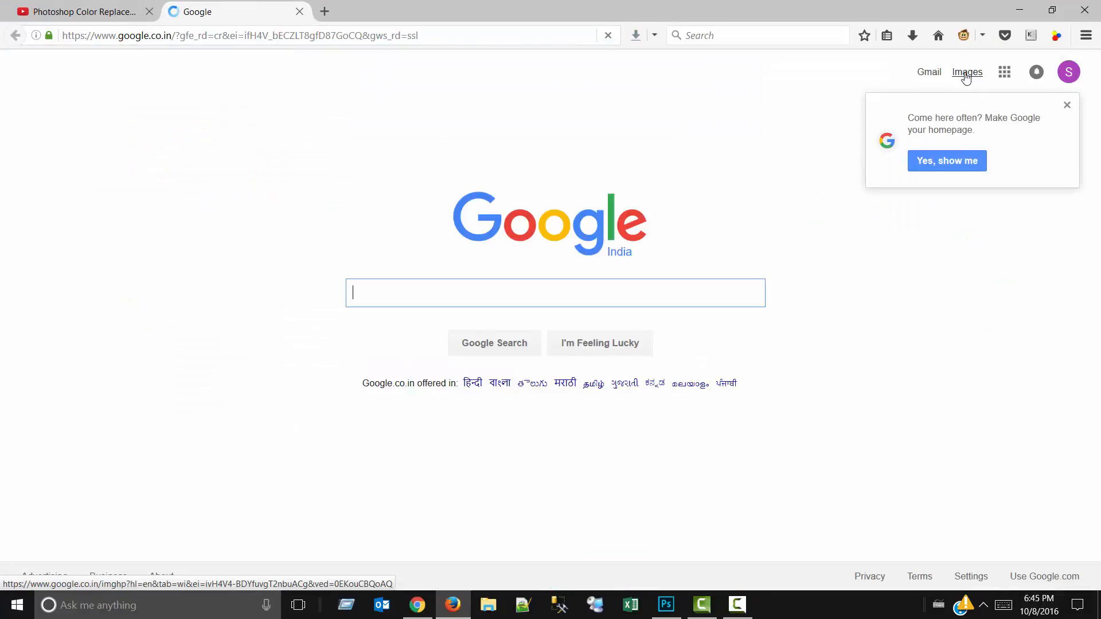
{"action": "left_click", "coordinate": [966, 73]}
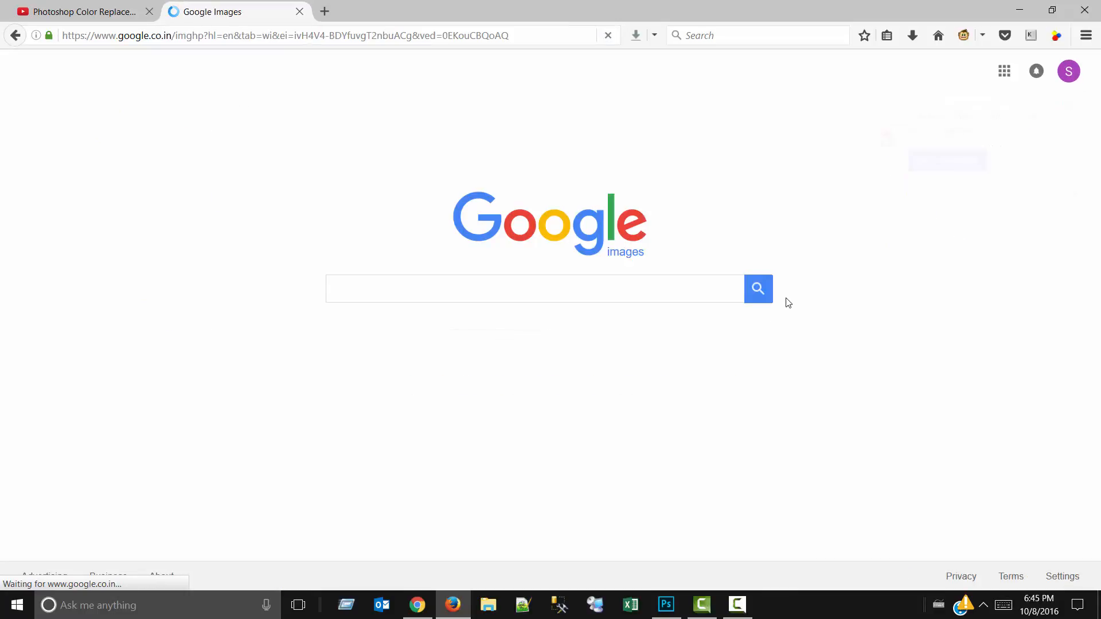
Search Google Images for "images with red eye".
{"action": "type", "text": "image"}
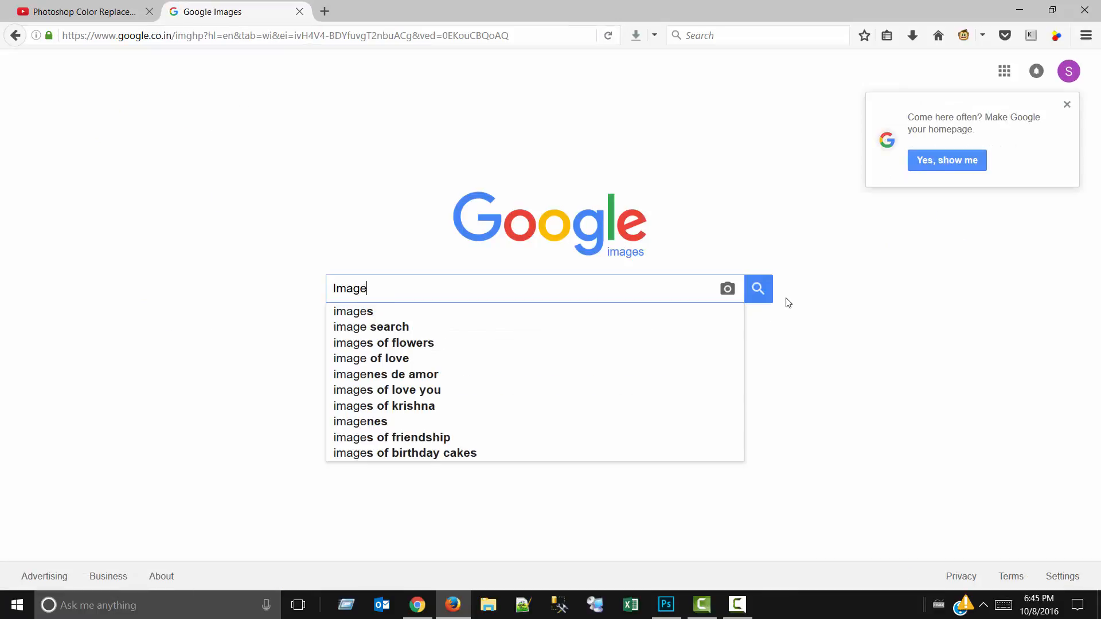
{"action": "type", "text": "s with re"}
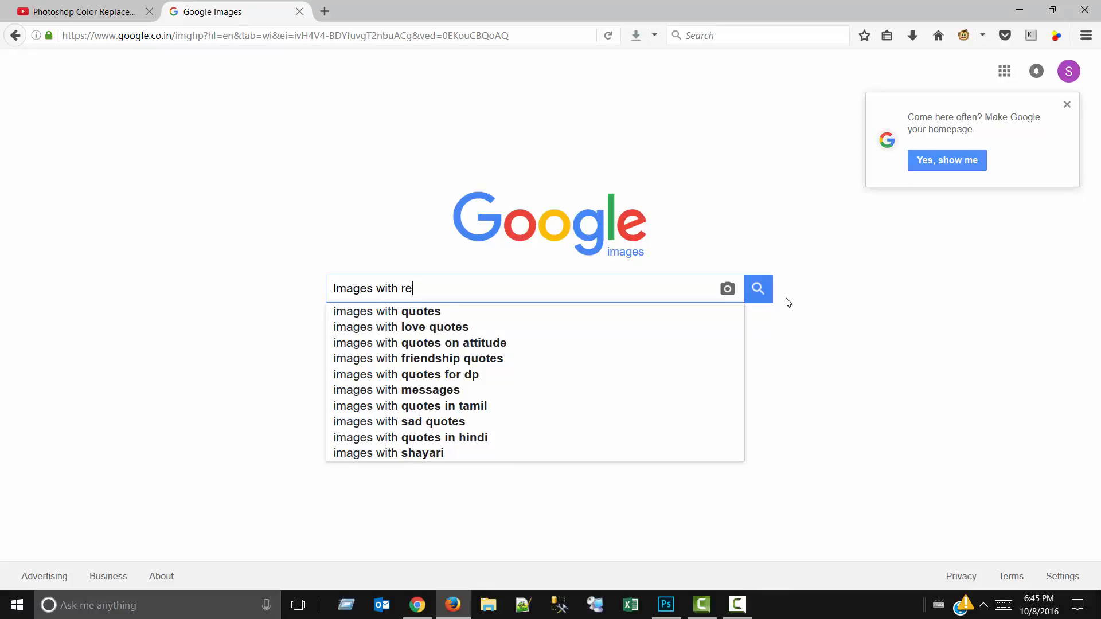
{"action": "type", "text": "d"}
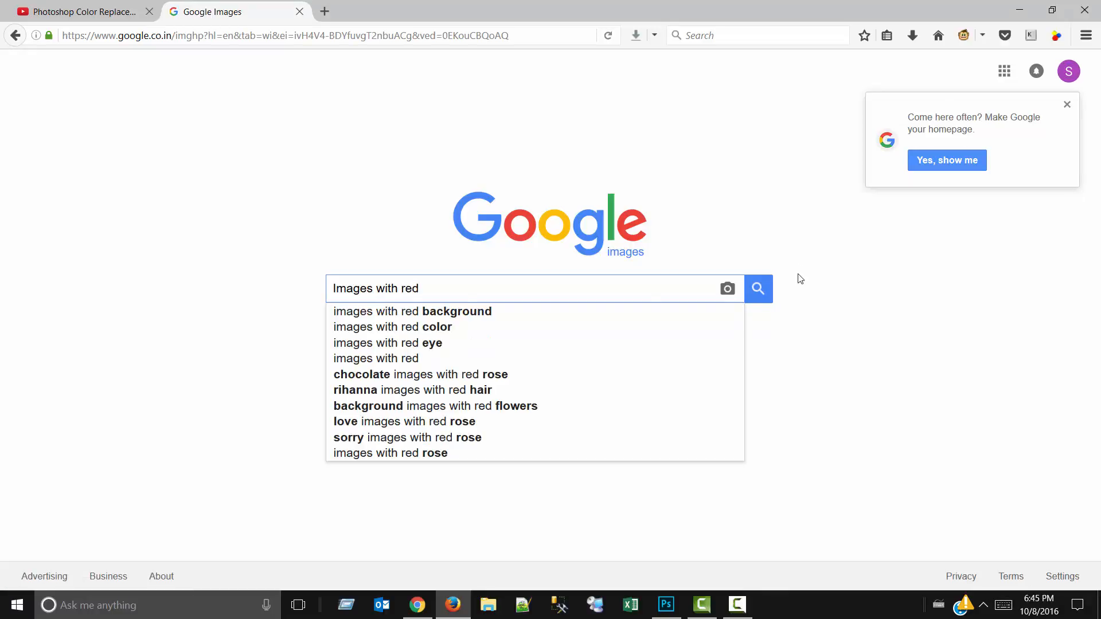
{"action": "left_click", "coordinate": [695, 343]}
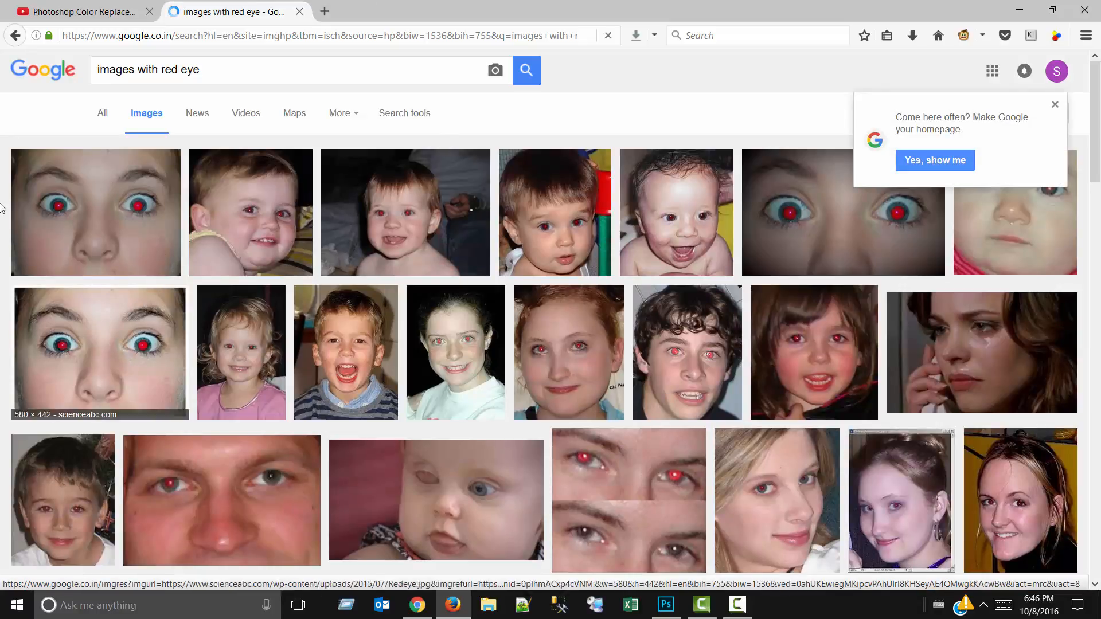
Open the scienceabc.com close-up of a face with red pupils and save the image as Redeye.jpg in the fb folder.
{"action": "left_click", "coordinate": [80, 290]}
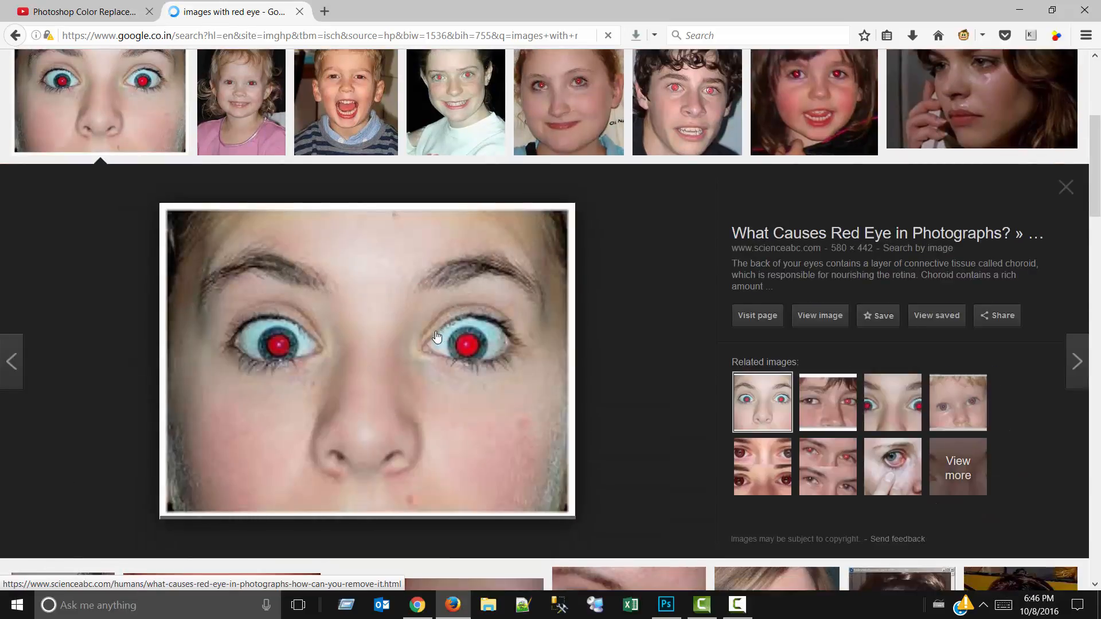
{"action": "right_click", "coordinate": [370, 301]}
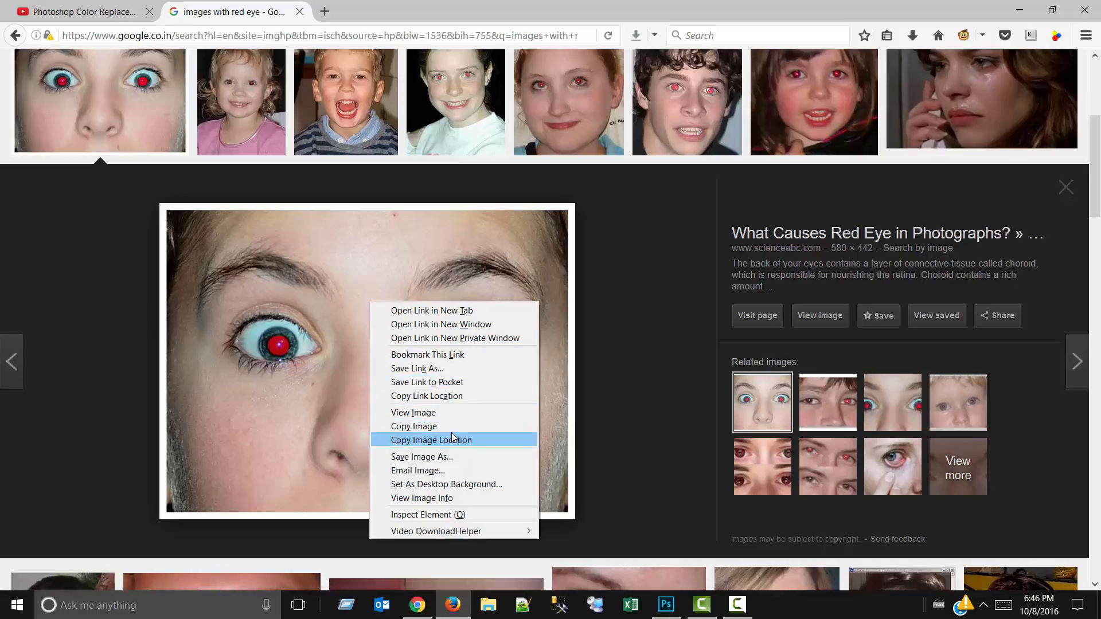
{"action": "left_click", "coordinate": [442, 456]}
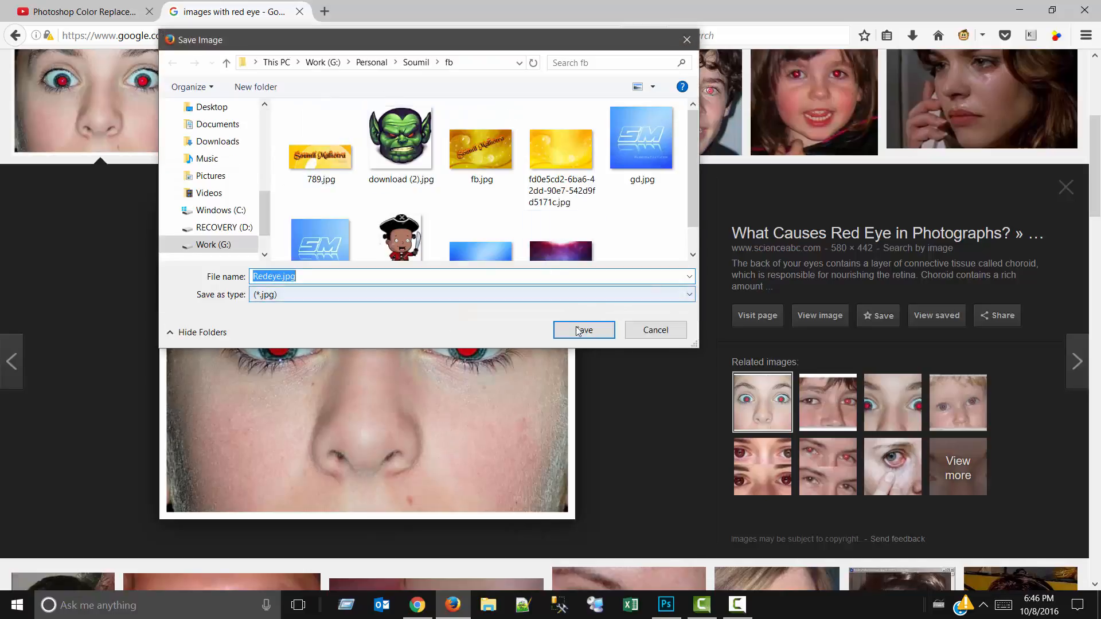
{"action": "left_click", "coordinate": [583, 330]}
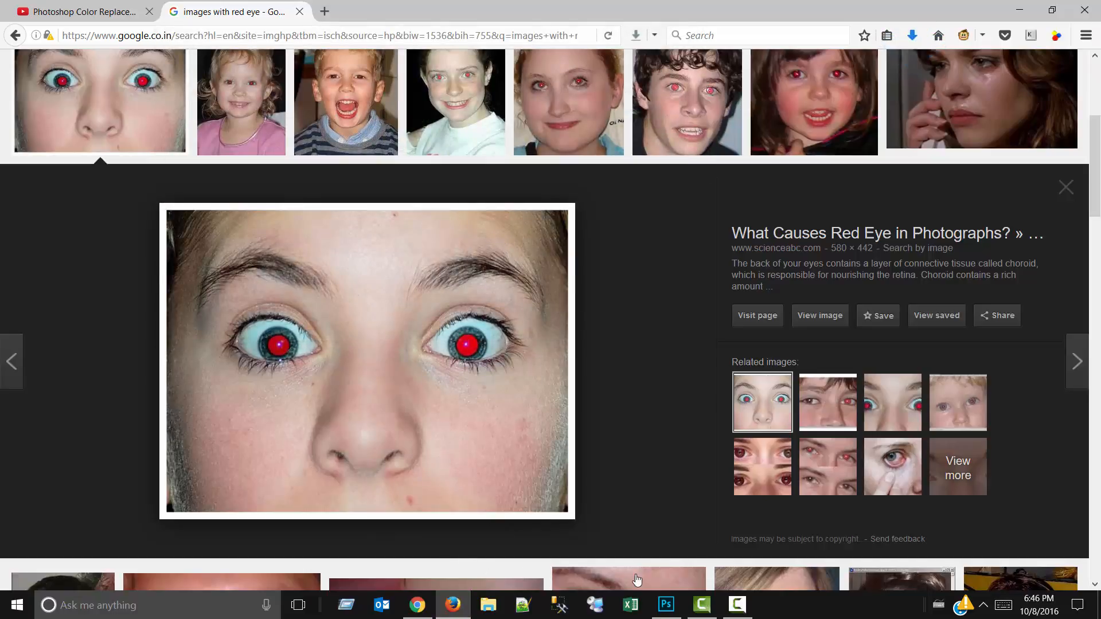
Switch back to Photoshop with the portrait 20140112_135454.jpg.
{"action": "left_click", "coordinate": [665, 608]}
{"action": "mouse_move", "coordinate": [665, 607]}
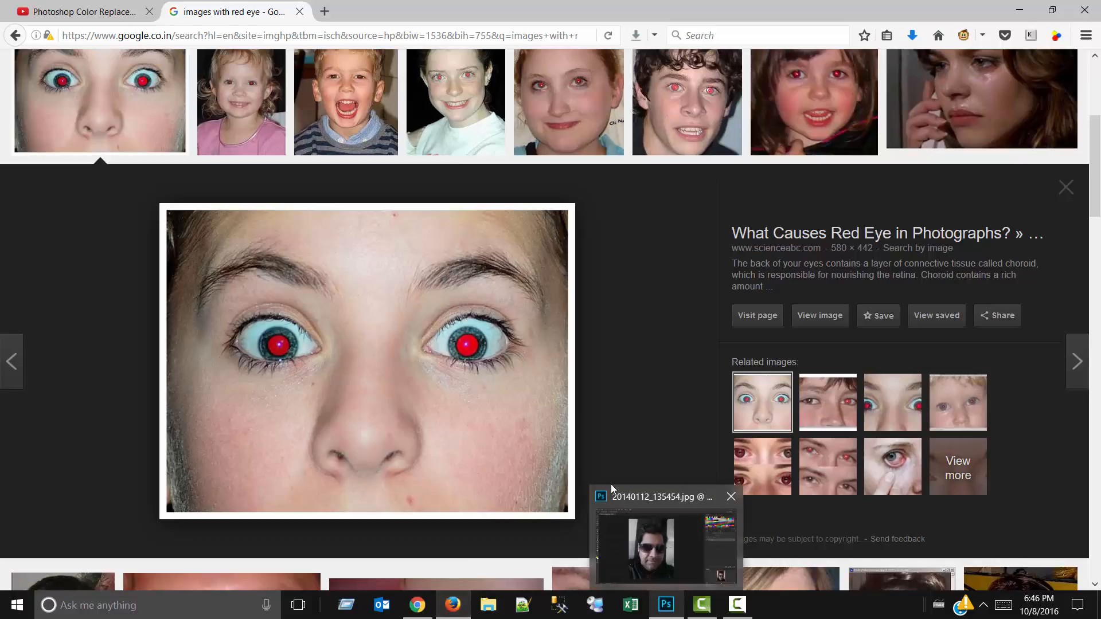
{"action": "left_click", "coordinate": [625, 530]}
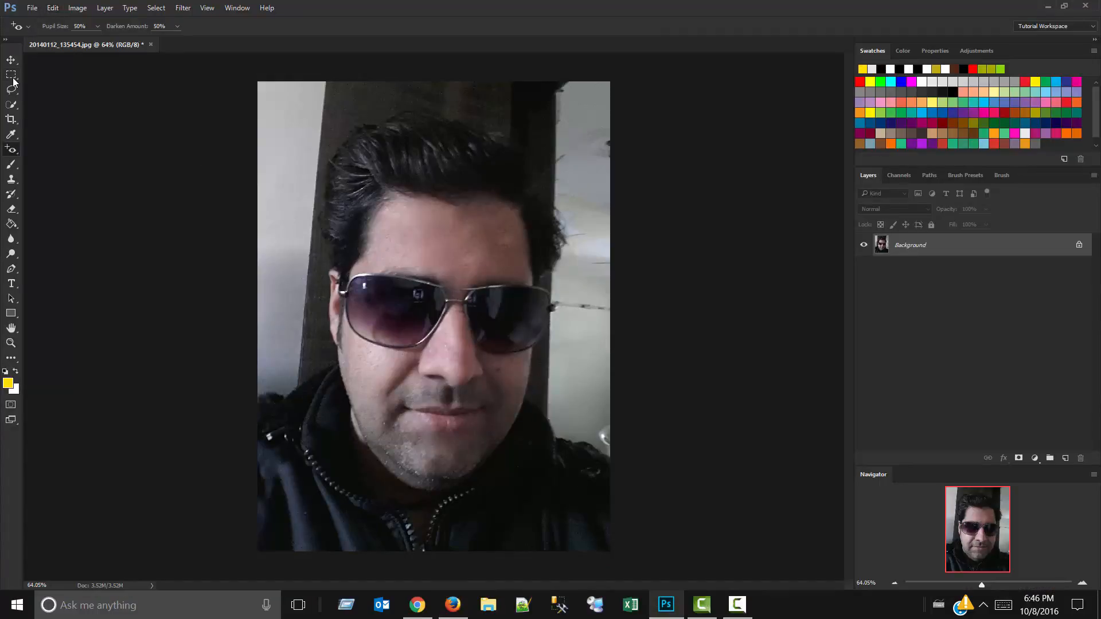
Start opening an image file and browse to the fb folder within Personal on the Work (G:) drive.
{"action": "left_click", "coordinate": [31, 7]}
{"action": "left_click", "coordinate": [43, 32]}
{"action": "left_click", "coordinate": [255, 269]}
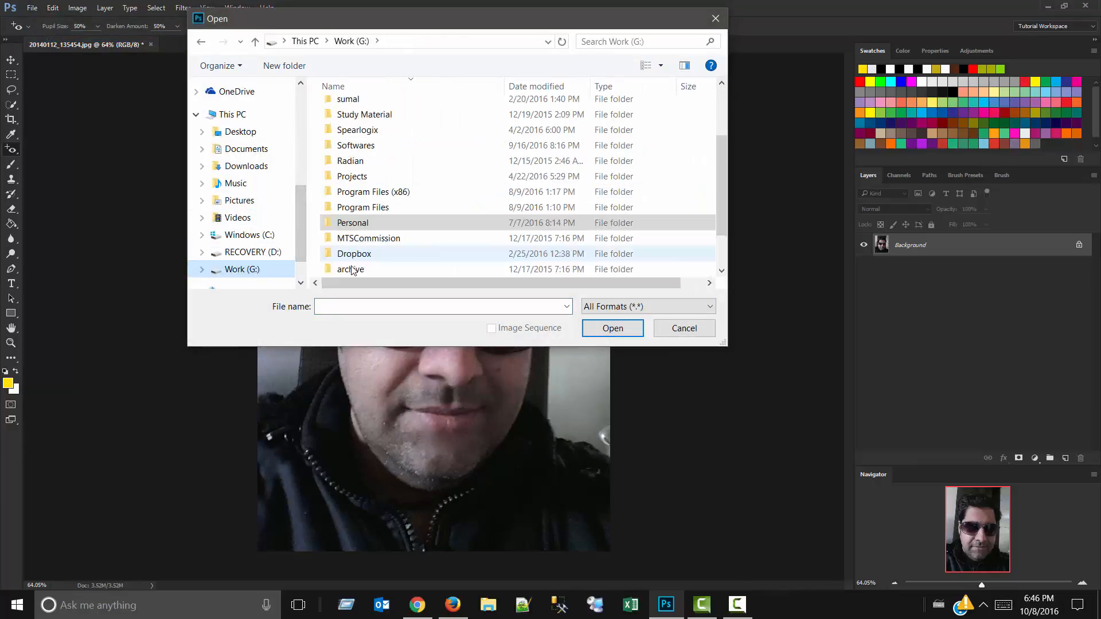
{"action": "scroll", "coordinate": [352, 270], "scroll_direction": "down", "scroll_amount": 1}
{"action": "double_click", "coordinate": [353, 177]}
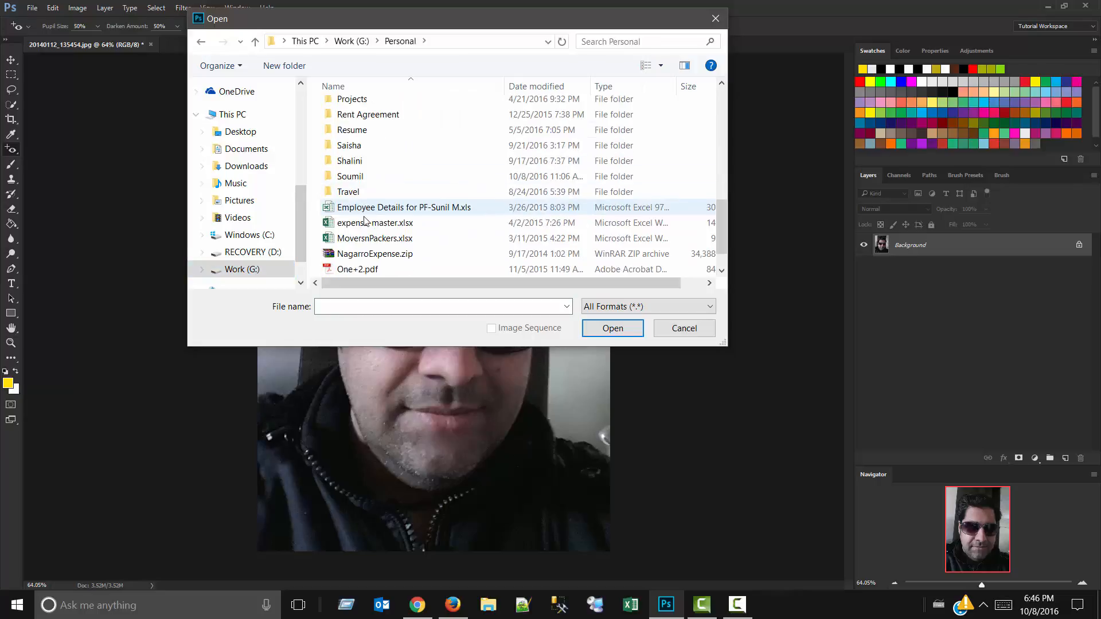
{"action": "scroll", "coordinate": [365, 221], "scroll_direction": "down", "scroll_amount": 1}
{"action": "double_click", "coordinate": [370, 145]}
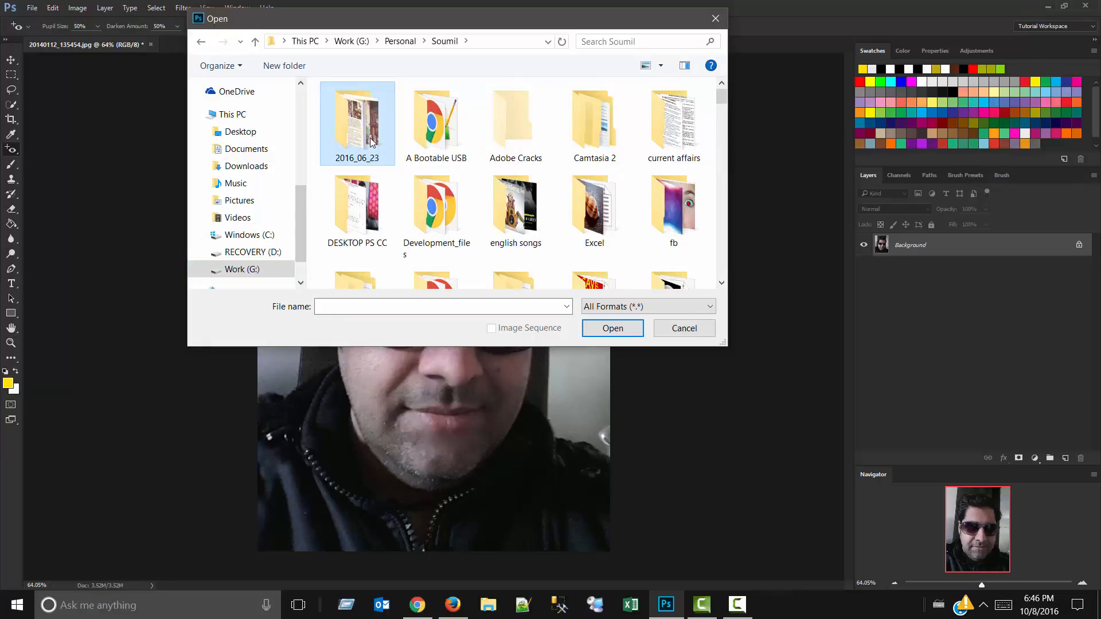
{"action": "double_click", "coordinate": [653, 204]}
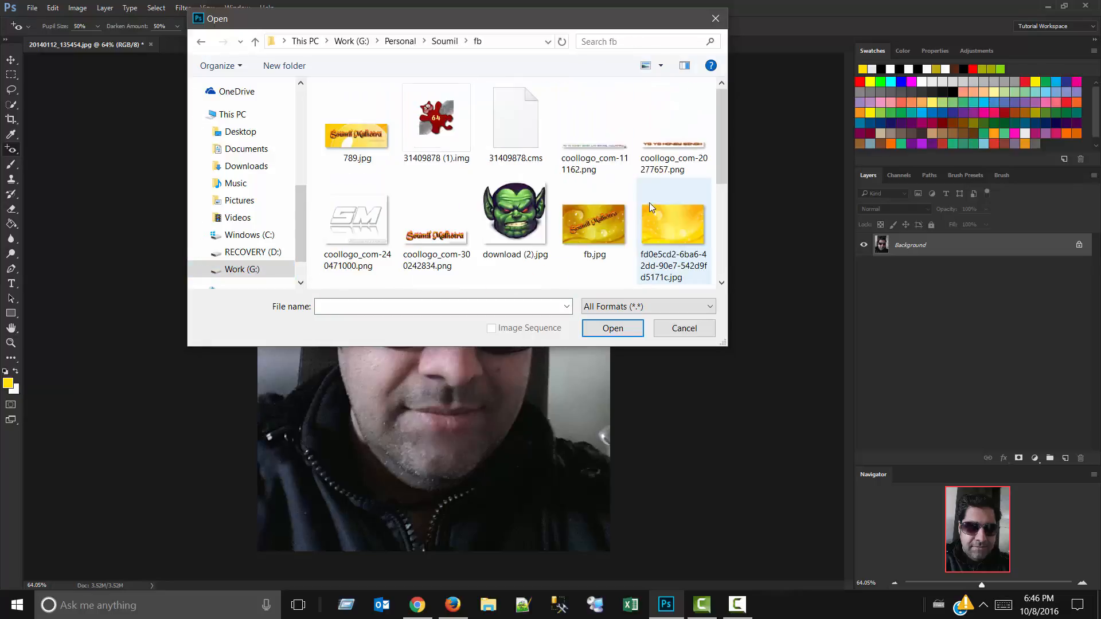
{"action": "scroll", "coordinate": [516, 190], "scroll_direction": "down", "scroll_amount": 3}
{"action": "double_click", "coordinate": [366, 254]}
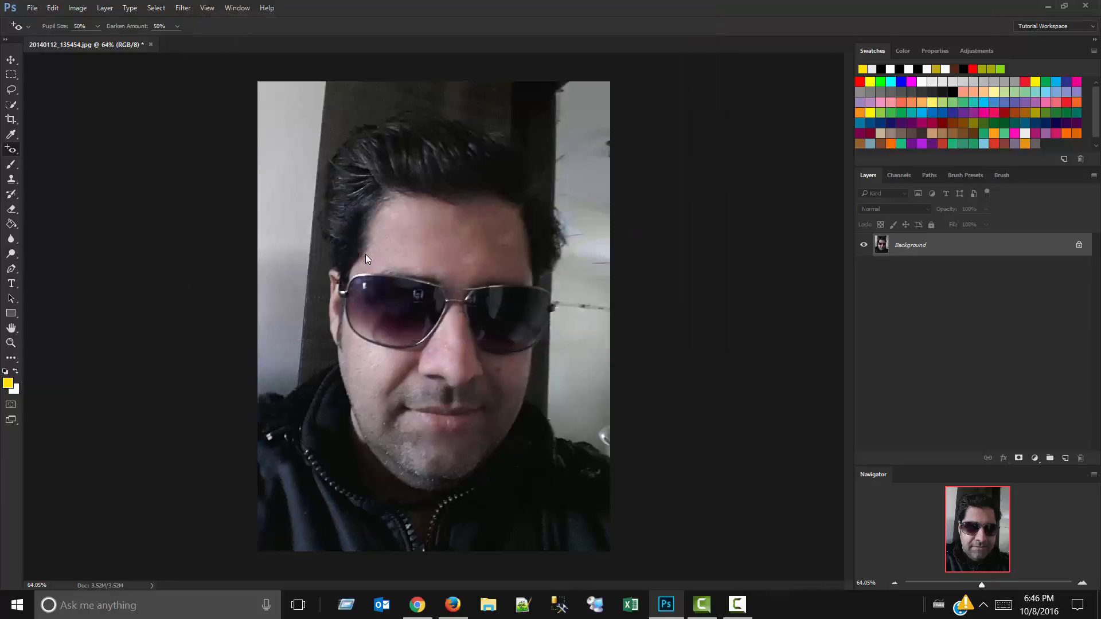
{"action": "left_click", "coordinate": [247, 45]}
Open Redeye.jpg from the fb folder.
{"action": "left_click", "coordinate": [32, 8]}
{"action": "left_click", "coordinate": [35, 32]}
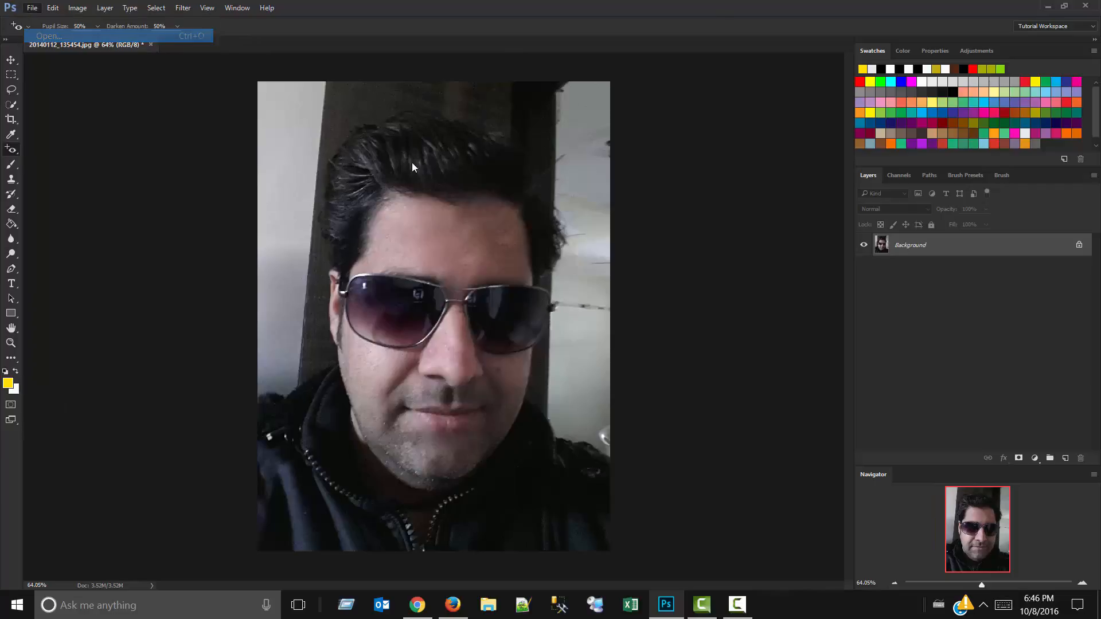
{"action": "scroll", "coordinate": [672, 247], "scroll_direction": "down", "scroll_amount": 2}
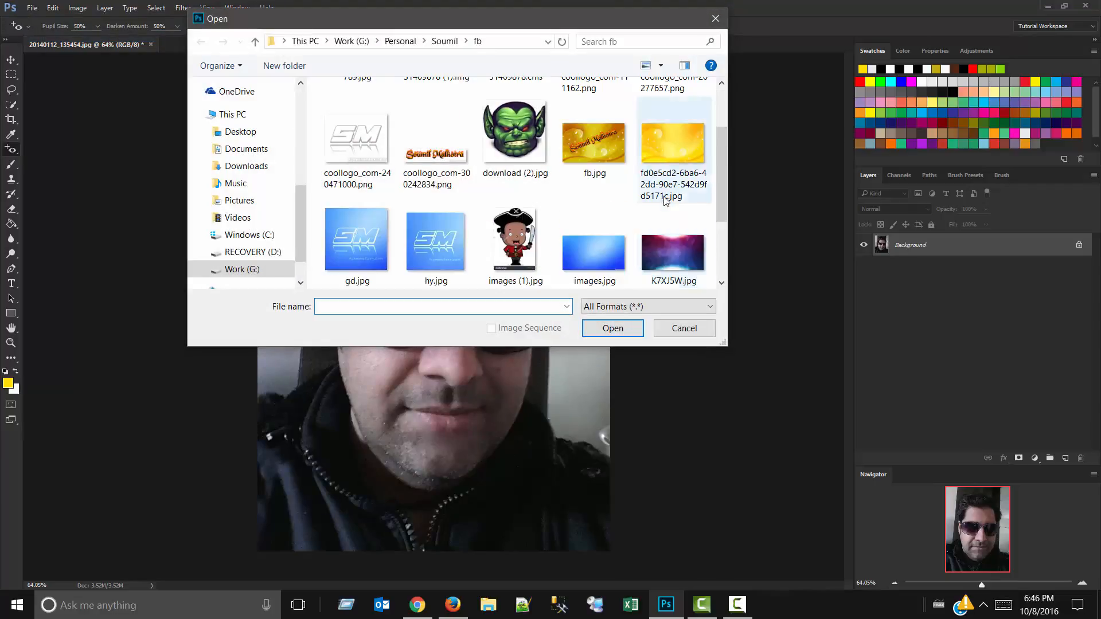
{"action": "double_click", "coordinate": [354, 248]}
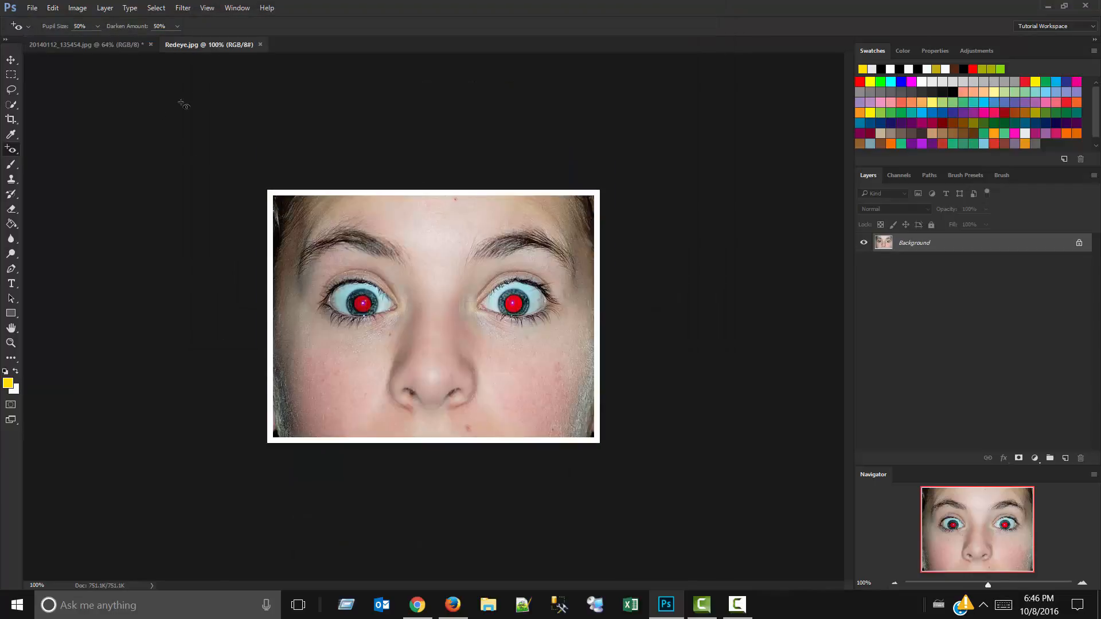
Remove the red from both pupils using the Red Eye tool with Pupil Size and Darken Amount at 50%.
{"action": "scroll", "coordinate": [368, 293], "scroll_direction": "up", "scroll_amount": 5}
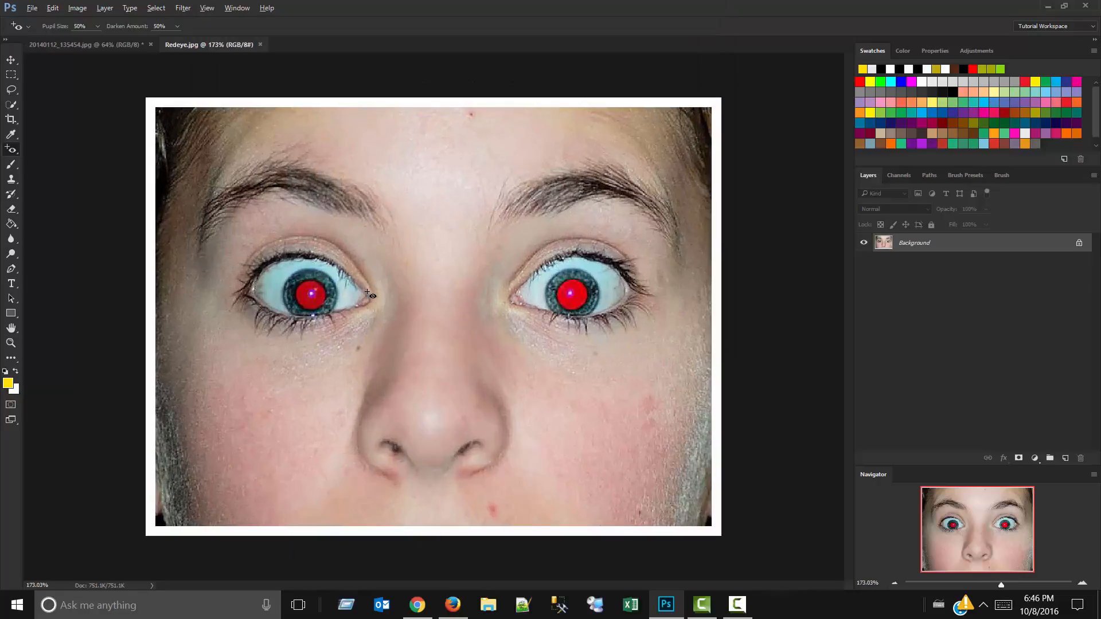
{"action": "left_click", "coordinate": [279, 295]}
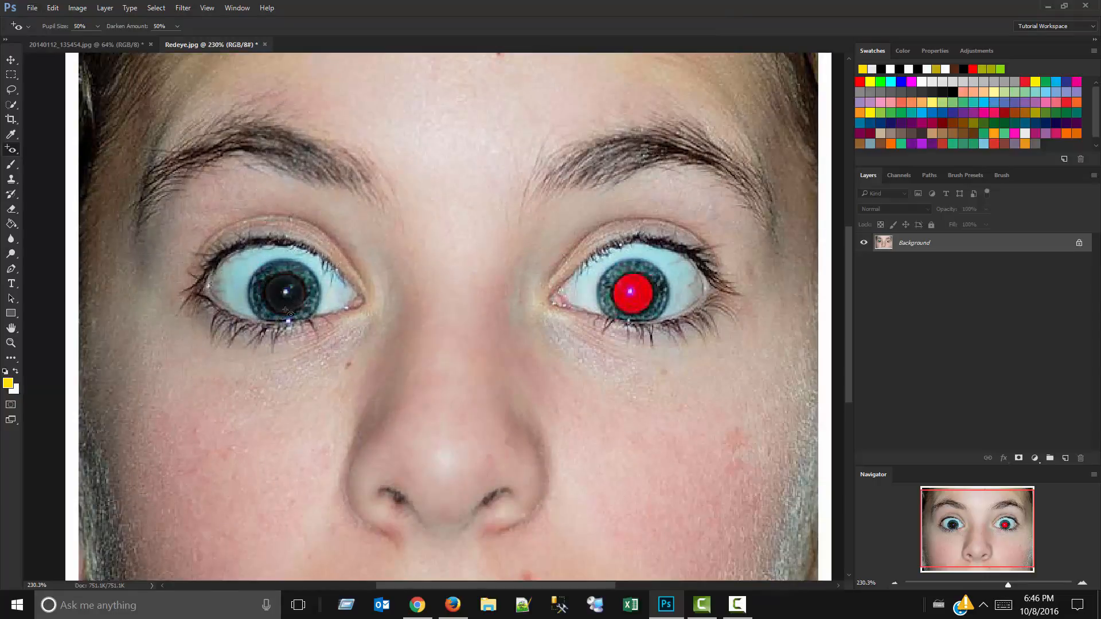
{"action": "left_click", "coordinate": [630, 292]}
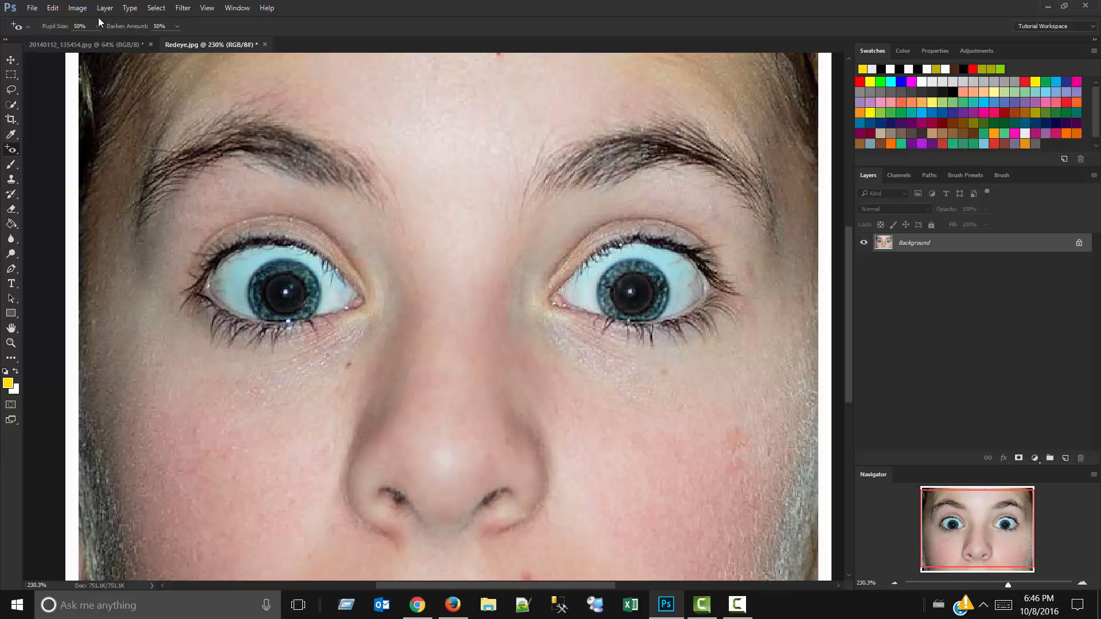
Undo the red-eye corrections on both eyes.
{"action": "scroll", "coordinate": [453, 258], "scroll_direction": "down", "scroll_amount": 3}
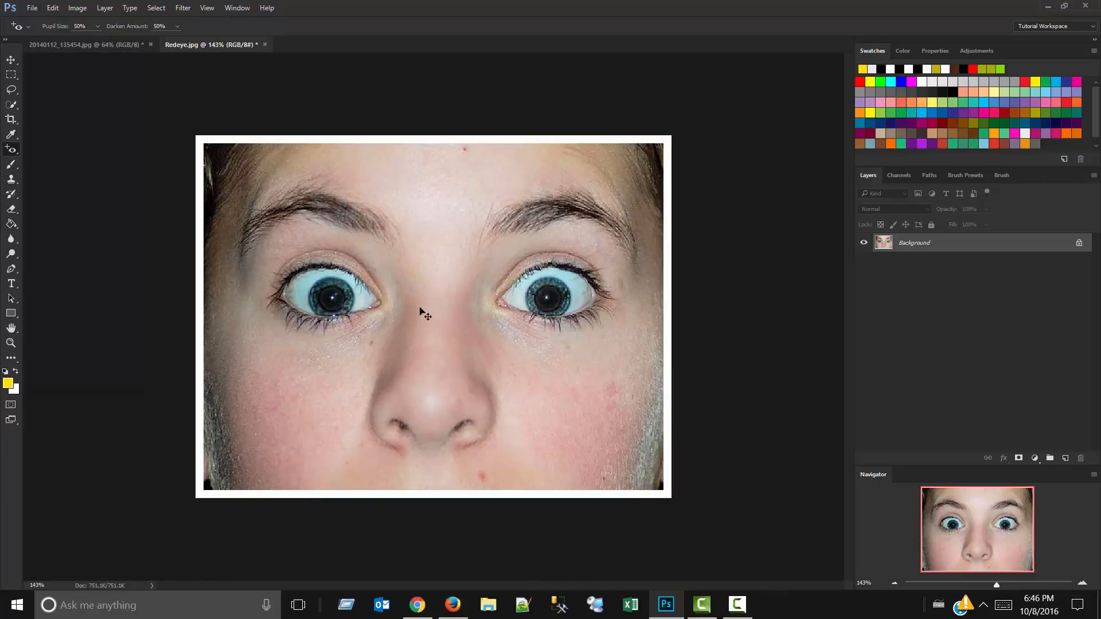
{"action": "key", "text": "ctrl+z"}
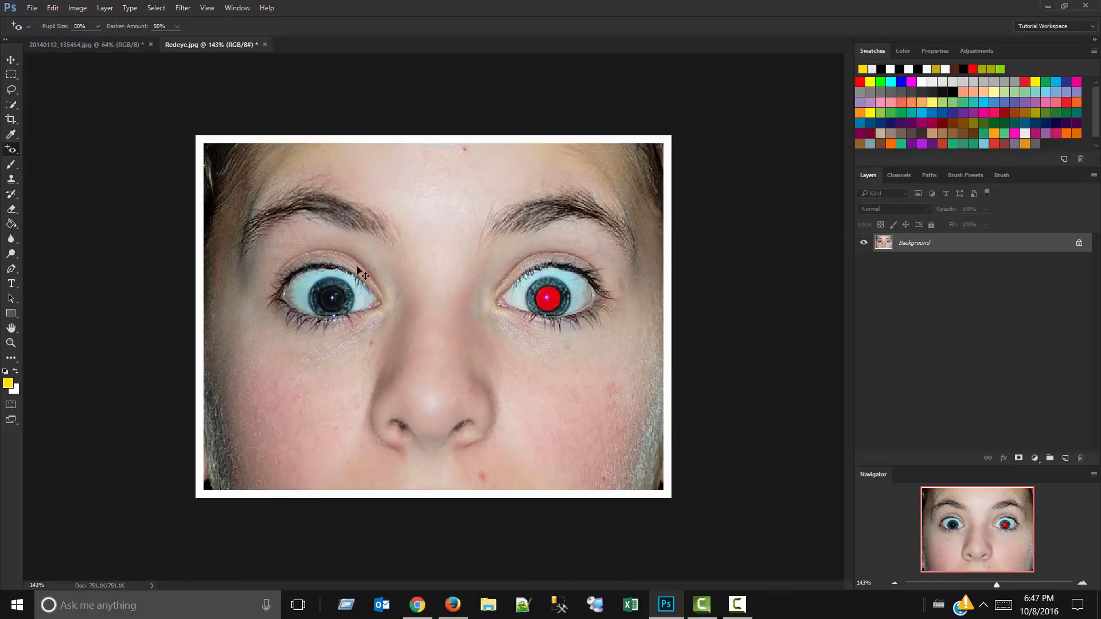
{"action": "key", "text": "ctrl+alt+z"}
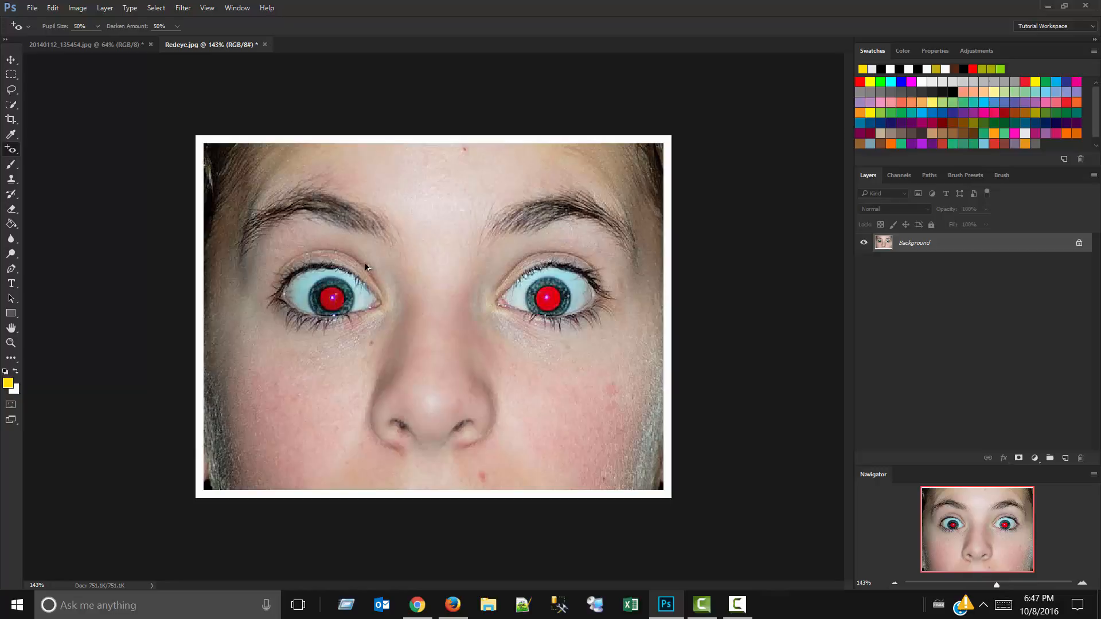
Correct the red in both pupils again with the Red Eye tool and close Redeye.jpg without saving.
{"action": "left_click", "coordinate": [545, 301]}
{"action": "left_click", "coordinate": [332, 303]}
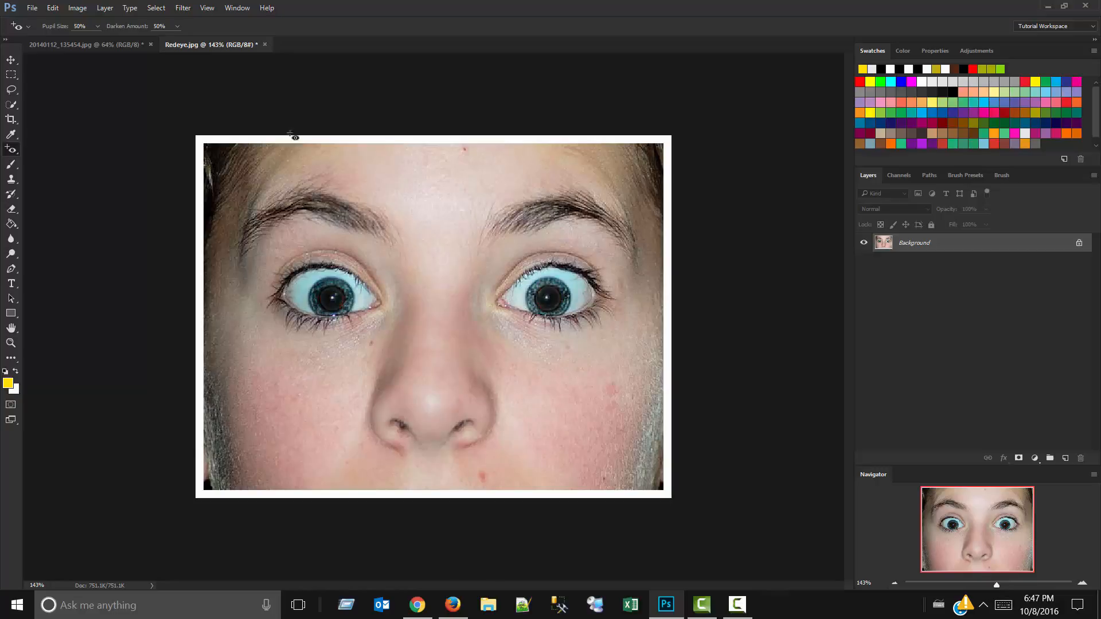
{"action": "left_click", "coordinate": [264, 45]}
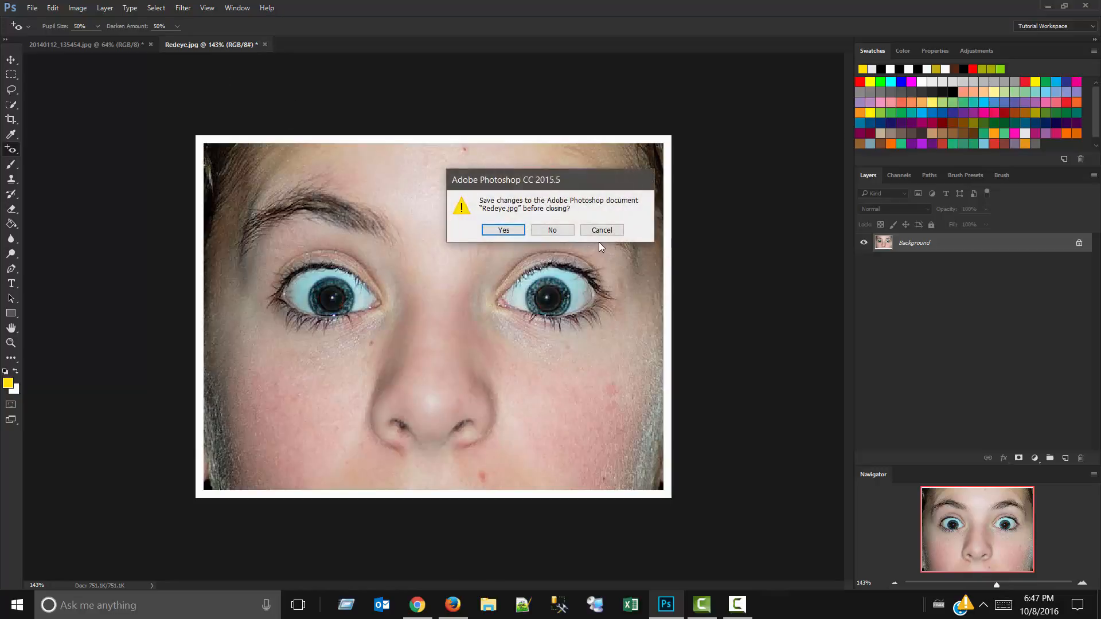
{"action": "left_click", "coordinate": [552, 230]}
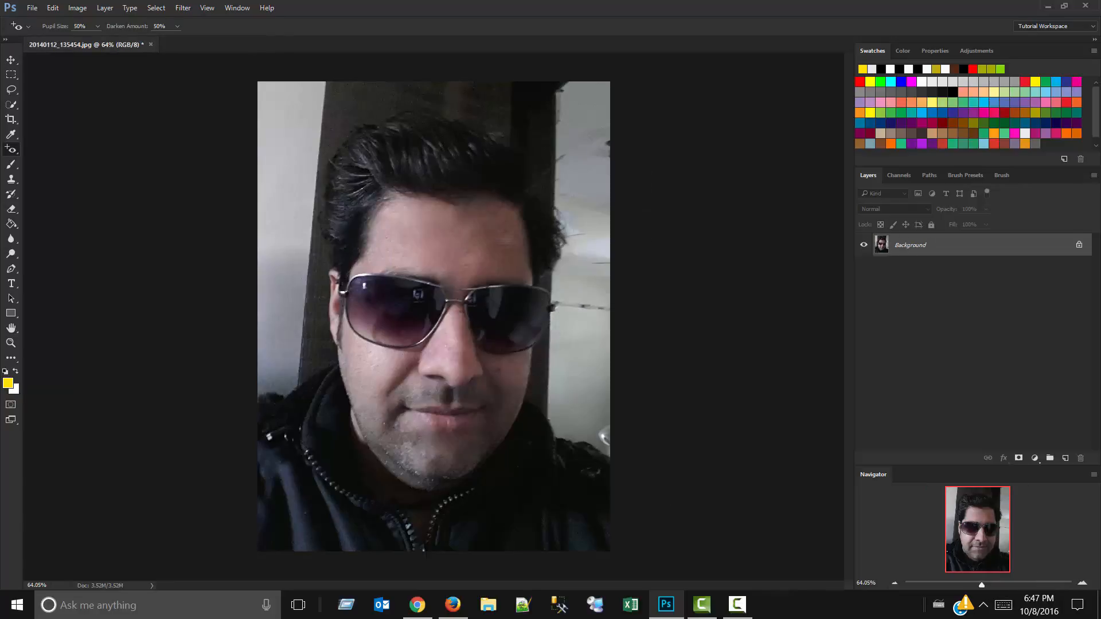
Switch the healing tool group back to the Spot Healing Brush, and activate the Clone Stamp tool.
{"action": "right_click", "coordinate": [11, 151]}
{"action": "left_click", "coordinate": [42, 153]}
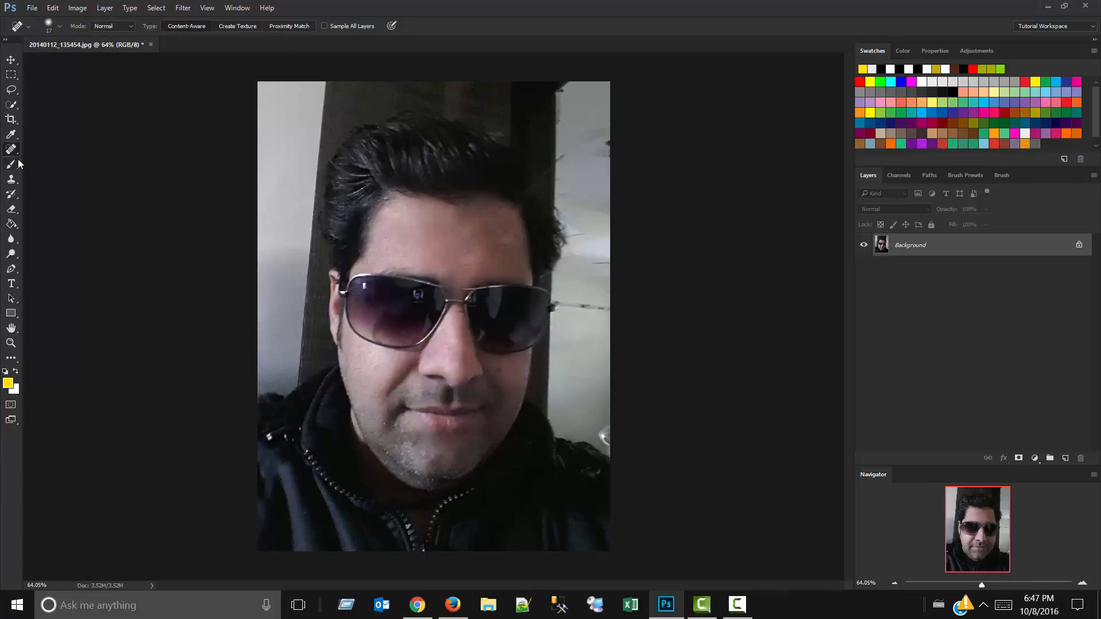
{"action": "left_click", "coordinate": [11, 179]}
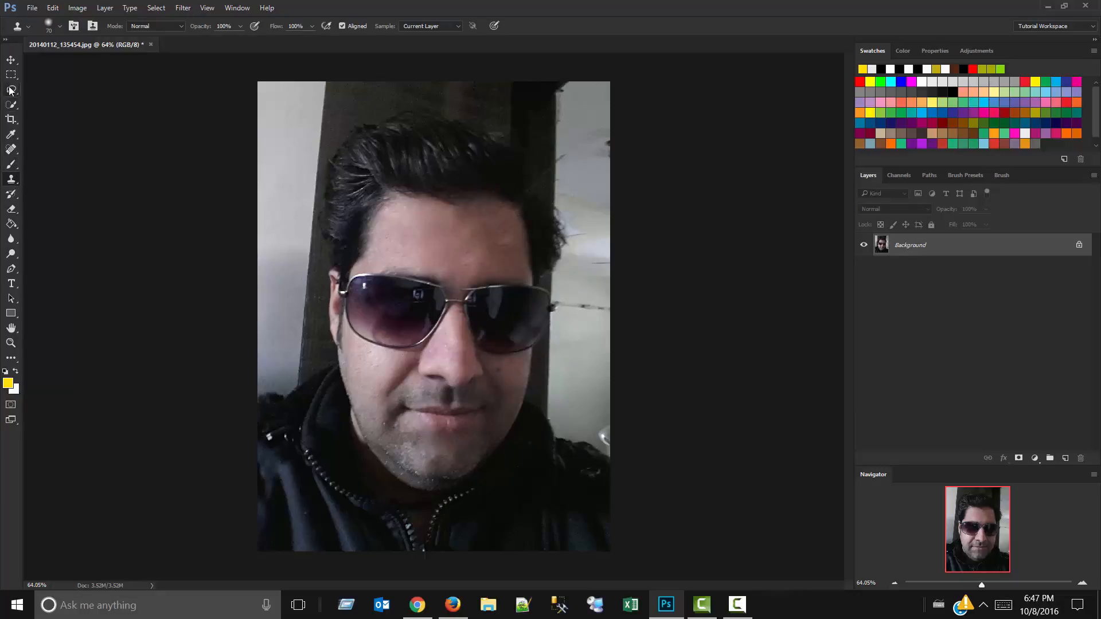
Open IMG_1486.JPG from the 2014_09 iPhone pictures folder under Personal > pics on the Work (G:) drive.
{"action": "left_click", "coordinate": [30, 8]}
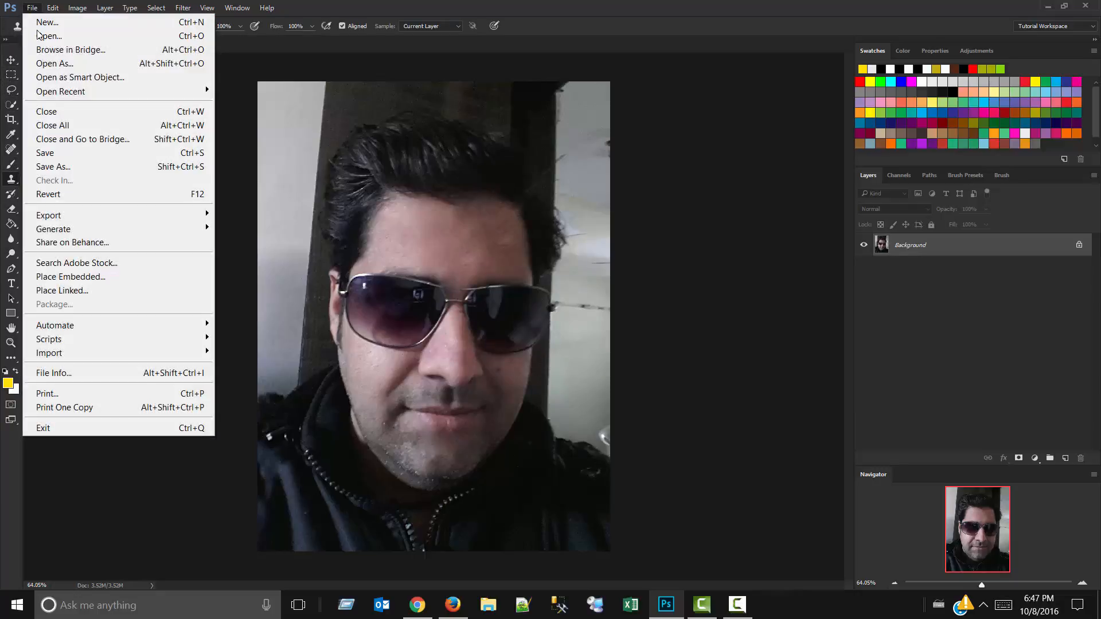
{"action": "left_click", "coordinate": [35, 32]}
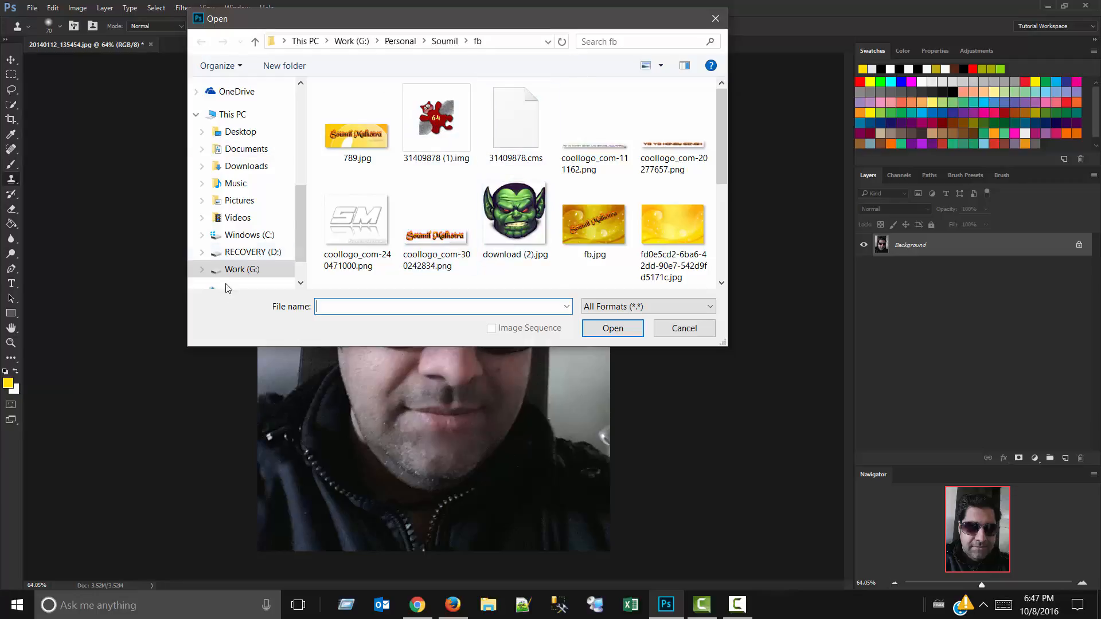
{"action": "left_click", "coordinate": [225, 269]}
{"action": "scroll", "coordinate": [516, 178], "scroll_direction": "down", "scroll_amount": 2}
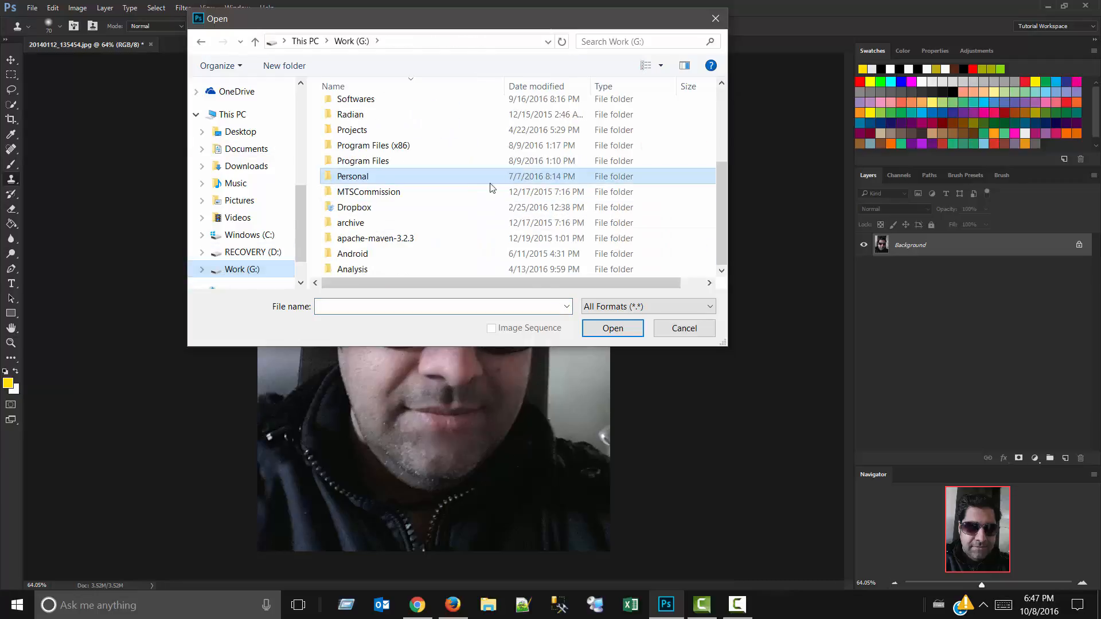
{"action": "double_click", "coordinate": [443, 182]}
{"action": "scroll", "coordinate": [444, 185], "scroll_direction": "down", "scroll_amount": 5}
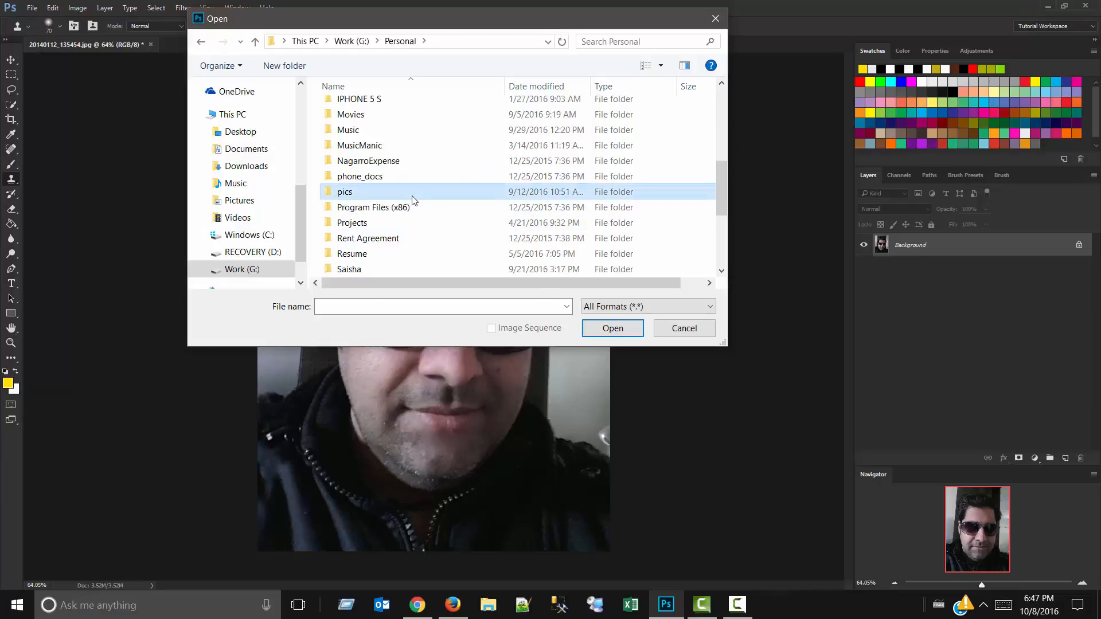
{"action": "double_click", "coordinate": [412, 192]}
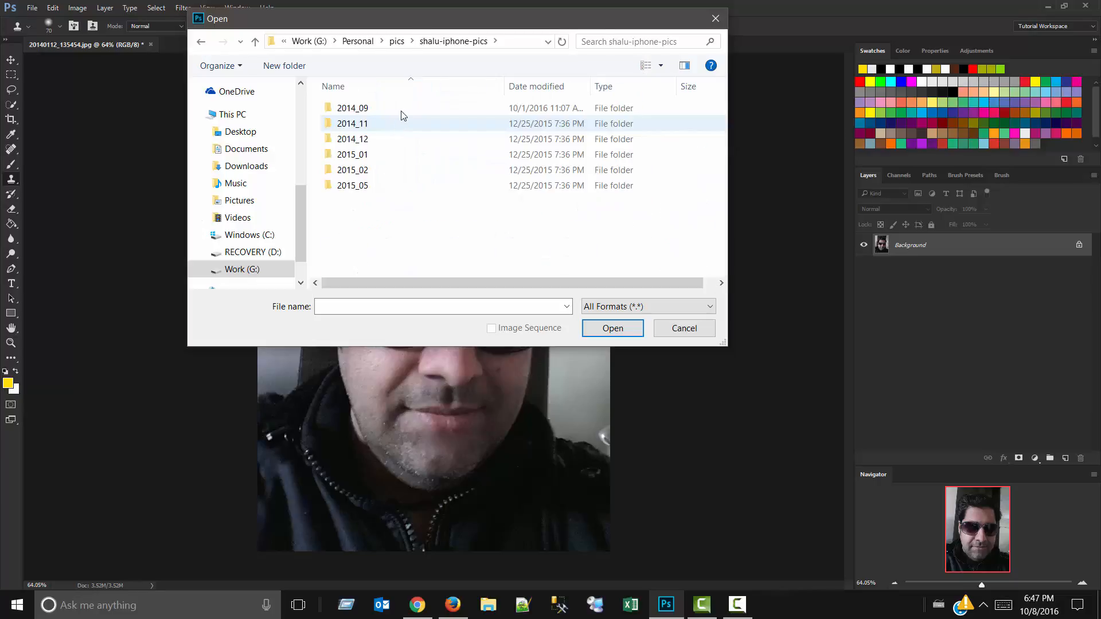
{"action": "double_click", "coordinate": [401, 109]}
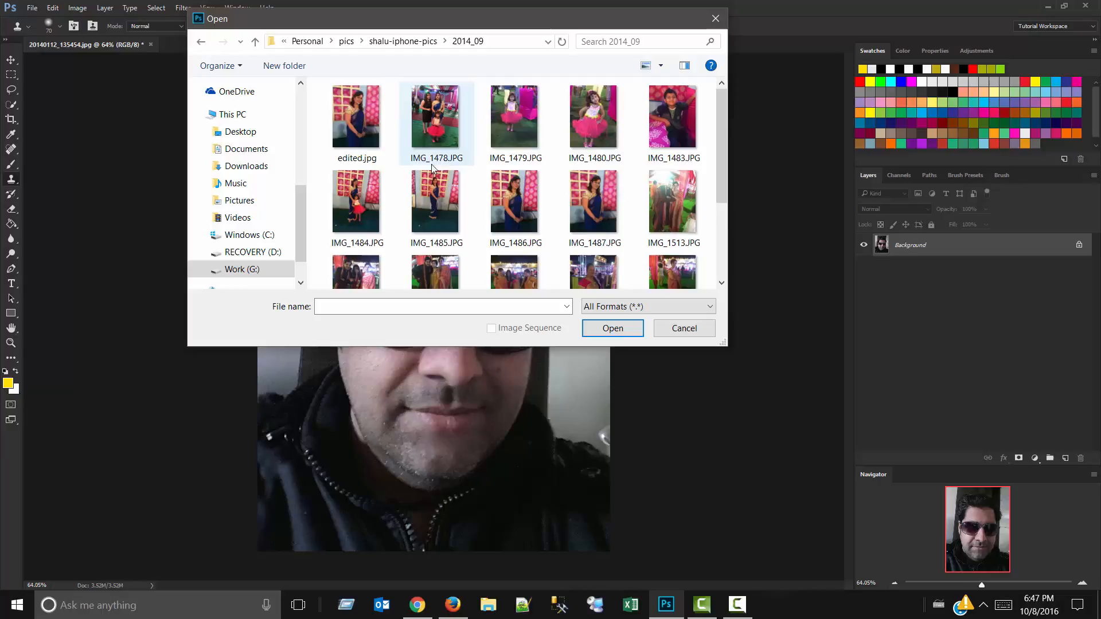
{"action": "double_click", "coordinate": [515, 204]}
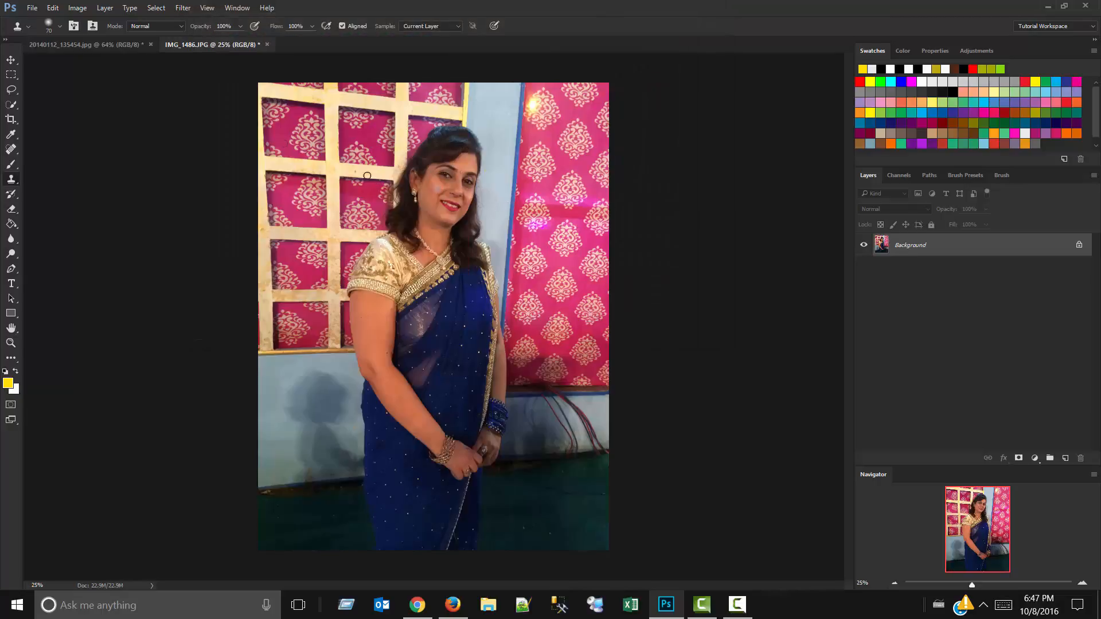
{"action": "left_click", "coordinate": [11, 59]}
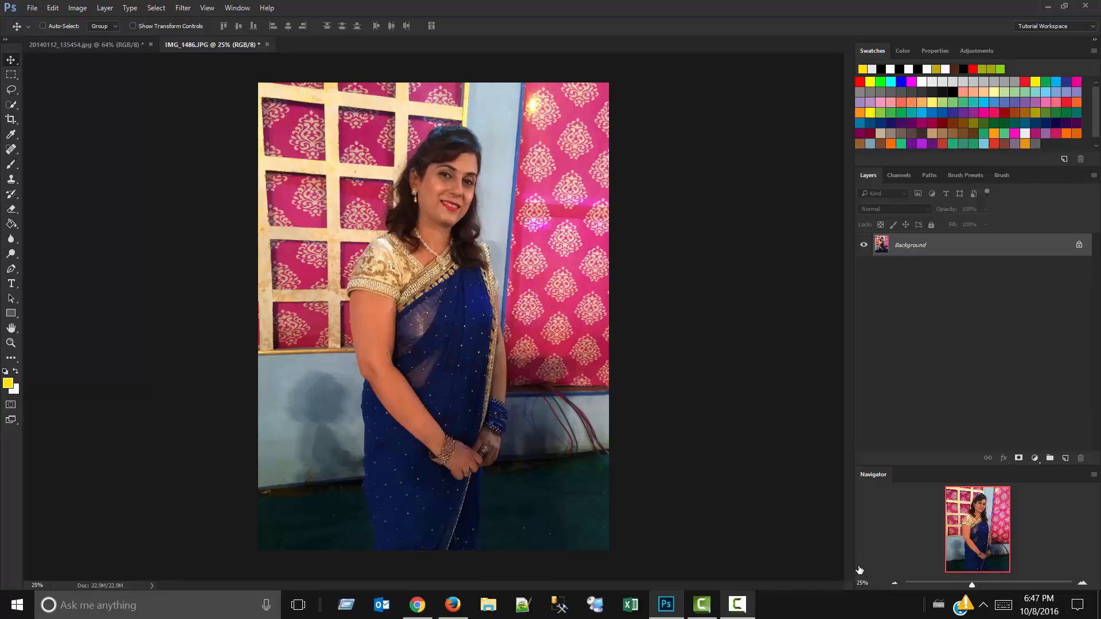
{"action": "left_click", "coordinate": [736, 605]}
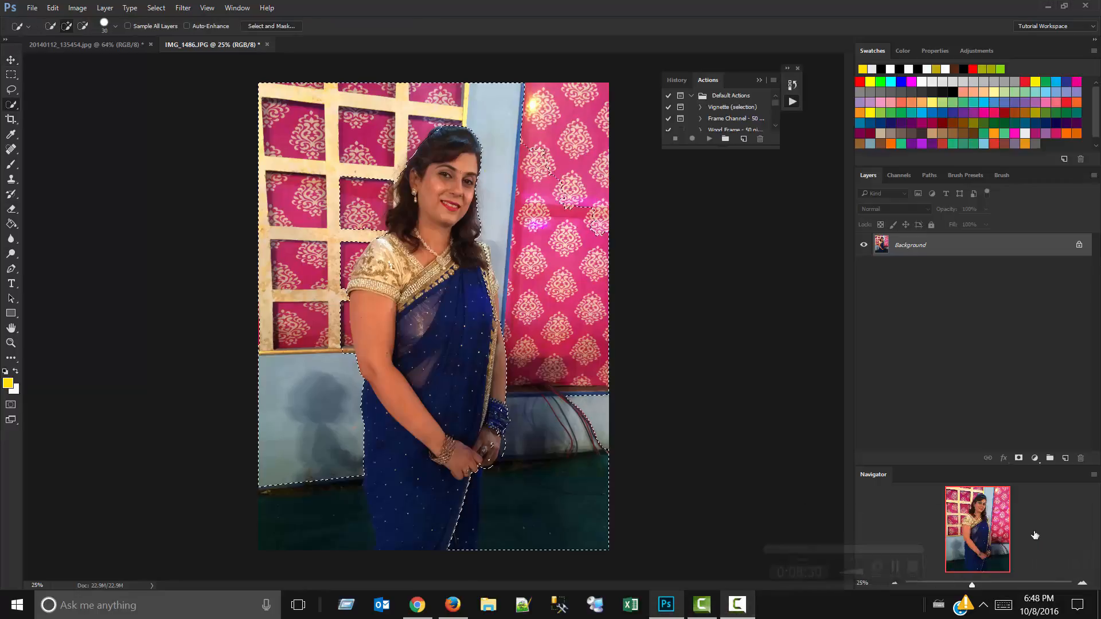
Collapse the History and Actions panels and apply the Blur More filter to the selected background behind the woman.
{"action": "left_click", "coordinate": [760, 80]}
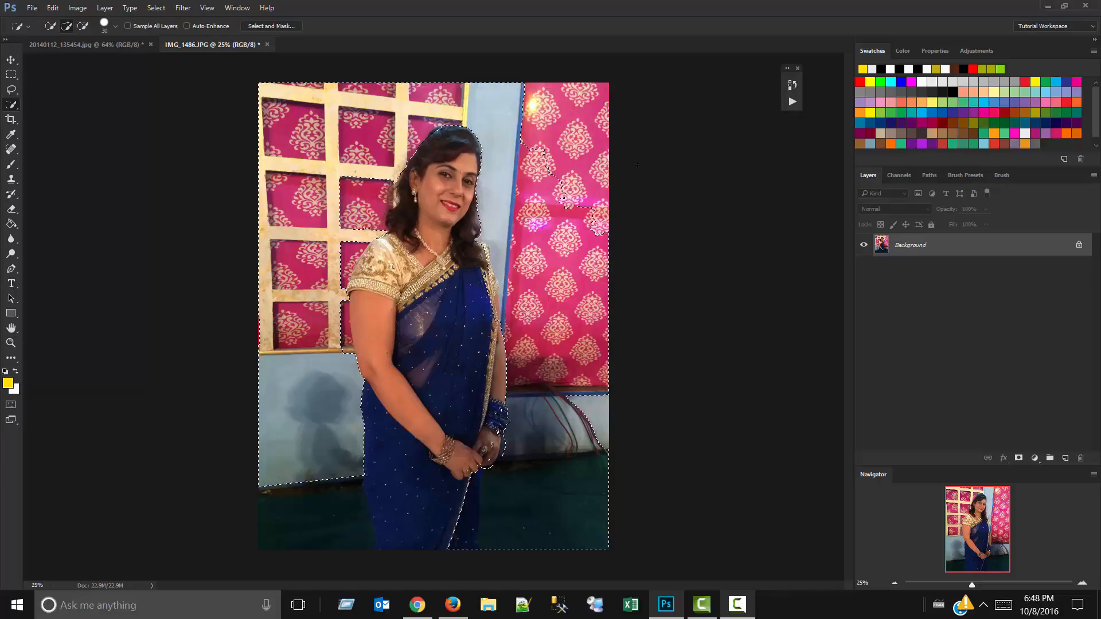
{"action": "left_click_drag", "start_coordinate": [570, 128], "coordinate": [590, 144]}
{"action": "left_click", "coordinate": [183, 8]}
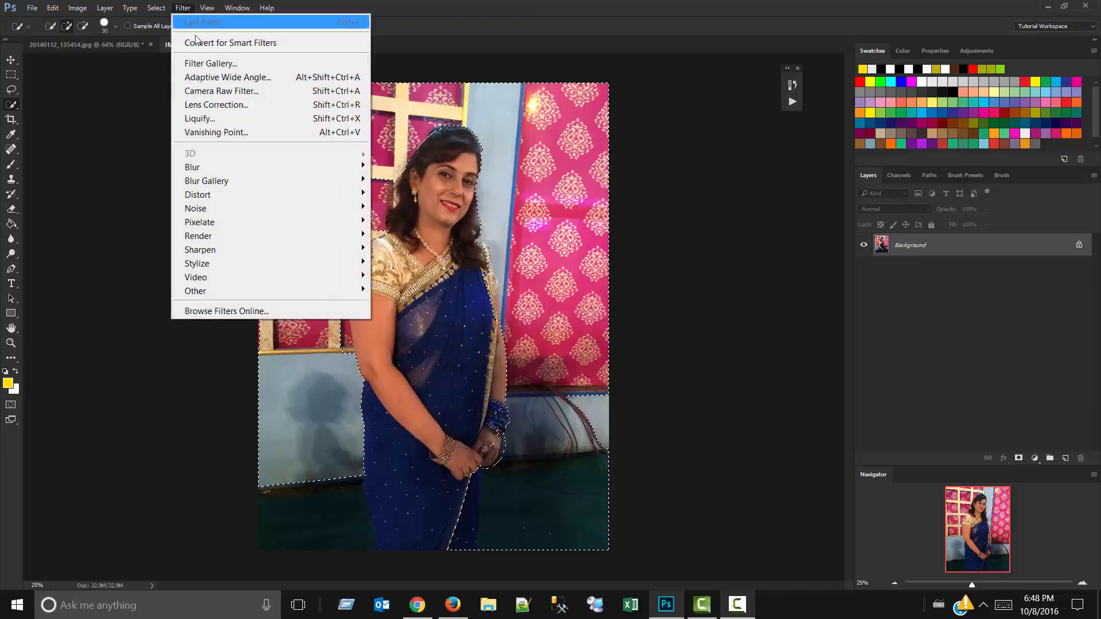
{"action": "mouse_move", "coordinate": [259, 171]}
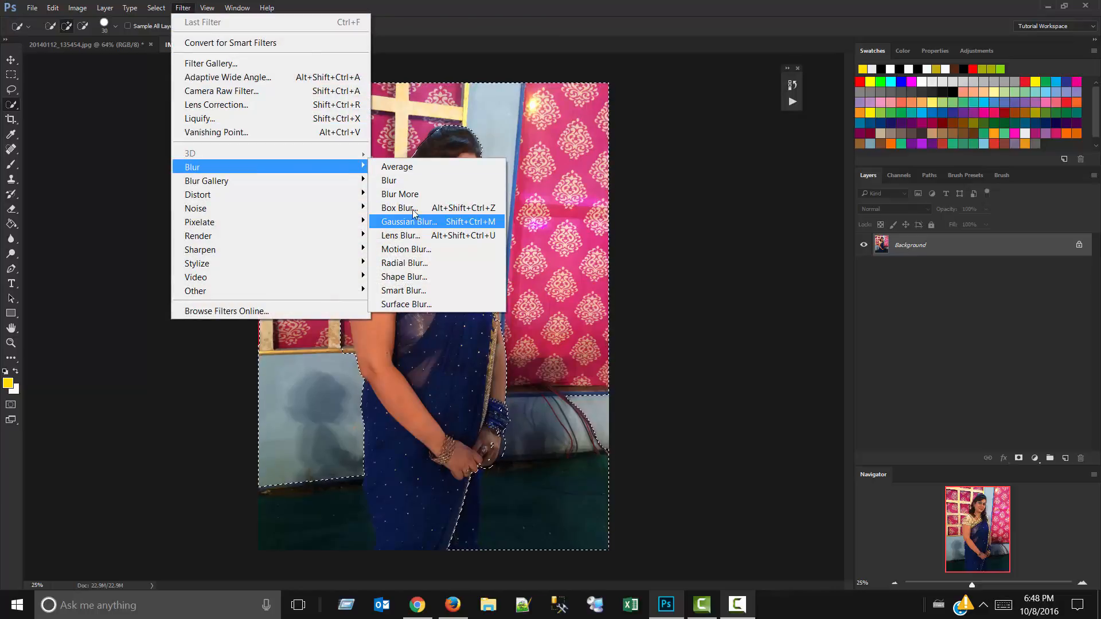
{"action": "left_click", "coordinate": [452, 194]}
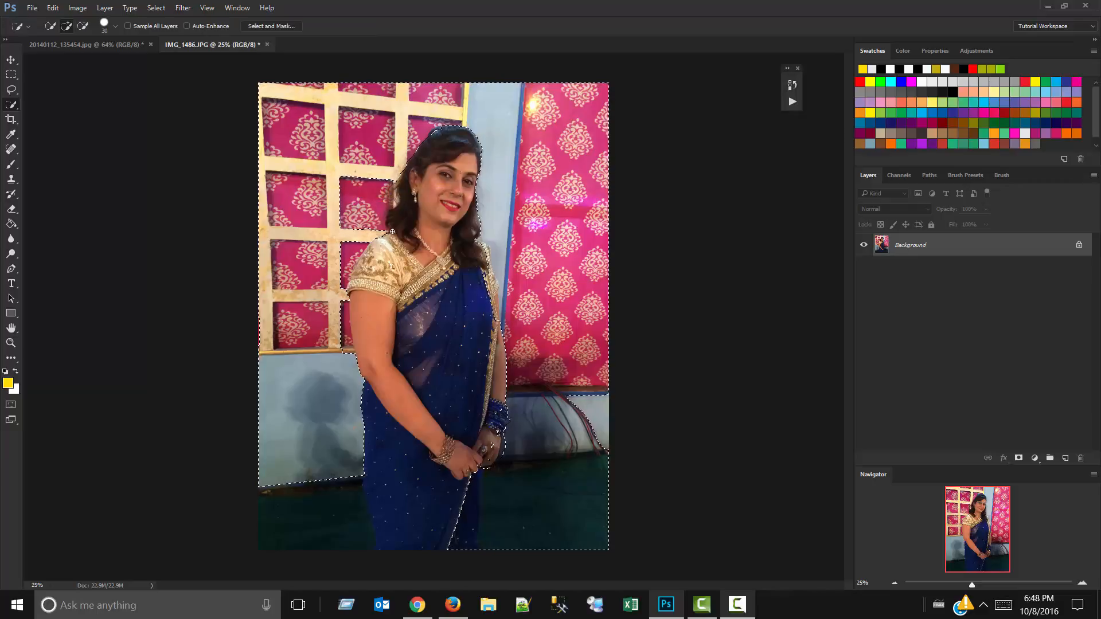
Apply a Box Blur with a 27-pixel radius to the selected background and clear the selection.
{"action": "left_click", "coordinate": [183, 7]}
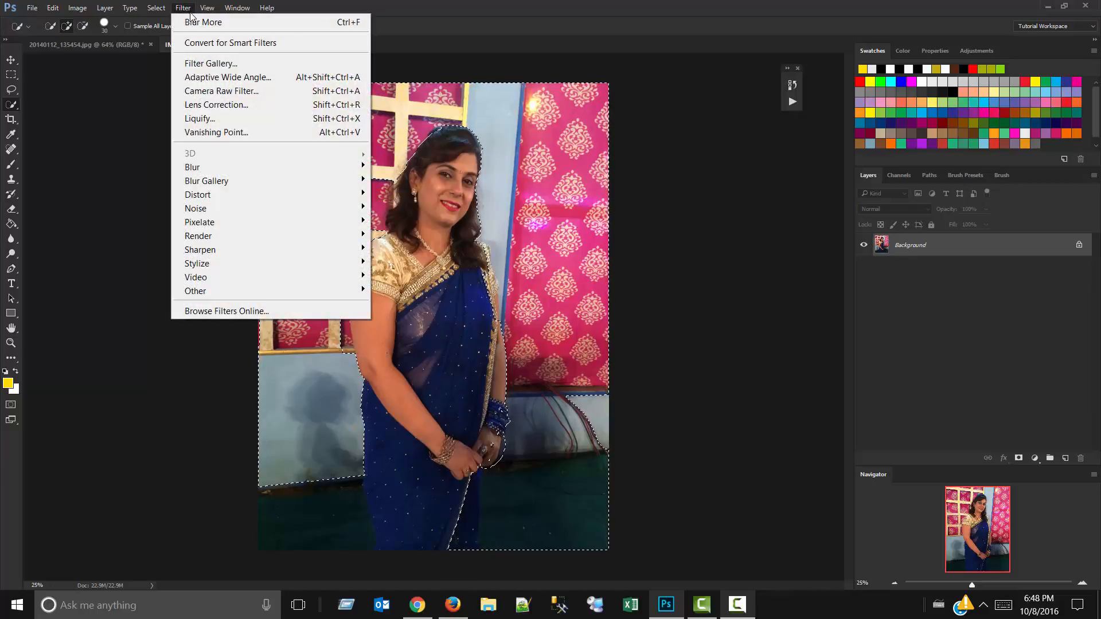
{"action": "mouse_move", "coordinate": [240, 167]}
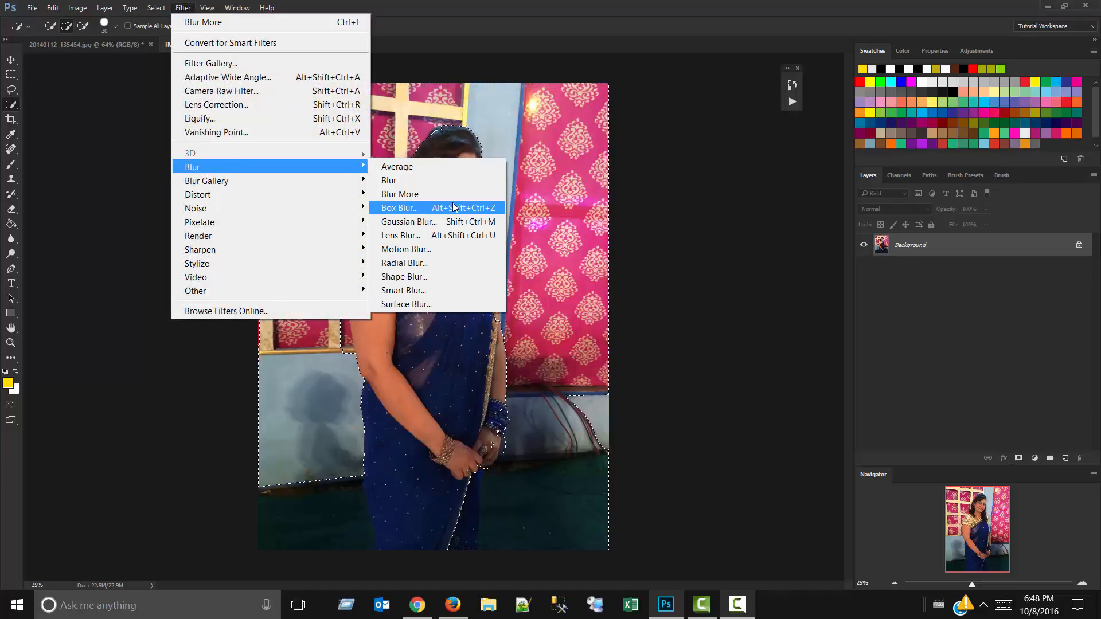
{"action": "left_click", "coordinate": [453, 206]}
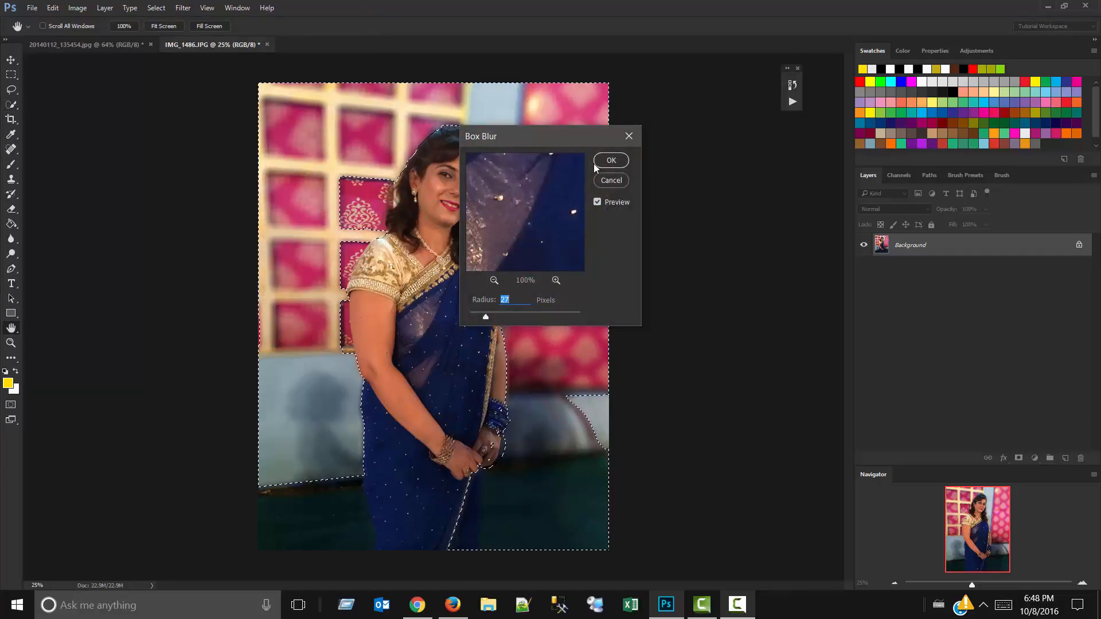
{"action": "left_click", "coordinate": [596, 162]}
{"action": "key", "text": "ctrl+d"}
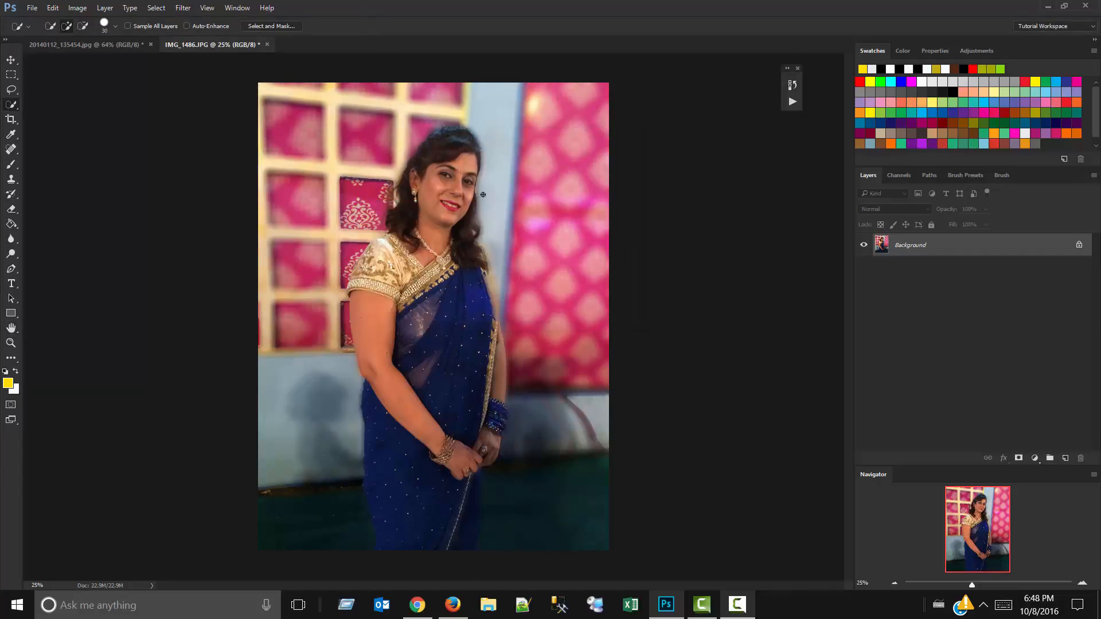
Clone skin from the woman's arm over the gold sari border beside it with the Clone Stamp tool.
{"action": "scroll", "coordinate": [499, 339], "scroll_direction": "up", "scroll_amount": 8}
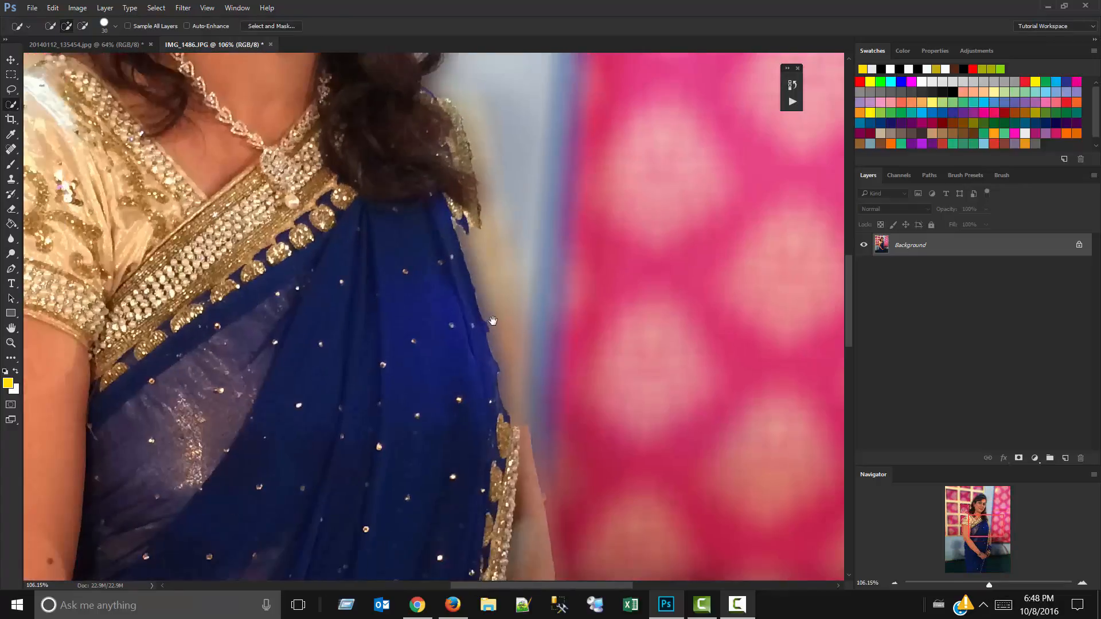
{"action": "mouse_move", "coordinate": [493, 321]}
{"action": "left_mouse_down"}
{"action": "mouse_move", "coordinate": [454, 271]}
{"action": "mouse_move", "coordinate": [420, 289]}
{"action": "left_mouse_up"}
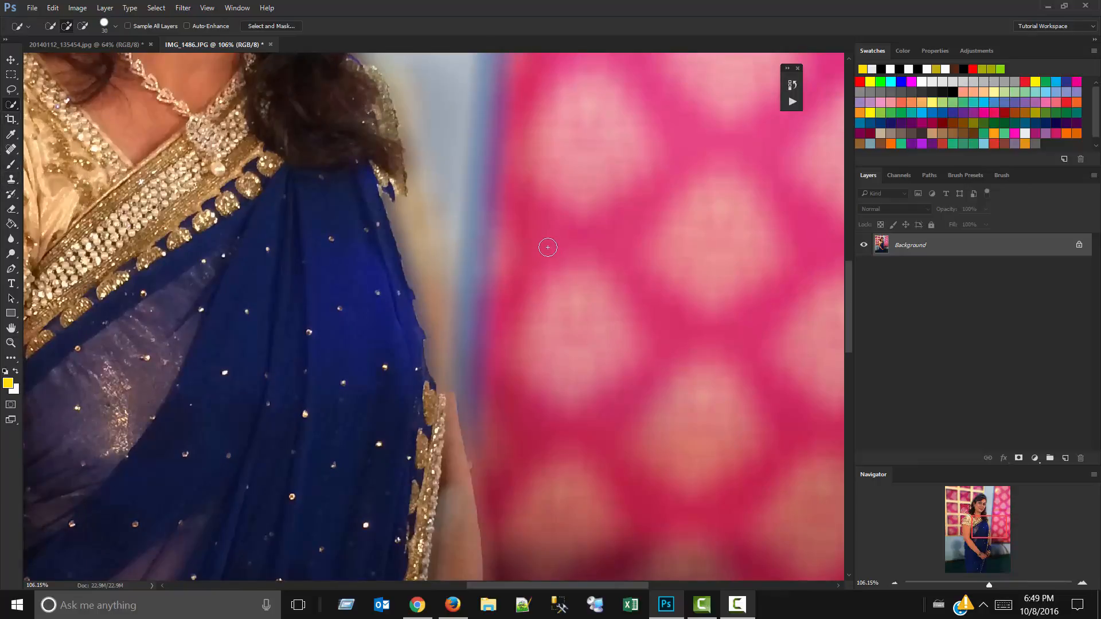
{"action": "key", "text": "s"}
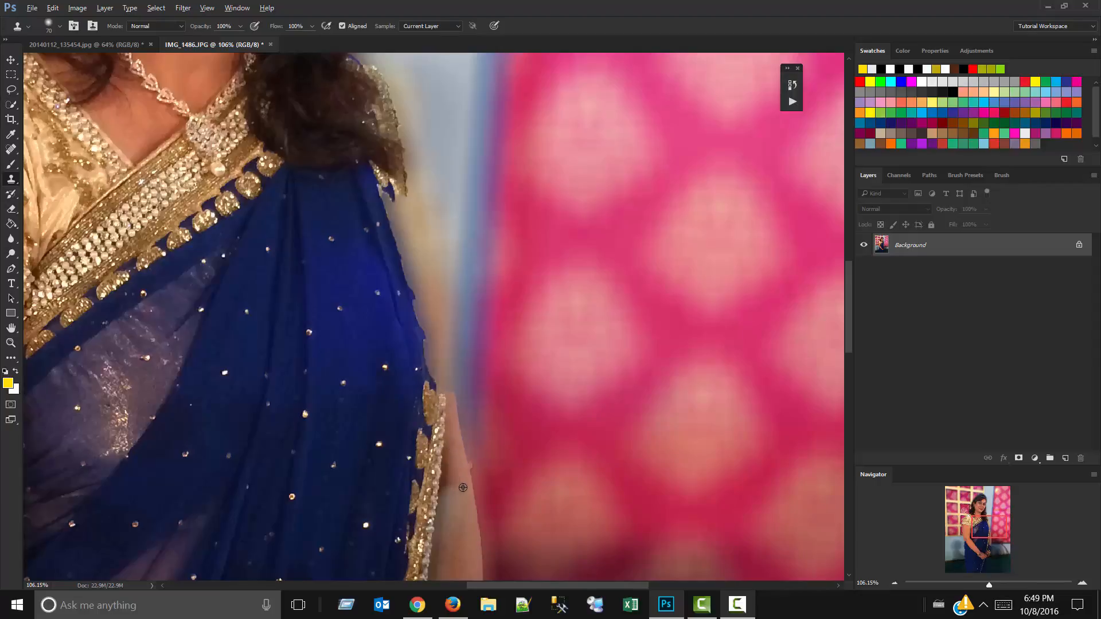
{"action": "left_click", "coordinate": [467, 555], "text": "alt"}
{"action": "mouse_move", "coordinate": [445, 393]}
{"action": "left_mouse_down"}
{"action": "mouse_move", "coordinate": [384, 192]}
{"action": "mouse_move", "coordinate": [451, 410]}
{"action": "mouse_move", "coordinate": [439, 489]}
{"action": "mouse_move", "coordinate": [415, 369]}
{"action": "mouse_move", "coordinate": [426, 525]}
{"action": "left_mouse_up"}
{"action": "scroll", "coordinate": [406, 388], "scroll_direction": "down", "scroll_amount": 5}
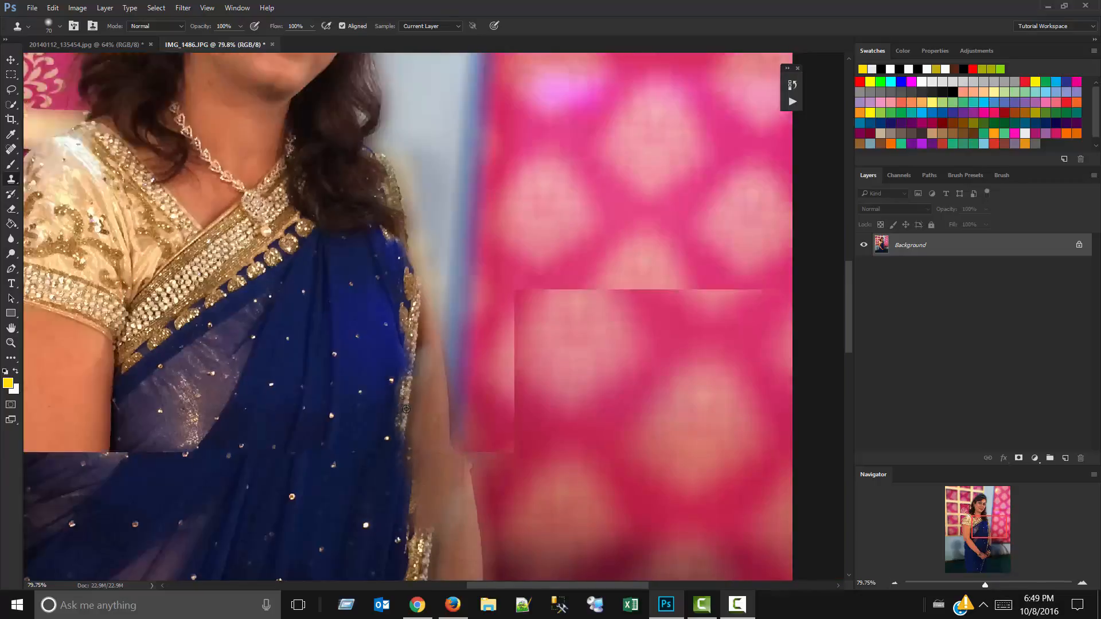
{"action": "scroll", "coordinate": [406, 389], "scroll_direction": "down", "scroll_amount": 4}
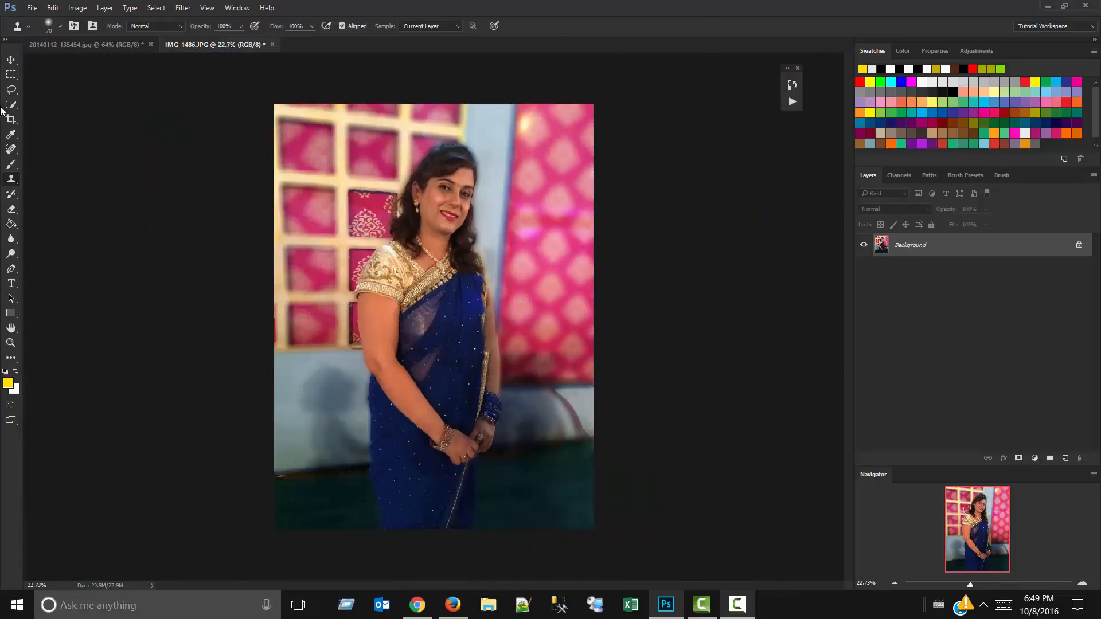
Switch to the Pattern Stamp tool, try a stroke over the upper-left lattice and undo it.
{"action": "right_click", "coordinate": [13, 182]}
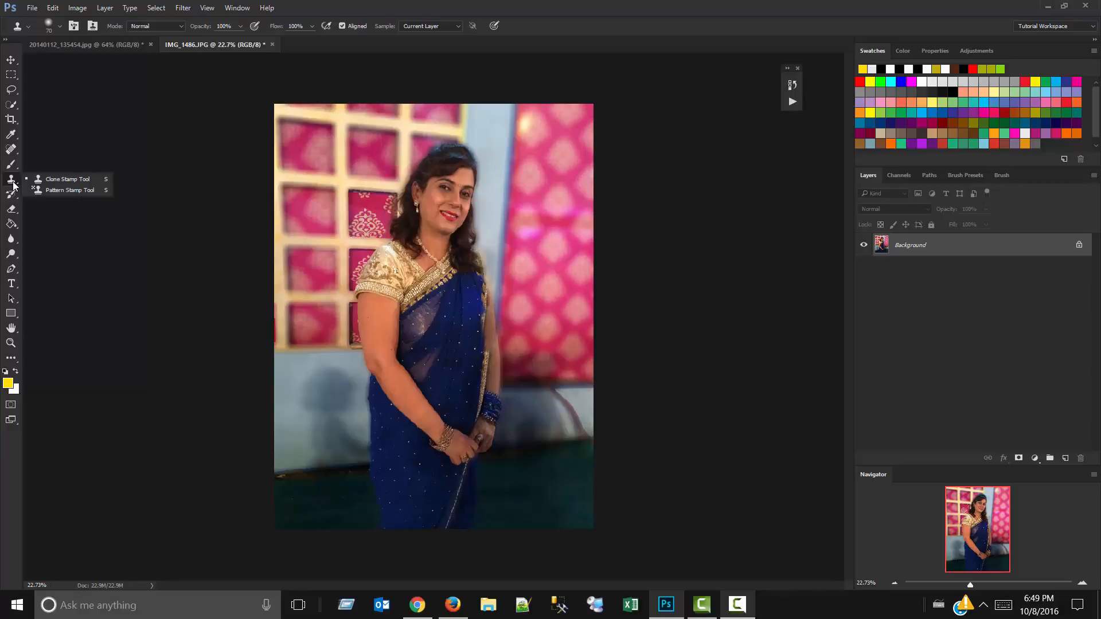
{"action": "left_click", "coordinate": [52, 190]}
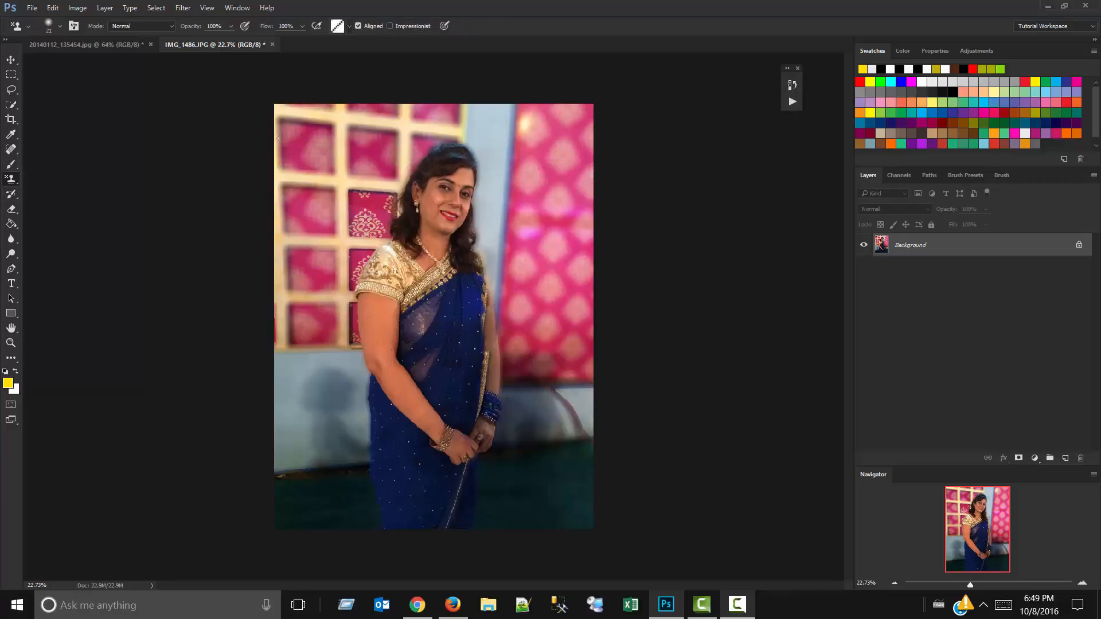
{"action": "left_click_drag", "start_coordinate": [299, 123], "coordinate": [296, 193]}
{"action": "key", "text": "ctrl+z"}
Reset the pattern library to the default patterns, saving the current set as Untitled Patterns.pat.
{"action": "left_click", "coordinate": [348, 28]}
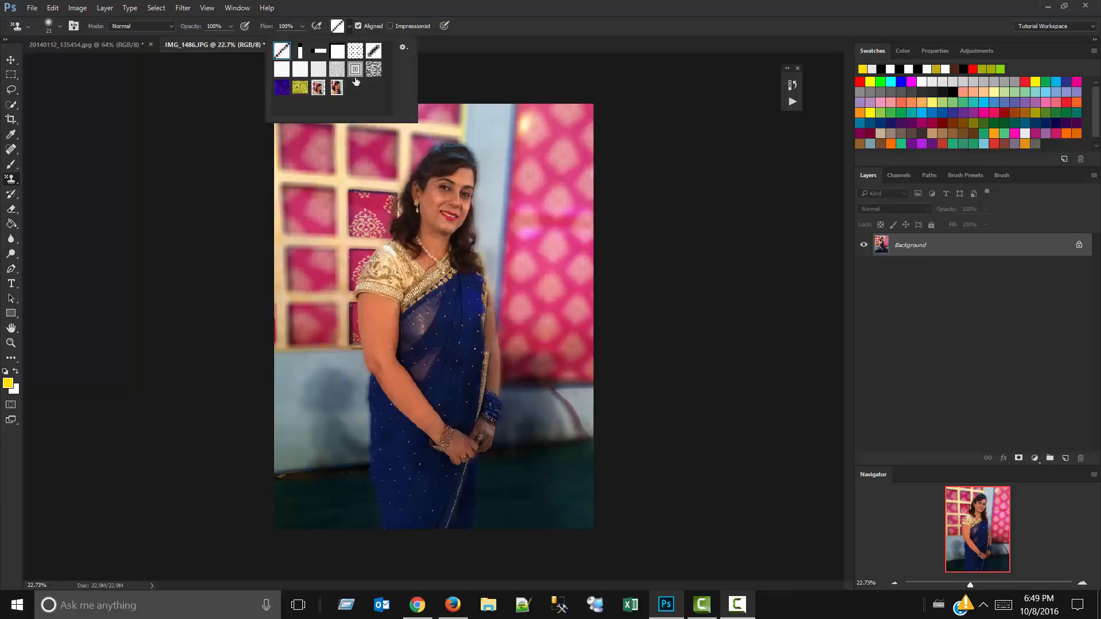
{"action": "left_click", "coordinate": [405, 48]}
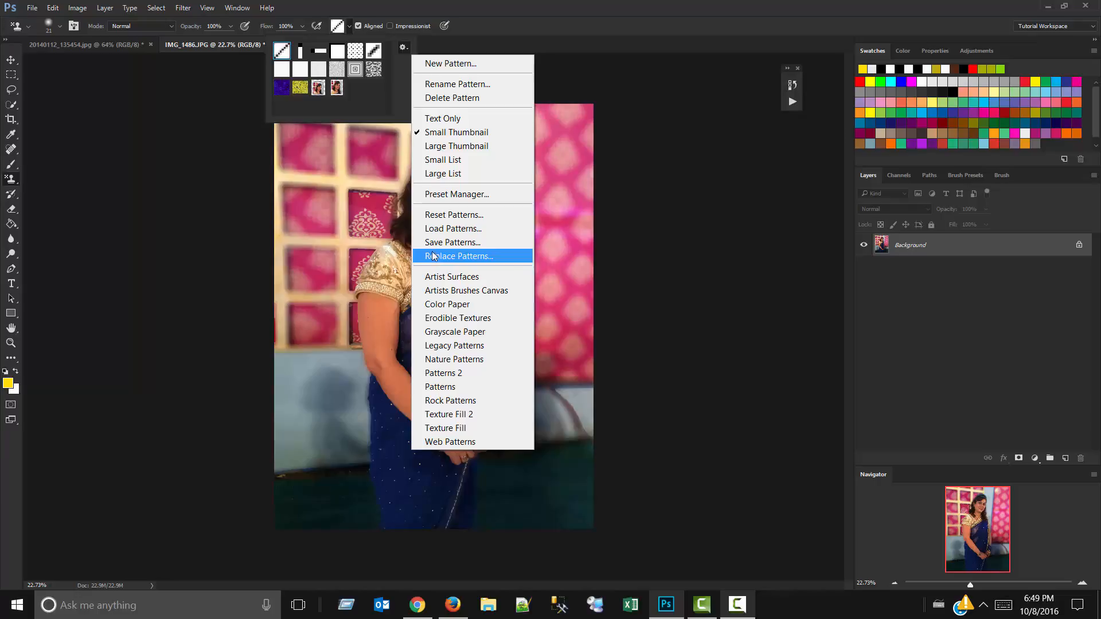
{"action": "left_click", "coordinate": [439, 215]}
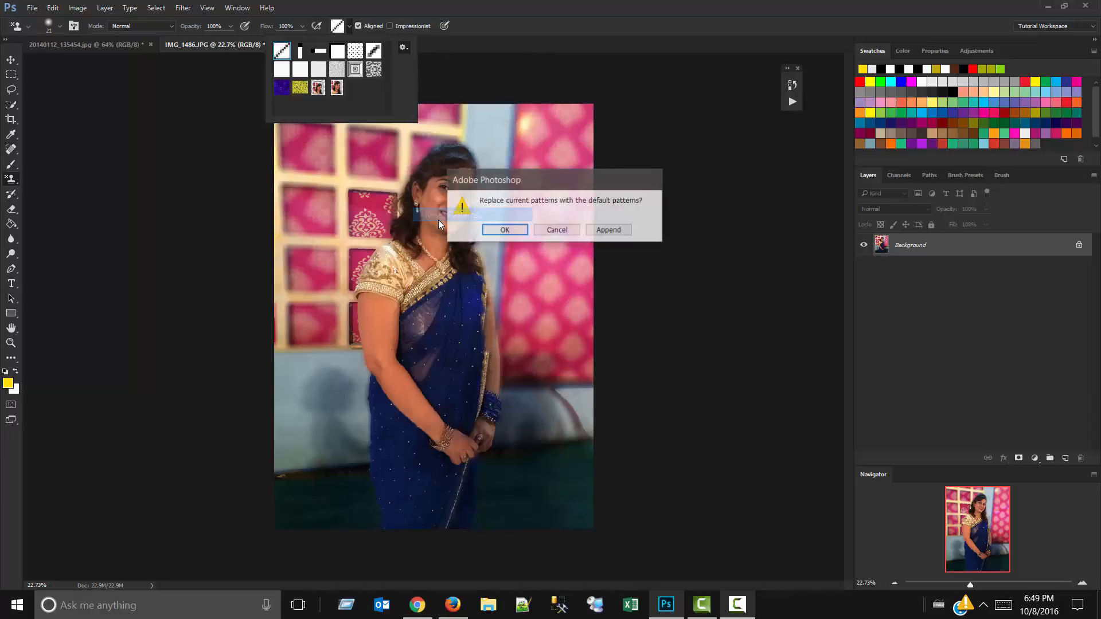
{"action": "left_click", "coordinate": [491, 230]}
{"action": "left_click", "coordinate": [500, 232]}
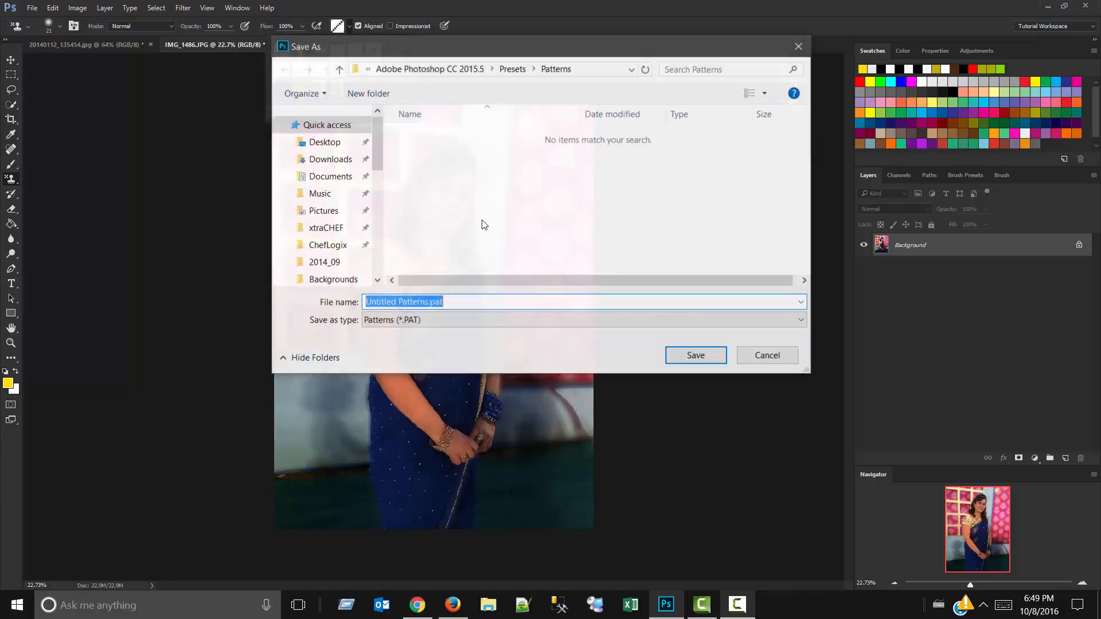
{"action": "left_click", "coordinate": [678, 361]}
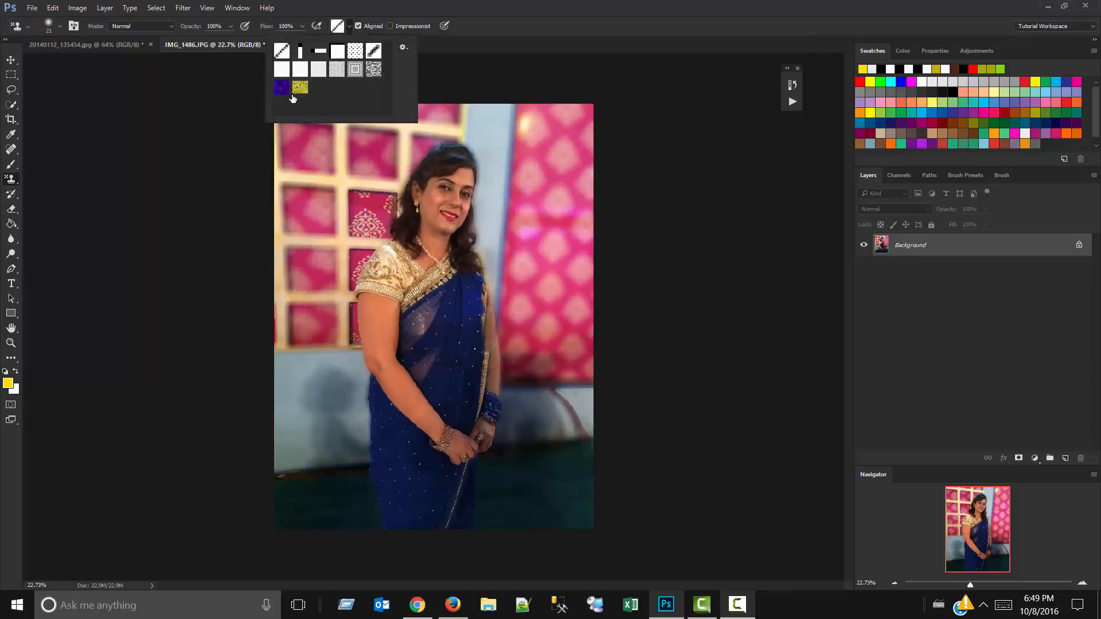
Paint the purple pattern over the entire photo with the Pattern Stamp tool, using a much larger brush.
{"action": "left_click", "coordinate": [276, 89]}
{"action": "left_click", "coordinate": [345, 182]}
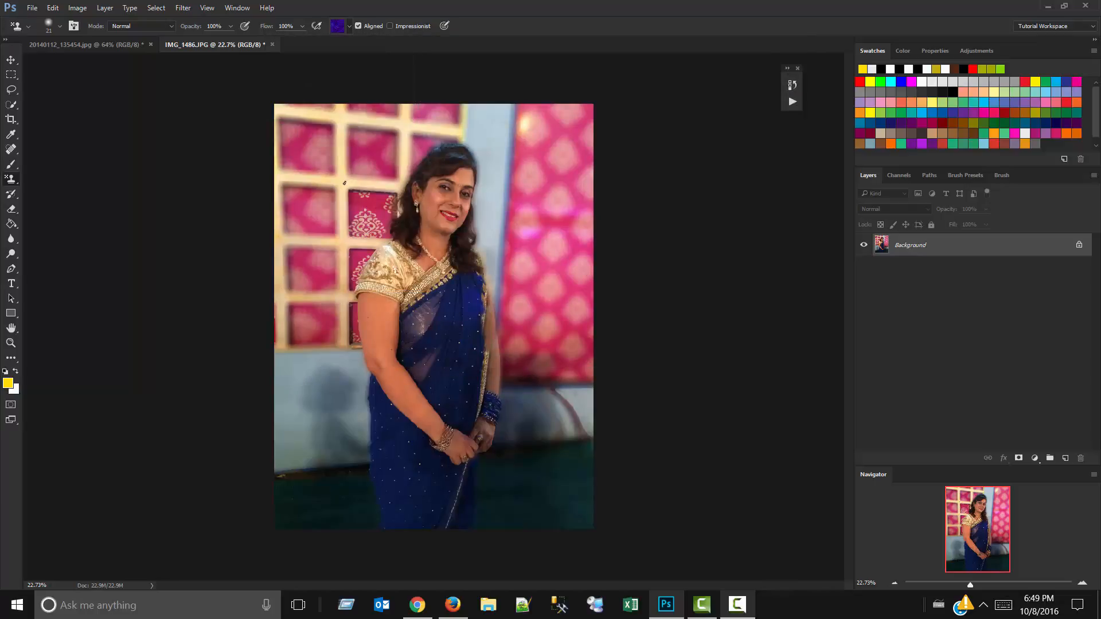
{"action": "left_click_drag", "start_coordinate": [349, 192], "coordinate": [397, 193]}
{"action": "mouse_move", "coordinate": [347, 166]}
{"action": "left_mouse_down"}
{"action": "mouse_move", "coordinate": [317, 609]}
{"action": "mouse_move", "coordinate": [310, 43]}
{"action": "left_mouse_up"}
{"action": "mouse_move", "coordinate": [309, 41]}
{"action": "left_mouse_down"}
{"action": "mouse_move", "coordinate": [305, 494]}
{"action": "mouse_move", "coordinate": [286, 467]}
{"action": "mouse_move", "coordinate": [302, 187]}
{"action": "mouse_move", "coordinate": [344, 75]}
{"action": "mouse_move", "coordinate": [317, 44]}
{"action": "left_mouse_up"}
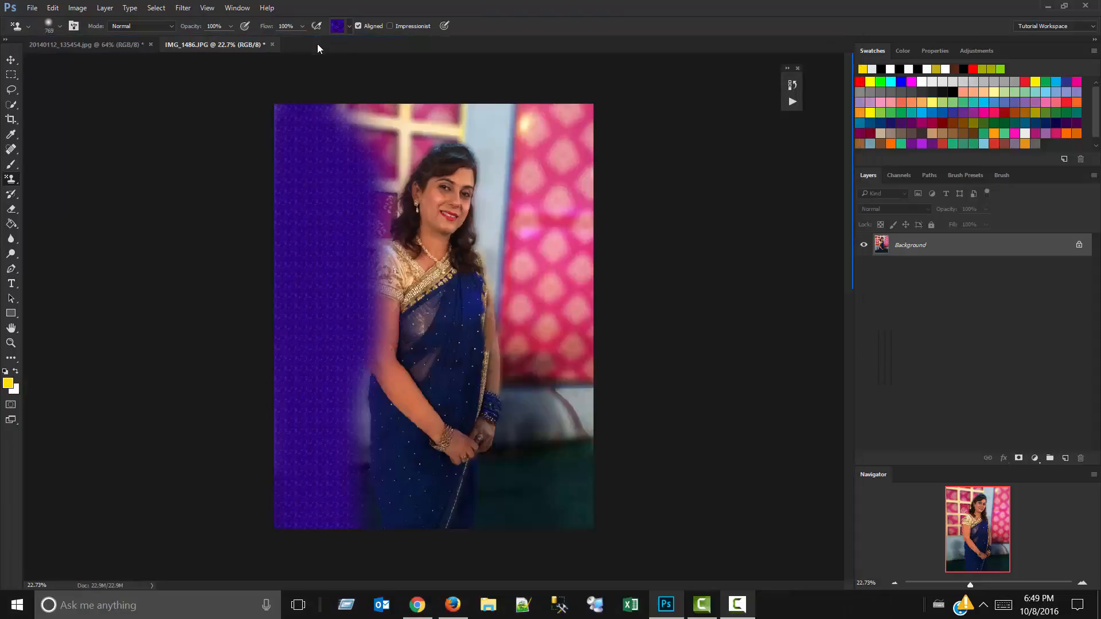
{"action": "mouse_move", "coordinate": [383, 572]}
{"action": "left_mouse_down"}
{"action": "mouse_move", "coordinate": [459, 275]}
{"action": "mouse_move", "coordinate": [497, 369]}
{"action": "mouse_move", "coordinate": [600, 103]}
{"action": "mouse_move", "coordinate": [552, 187]}
{"action": "mouse_move", "coordinate": [337, 103]}
{"action": "mouse_move", "coordinate": [300, 74]}
{"action": "left_mouse_up"}
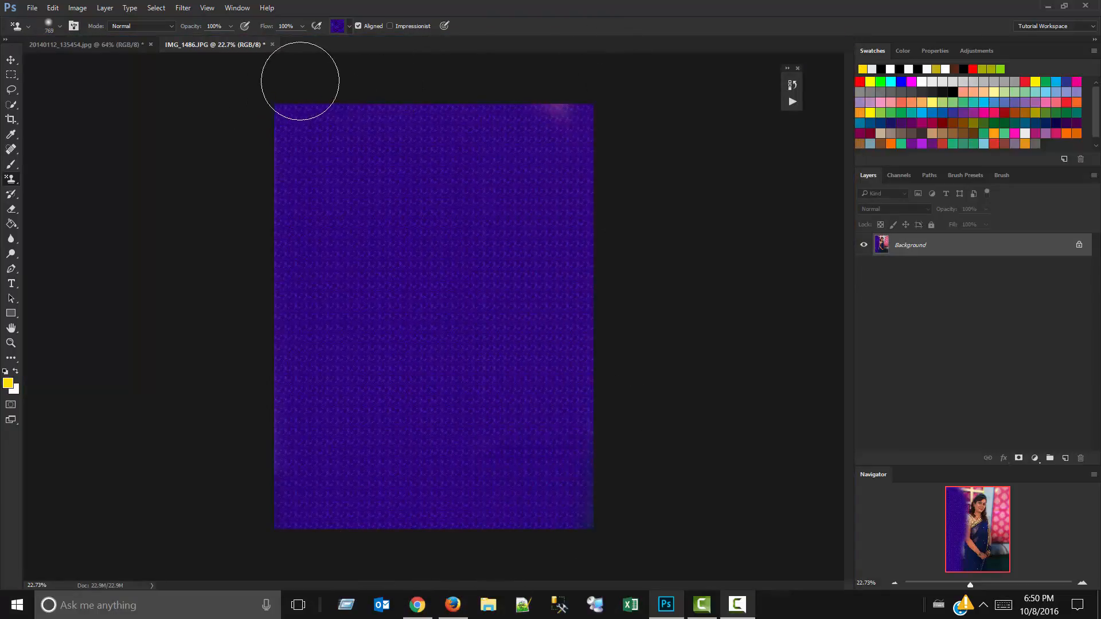
Lower the Pattern Stamp's opacity to 41% and return to the IMG_1486.JPG document.
{"action": "left_click", "coordinate": [231, 26]}
{"action": "left_click_drag", "start_coordinate": [228, 40], "coordinate": [214, 51]}
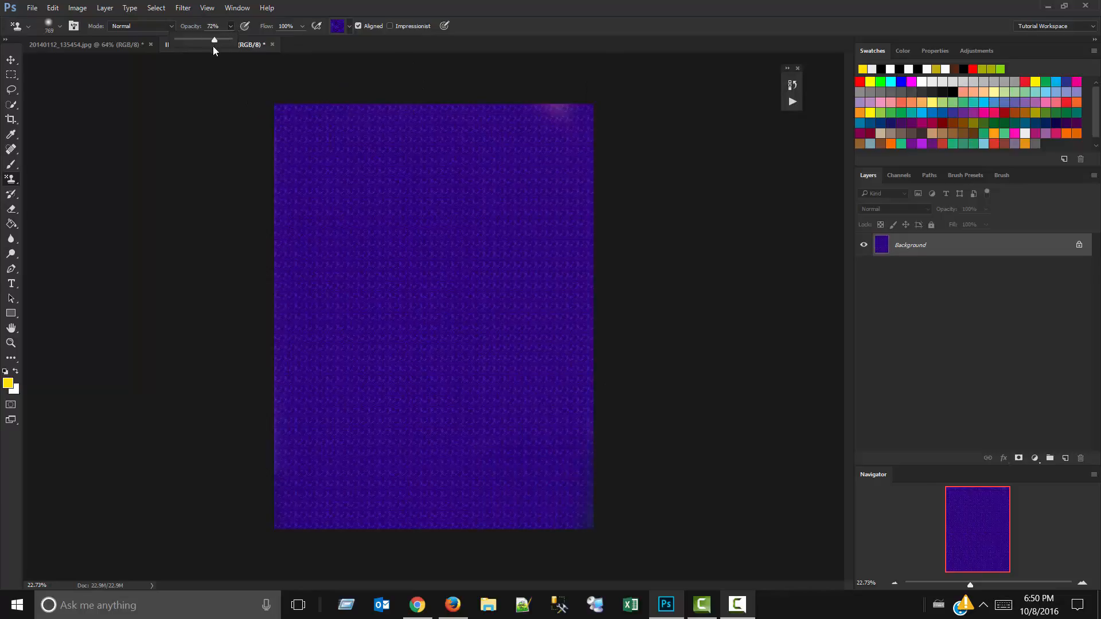
{"action": "left_click_drag", "start_coordinate": [200, 41], "coordinate": [198, 42]}
{"action": "left_click_drag", "start_coordinate": [179, 46], "coordinate": [90, 43]}
{"action": "left_click", "coordinate": [98, 46]}
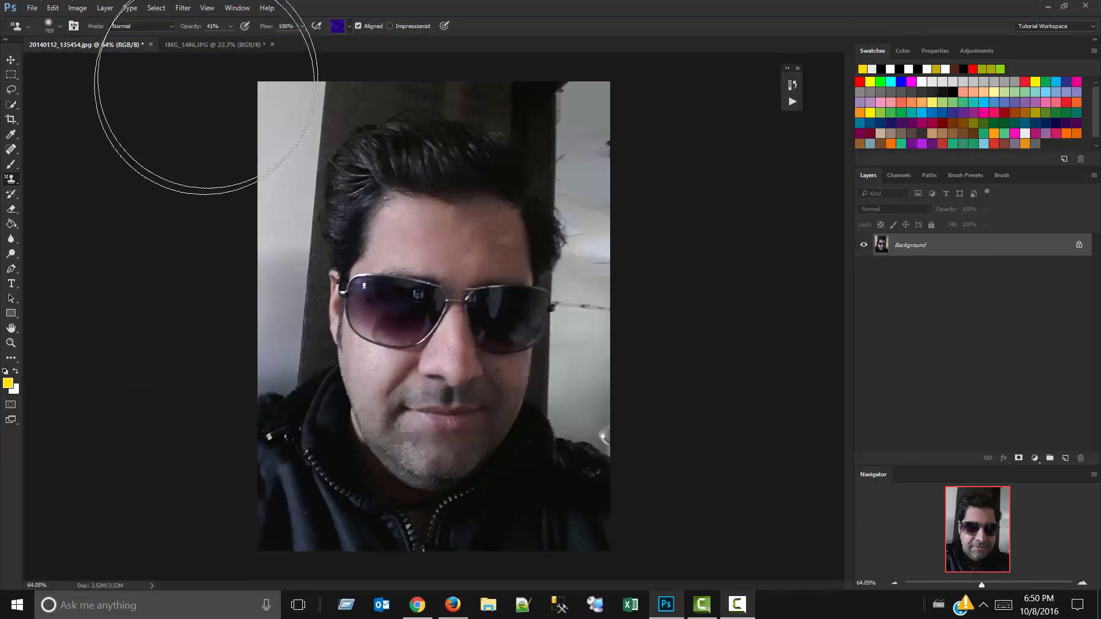
{"action": "left_click", "coordinate": [219, 46]}
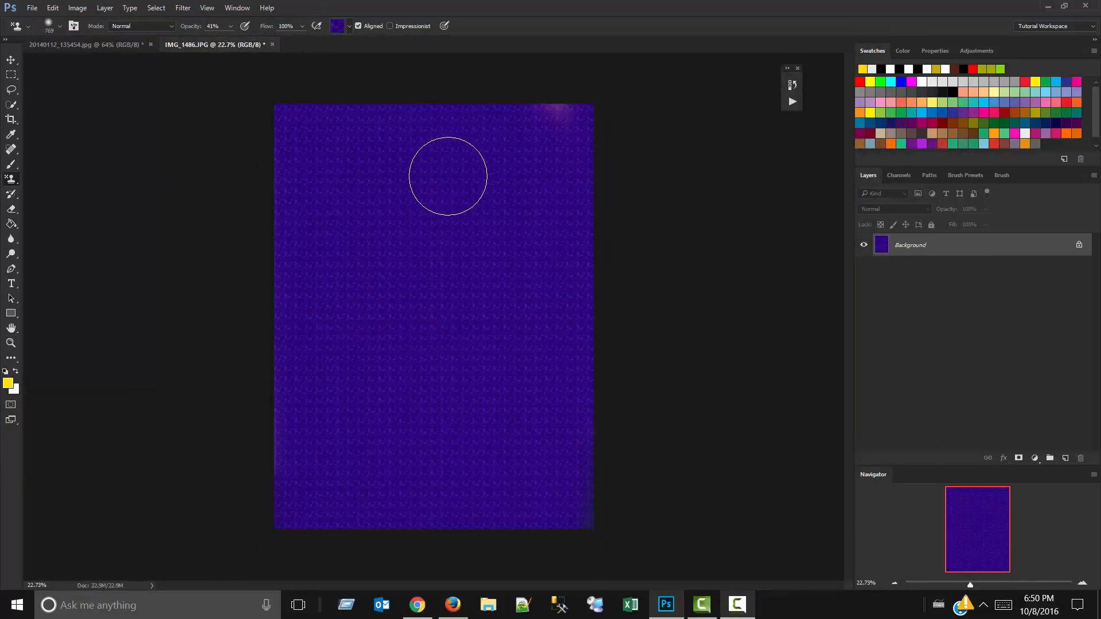
Set the Pattern Stamp's opacity back to 100% and undo the large purple pattern strokes.
{"action": "key", "text": "0"}
{"action": "key", "text": "ctrl+alt+z"}
{"action": "key", "text": "ctrl+alt+z"}
{"action": "key", "text": "ctrl+alt+z"}
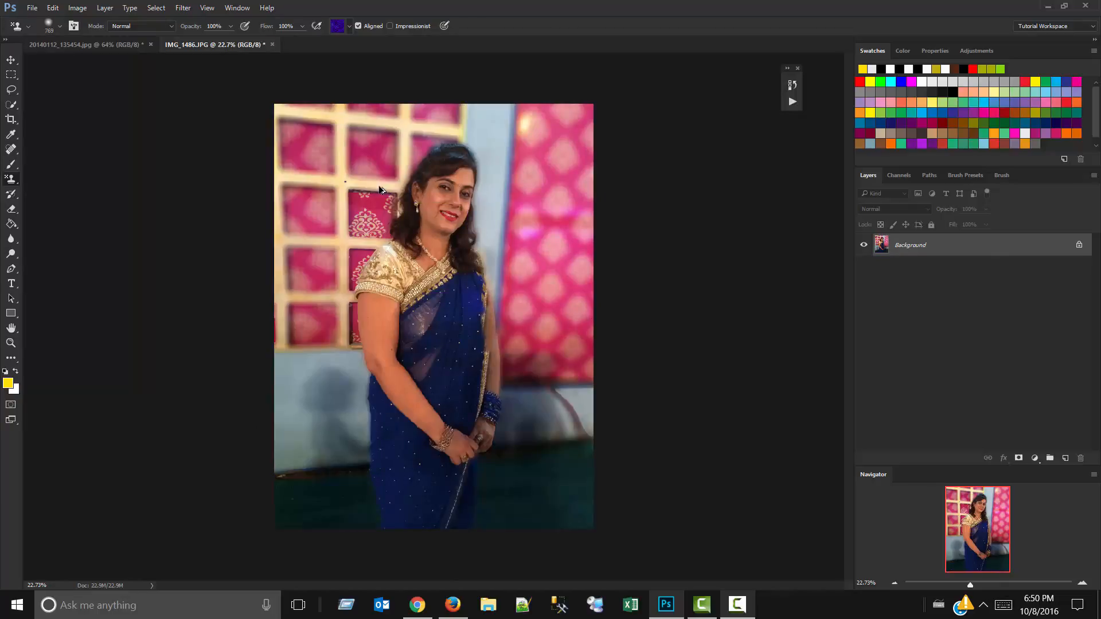
Switch the stamp tool group back to the Clone Stamp, and activate the History Brush tool.
{"action": "right_click", "coordinate": [12, 181]}
{"action": "left_click", "coordinate": [34, 177]}
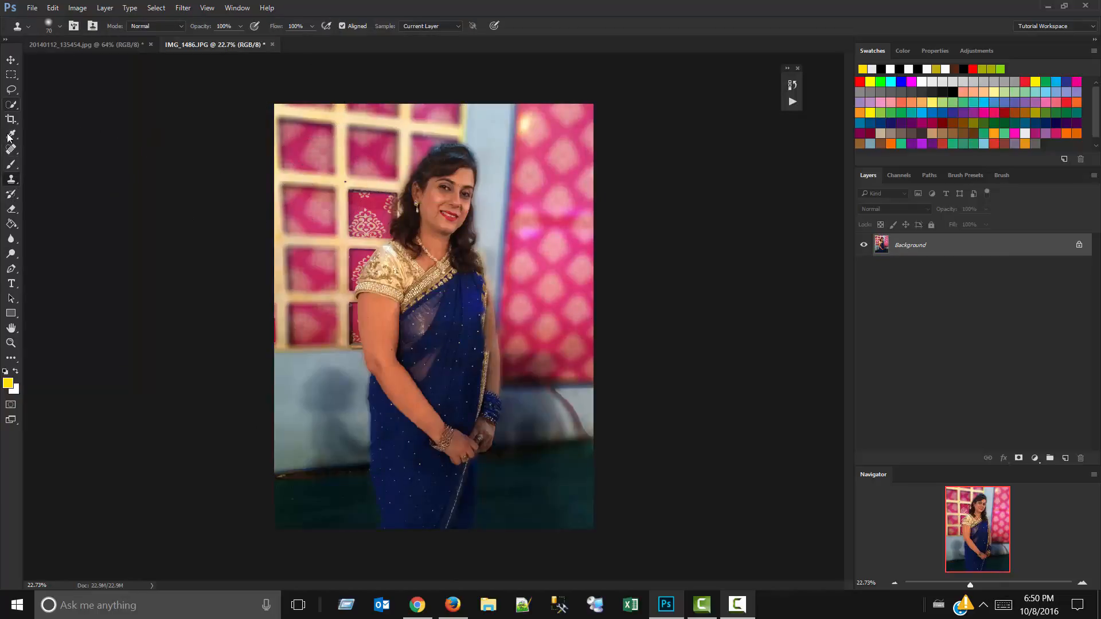
{"action": "left_click", "coordinate": [12, 195]}
{"action": "right_click", "coordinate": [13, 195]}
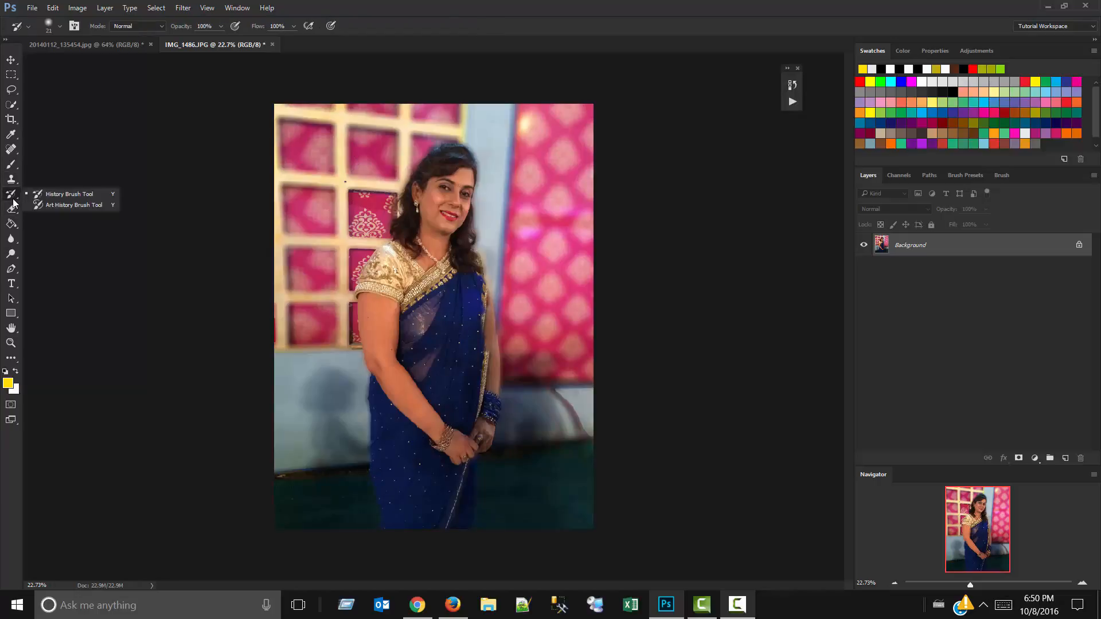
{"action": "left_click", "coordinate": [13, 199]}
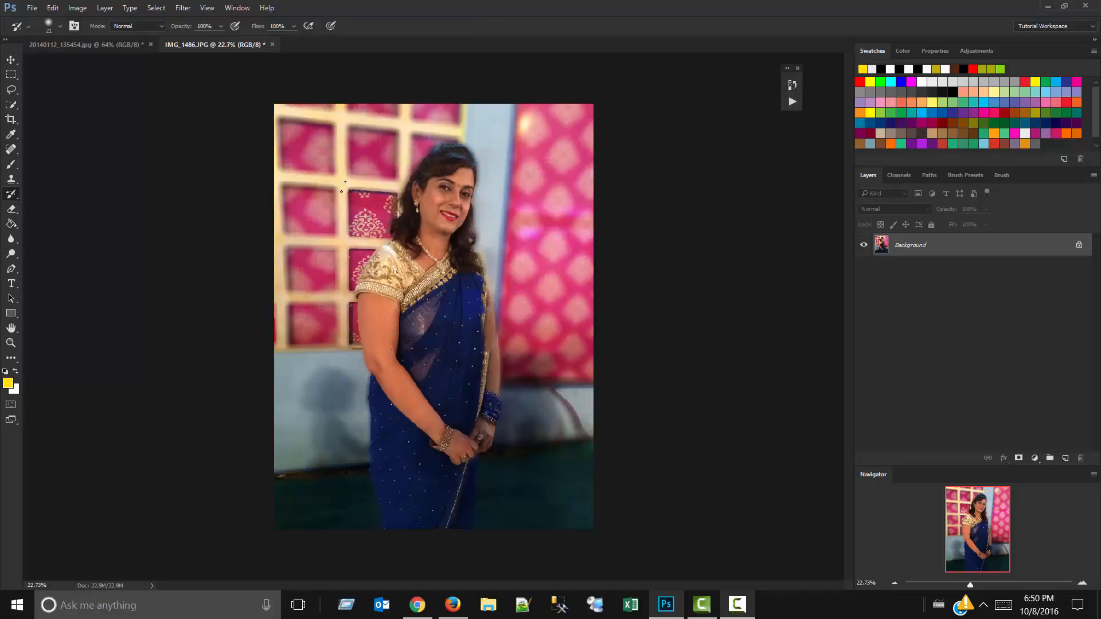
{"action": "left_click", "coordinate": [737, 604]}
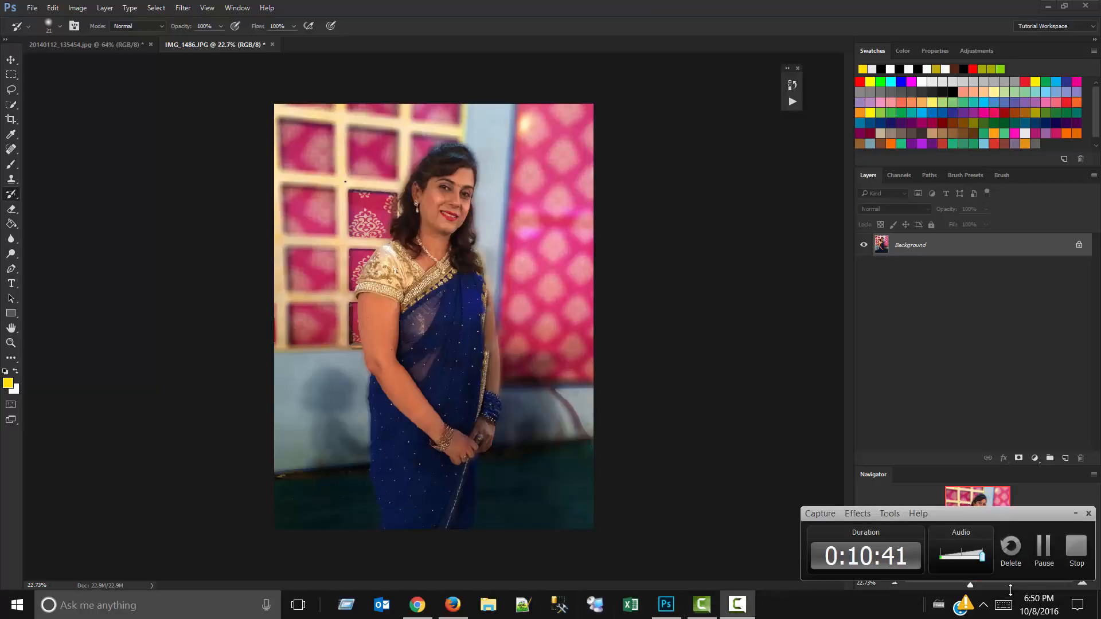
{"action": "left_click", "coordinate": [1043, 567]}
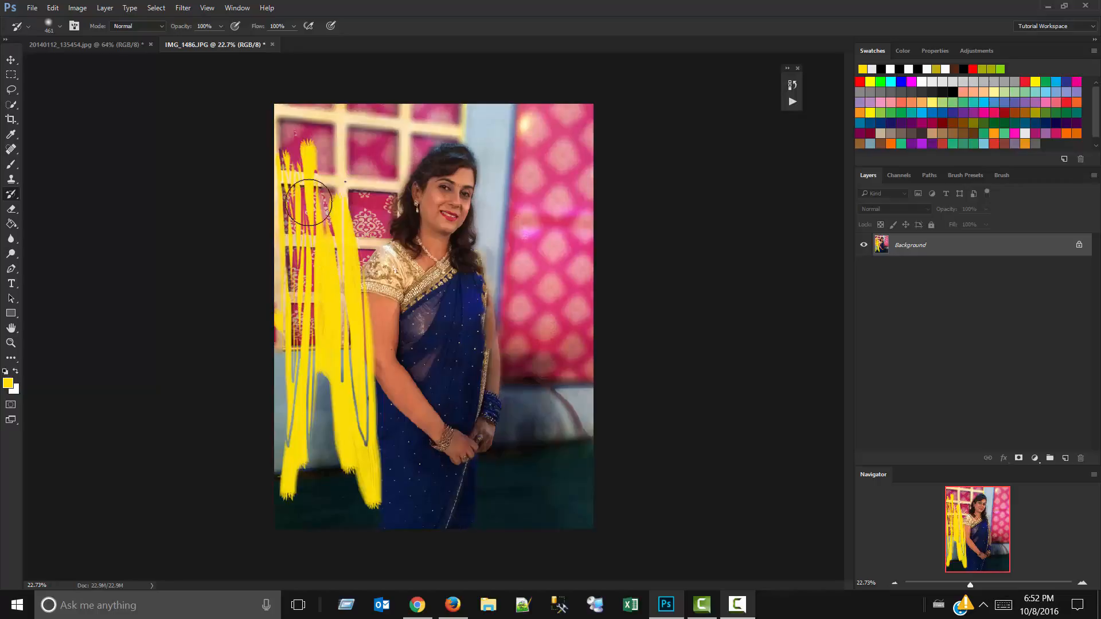
Paint loose yellow strokes over the pink curtain and wall beside the woman with the Brush tool.
{"action": "left_click", "coordinate": [11, 135]}
{"action": "left_click", "coordinate": [12, 167]}
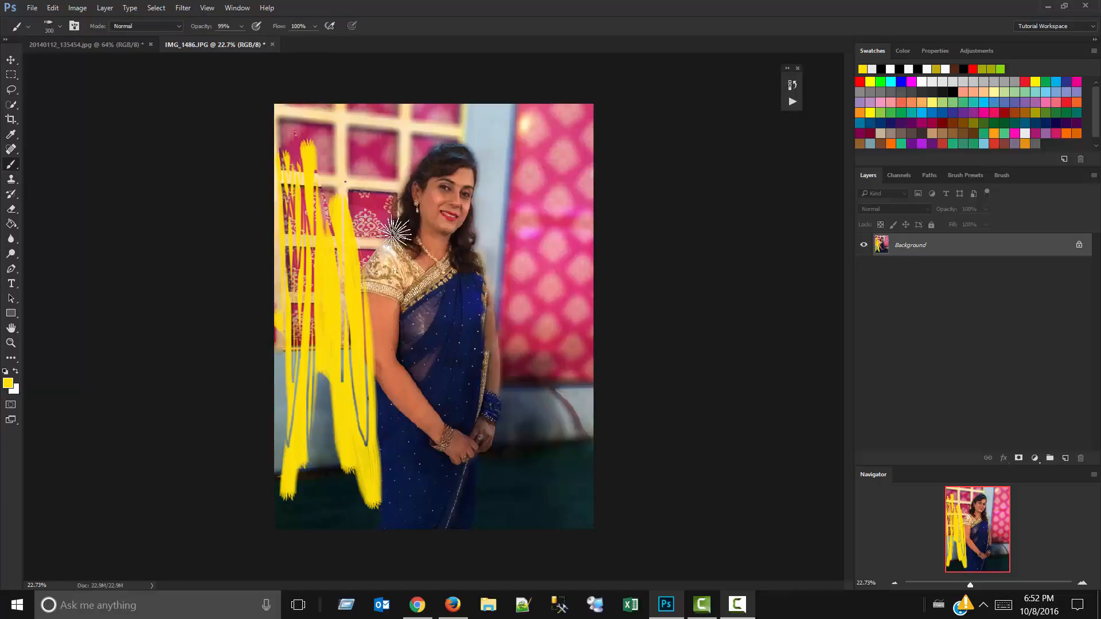
{"action": "mouse_move", "coordinate": [551, 288]}
{"action": "left_mouse_down"}
{"action": "mouse_move", "coordinate": [527, 116]}
{"action": "mouse_move", "coordinate": [556, 357]}
{"action": "mouse_move", "coordinate": [539, 370]}
{"action": "mouse_move", "coordinate": [553, 172]}
{"action": "mouse_move", "coordinate": [556, 519]}
{"action": "left_mouse_up"}
Restore the original photo beneath the yellow strokes and blurred background with the History Brush.
{"action": "left_click", "coordinate": [9, 196]}
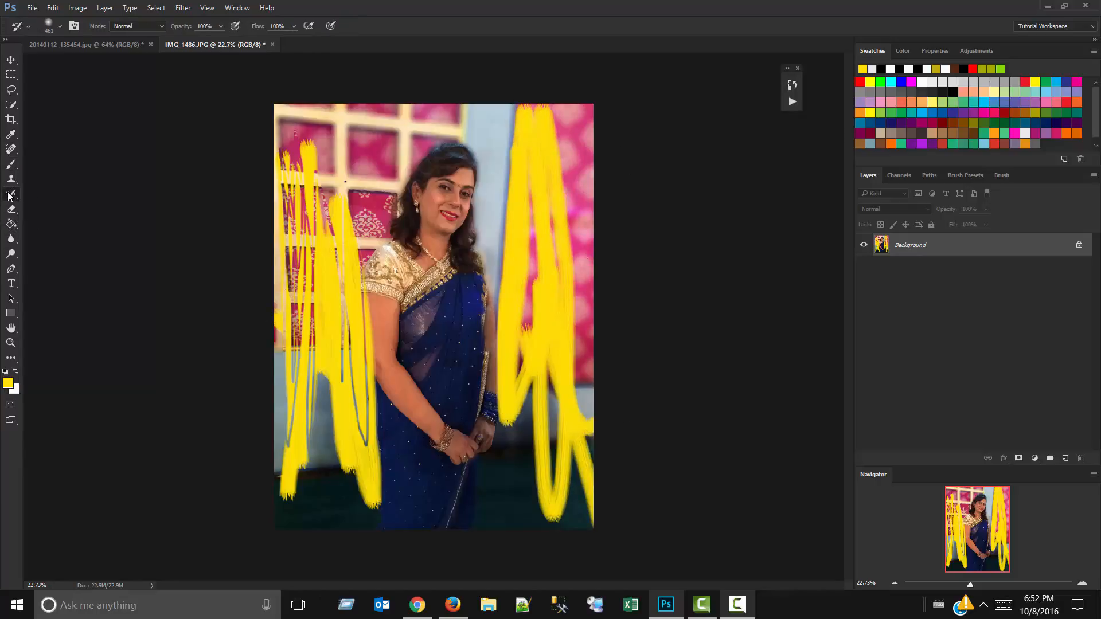
{"action": "mouse_move", "coordinate": [296, 140]}
{"action": "left_mouse_down"}
{"action": "mouse_move", "coordinate": [307, 215]}
{"action": "mouse_move", "coordinate": [278, 467]}
{"action": "mouse_move", "coordinate": [367, 324]}
{"action": "mouse_move", "coordinate": [371, 195]}
{"action": "mouse_move", "coordinate": [372, 562]}
{"action": "mouse_move", "coordinate": [256, 457]}
{"action": "left_mouse_up"}
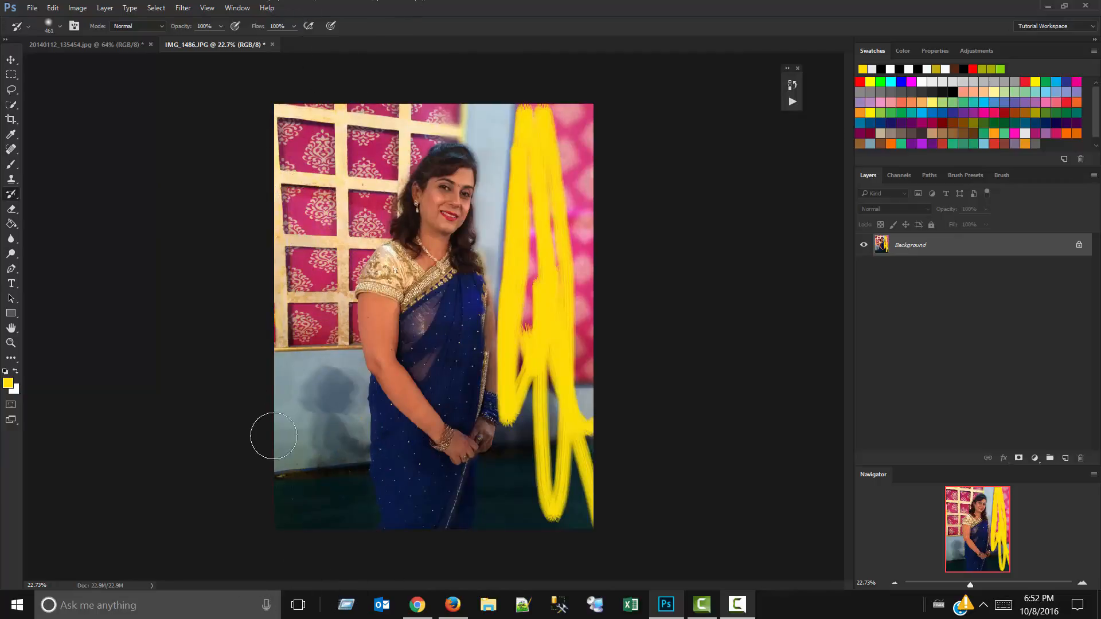
{"action": "mouse_move", "coordinate": [462, 68]}
{"action": "left_mouse_down"}
{"action": "mouse_move", "coordinate": [472, 307]}
{"action": "mouse_move", "coordinate": [516, 166]}
{"action": "mouse_move", "coordinate": [524, 562]}
{"action": "mouse_move", "coordinate": [599, 377]}
{"action": "mouse_move", "coordinate": [590, 534]}
{"action": "mouse_move", "coordinate": [531, 86]}
{"action": "mouse_move", "coordinate": [516, 149]}
{"action": "mouse_move", "coordinate": [450, 128]}
{"action": "left_mouse_up"}
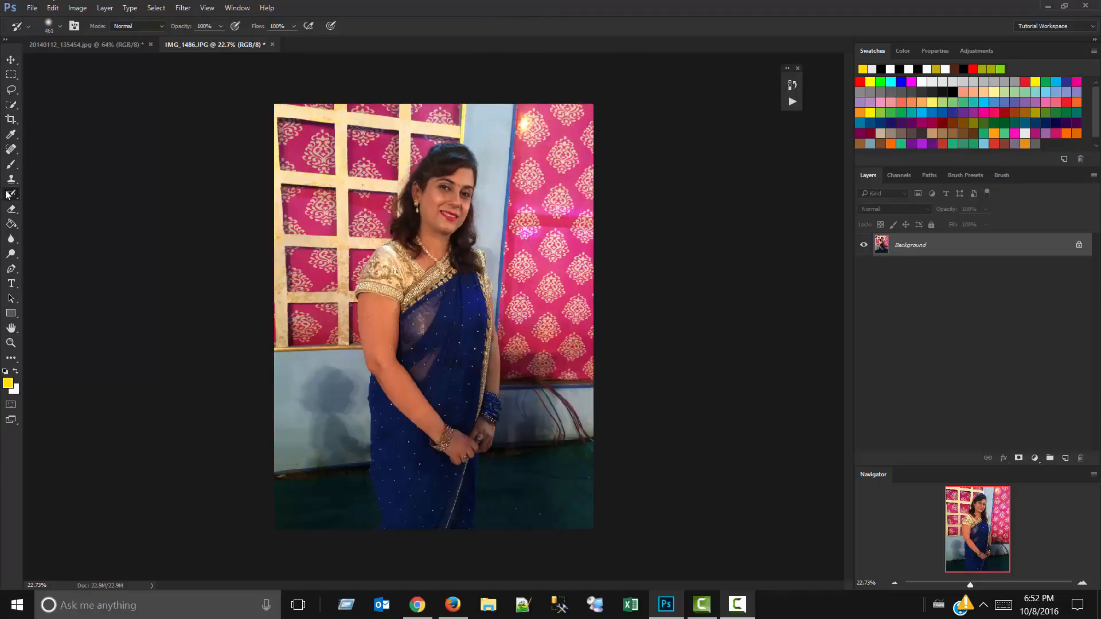
Paint over the photo with the Art History Brush in Tight Short style with a 50 px area, and undo recent strokes.
{"action": "left_click_drag", "start_coordinate": [7, 195], "coordinate": [40, 205]}
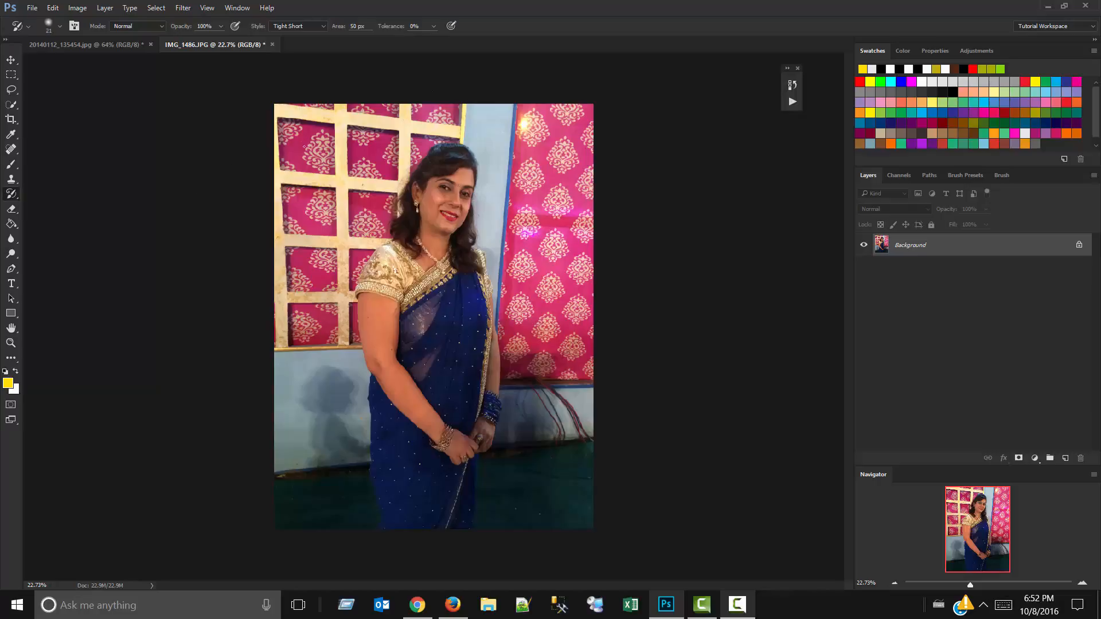
{"action": "left_click_drag", "start_coordinate": [307, 205], "coordinate": [322, 142]}
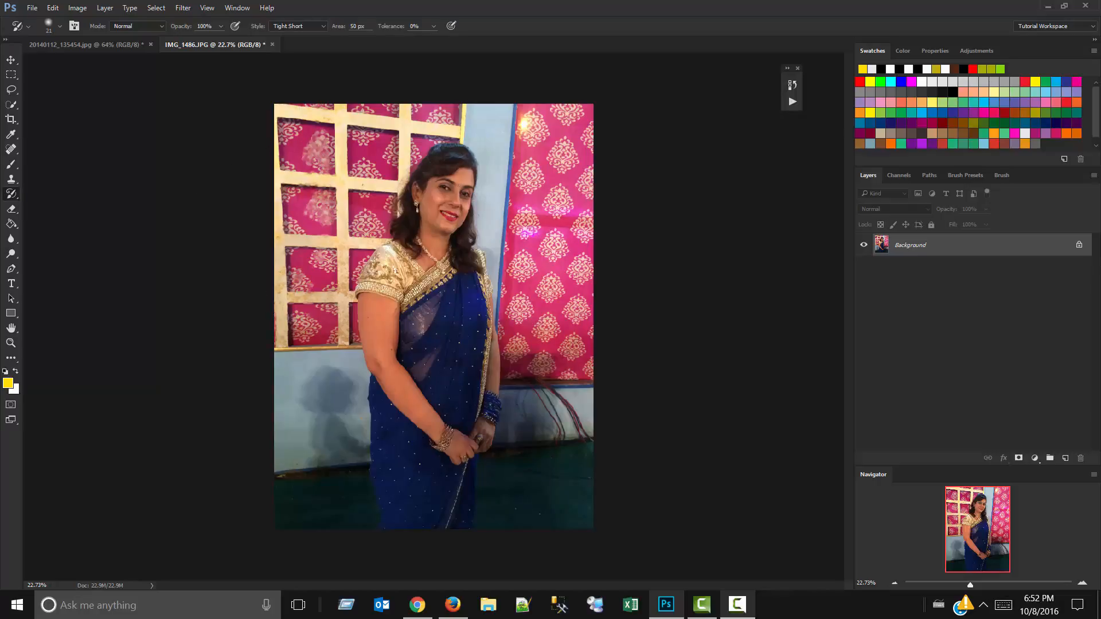
{"action": "left_click_drag", "start_coordinate": [369, 224], "coordinate": [410, 217]}
{"action": "mouse_move", "coordinate": [313, 109]}
{"action": "left_mouse_down"}
{"action": "mouse_move", "coordinate": [350, 367]}
{"action": "mouse_move", "coordinate": [424, 226]}
{"action": "mouse_move", "coordinate": [465, 535]}
{"action": "mouse_move", "coordinate": [467, 184]}
{"action": "mouse_move", "coordinate": [504, 545]}
{"action": "mouse_move", "coordinate": [554, 149]}
{"action": "mouse_move", "coordinate": [565, 484]}
{"action": "mouse_move", "coordinate": [484, 260]}
{"action": "mouse_move", "coordinate": [455, 260]}
{"action": "mouse_move", "coordinate": [394, 188]}
{"action": "mouse_move", "coordinate": [457, 214]}
{"action": "mouse_move", "coordinate": [507, 265]}
{"action": "mouse_move", "coordinate": [504, 231]}
{"action": "mouse_move", "coordinate": [389, 217]}
{"action": "mouse_move", "coordinate": [373, 479]}
{"action": "mouse_move", "coordinate": [437, 246]}
{"action": "mouse_move", "coordinate": [568, 369]}
{"action": "mouse_move", "coordinate": [540, 293]}
{"action": "left_mouse_up"}
{"action": "key", "text": "ctrl+alt+z"}
{"action": "key", "text": "ctrl+alt+z"}
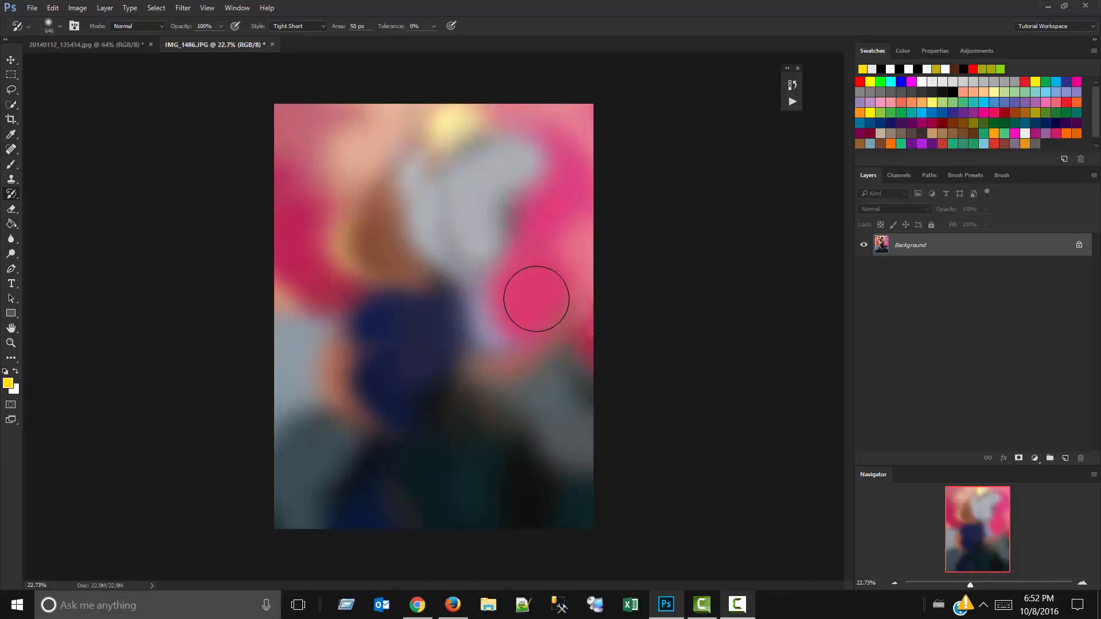
Paint over the woman's face and hair with the Art History Brush at 227 px, and undo the strokes.
{"action": "scroll", "coordinate": [419, 188], "scroll_direction": "up", "scroll_amount": 4}
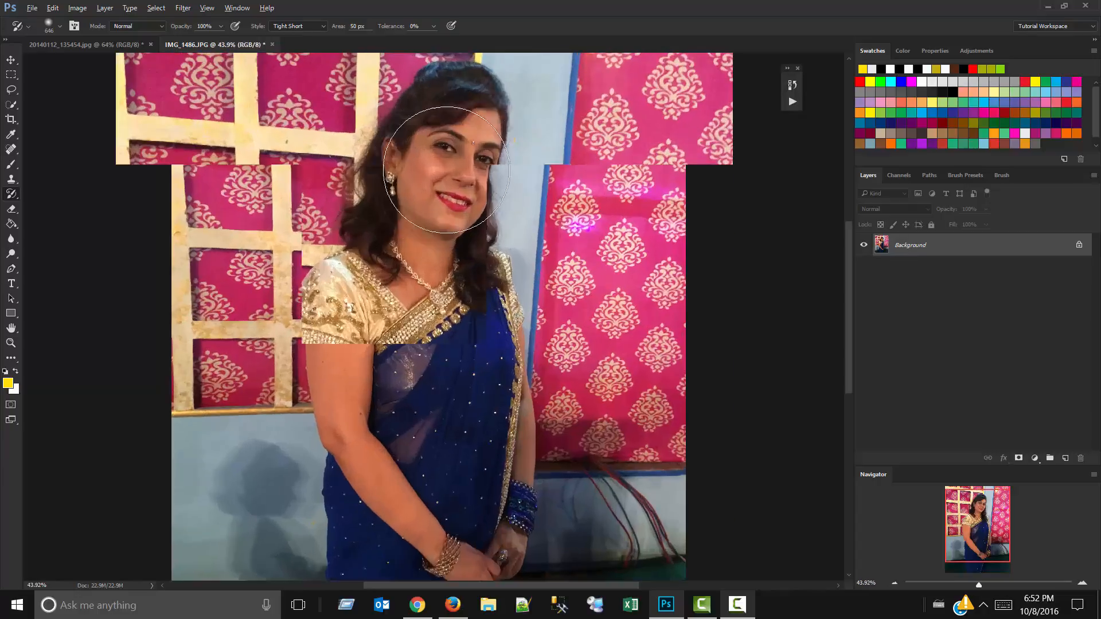
{"action": "mouse_move", "coordinate": [430, 167]}
{"action": "left_mouse_down"}
{"action": "mouse_move", "coordinate": [406, 192]}
{"action": "mouse_move", "coordinate": [351, 204]}
{"action": "mouse_move", "coordinate": [480, 149]}
{"action": "left_mouse_up"}
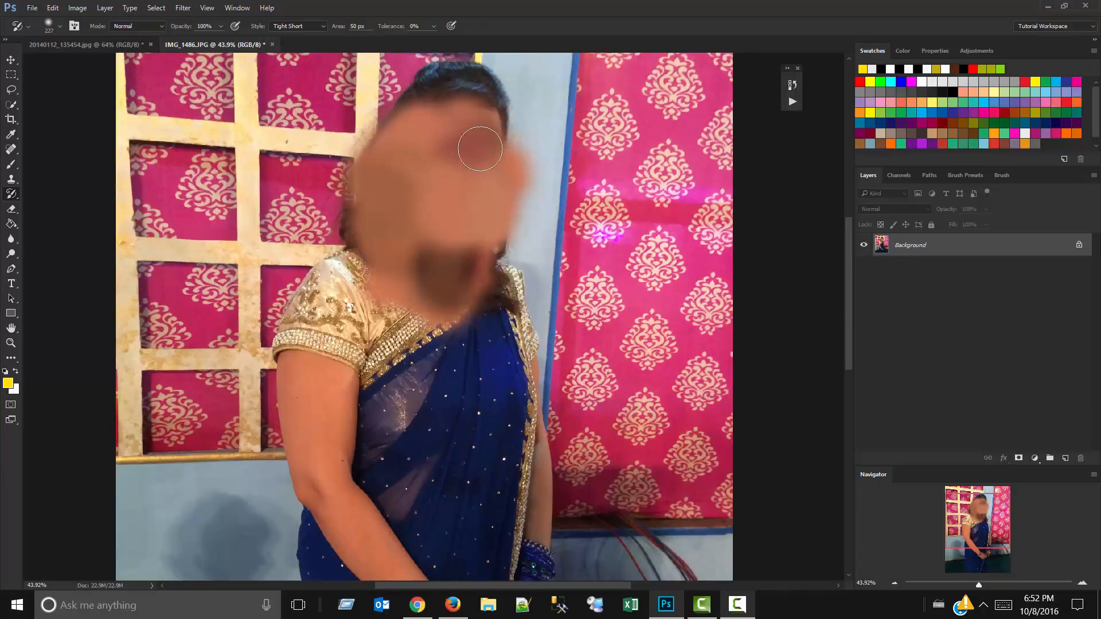
{"action": "scroll", "coordinate": [480, 149], "scroll_direction": "down", "scroll_amount": 3}
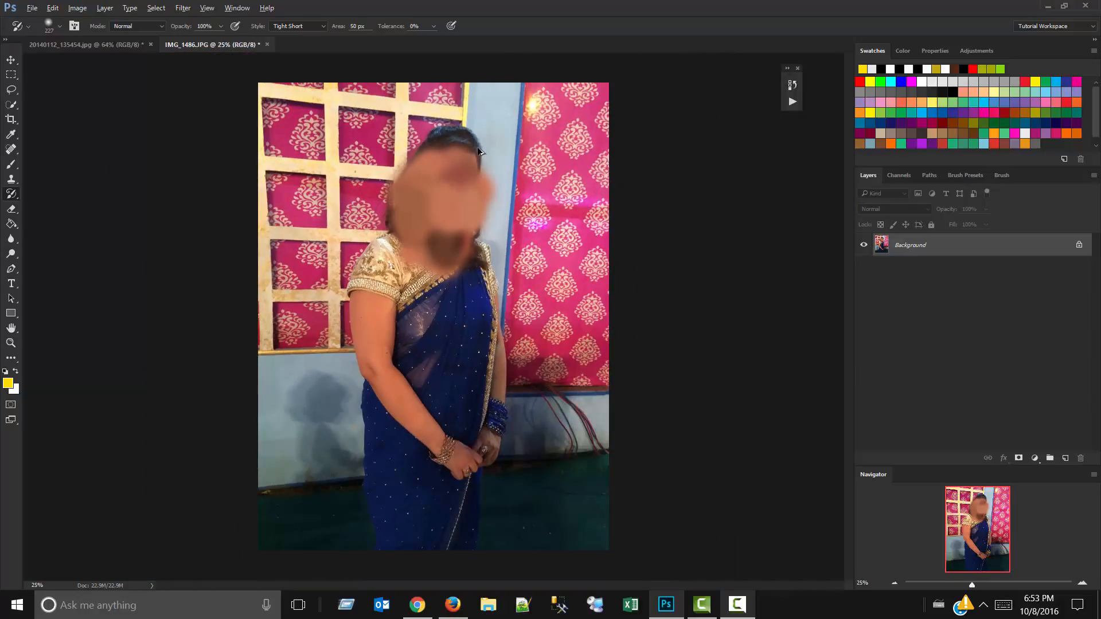
{"action": "key", "text": "ctrl+z"}
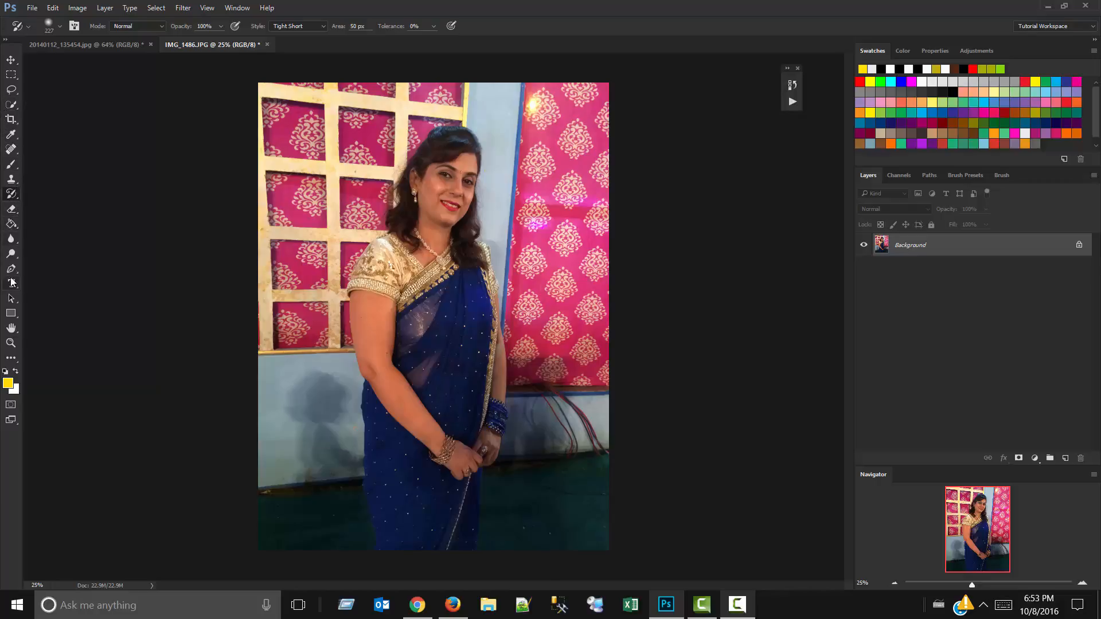
Activate the Blur tool at 50% strength, and enlarge its brush to 176 px over the pink wall pattern.
{"action": "left_click", "coordinate": [11, 240]}
{"action": "left_click", "coordinate": [11, 241]}
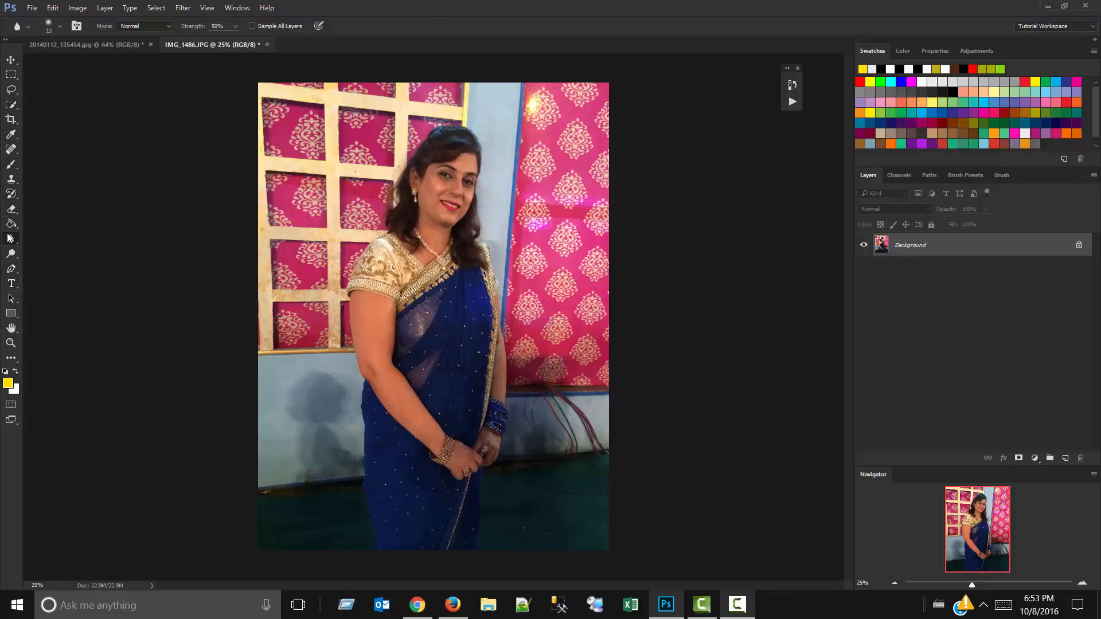
{"action": "left_click", "coordinate": [10, 240]}
{"action": "left_click", "coordinate": [11, 240]}
{"action": "scroll", "coordinate": [299, 204], "scroll_direction": "up", "scroll_amount": 8}
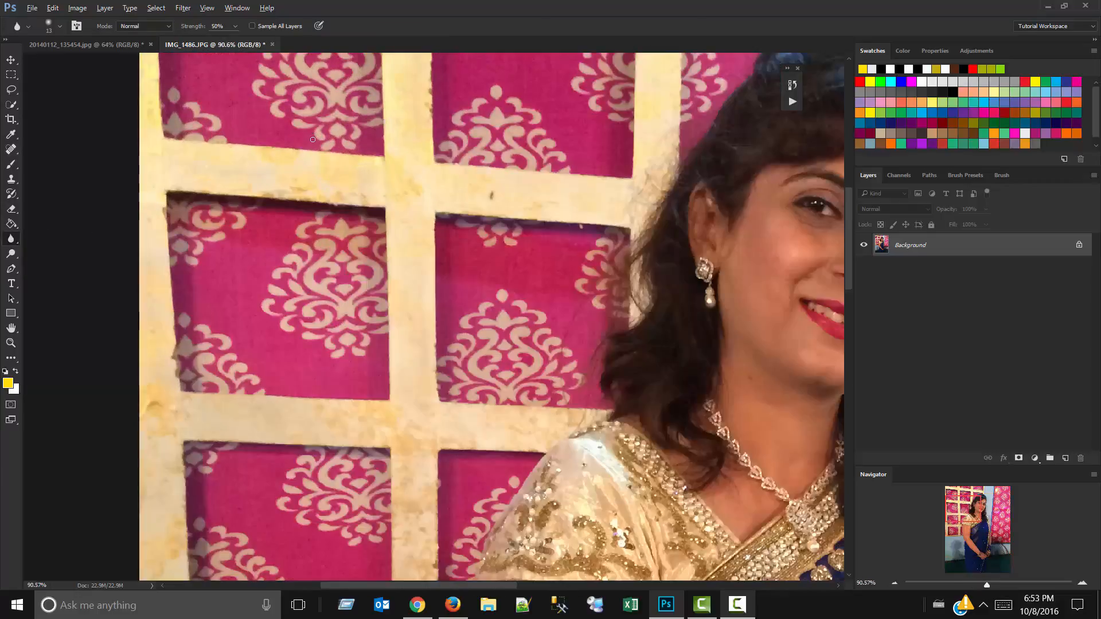
{"action": "left_click_drag", "start_coordinate": [313, 142], "coordinate": [349, 150]}
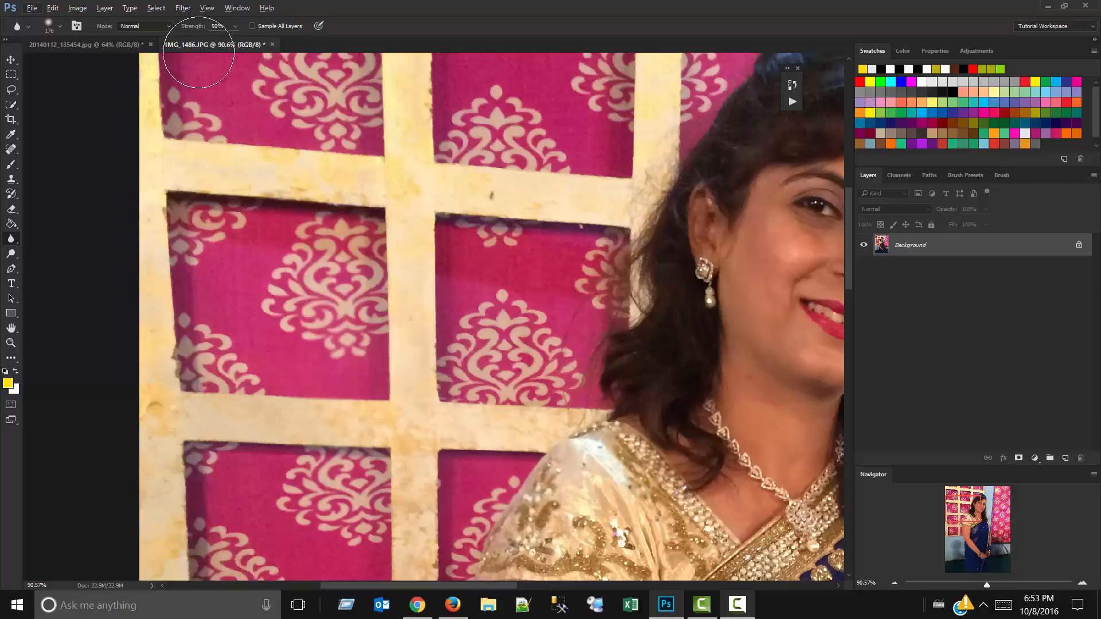
Give the Blur tool a hard round brush of 176 px with 100% hardness, and close the floating panel over the photo.
{"action": "left_click", "coordinate": [59, 26]}
{"action": "left_click", "coordinate": [85, 137]}
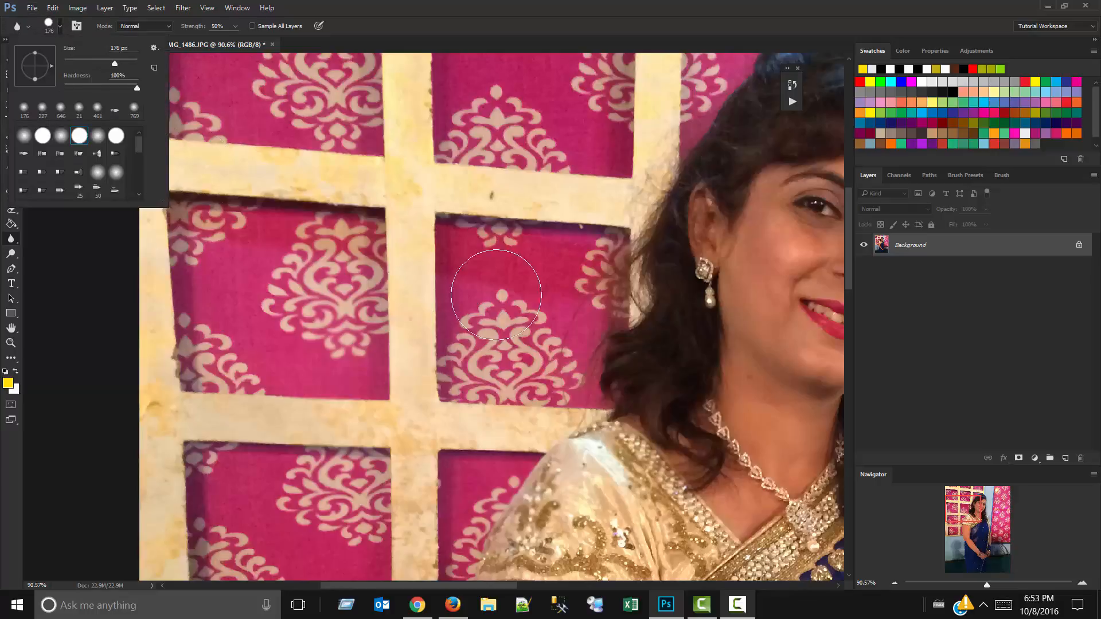
{"action": "left_click", "coordinate": [548, 457]}
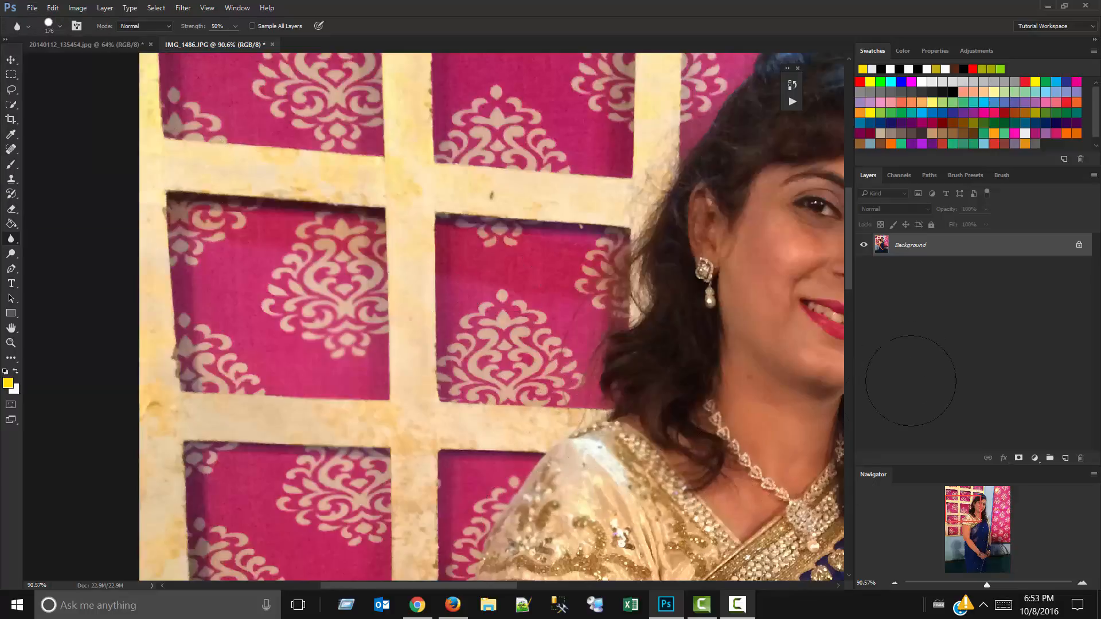
{"action": "mouse_move", "coordinate": [792, 237]}
{"action": "left_mouse_down"}
{"action": "mouse_move", "coordinate": [797, 294]}
{"action": "mouse_move", "coordinate": [780, 224]}
{"action": "mouse_move", "coordinate": [762, 275]}
{"action": "left_mouse_up"}
{"action": "left_click", "coordinate": [797, 69]}
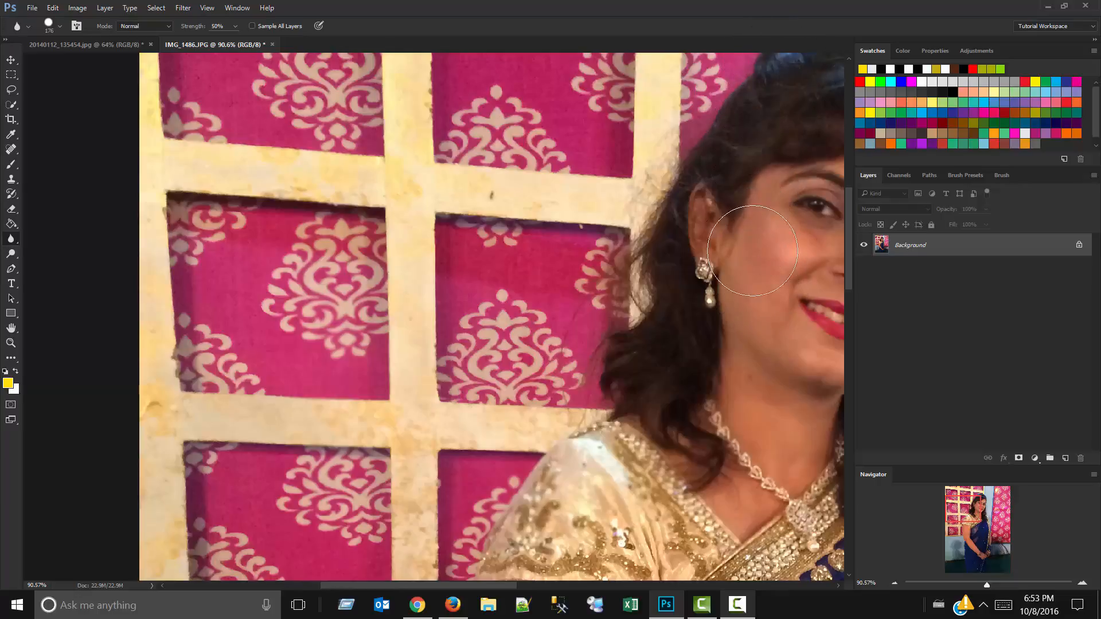
Switch the blur tool group to the Sharpen tool, and replace it with the Smudge tool.
{"action": "right_click", "coordinate": [11, 236]}
{"action": "left_click", "coordinate": [40, 253]}
{"action": "right_click", "coordinate": [10, 240]}
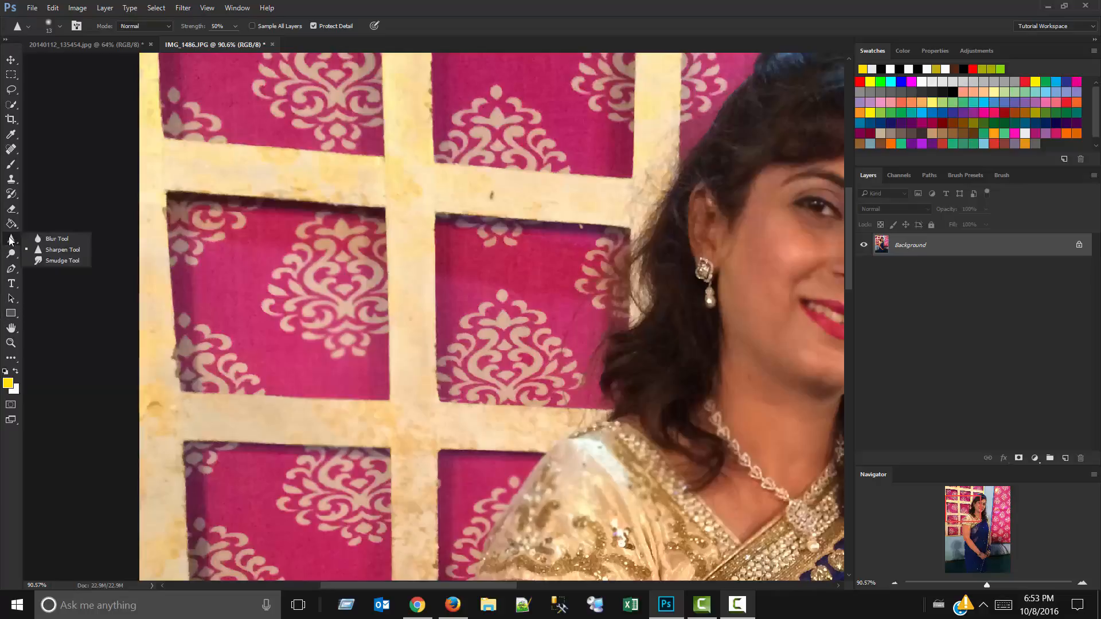
{"action": "left_click", "coordinate": [41, 263]}
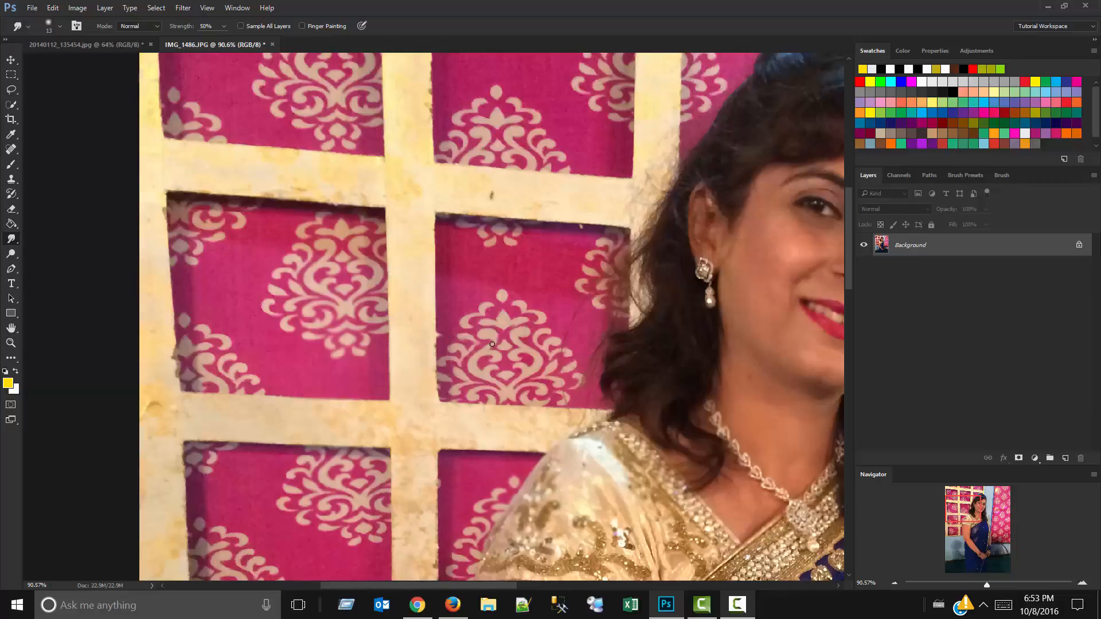
Enlarge the Smudge brush, and smudge both corners of the woman's mouth downward at 50% strength.
{"action": "mouse_move", "coordinate": [668, 272]}
{"action": "left_mouse_down"}
{"action": "mouse_move", "coordinate": [286, 258]}
{"action": "mouse_move", "coordinate": [294, 322]}
{"action": "left_mouse_up"}
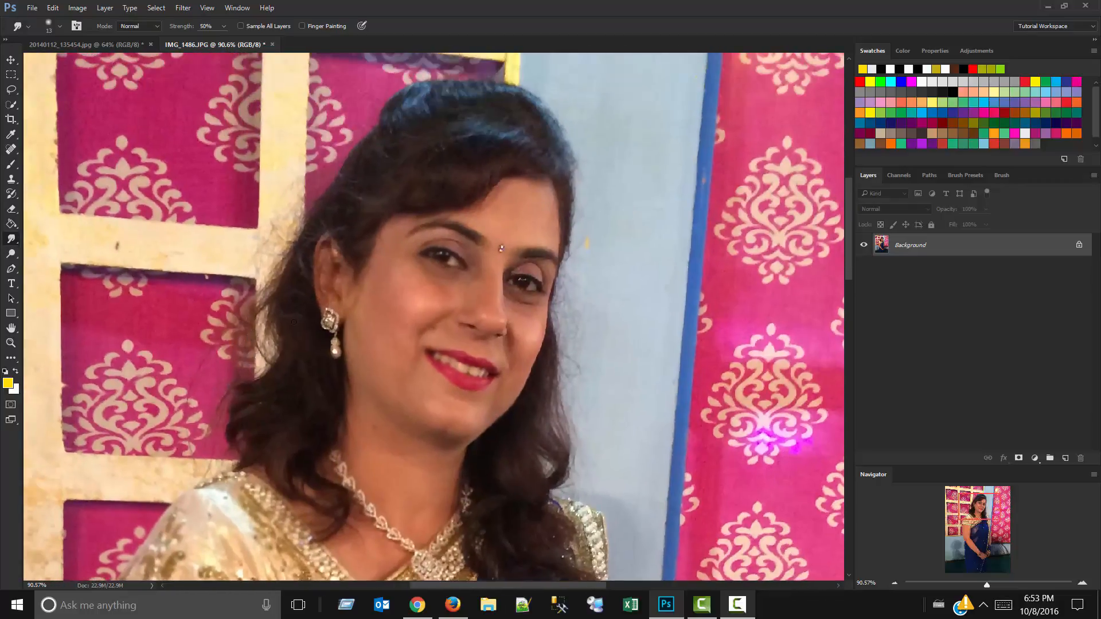
{"action": "left_click_drag", "start_coordinate": [396, 329], "coordinate": [423, 321]}
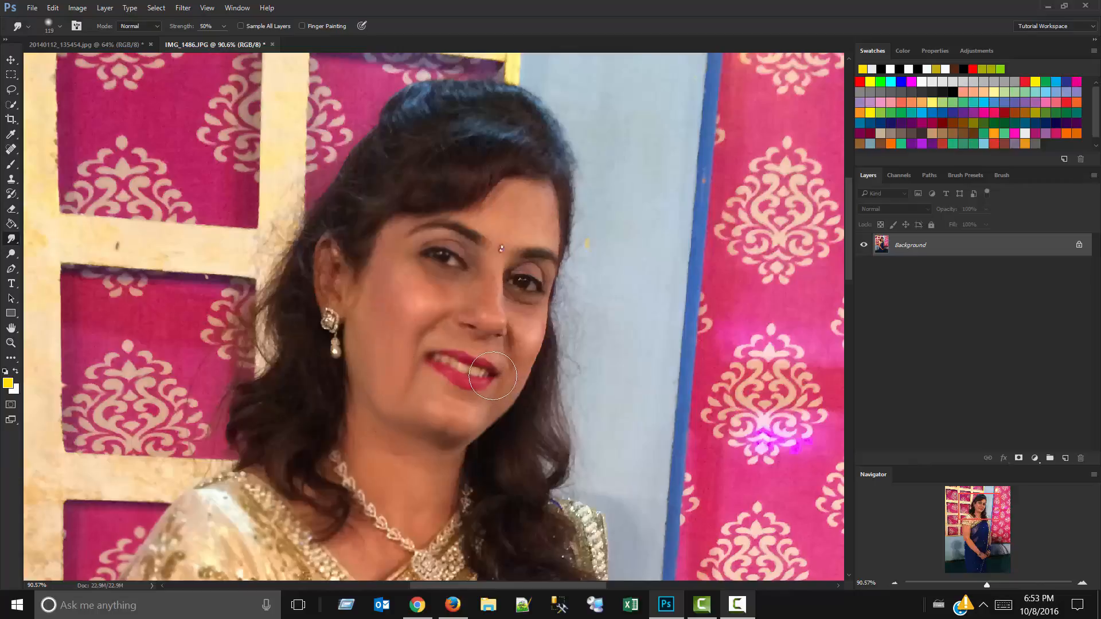
{"action": "left_click_drag", "start_coordinate": [509, 381], "coordinate": [503, 419]}
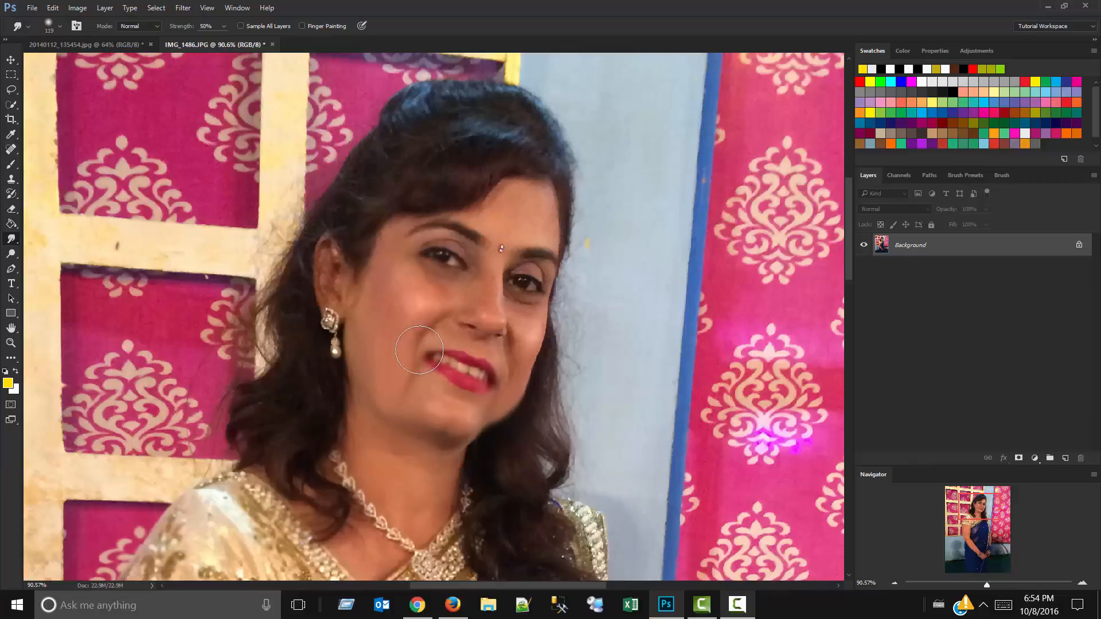
{"action": "left_click_drag", "start_coordinate": [423, 351], "coordinate": [413, 381]}
{"action": "mouse_move", "coordinate": [494, 378]}
{"action": "left_mouse_down"}
{"action": "mouse_move", "coordinate": [507, 406]}
{"action": "mouse_move", "coordinate": [496, 415]}
{"action": "left_mouse_up"}
{"action": "scroll", "coordinate": [486, 285], "scroll_direction": "down", "scroll_amount": 12}
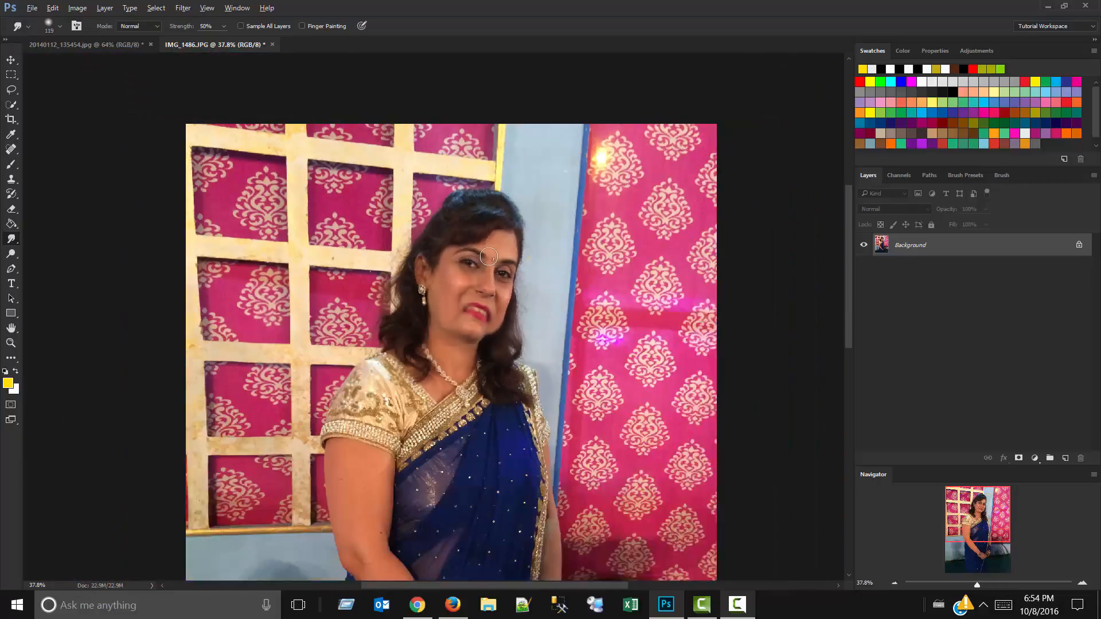
Smudge the woman's hair, blouse, sari and arms, and undo all the smudge strokes.
{"action": "scroll", "coordinate": [537, 213], "scroll_direction": "up", "scroll_amount": 9}
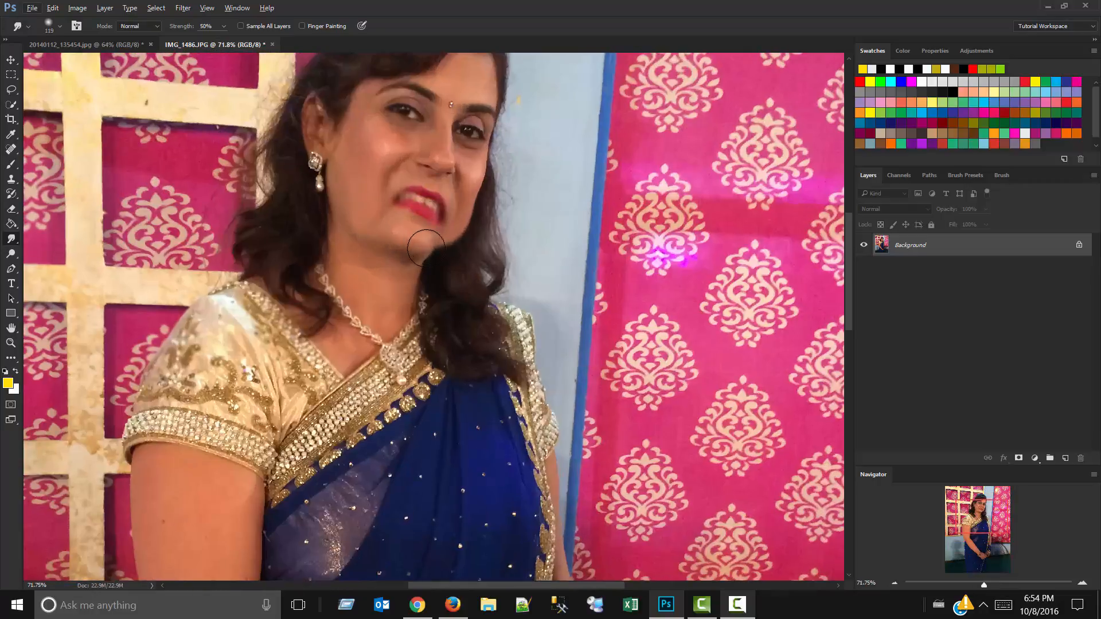
{"action": "left_click_drag", "start_coordinate": [426, 248], "coordinate": [292, 228]}
{"action": "mouse_move", "coordinate": [503, 312]}
{"action": "left_mouse_down"}
{"action": "mouse_move", "coordinate": [185, 369]}
{"action": "mouse_move", "coordinate": [443, 365]}
{"action": "mouse_move", "coordinate": [433, 476]}
{"action": "left_mouse_up"}
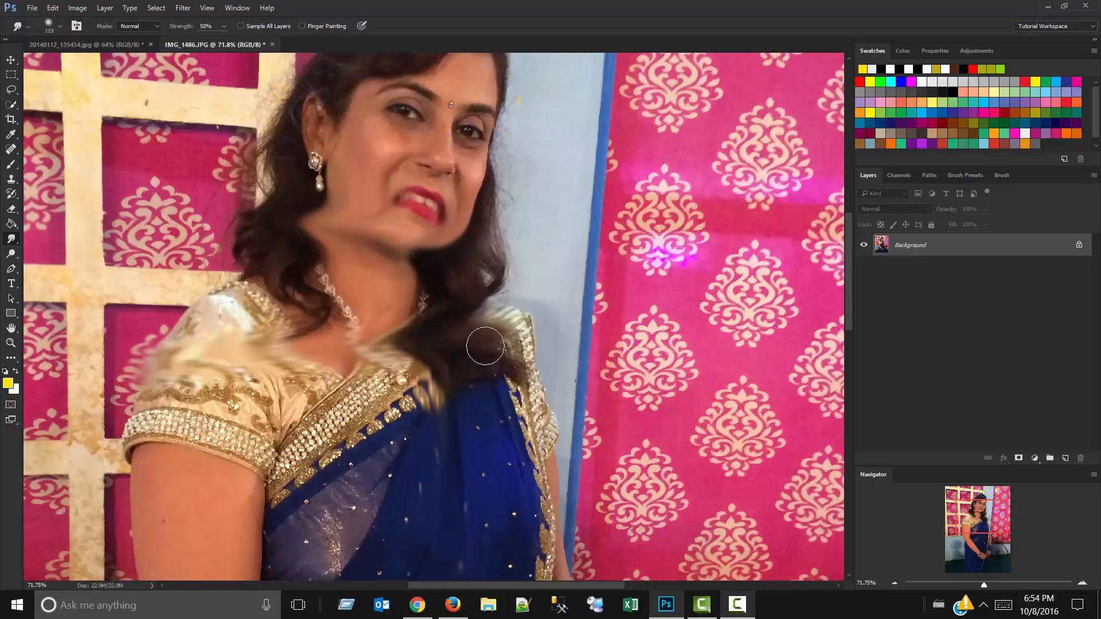
{"action": "scroll", "coordinate": [485, 346], "scroll_direction": "down", "scroll_amount": 9}
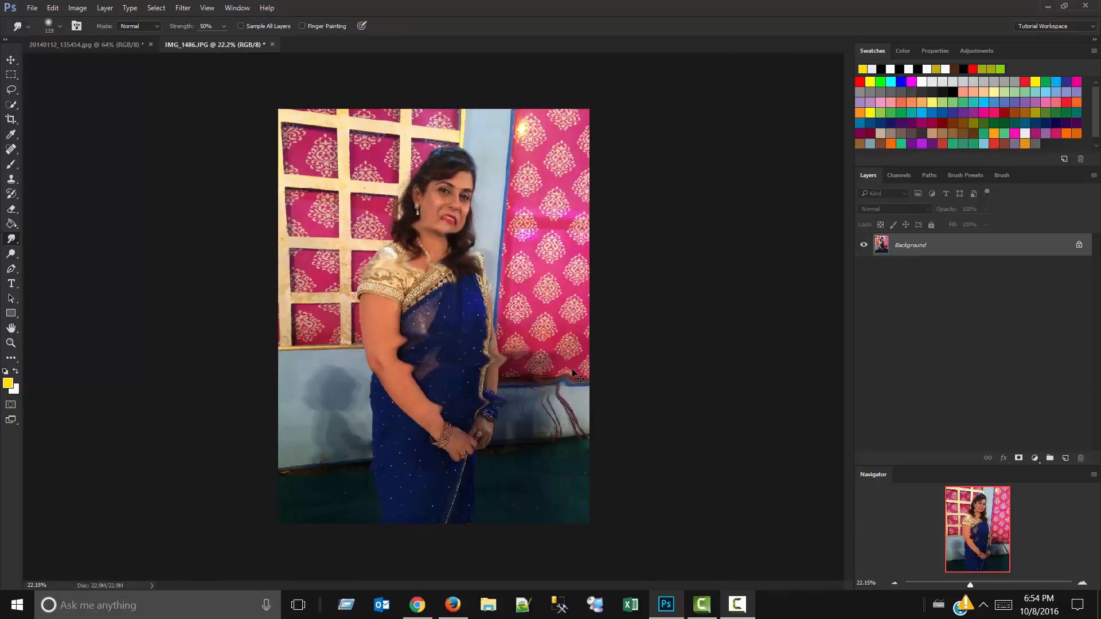
{"action": "key", "text": "ctrl+alt+z"}
{"action": "key", "text": "ctrl+alt+z"}
{"action": "key", "text": "ctrl+alt+z"}
{"action": "key", "text": "ctrl+alt+z"}
{"action": "key", "text": "ctrl+alt+z"}
{"action": "key", "text": "ctrl+alt+z"}
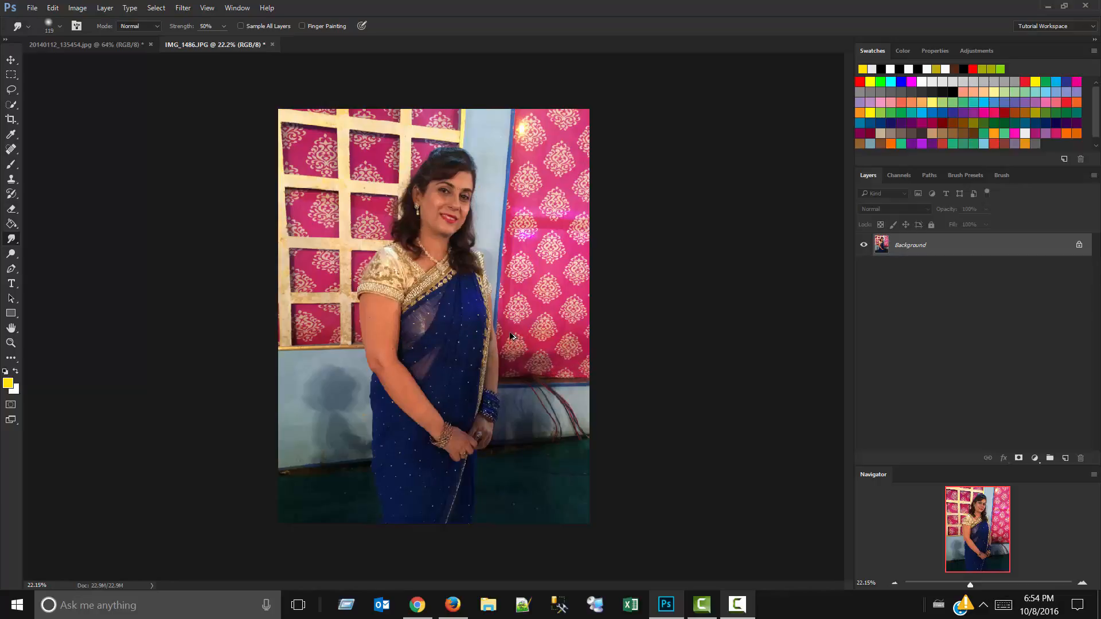
Switch the tool group back to the Blur tool, and activate the Dodge tool with the Midtones range and 50% exposure.
{"action": "left_click", "coordinate": [11, 241]}
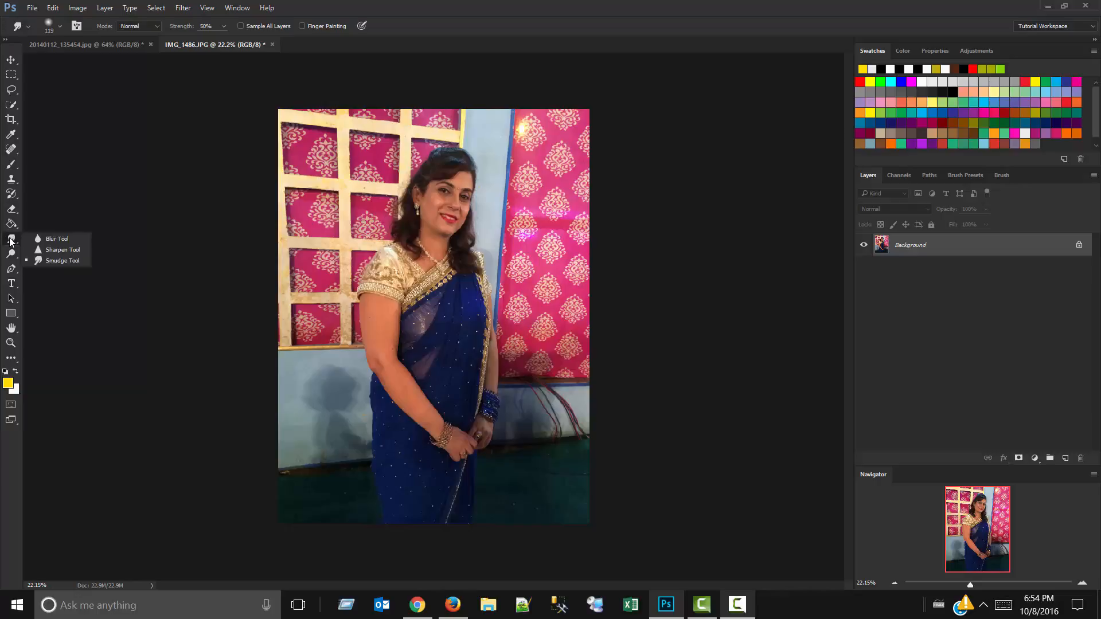
{"action": "left_click", "coordinate": [36, 237]}
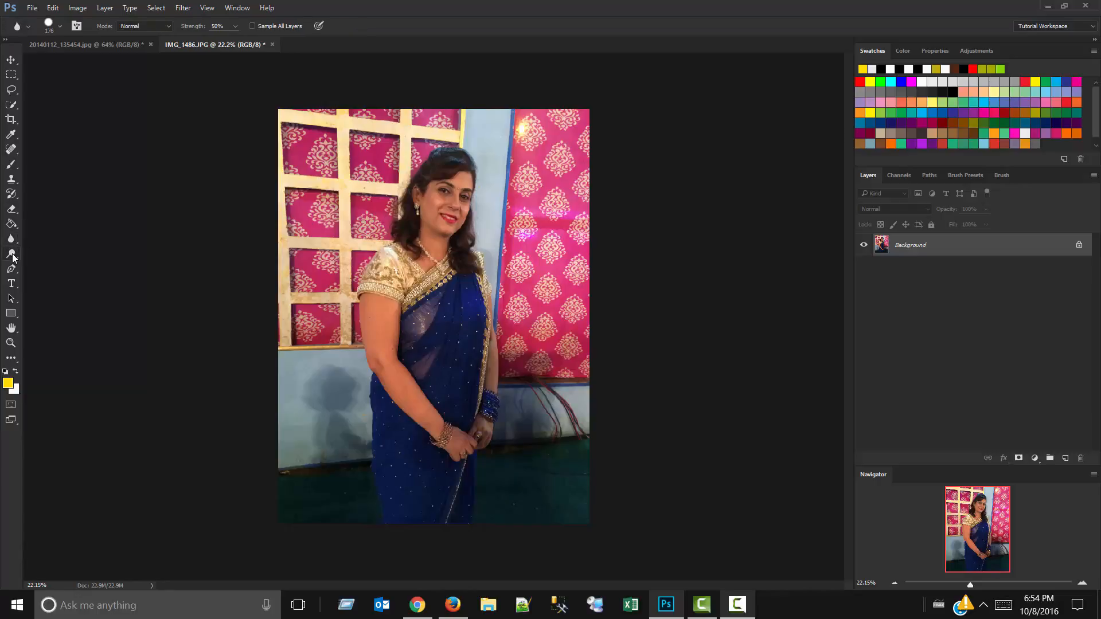
{"action": "left_click", "coordinate": [12, 255]}
{"action": "right_click", "coordinate": [11, 256]}
{"action": "left_click", "coordinate": [11, 257]}
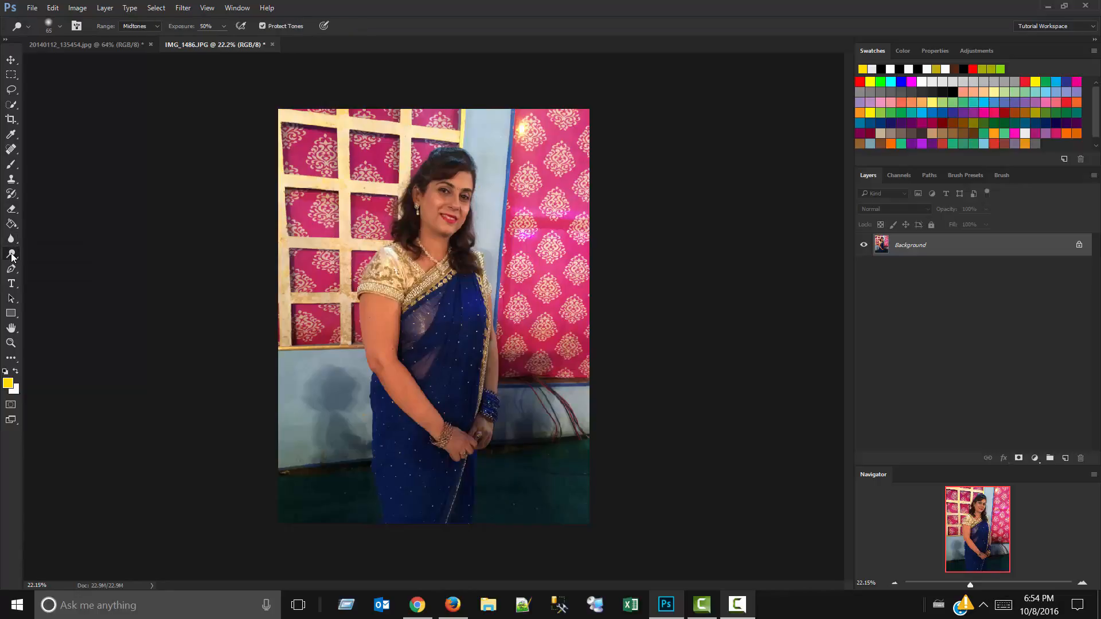
Close IMG_1486.JPG without saving its changes.
{"action": "scroll", "coordinate": [490, 237], "scroll_direction": "up", "scroll_amount": 8}
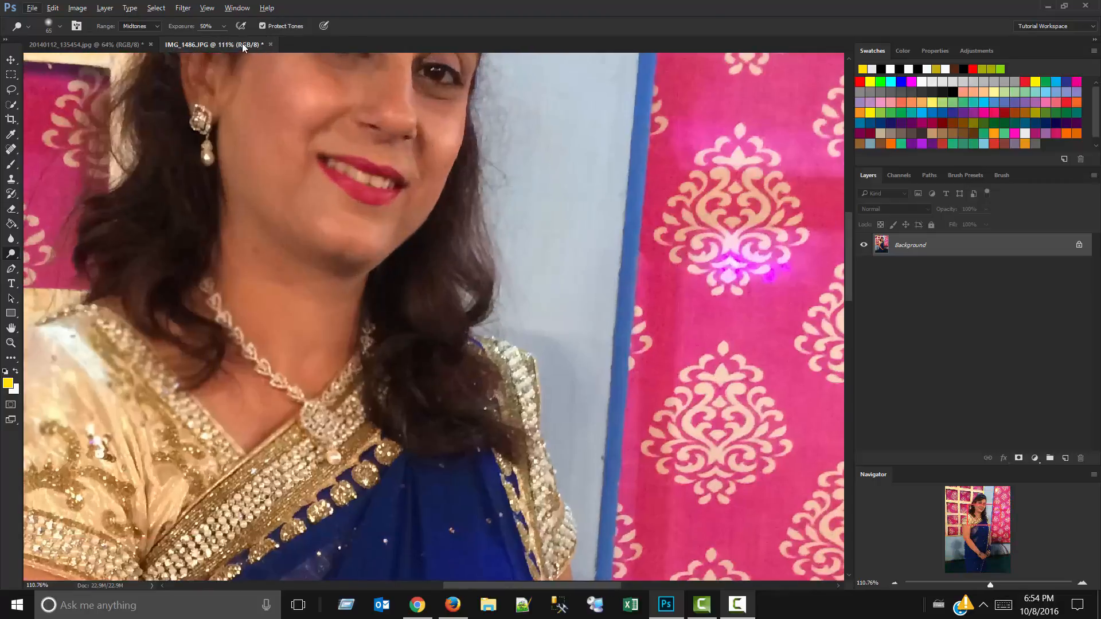
{"action": "left_click", "coordinate": [270, 44]}
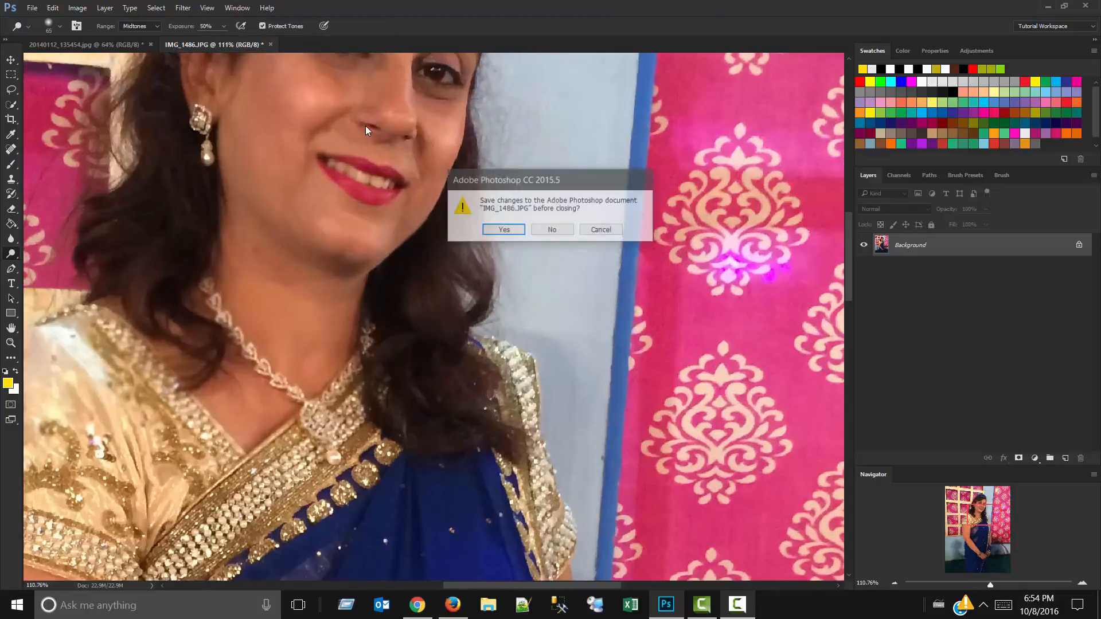
{"action": "left_click", "coordinate": [555, 231]}
Browse for a new image to open, going to the 100D5200 folder under Personal > Gangtok > DCIM.
{"action": "left_click", "coordinate": [32, 8]}
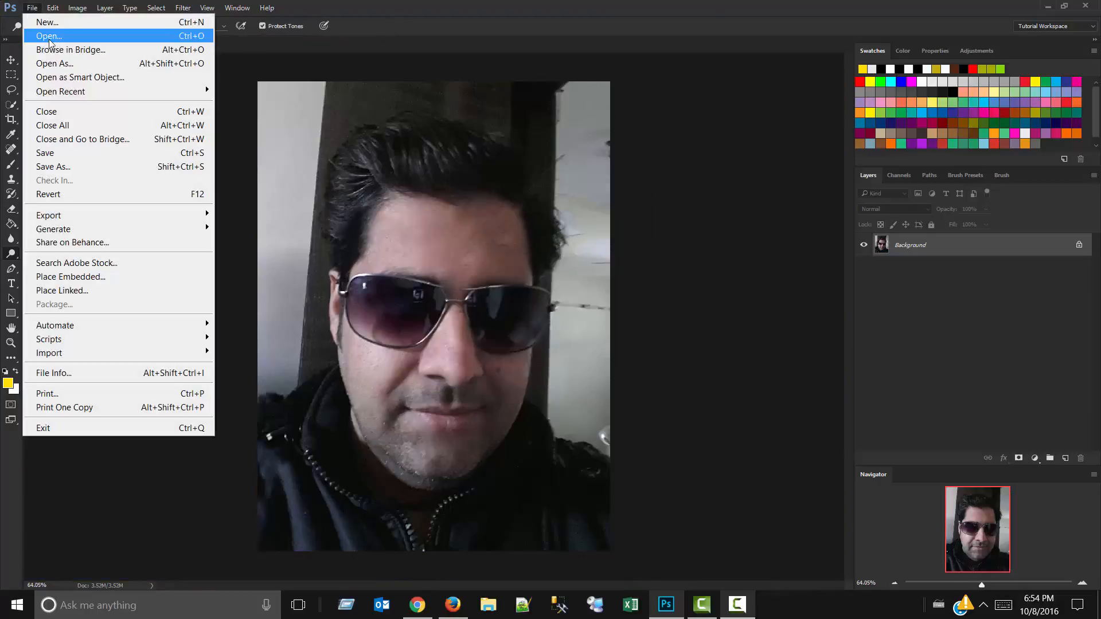
{"action": "left_click", "coordinate": [40, 32]}
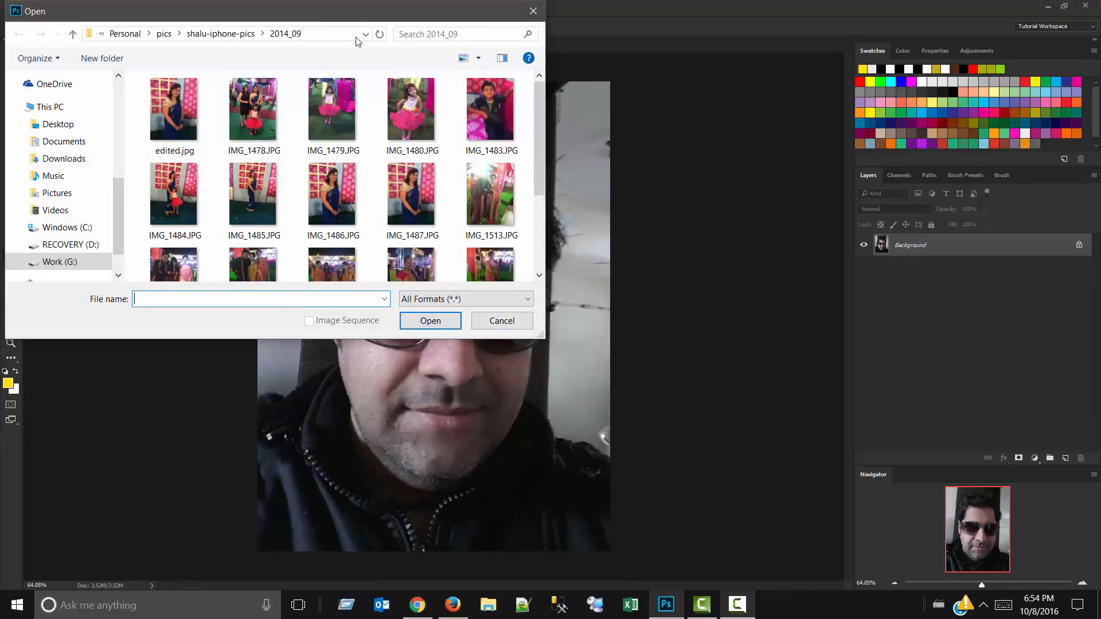
{"action": "left_click", "coordinate": [72, 36]}
{"action": "left_click", "coordinate": [72, 36]}
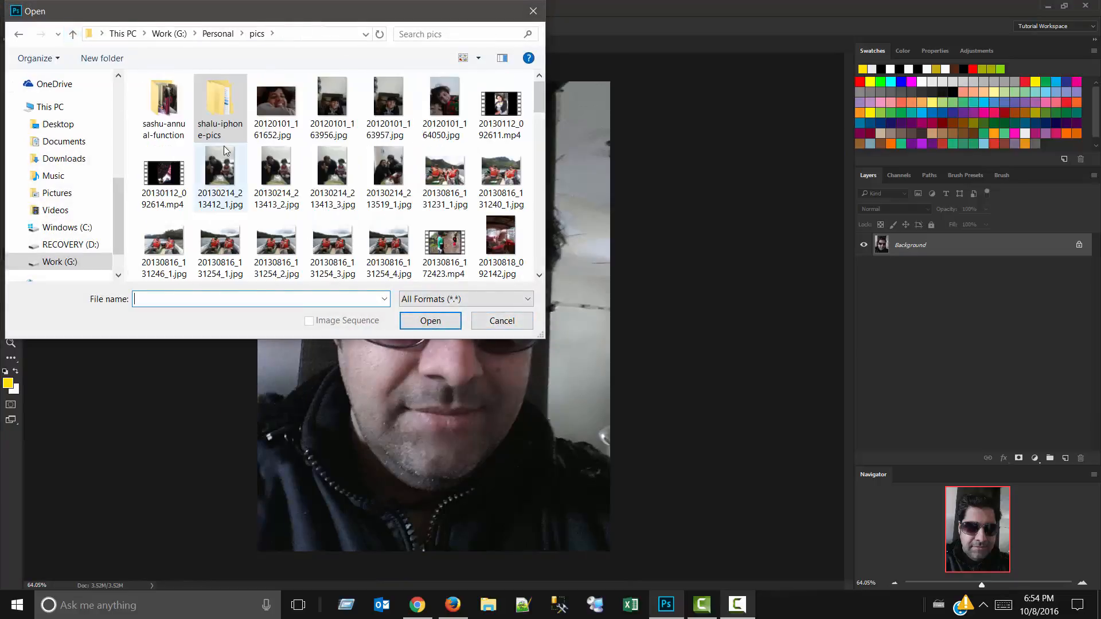
{"action": "left_click", "coordinate": [73, 36]}
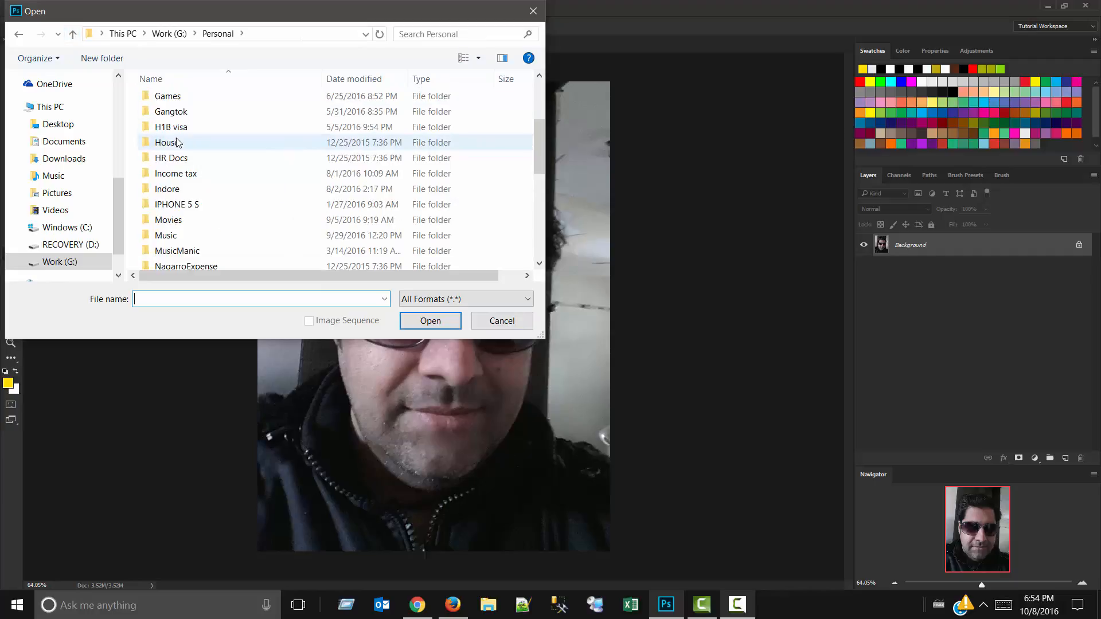
{"action": "double_click", "coordinate": [172, 111]}
{"action": "double_click", "coordinate": [170, 99]}
{"action": "double_click", "coordinate": [170, 103]}
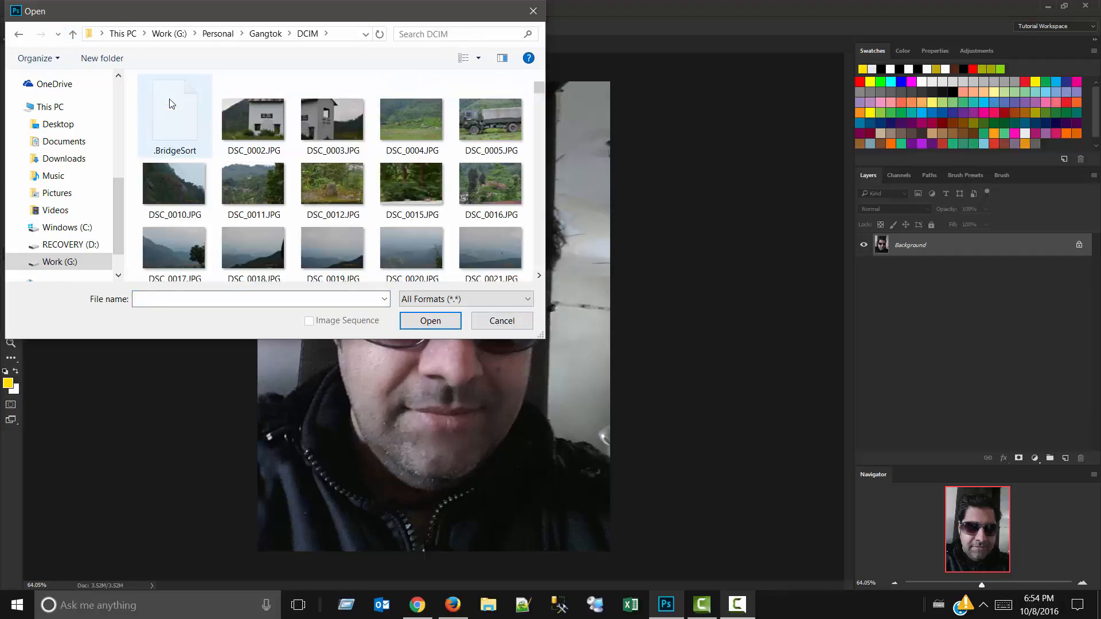
Find the red flower photo DSC_0181.JPG in the folder and open it.
{"action": "scroll", "coordinate": [415, 174], "scroll_direction": "down", "scroll_amount": 1}
{"action": "scroll", "coordinate": [413, 164], "scroll_direction": "down", "scroll_amount": 10}
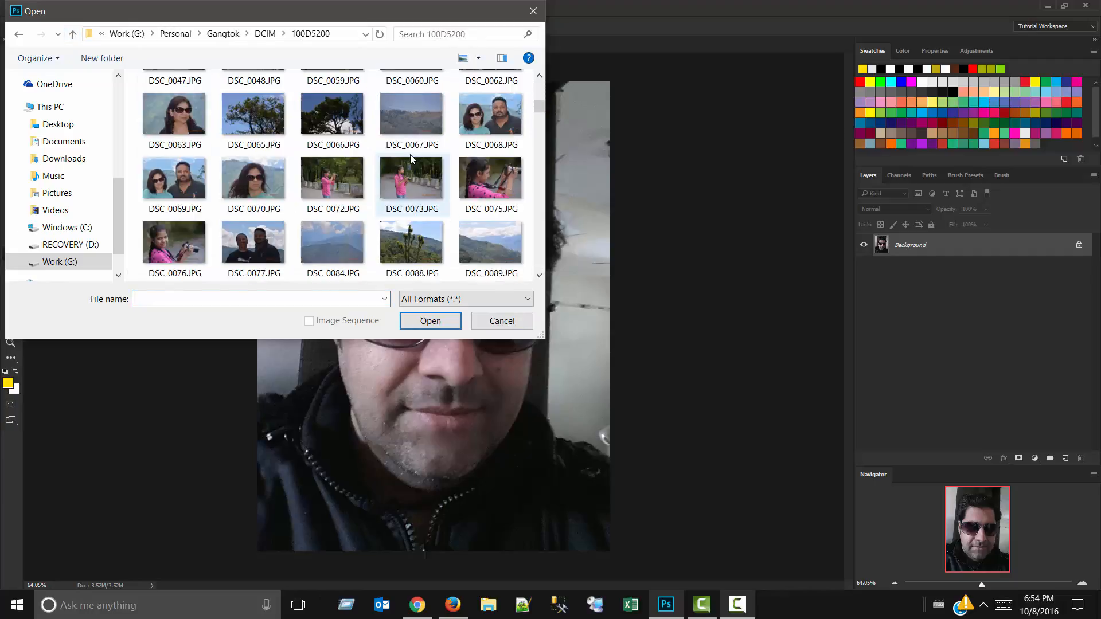
{"action": "scroll", "coordinate": [409, 148], "scroll_direction": "down", "scroll_amount": 10}
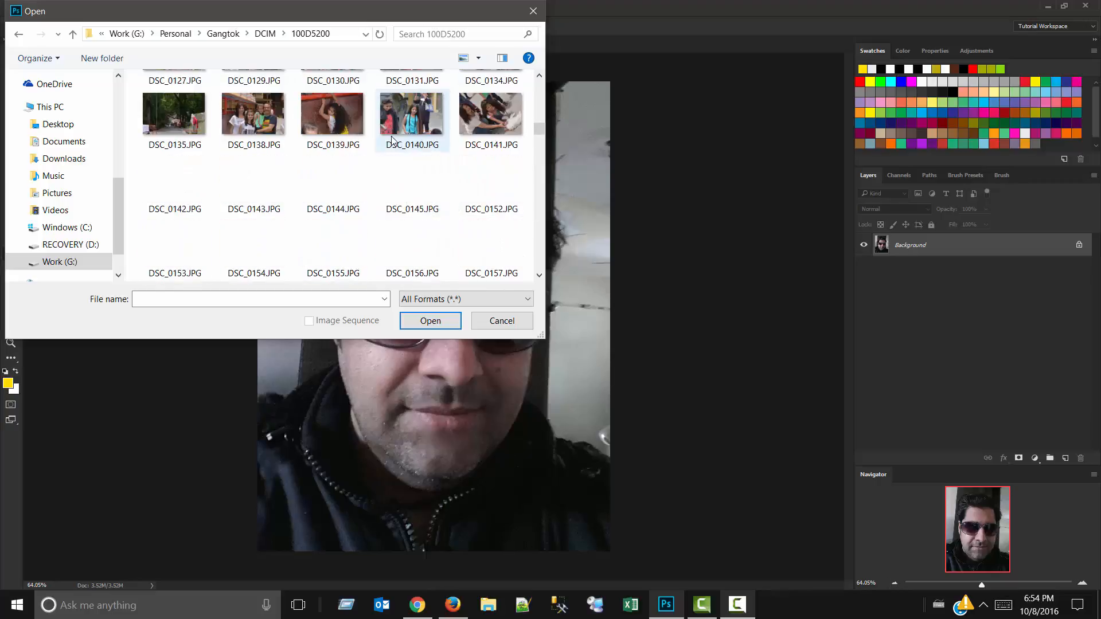
{"action": "scroll", "coordinate": [385, 133], "scroll_direction": "up", "scroll_amount": 1}
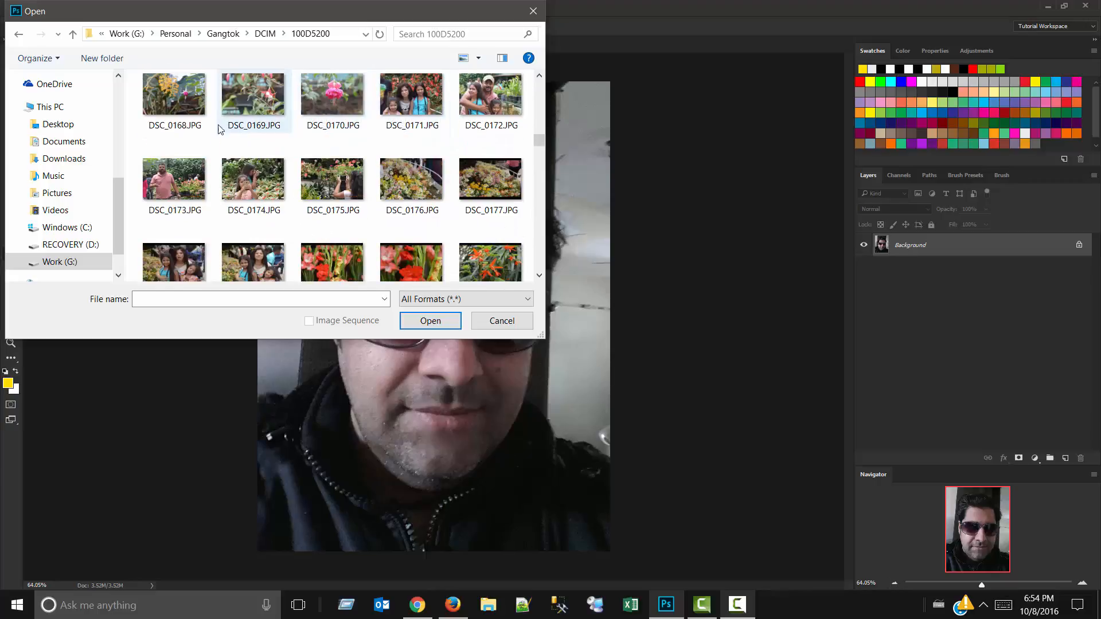
{"action": "double_click", "coordinate": [441, 254]}
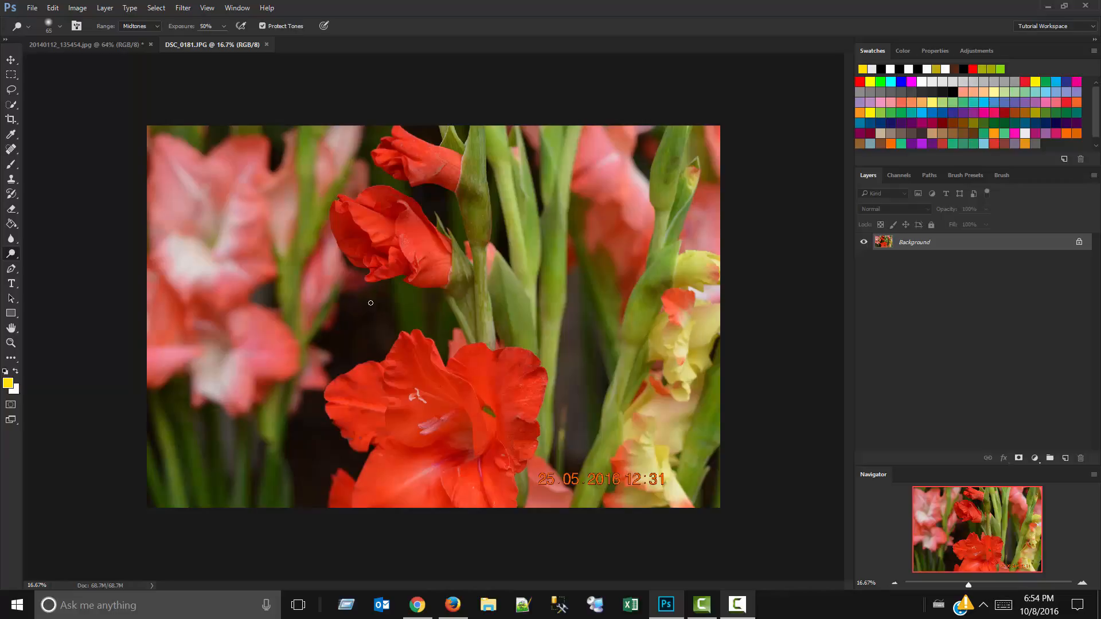
Lighten areas around the lower red flower with a 605 px Dodge brush, and undo the last stroke.
{"action": "left_click_drag", "start_coordinate": [378, 313], "coordinate": [412, 299]}
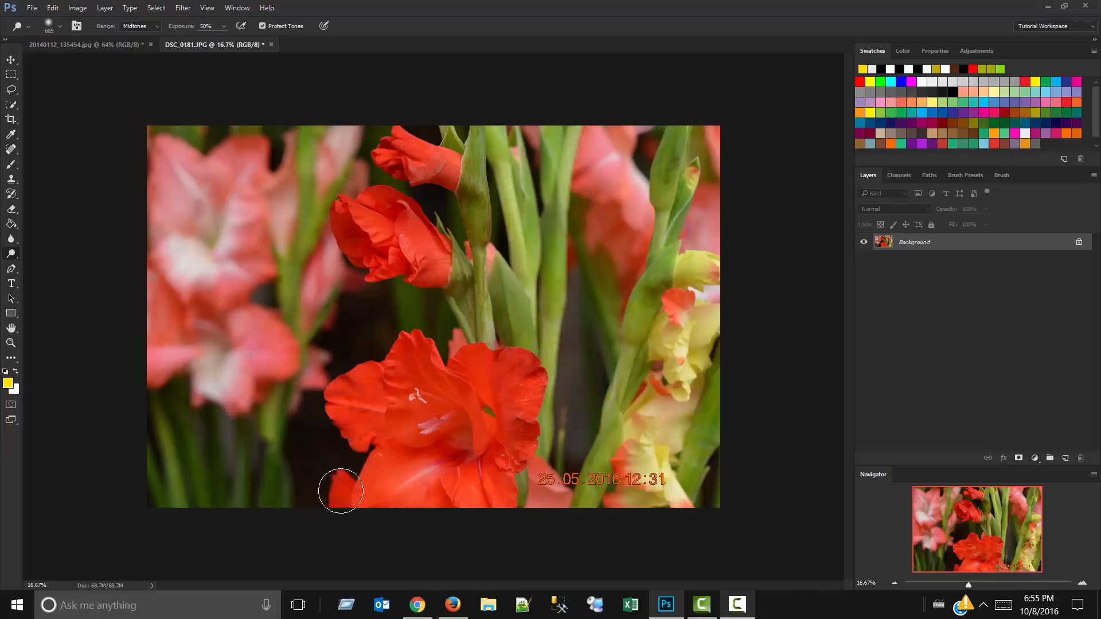
{"action": "mouse_move", "coordinate": [529, 494]}
{"action": "left_mouse_down"}
{"action": "mouse_move", "coordinate": [538, 463]}
{"action": "mouse_move", "coordinate": [548, 473]}
{"action": "left_mouse_up"}
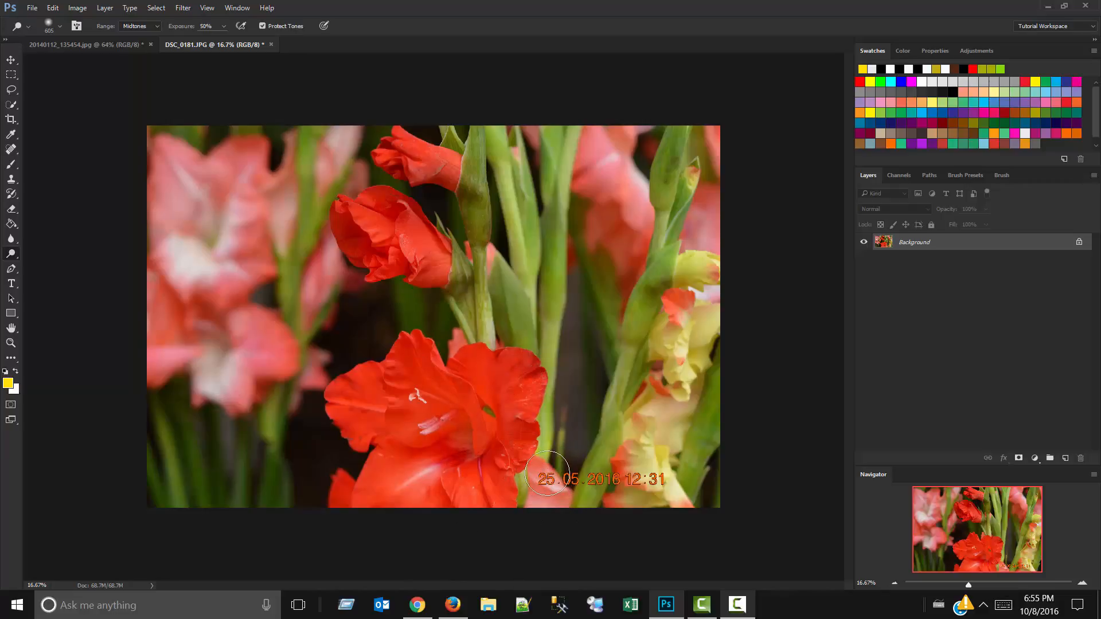
{"action": "key", "text": "ctrl+z"}
{"action": "scroll", "coordinate": [536, 474], "scroll_direction": "up", "scroll_amount": 6}
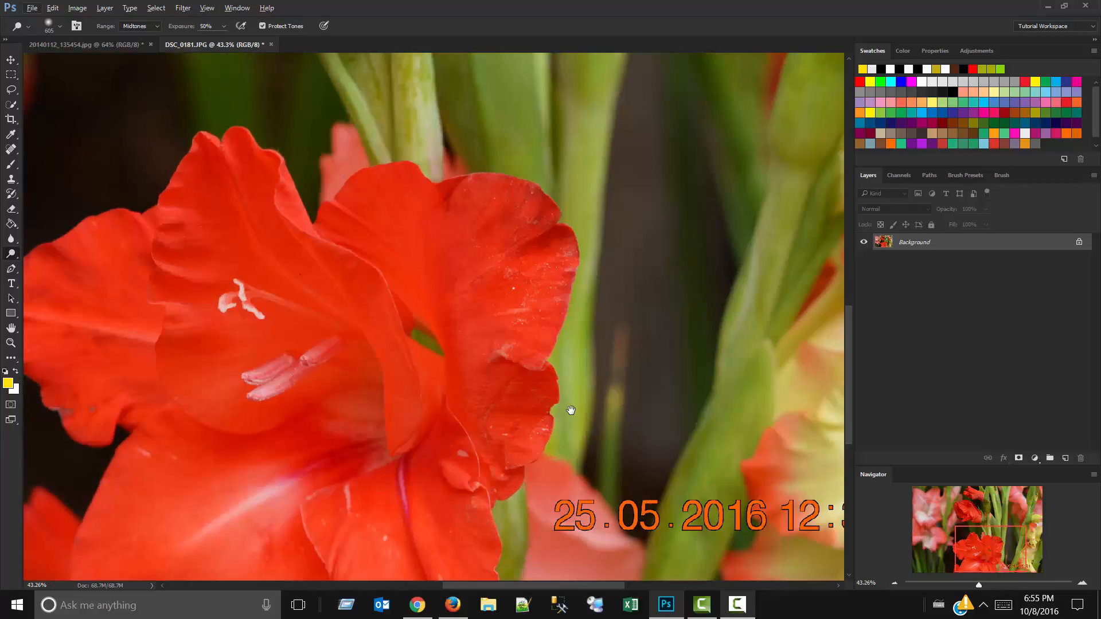
{"action": "left_click_drag", "start_coordinate": [571, 410], "coordinate": [448, 228]}
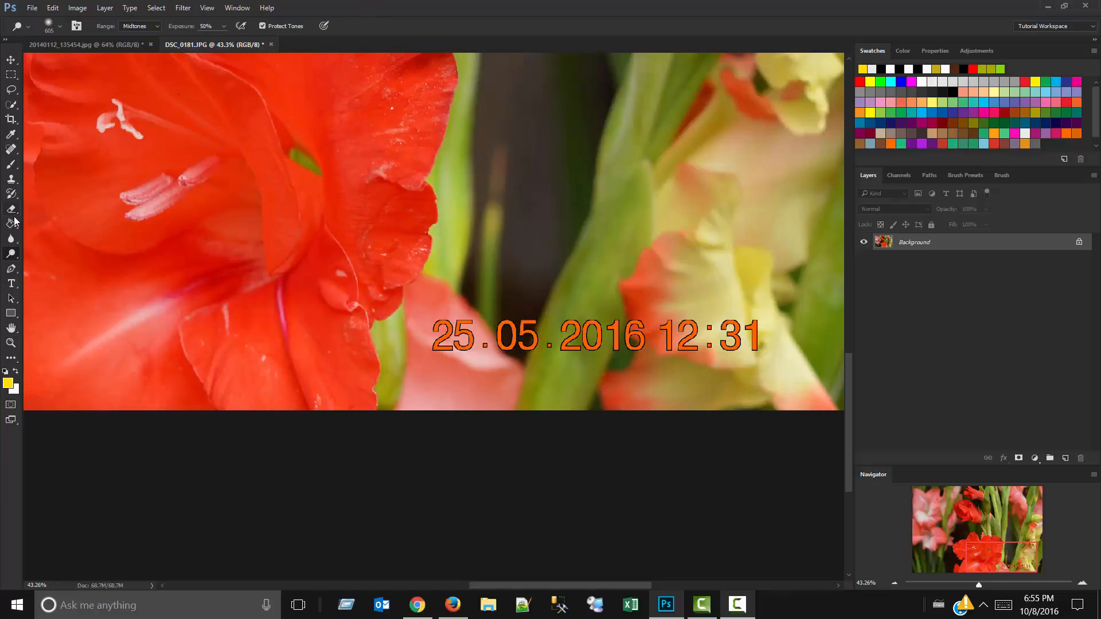
Darken the petals of the lower red flower with a 287 px Burn brush at Midtones range and 50% exposure.
{"action": "right_click", "coordinate": [11, 254]}
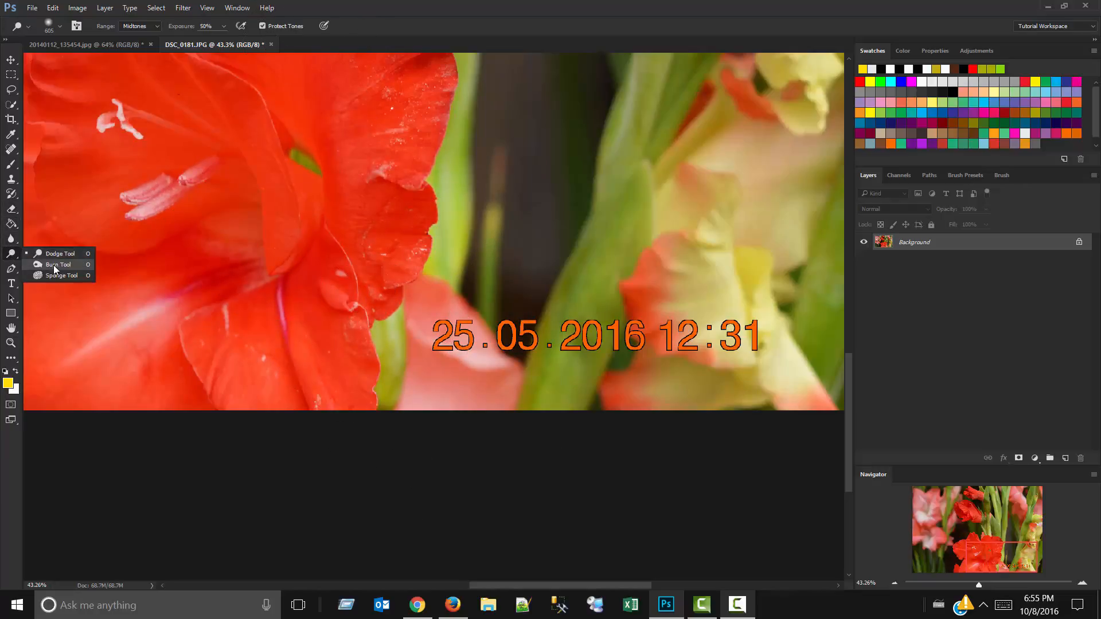
{"action": "left_click", "coordinate": [49, 262]}
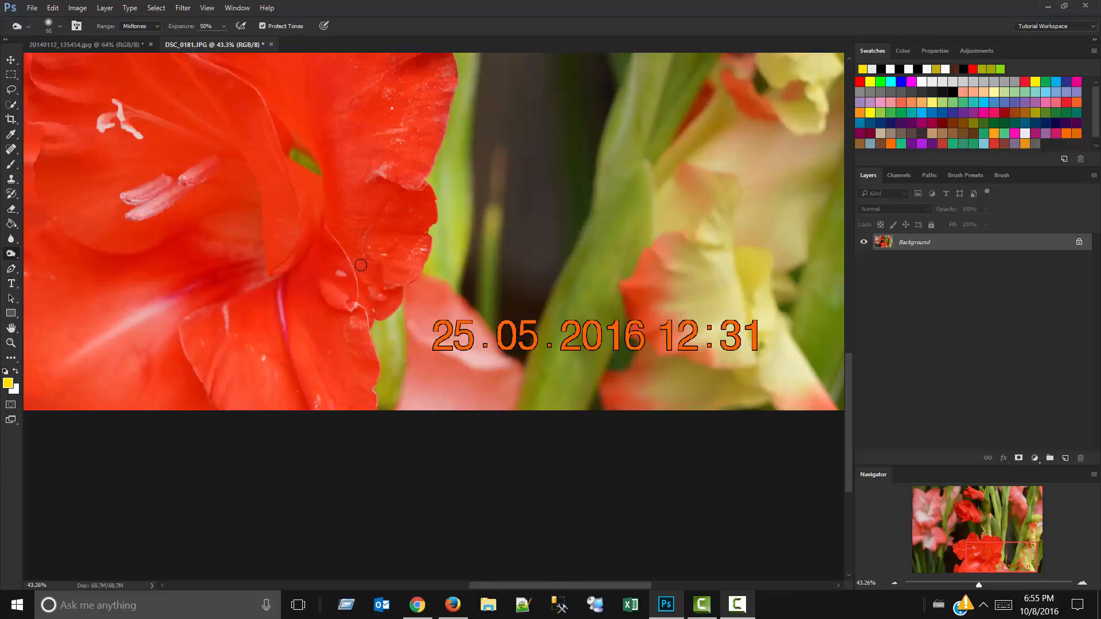
{"action": "left_click_drag", "start_coordinate": [377, 242], "coordinate": [405, 242]}
{"action": "mouse_move", "coordinate": [461, 302]}
{"action": "left_mouse_down"}
{"action": "mouse_move", "coordinate": [419, 275]}
{"action": "mouse_move", "coordinate": [451, 379]}
{"action": "mouse_move", "coordinate": [515, 380]}
{"action": "left_mouse_up"}
{"action": "mouse_move", "coordinate": [452, 258]}
{"action": "left_mouse_down"}
{"action": "mouse_move", "coordinate": [482, 369]}
{"action": "mouse_move", "coordinate": [637, 376]}
{"action": "mouse_move", "coordinate": [609, 364]}
{"action": "mouse_move", "coordinate": [659, 285]}
{"action": "mouse_move", "coordinate": [663, 143]}
{"action": "mouse_move", "coordinate": [599, 225]}
{"action": "left_mouse_up"}
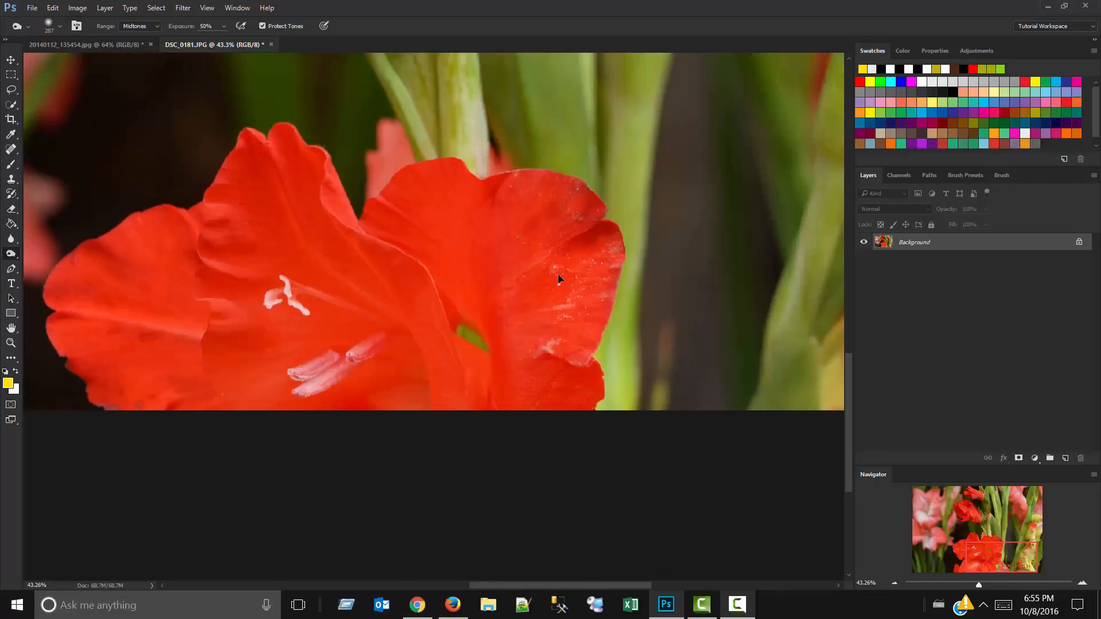
Duplicate the background layer offset over the original, and activate the Sponge tool in Desaturate mode with 50% flow.
{"action": "key", "text": "ctrl+j"}
{"action": "right_click", "coordinate": [11, 254]}
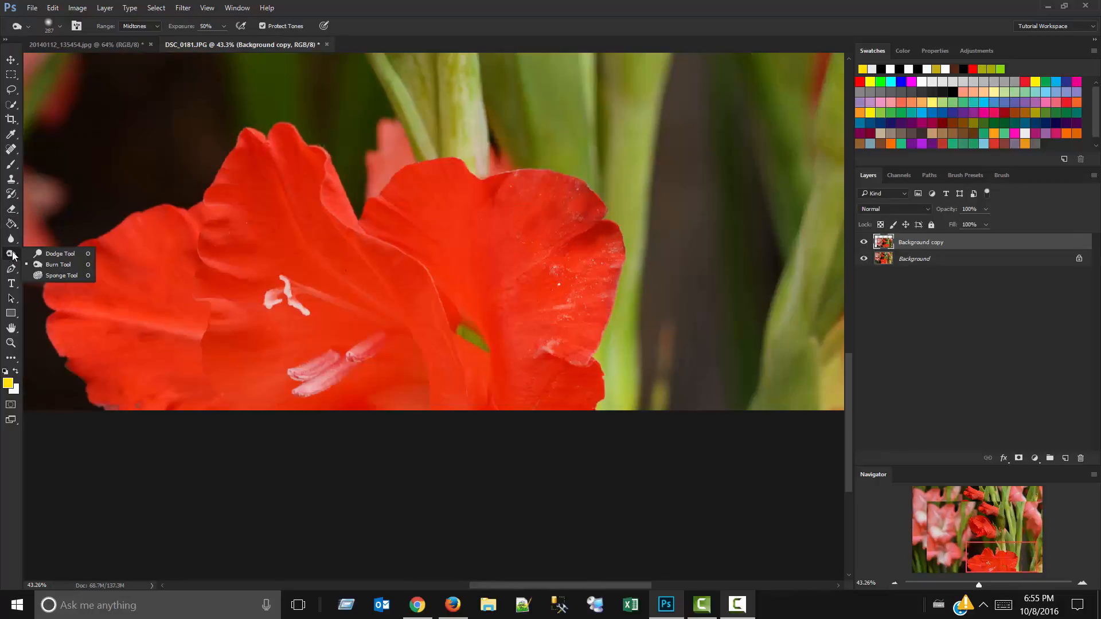
{"action": "left_click", "coordinate": [51, 276]}
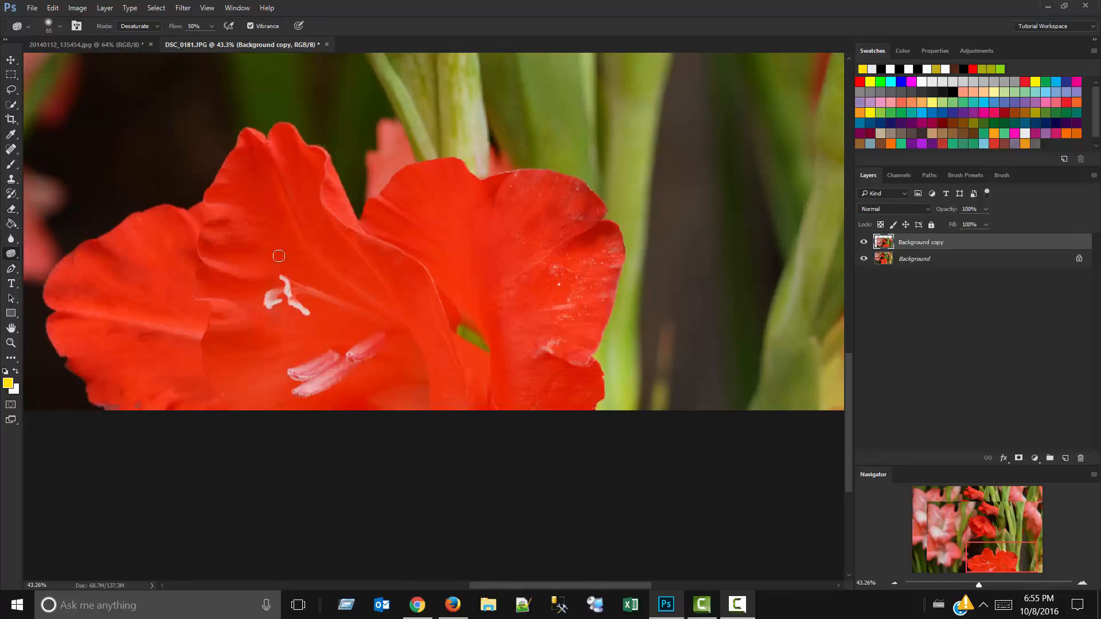
Switch from the Sponge tool to the Dodge tool, and activate the Move tool with the whole photo in view.
{"action": "right_click", "coordinate": [4, 254]}
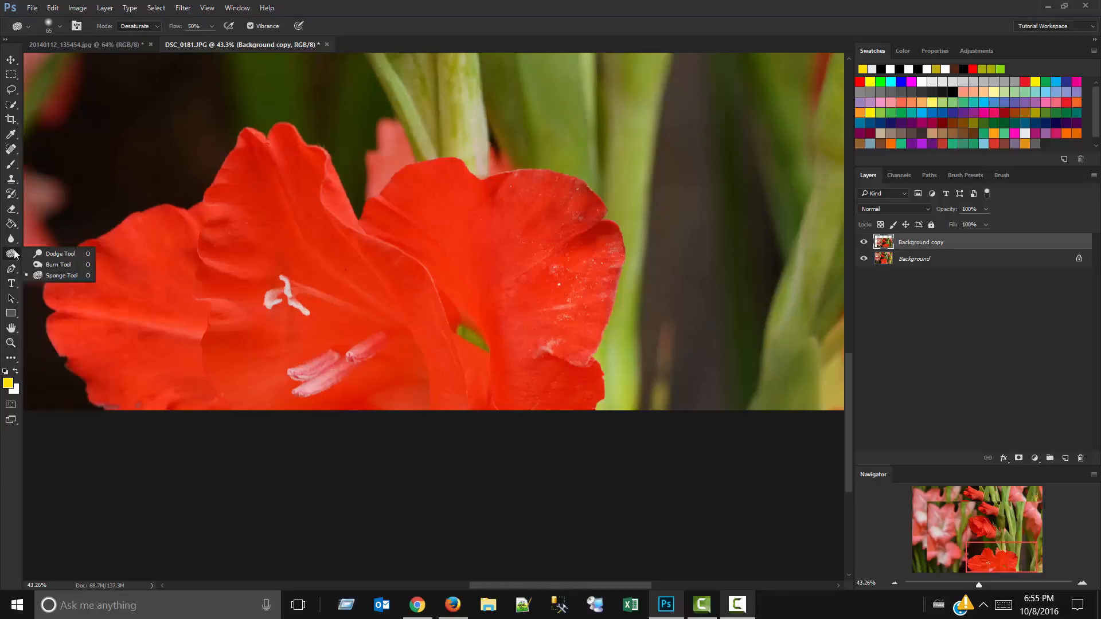
{"action": "left_click", "coordinate": [46, 258]}
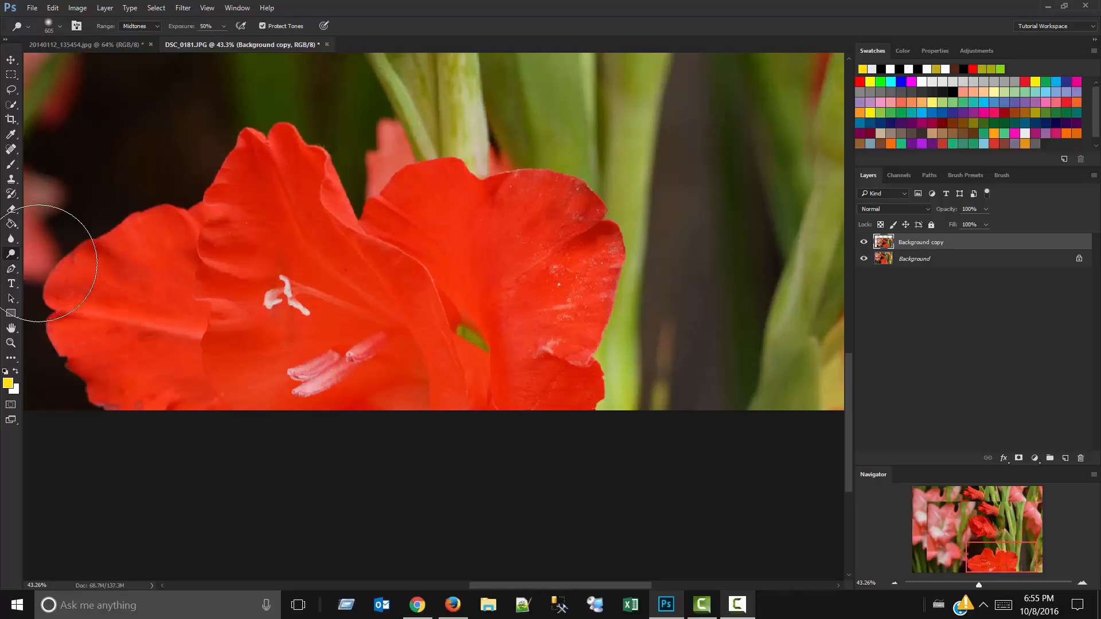
{"action": "left_click", "coordinate": [10, 60]}
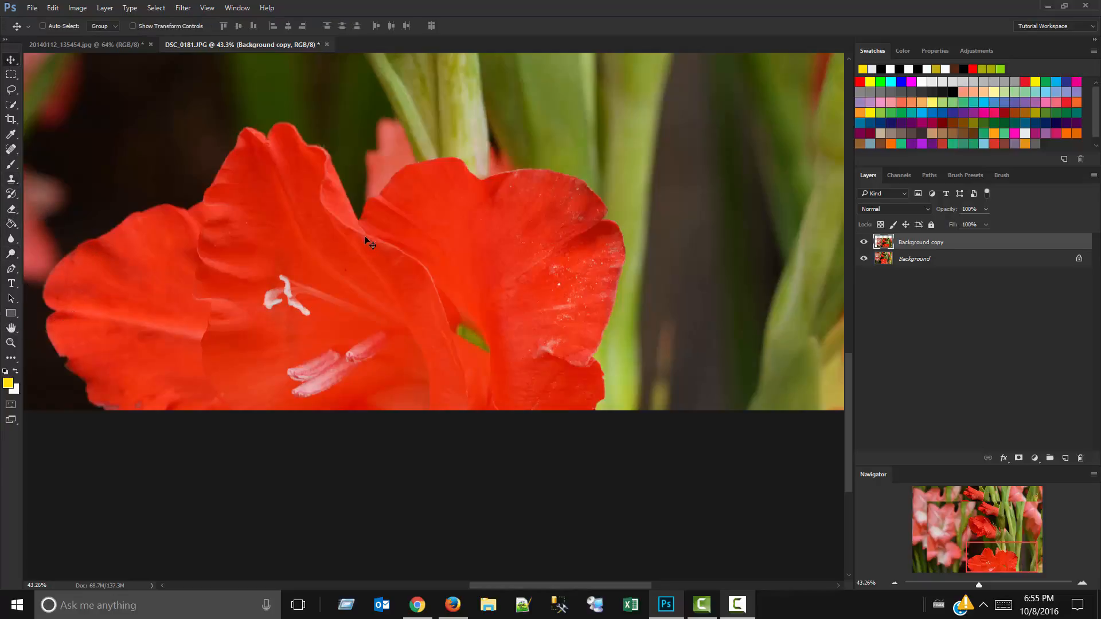
{"action": "scroll", "coordinate": [362, 223], "scroll_direction": "down", "scroll_amount": 3}
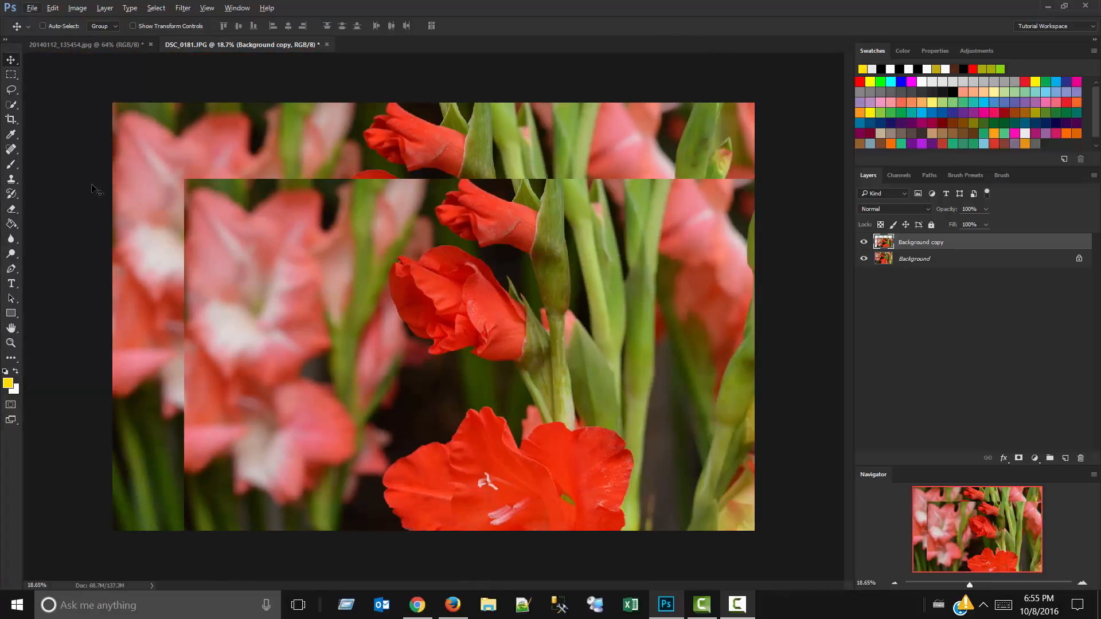
Reactivate the Sponge tool and delete the offset Background copy layer.
{"action": "right_click", "coordinate": [11, 253]}
{"action": "left_click", "coordinate": [49, 276]}
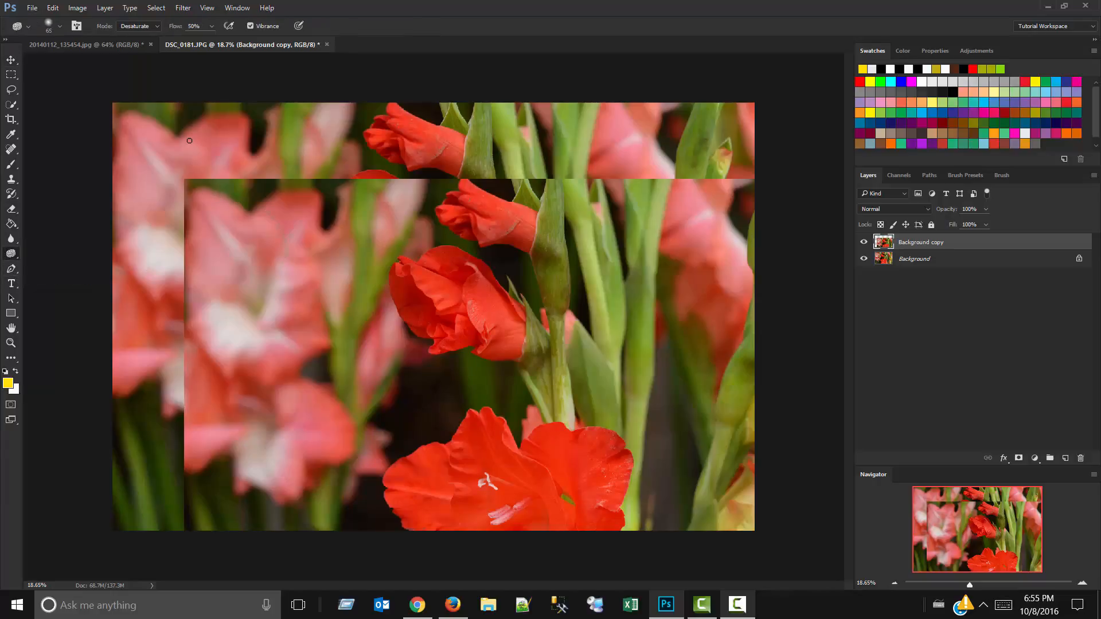
{"action": "key", "text": "Delete"}
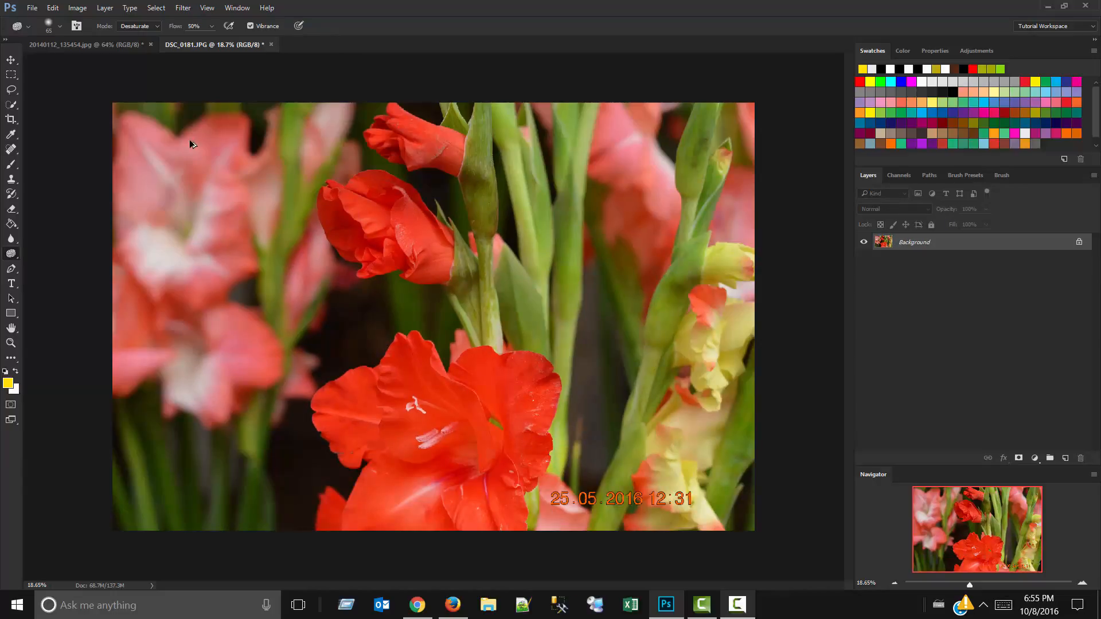
Return the toning tool group to the Dodge tool, and activate the Type tool.
{"action": "right_click", "coordinate": [11, 254]}
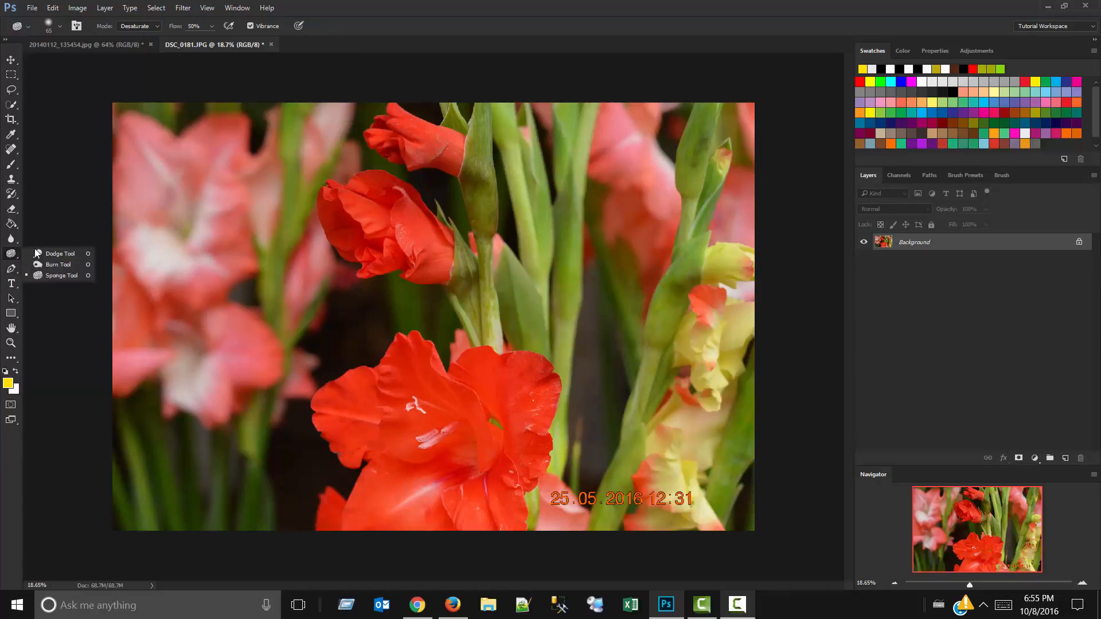
{"action": "left_click", "coordinate": [49, 253]}
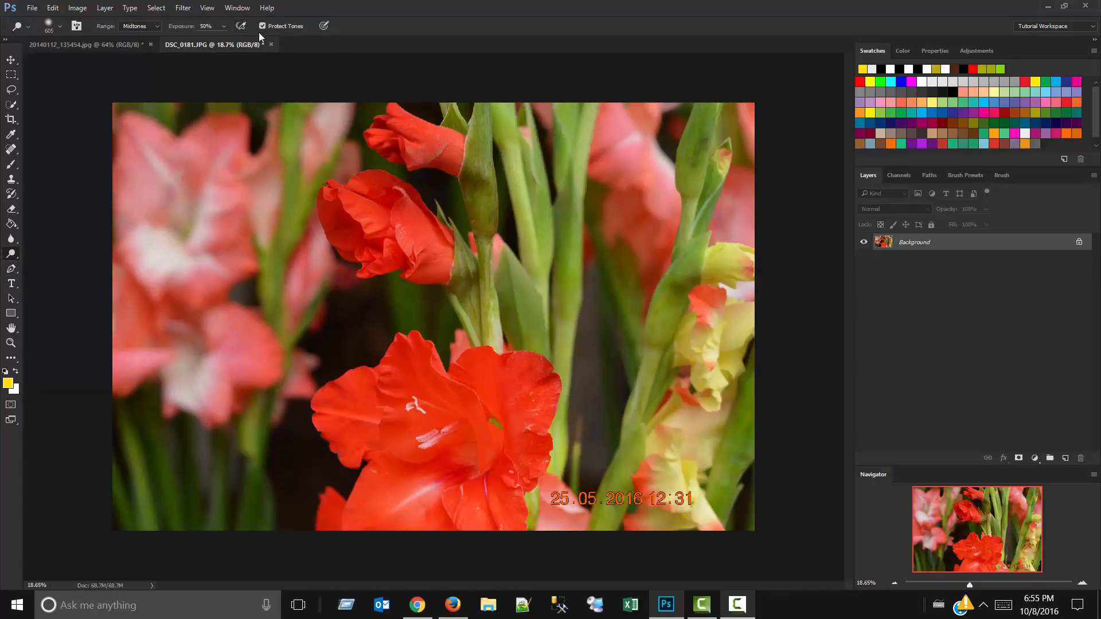
{"action": "left_click", "coordinate": [12, 283]}
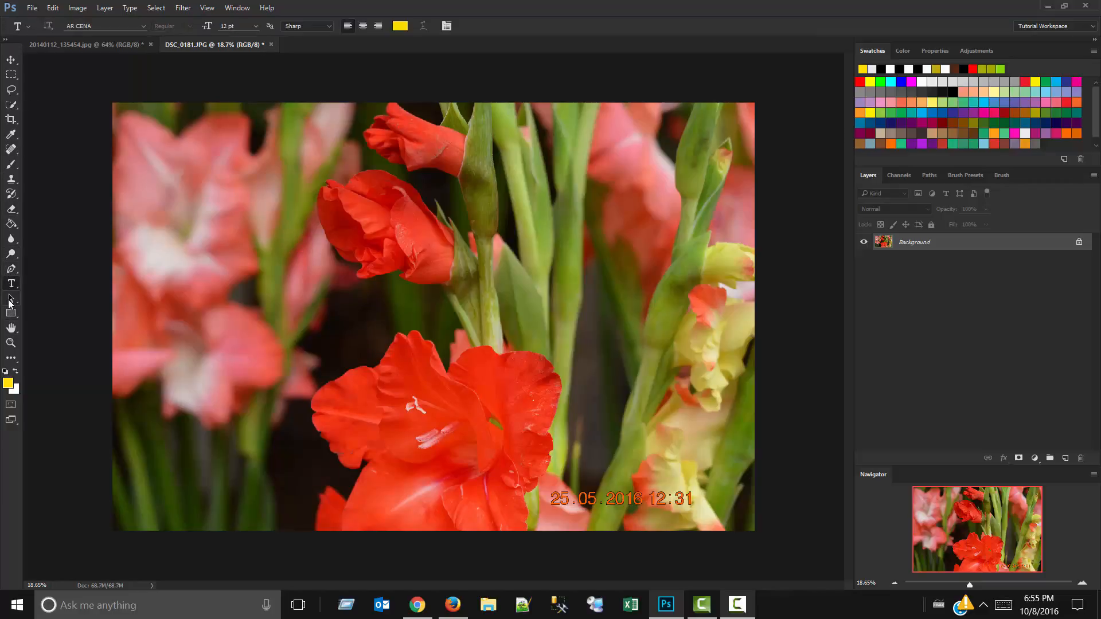
Close DSC_0181.JPG and 20140112_135454.jpg without saving their changes.
{"action": "left_click", "coordinate": [271, 44]}
{"action": "left_click", "coordinate": [548, 229]}
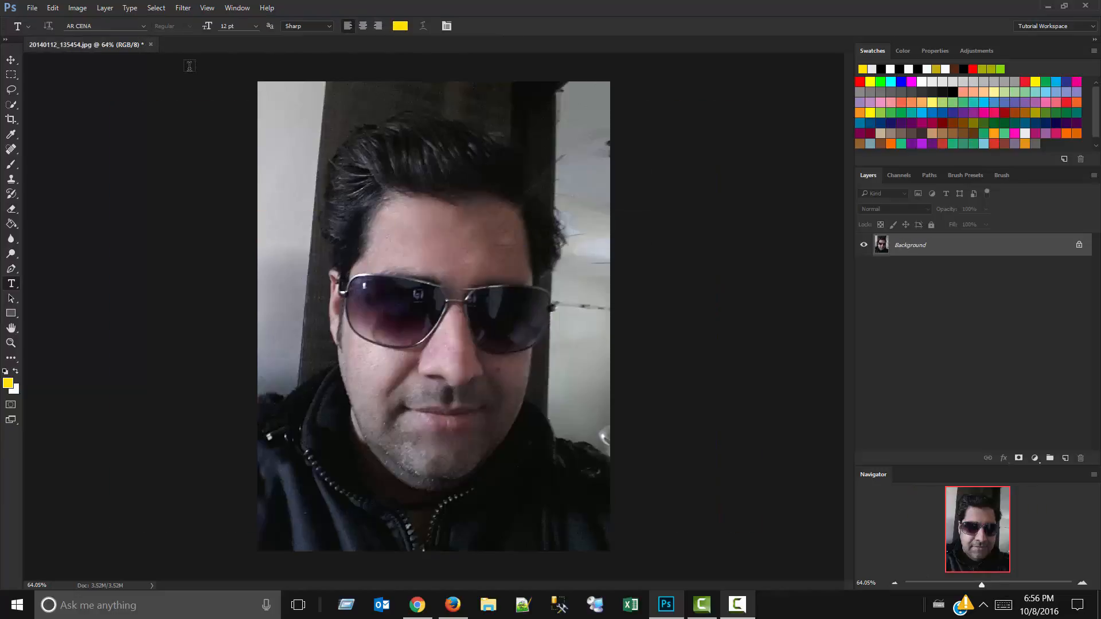
{"action": "left_click", "coordinate": [151, 45]}
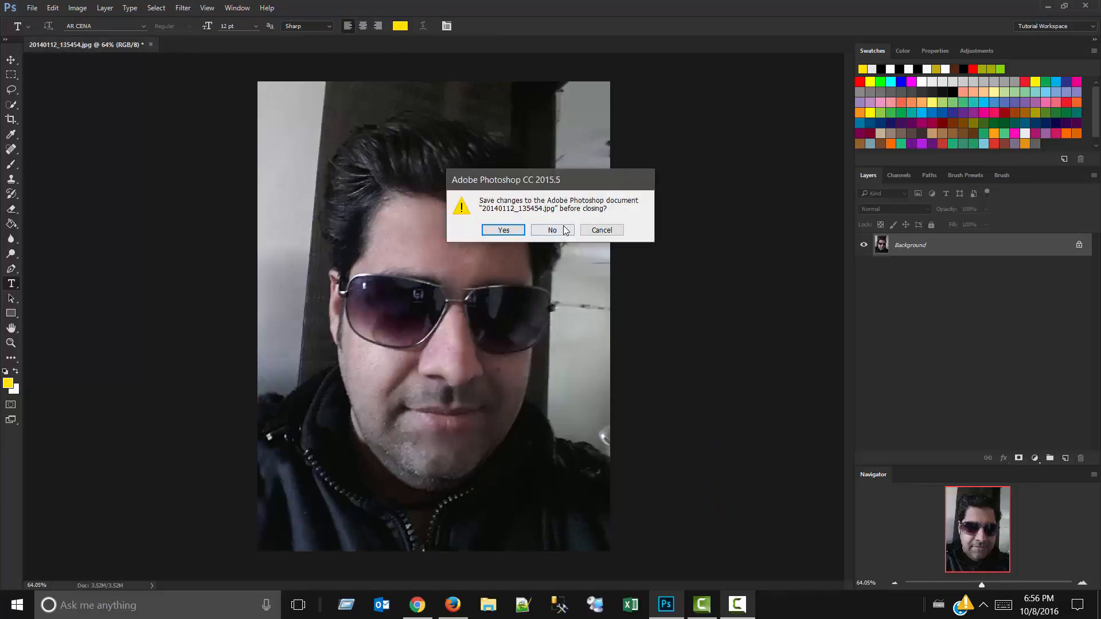
{"action": "left_click", "coordinate": [565, 230]}
Create a new document from the 1280 px X 720 px preset at 300 pixels/inch with a white background.
{"action": "left_click", "coordinate": [30, 7]}
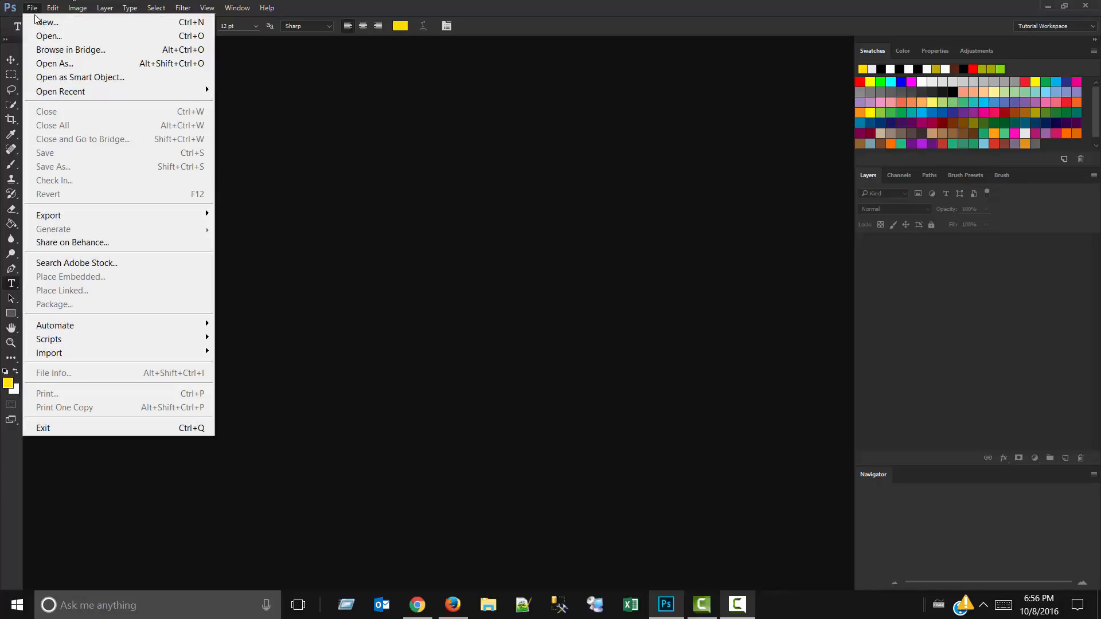
{"action": "left_click", "coordinate": [40, 21]}
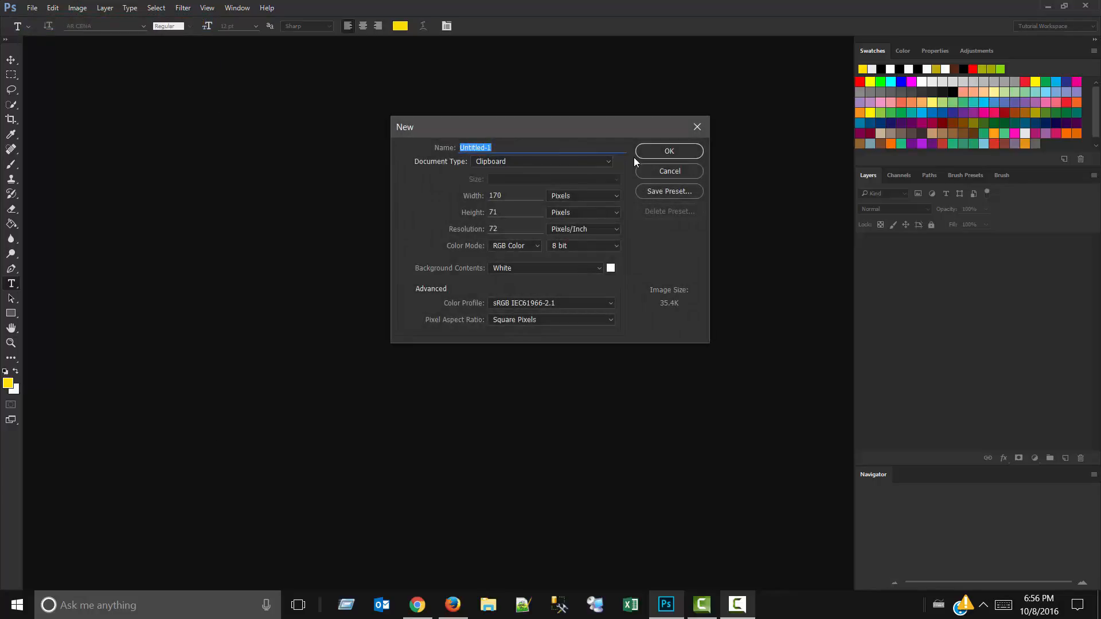
{"action": "left_click", "coordinate": [571, 163]}
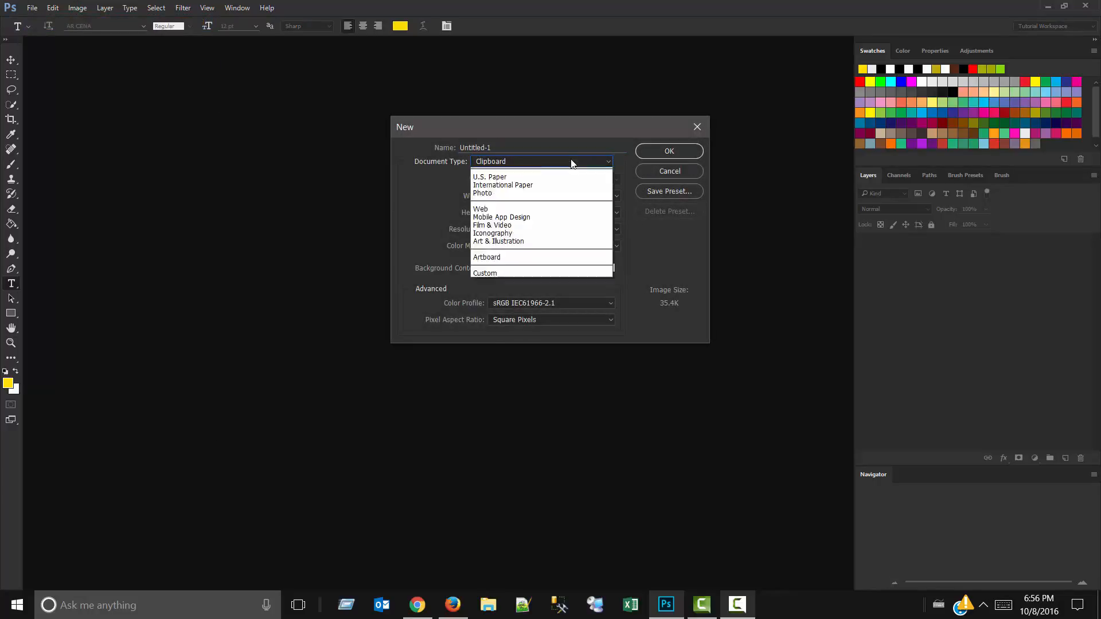
{"action": "left_click", "coordinate": [553, 196]}
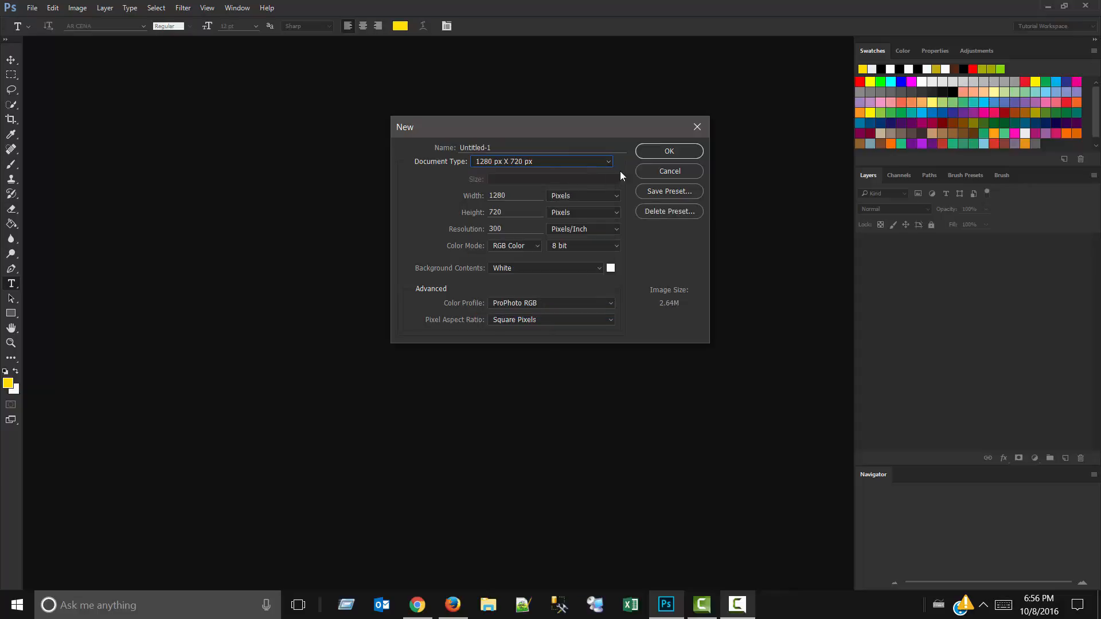
{"action": "left_click", "coordinate": [662, 150]}
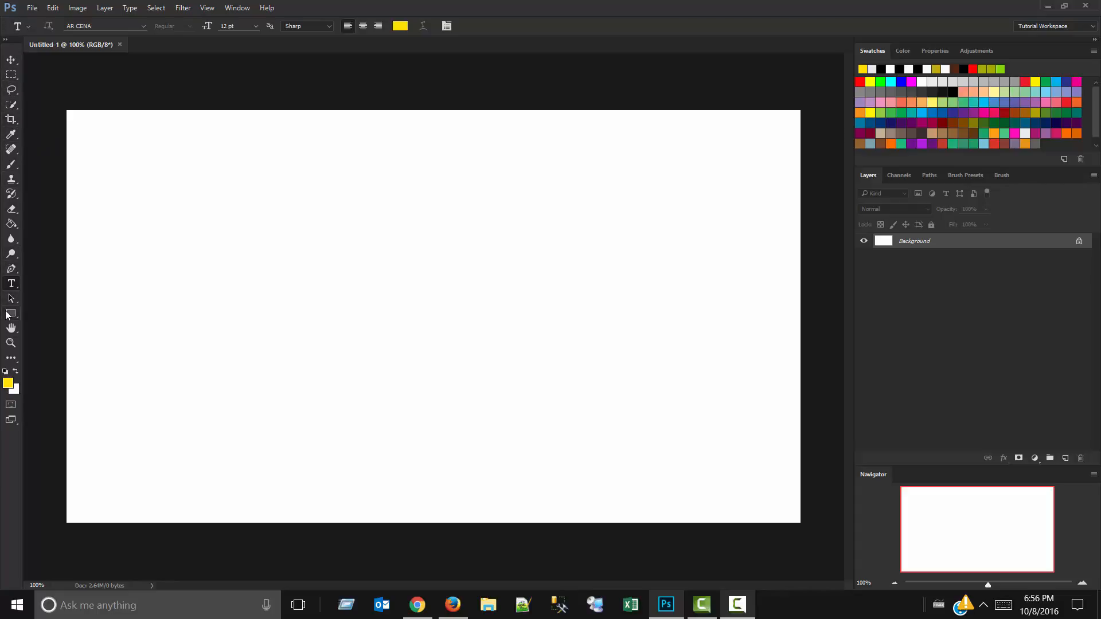
Activate the path selection tool, and switch to the Rectangle tool in Shape mode with a yellow fill.
{"action": "left_click_drag", "start_coordinate": [8, 299], "coordinate": [37, 298]}
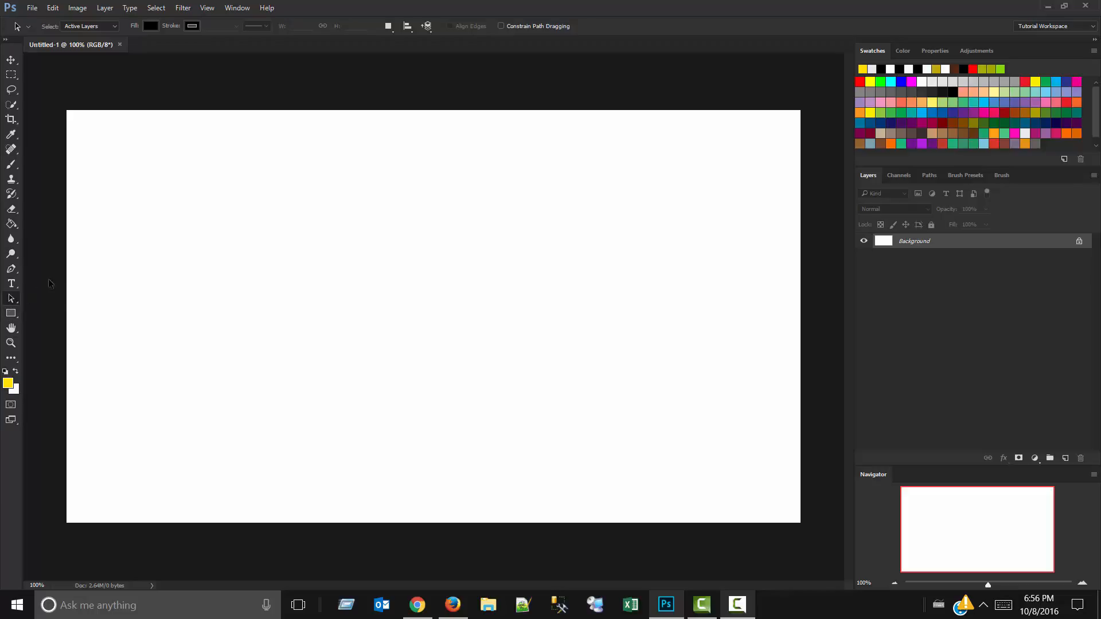
{"action": "left_click", "coordinate": [11, 313]}
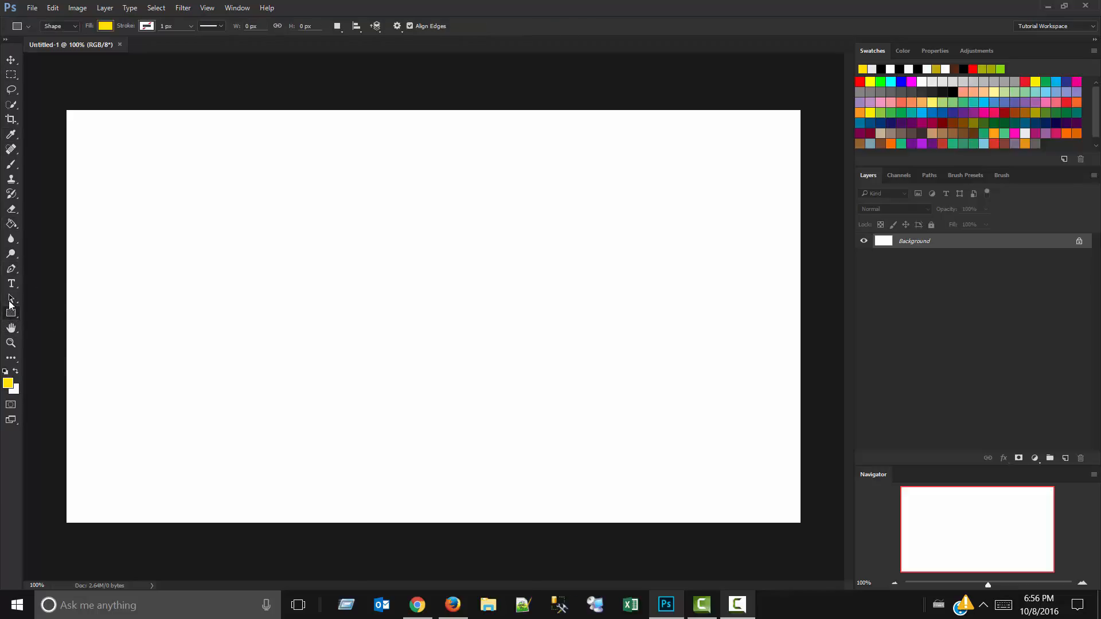
{"action": "right_click", "coordinate": [7, 312]}
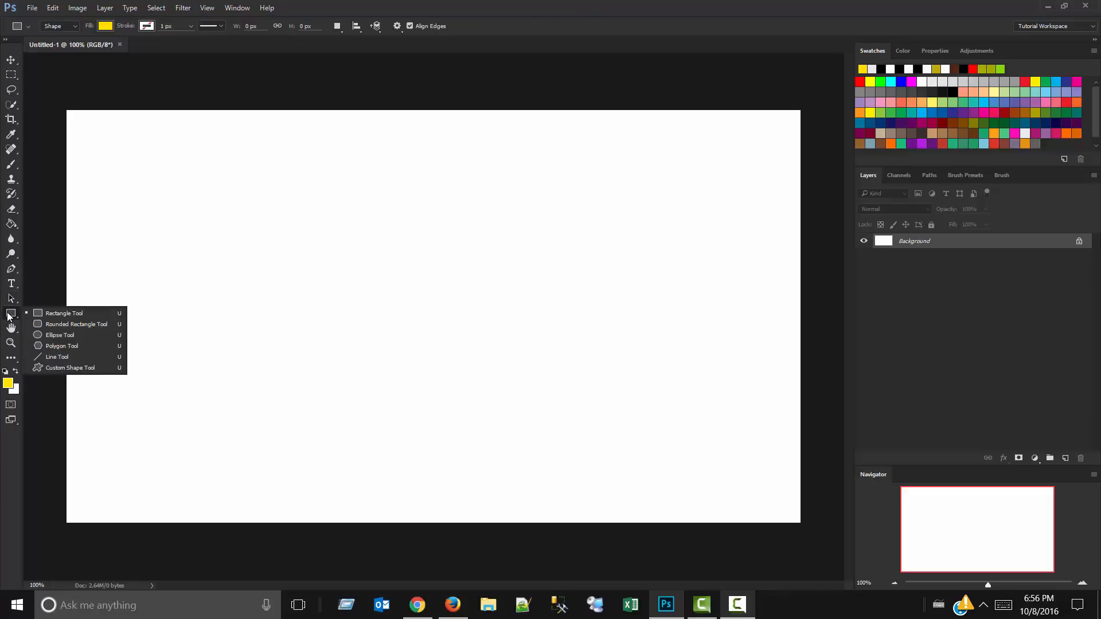
{"action": "left_click", "coordinate": [7, 313]}
{"action": "right_click", "coordinate": [5, 312]}
{"action": "left_click", "coordinate": [32, 313]}
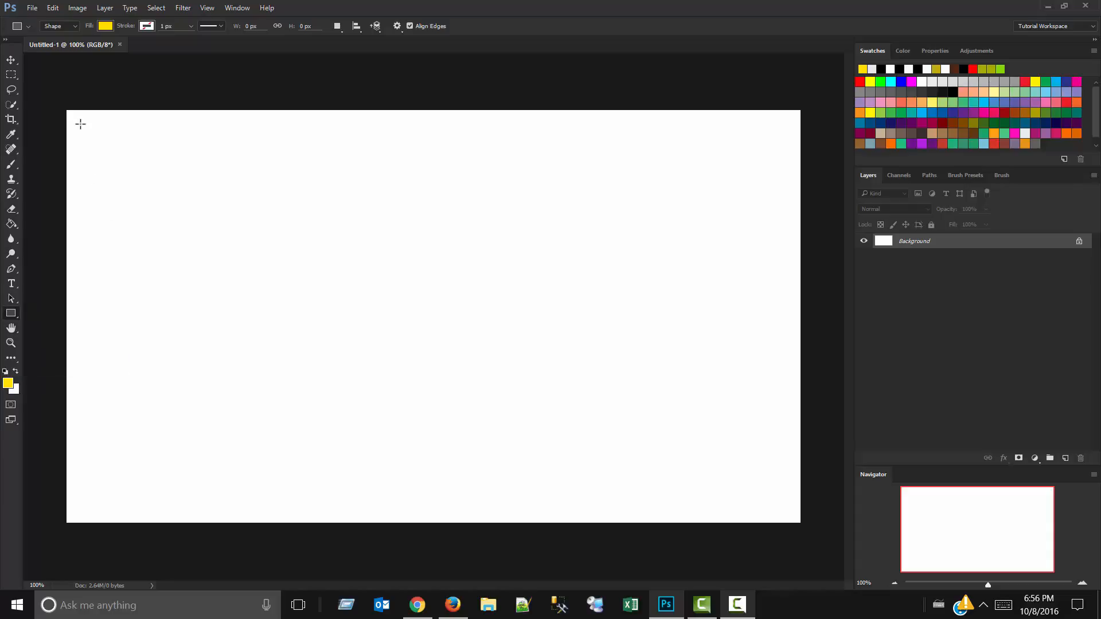
Draw a yellow rectangle about 1110 by 615 px over most of the canvas, and delete it.
{"action": "left_click_drag", "start_coordinate": [81, 124], "coordinate": [717, 476]}
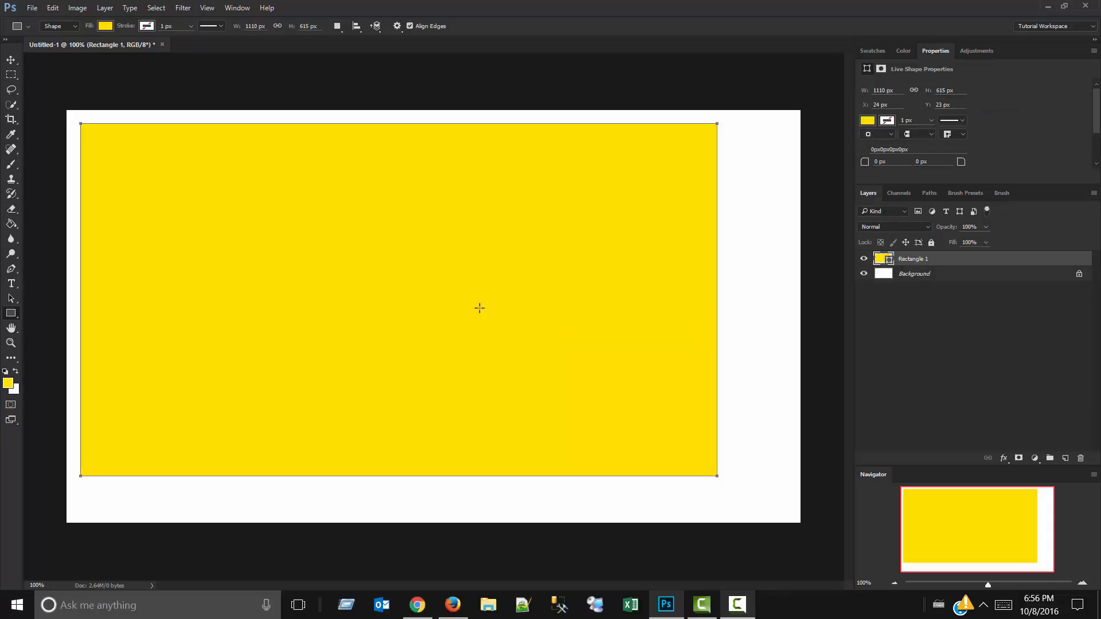
{"action": "key", "text": "v"}
{"action": "left_click_drag", "start_coordinate": [457, 307], "coordinate": [487, 317]}
{"action": "key", "text": "Delete"}
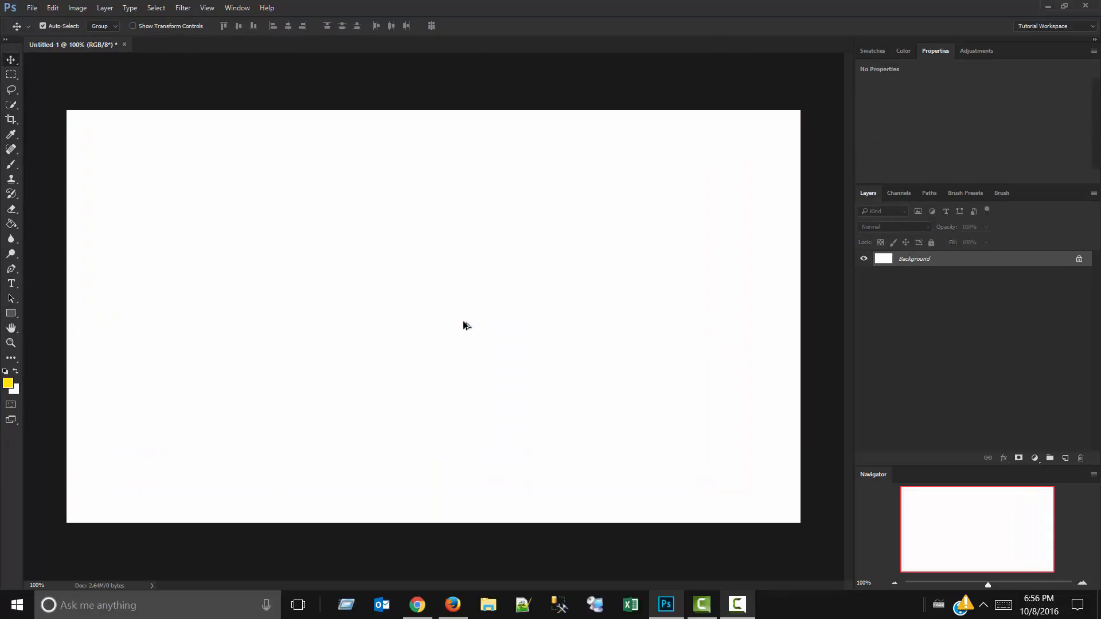
Draw a yellow rounded rectangle about 994 by 548 px with a 10 px radius, and move it to about X 86, Y 86 px.
{"action": "left_click", "coordinate": [13, 315]}
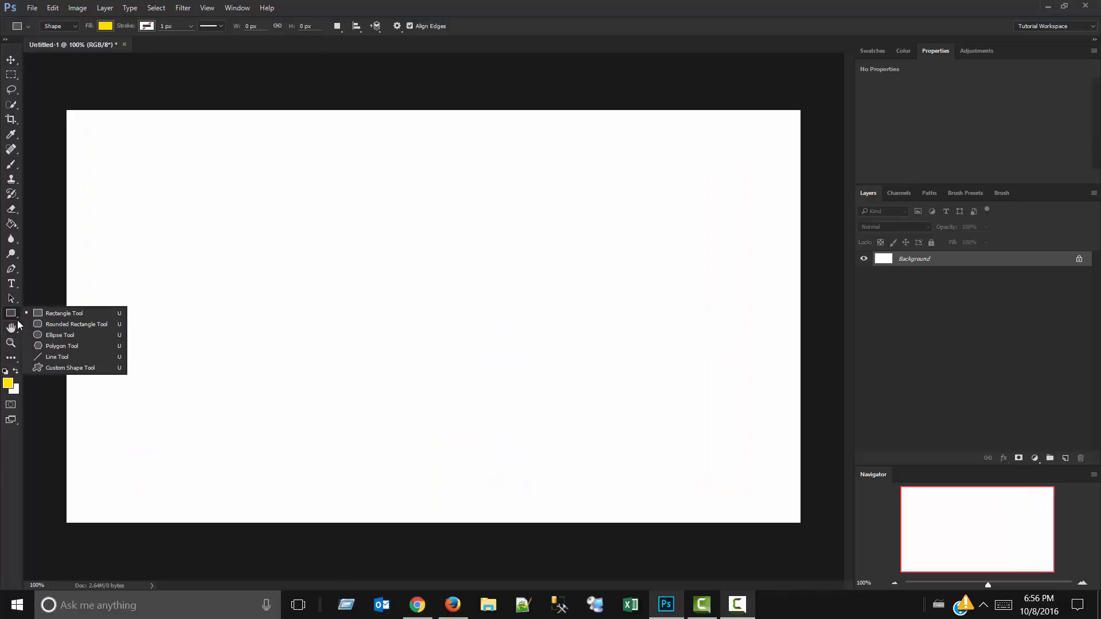
{"action": "left_click", "coordinate": [33, 325]}
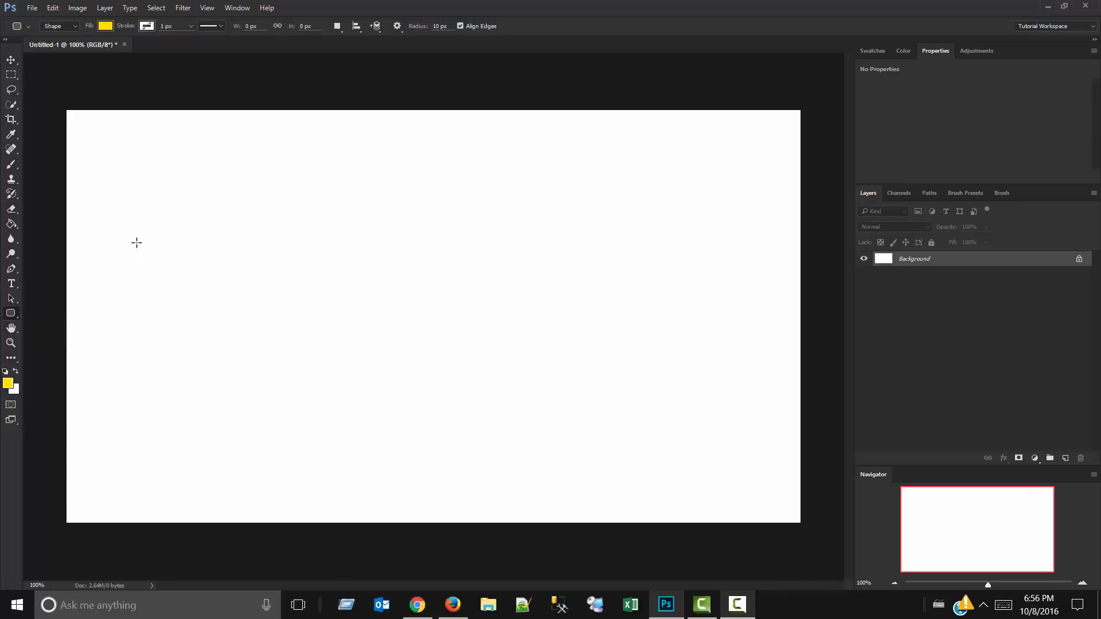
{"action": "left_click_drag", "start_coordinate": [91, 153], "coordinate": [660, 467]}
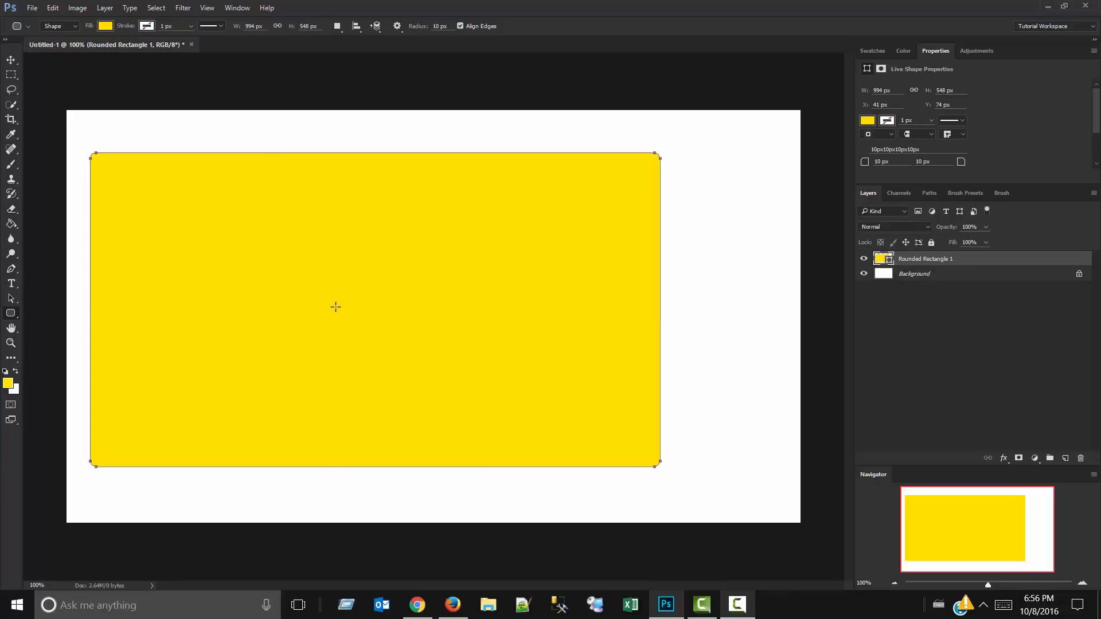
{"action": "key", "text": "v"}
{"action": "mouse_move", "coordinate": [336, 307]}
{"action": "left_mouse_down"}
{"action": "mouse_move", "coordinate": [386, 329]}
{"action": "mouse_move", "coordinate": [335, 302]}
{"action": "left_mouse_up"}
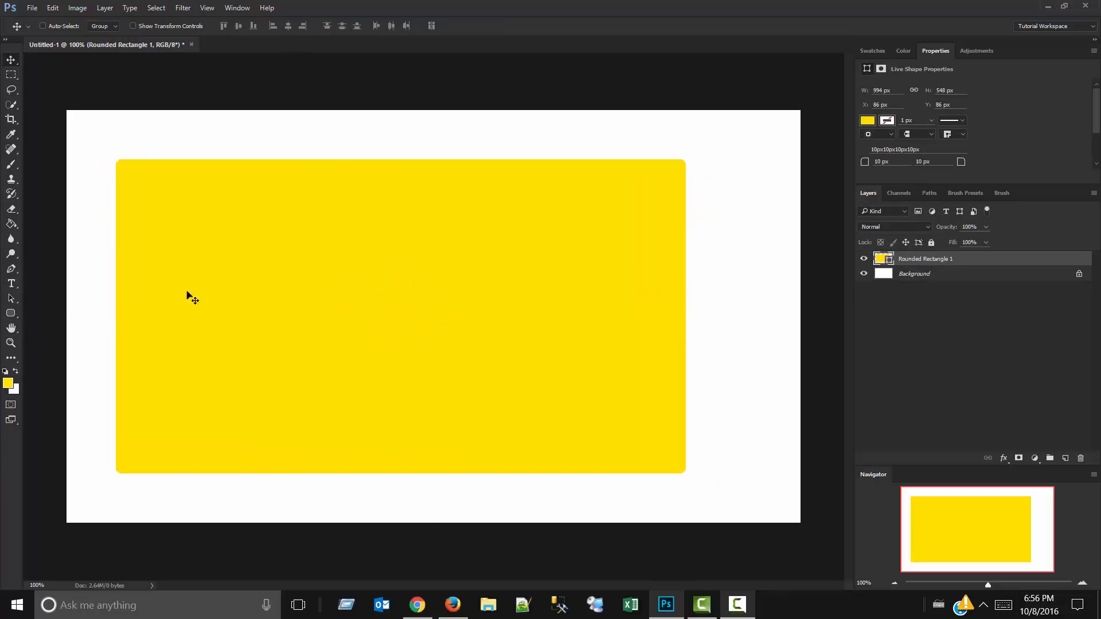
{"action": "left_click", "coordinate": [15, 315]}
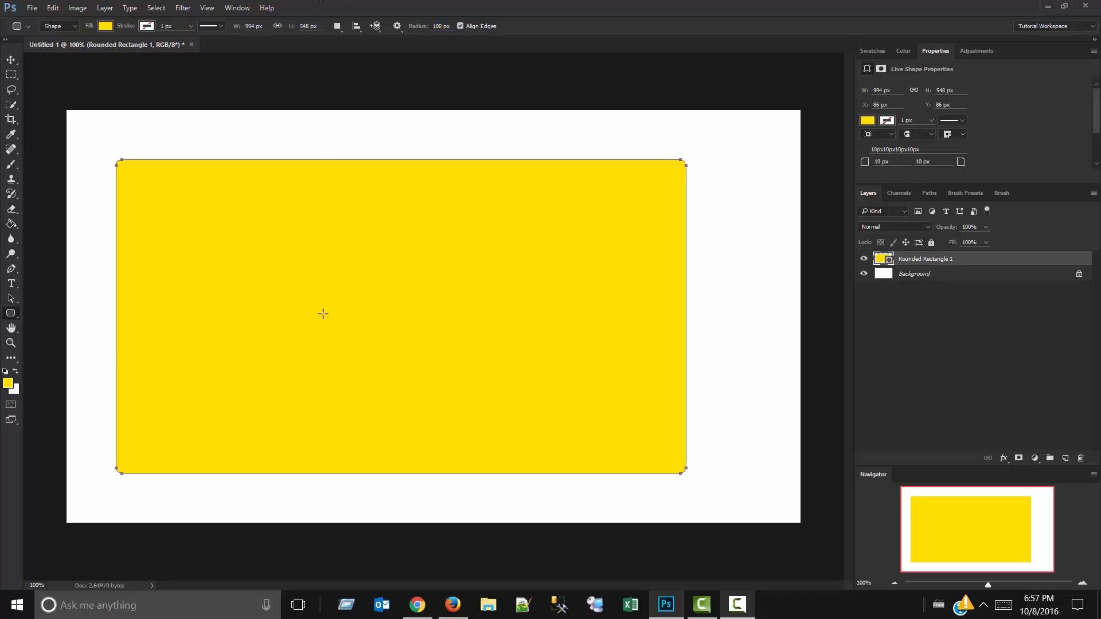
Set the foreground color to blue #040aff.
{"action": "left_click", "coordinate": [7, 383]}
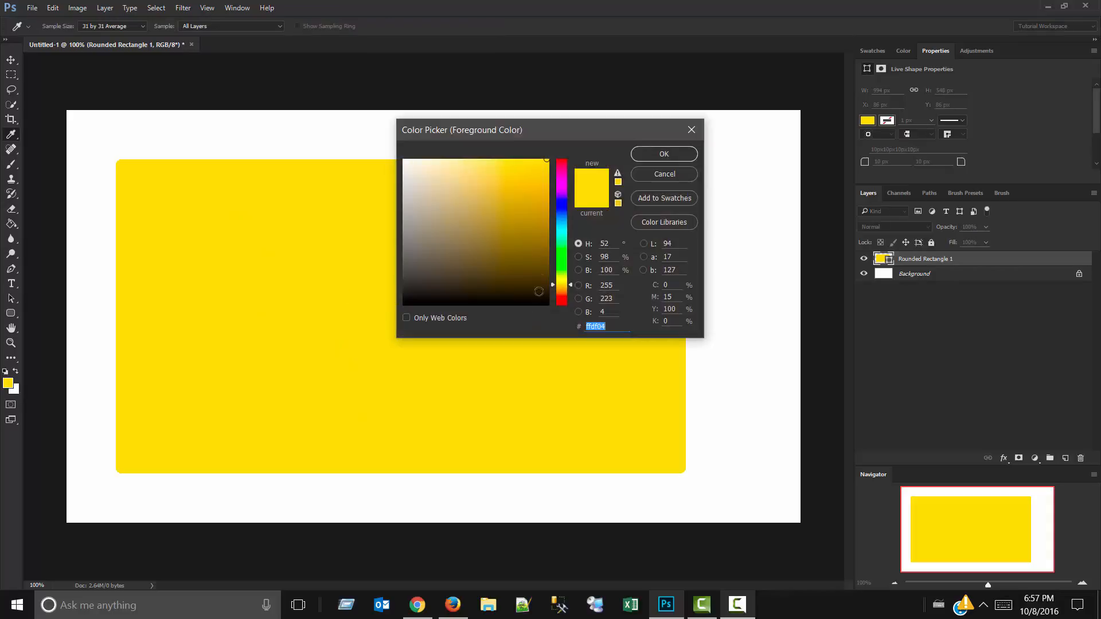
{"action": "left_click", "coordinate": [561, 208]}
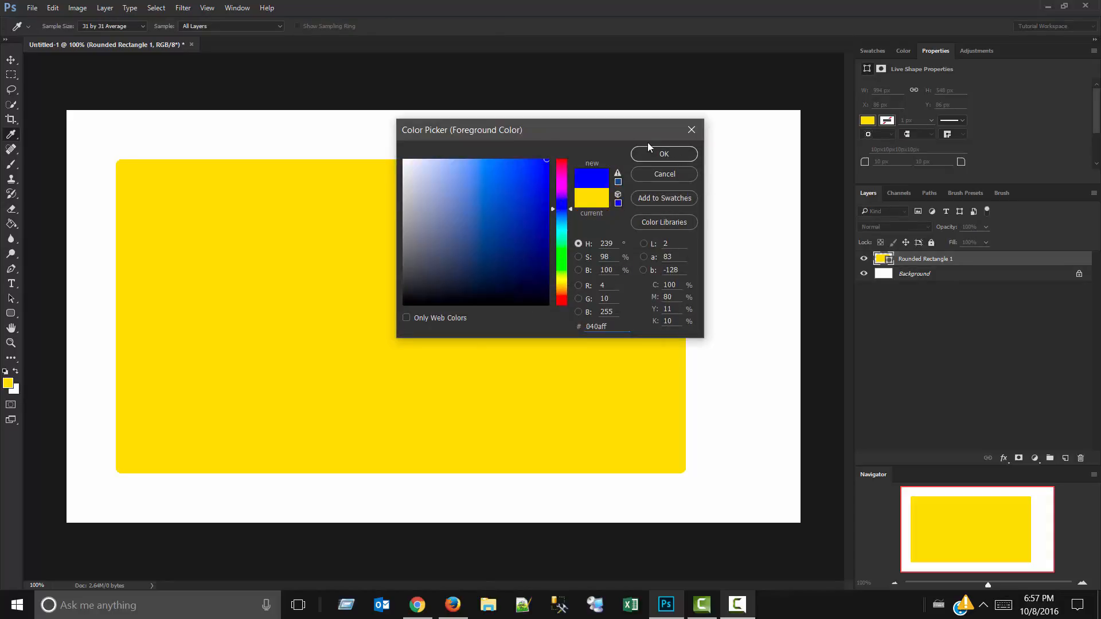
{"action": "left_click", "coordinate": [664, 154]}
Draw a rounded rectangle about 940 by 277 px with a 100 px radius, and move it to about X 312, Y 128 px.
{"action": "left_click_drag", "start_coordinate": [81, 139], "coordinate": [617, 294]}
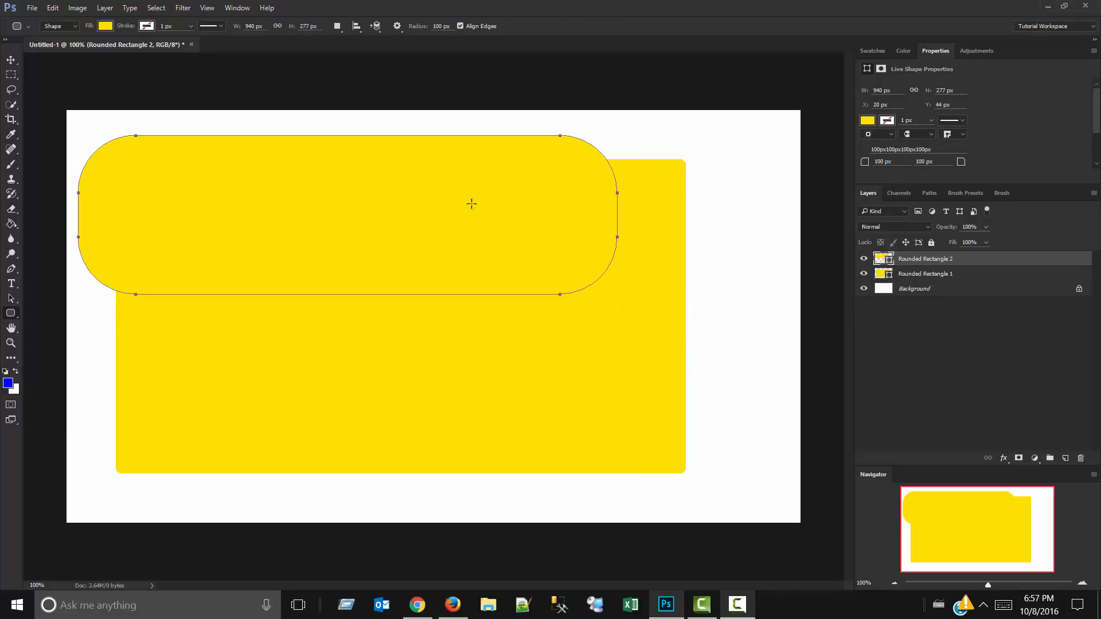
{"action": "key", "text": "v"}
{"action": "left_click_drag", "start_coordinate": [369, 174], "coordinate": [601, 270]}
Fill the second rounded rectangle with blue, and move it to about X 140, Y 103 px.
{"action": "left_click", "coordinate": [12, 313]}
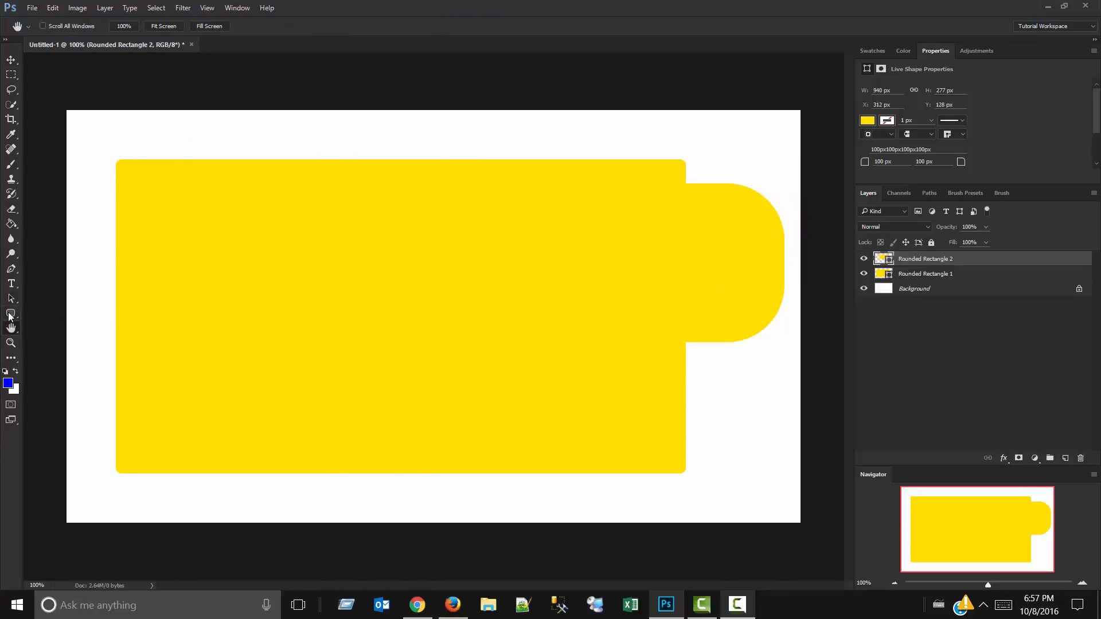
{"action": "left_click", "coordinate": [106, 26]}
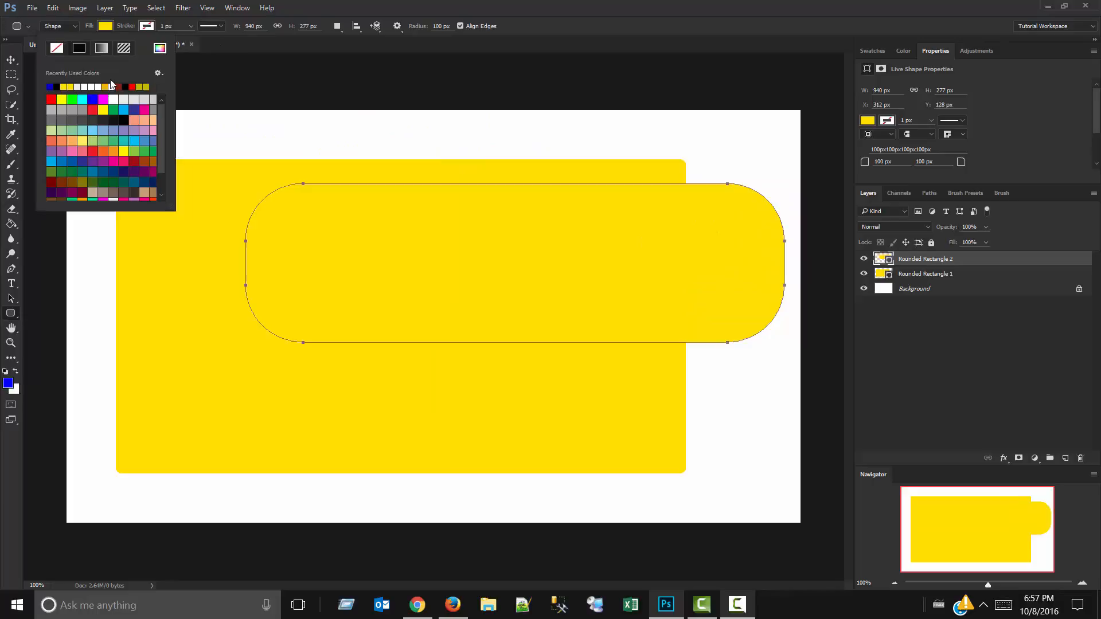
{"action": "left_click", "coordinate": [51, 87]}
{"action": "left_click", "coordinate": [311, 71]}
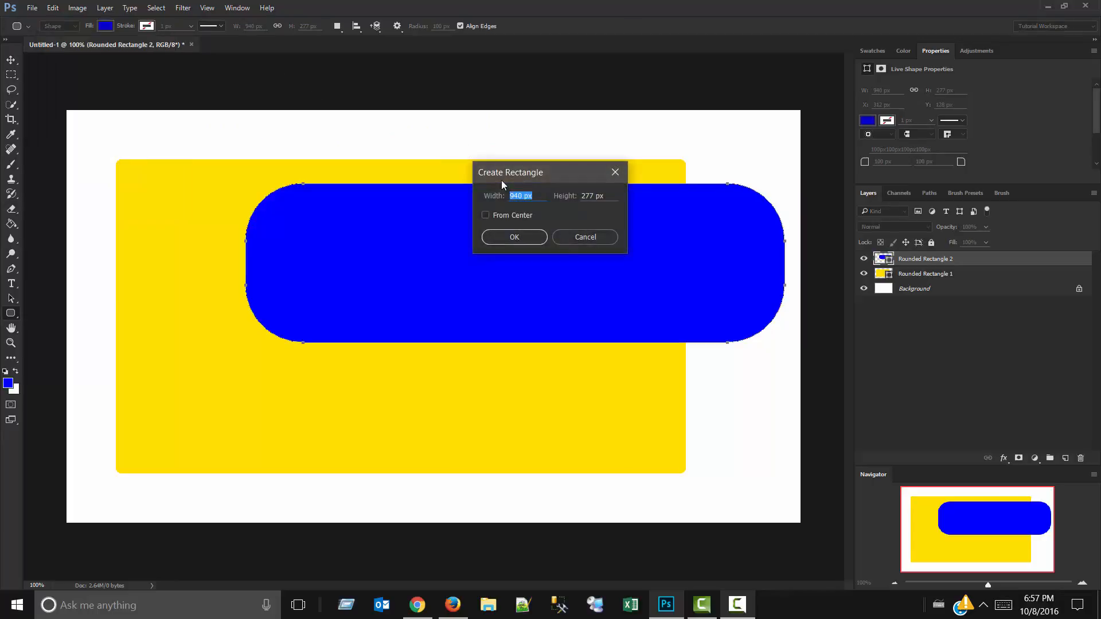
{"action": "left_click", "coordinate": [573, 234]}
{"action": "key", "text": "v"}
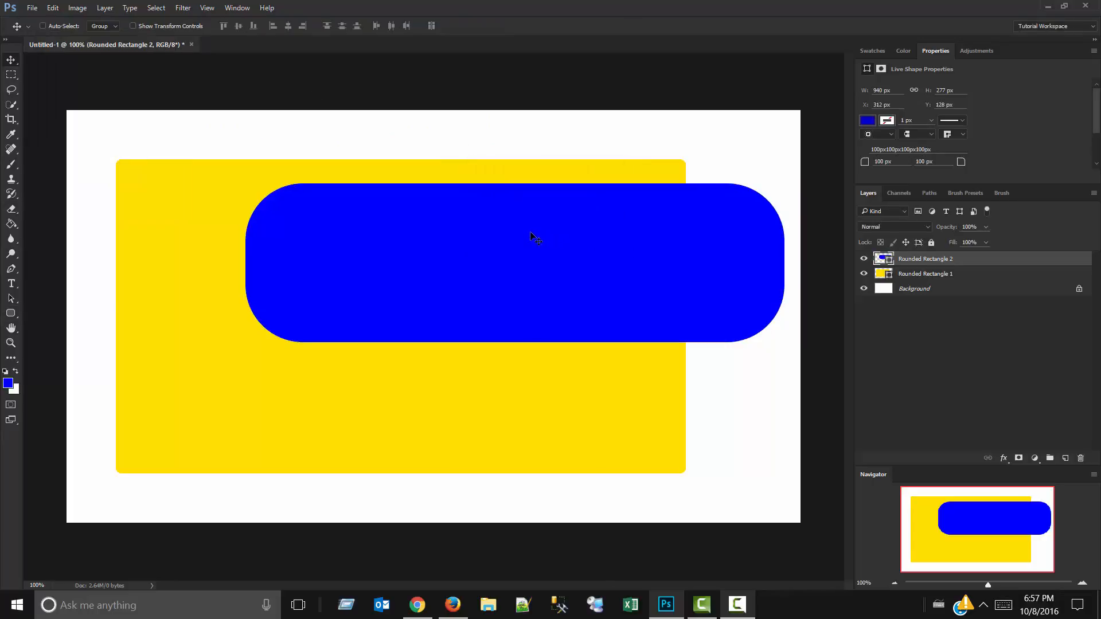
{"action": "left_click_drag", "start_coordinate": [530, 232], "coordinate": [426, 215]}
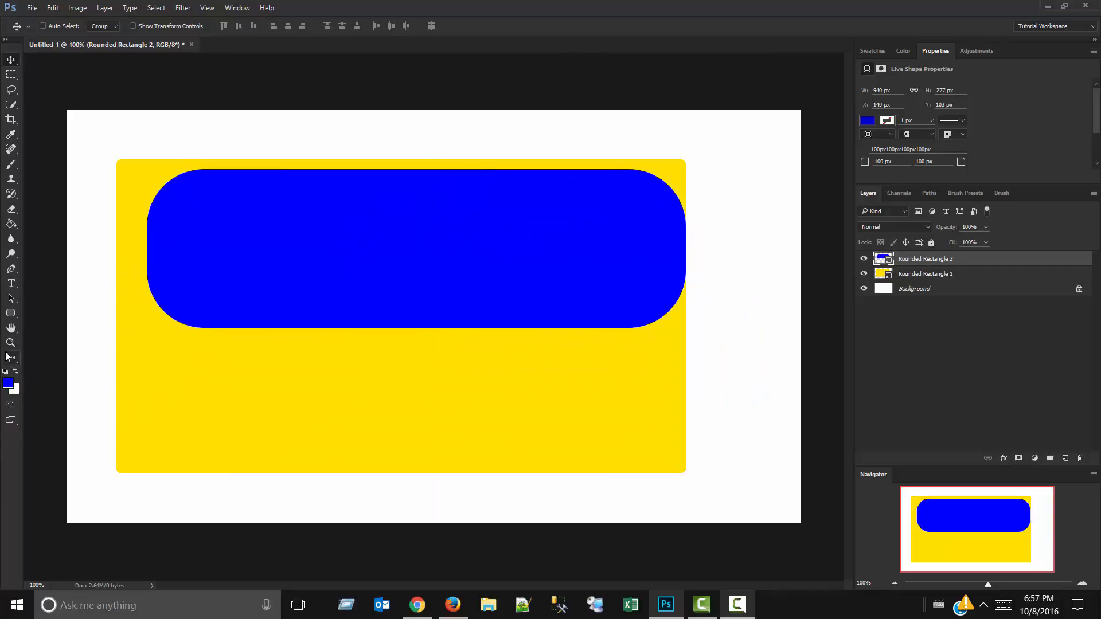
Try an ellipse about 1117 by 539 px across the rounded rectangles, and undo it.
{"action": "left_click", "coordinate": [9, 316]}
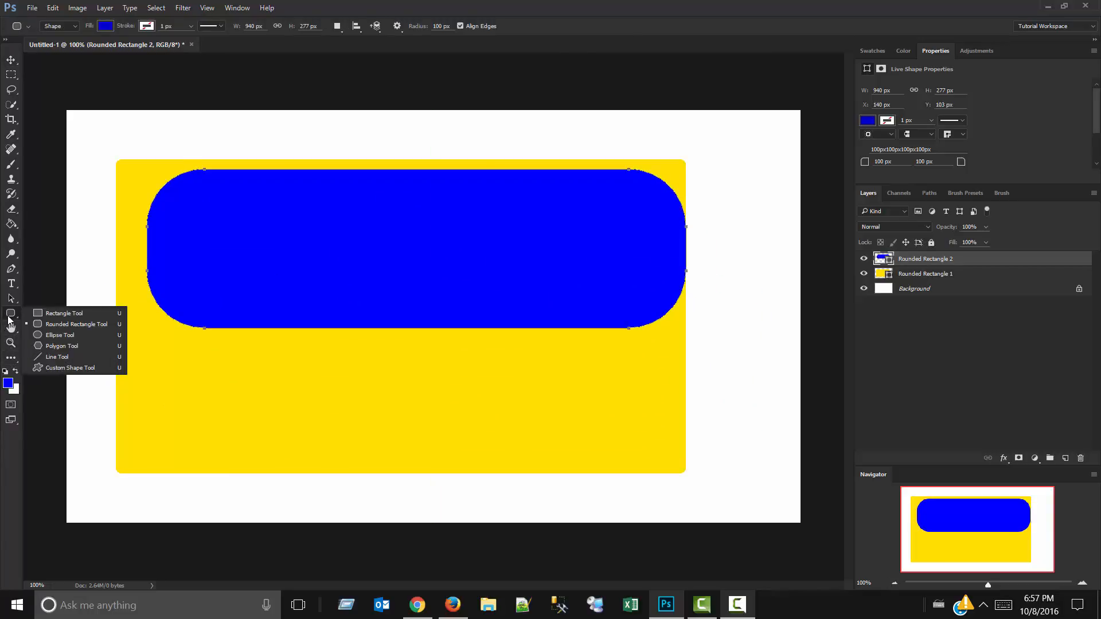
{"action": "left_click", "coordinate": [60, 335]}
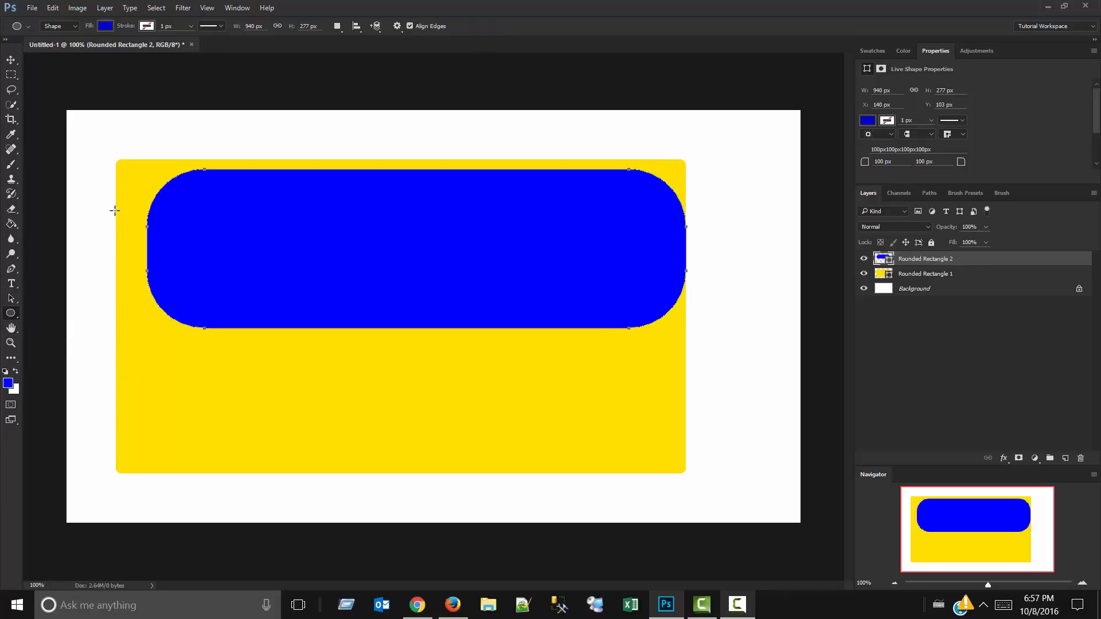
{"action": "left_click_drag", "start_coordinate": [125, 188], "coordinate": [766, 496]}
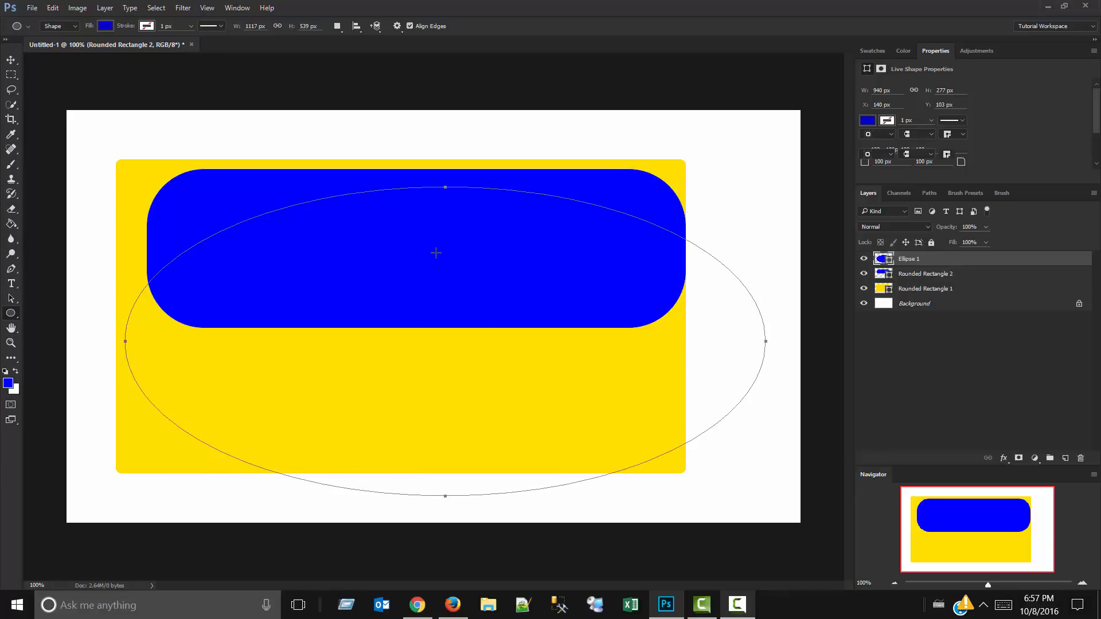
{"action": "key", "text": "ctrl+z"}
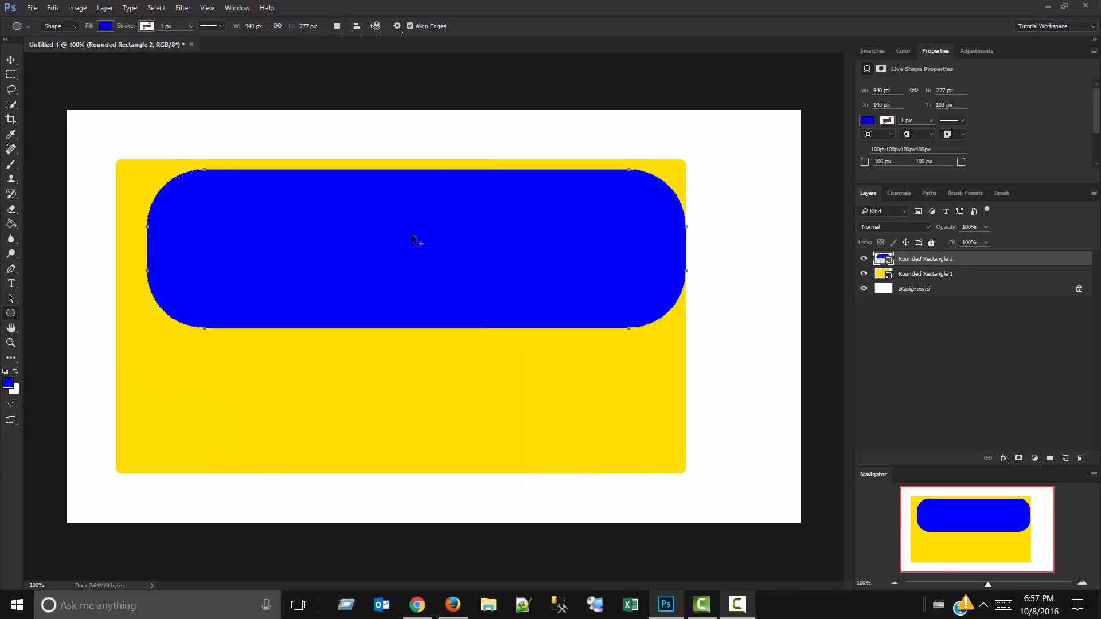
Add a five-sided blue polygon to the second rounded rectangle's layer, and move the layer's shapes toward the middle of the canvas.
{"action": "right_click", "coordinate": [8, 316]}
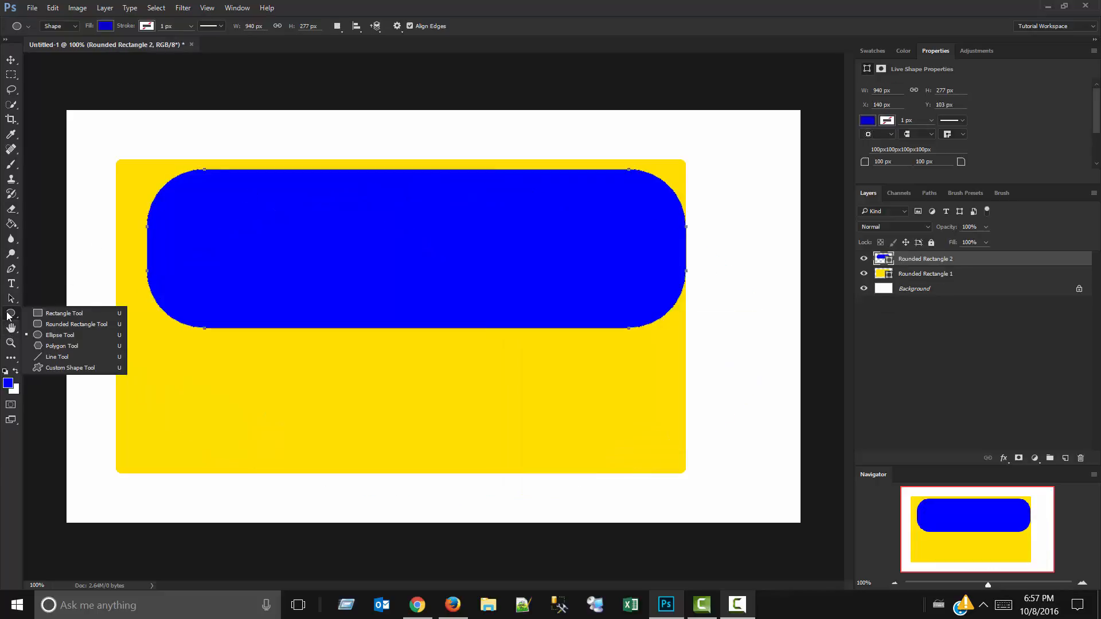
{"action": "left_click", "coordinate": [63, 344]}
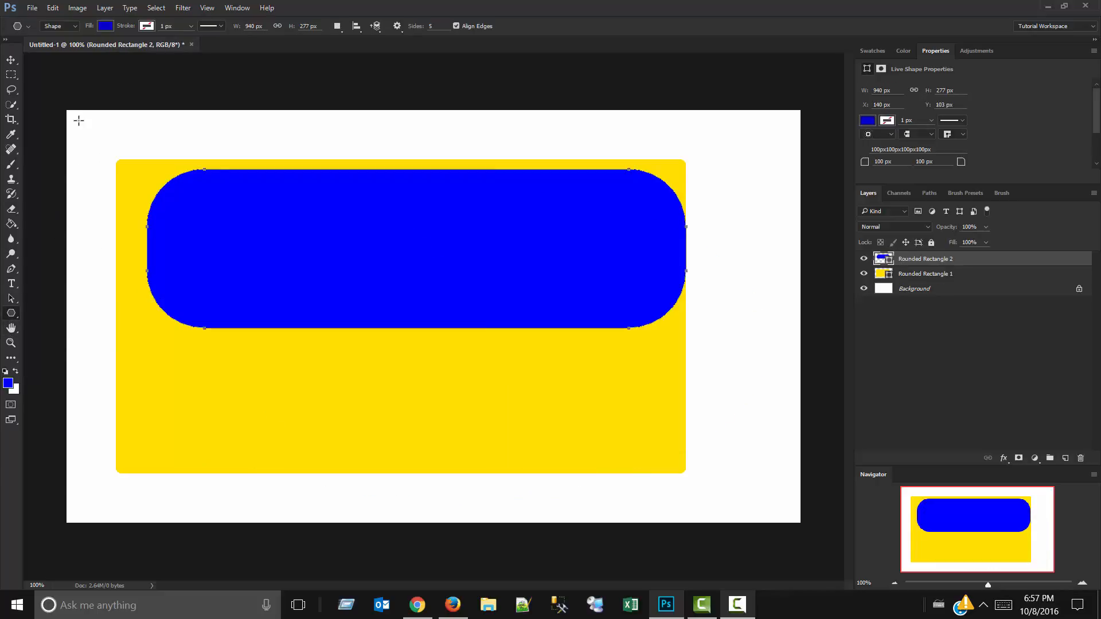
{"action": "left_click_drag", "start_coordinate": [81, 122], "coordinate": [164, 229]}
{"action": "key", "text": "v"}
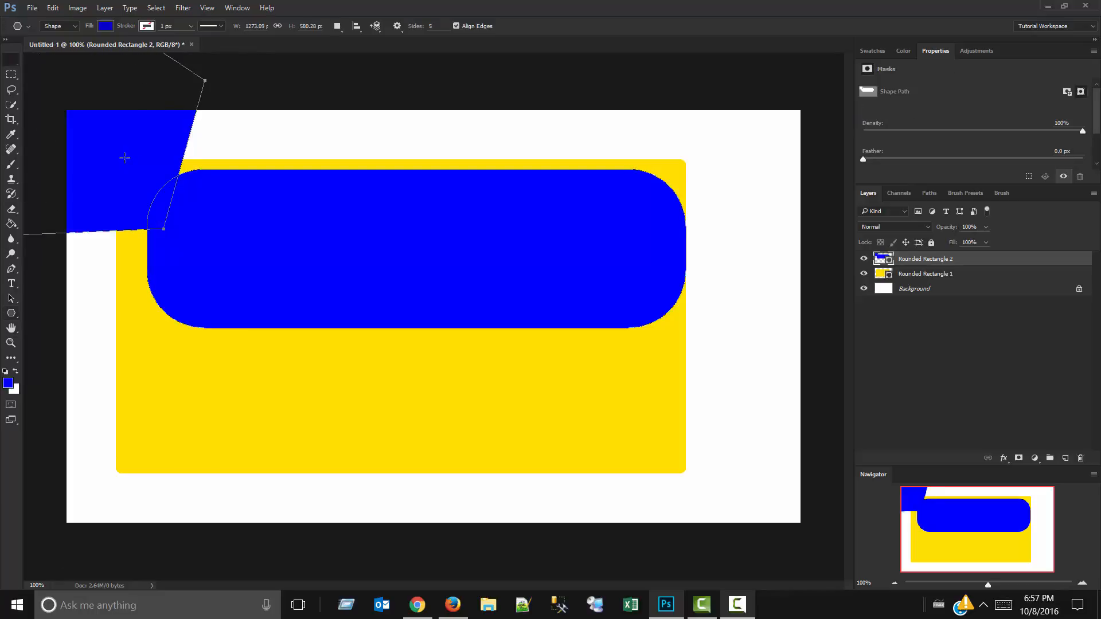
{"action": "left_click_drag", "start_coordinate": [127, 159], "coordinate": [396, 372]}
{"action": "left_click_drag", "start_coordinate": [379, 297], "coordinate": [415, 274]}
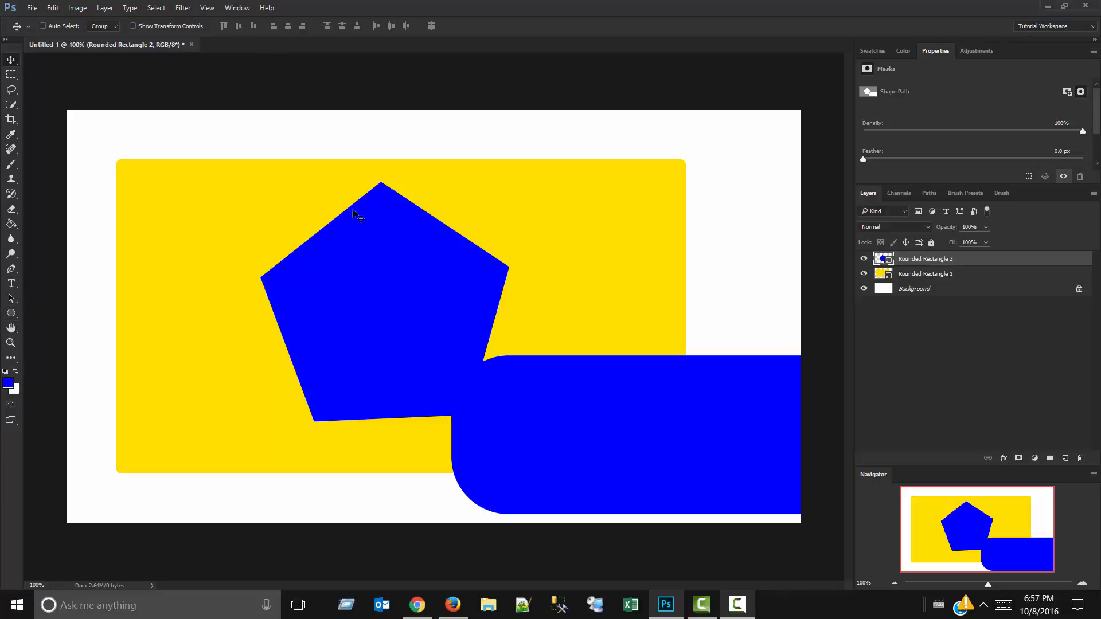
Set the polygon sides to 11, and draw a large blue polygon at the left side of the canvas.
{"action": "left_click", "coordinate": [10, 314]}
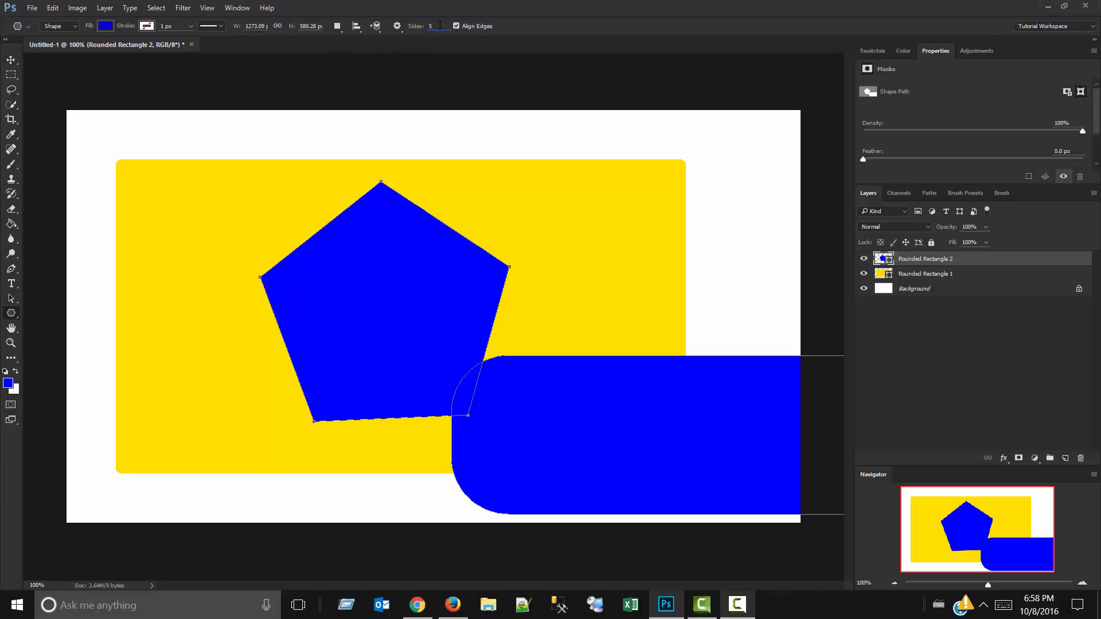
{"action": "type", "text": "11"}
{"action": "left_click_drag", "start_coordinate": [119, 134], "coordinate": [81, 277]}
{"action": "key", "text": "v"}
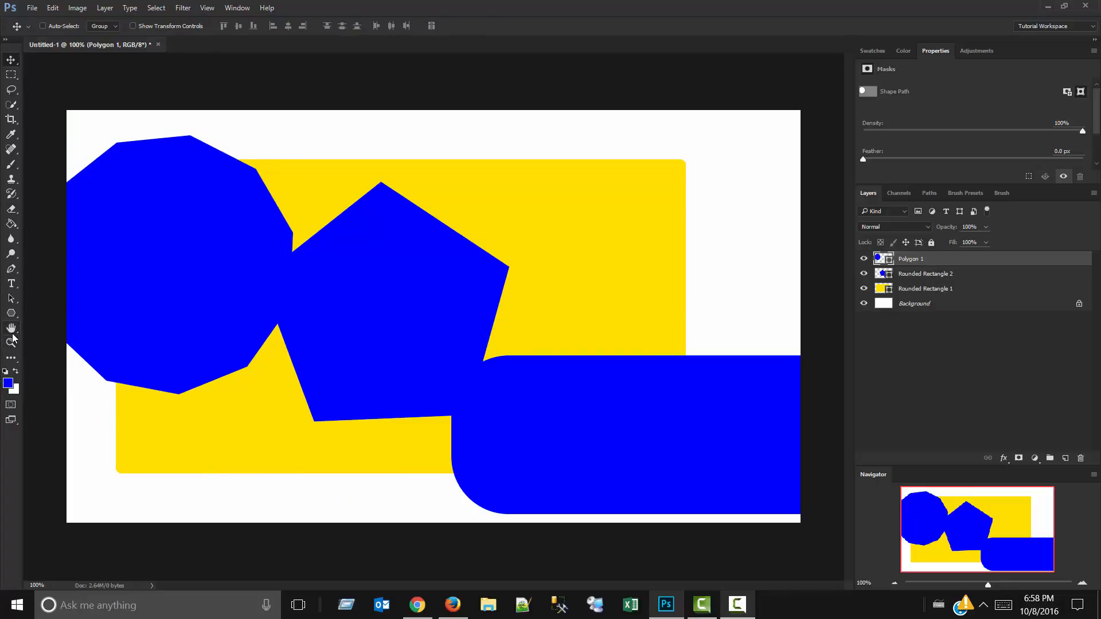
Undo the polygons, the last move and the blue fill, back to the yellow second rounded rectangle at X 312, Y 128 px.
{"action": "key", "text": "ctrl+alt+z"}
{"action": "key", "text": "ctrl+alt+z"}
{"action": "key", "text": "ctrl+alt+z"}
{"action": "key", "text": "ctrl+alt+z"}
{"action": "key", "text": "ctrl+alt+z"}
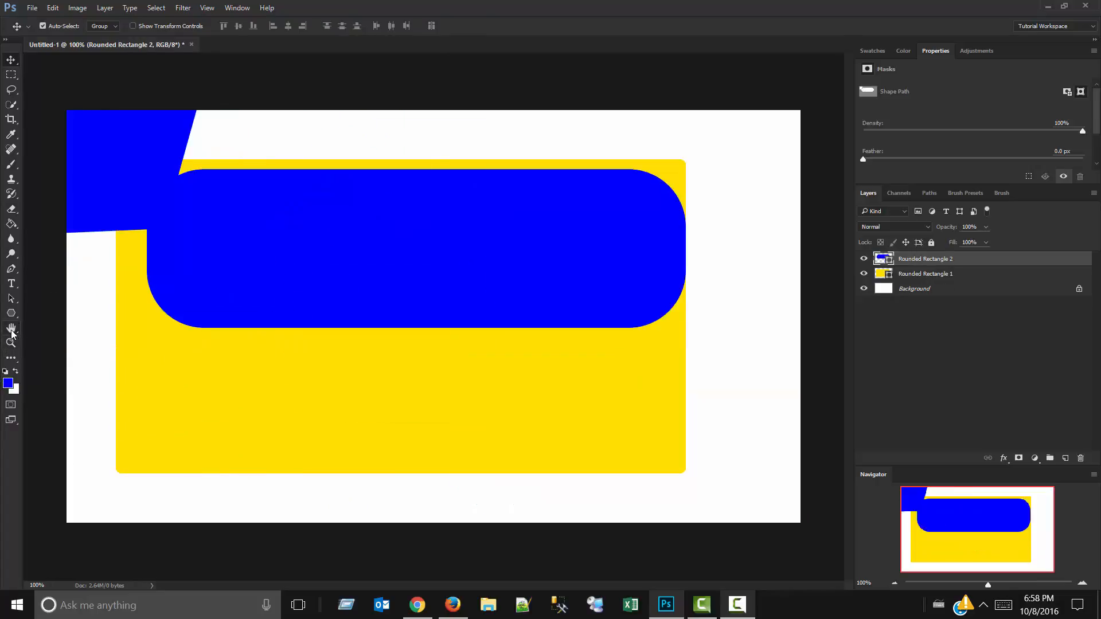
{"action": "key", "text": "ctrl+alt+z"}
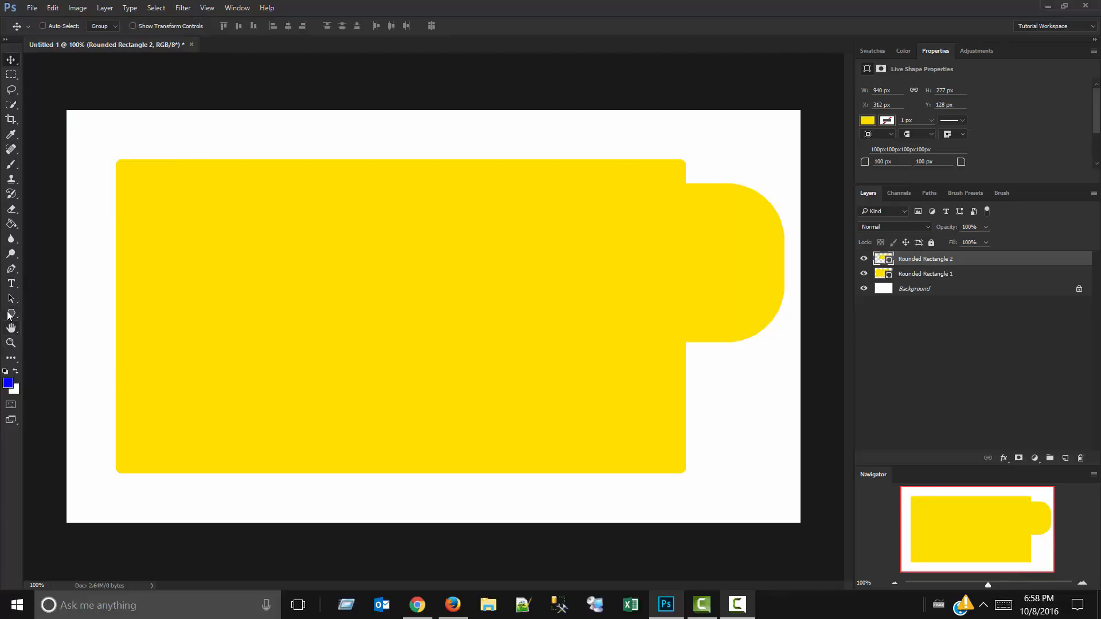
Draw a thin, slightly descending yellow line about 650 by 63 px across the lower part of the large rounded rectangle.
{"action": "right_click", "coordinate": [9, 314]}
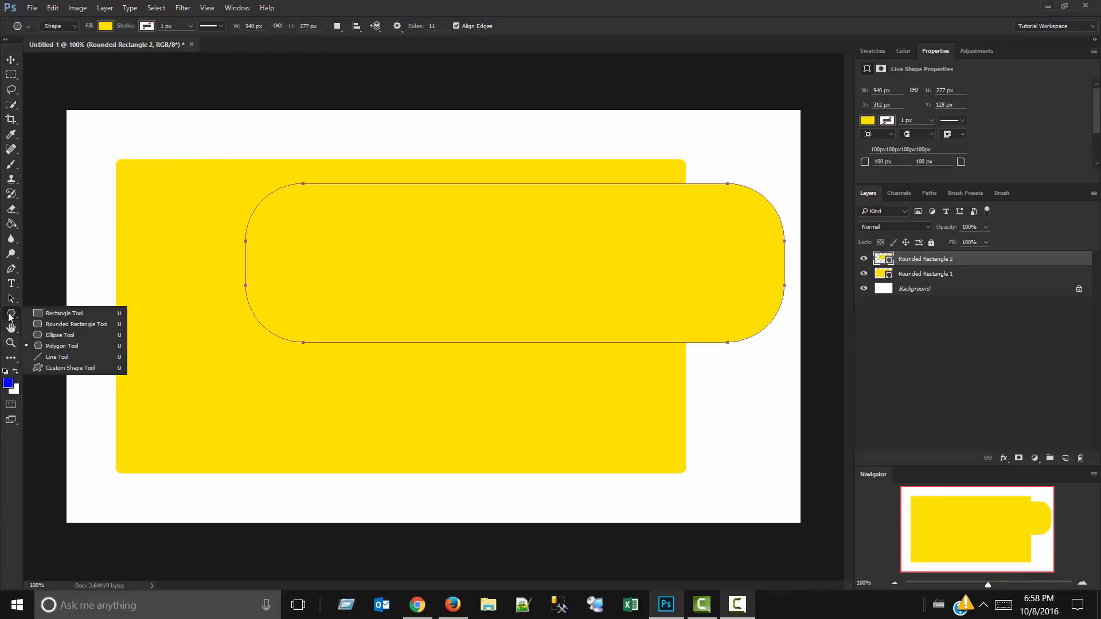
{"action": "left_click", "coordinate": [63, 358]}
{"action": "left_click_drag", "start_coordinate": [150, 350], "coordinate": [522, 386]}
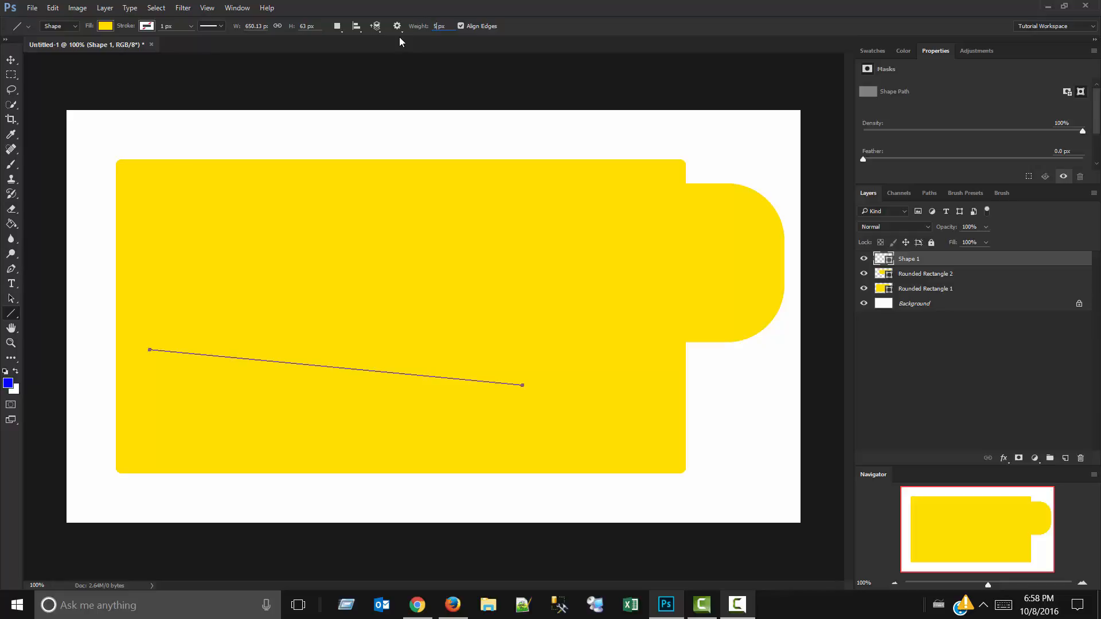
Draw a 10 px weight descending line about 583 by 145 px above the first line, and fill it with black.
{"action": "type", "text": "0"}
{"action": "left_click_drag", "start_coordinate": [146, 239], "coordinate": [479, 316]}
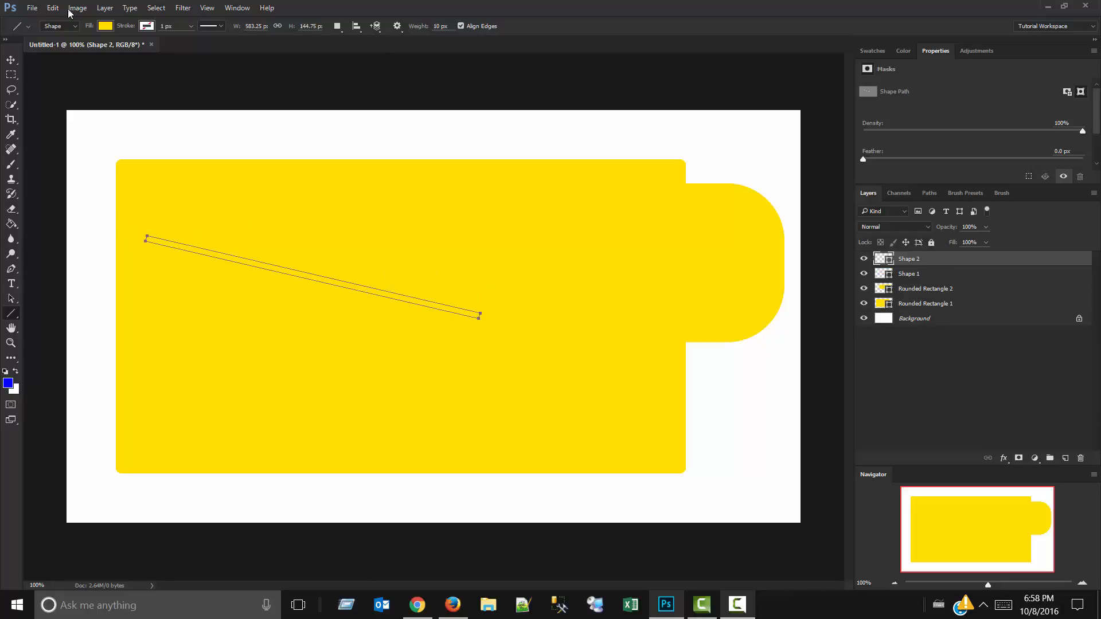
{"action": "left_click", "coordinate": [107, 27]}
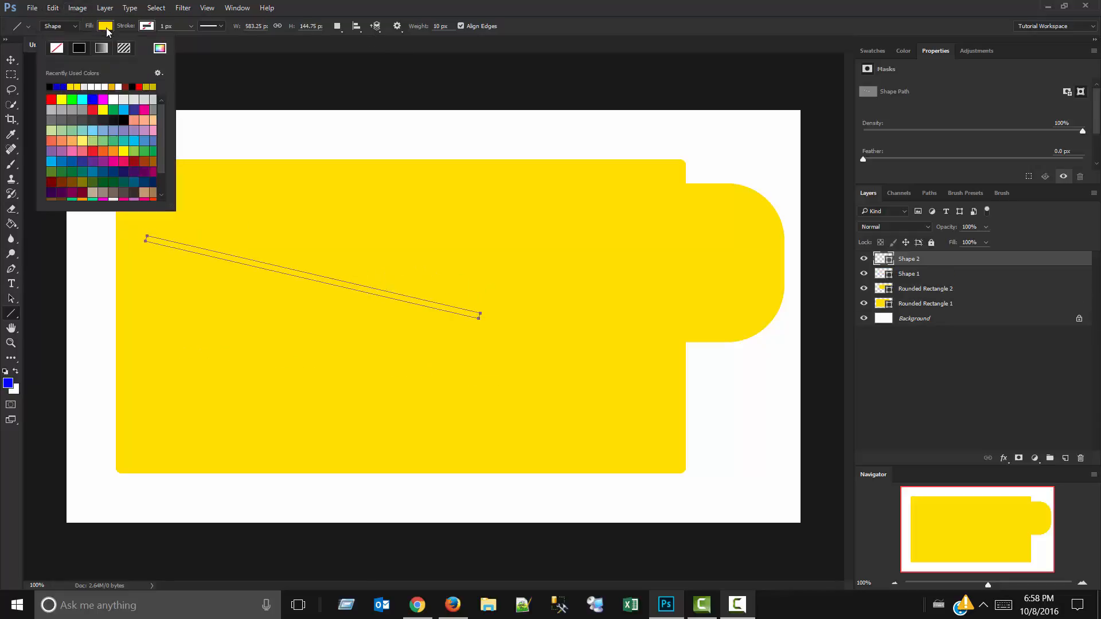
{"action": "left_click", "coordinate": [50, 87]}
{"action": "left_click", "coordinate": [291, 41]}
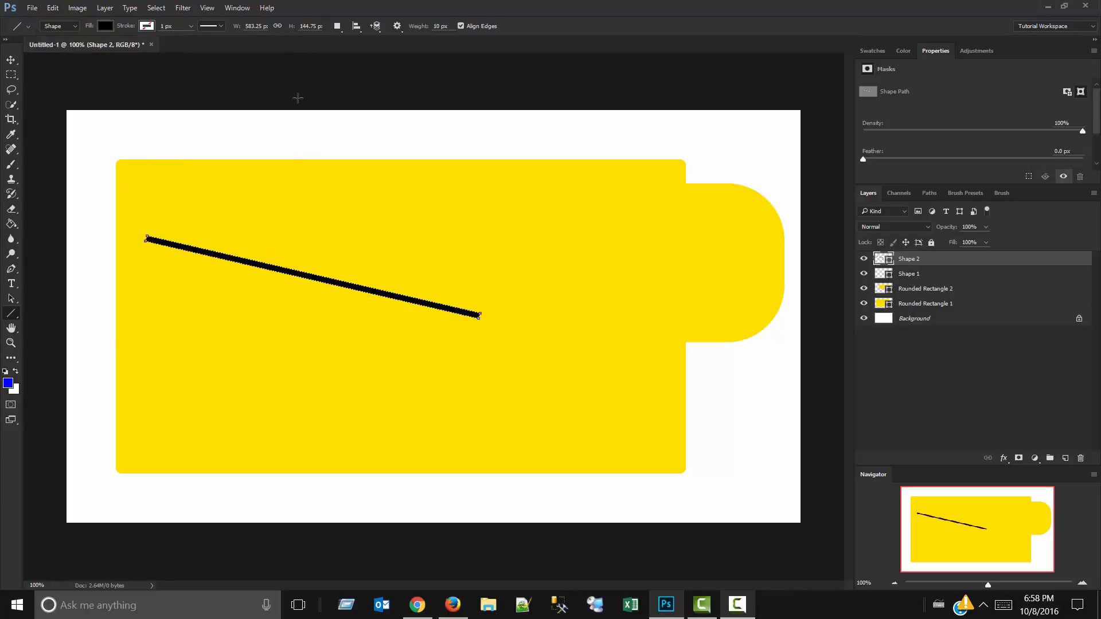
Rasterize the black line's shape layer, and move the line up and right within the large yellow rectangle.
{"action": "key", "text": "b"}
{"action": "left_click", "coordinate": [343, 285]}
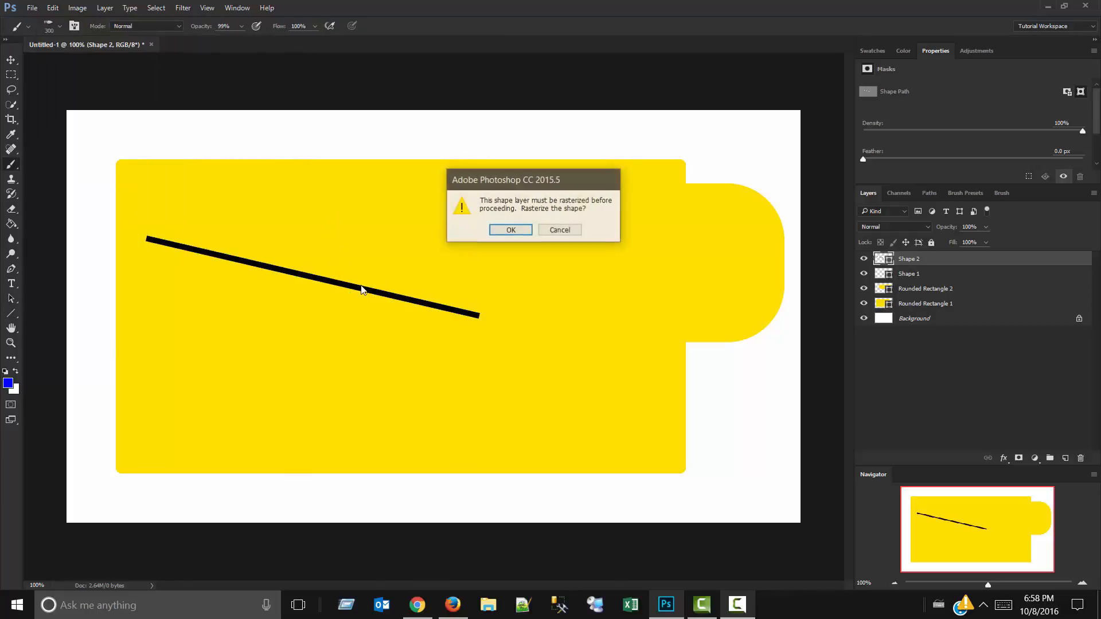
{"action": "left_click", "coordinate": [510, 230]}
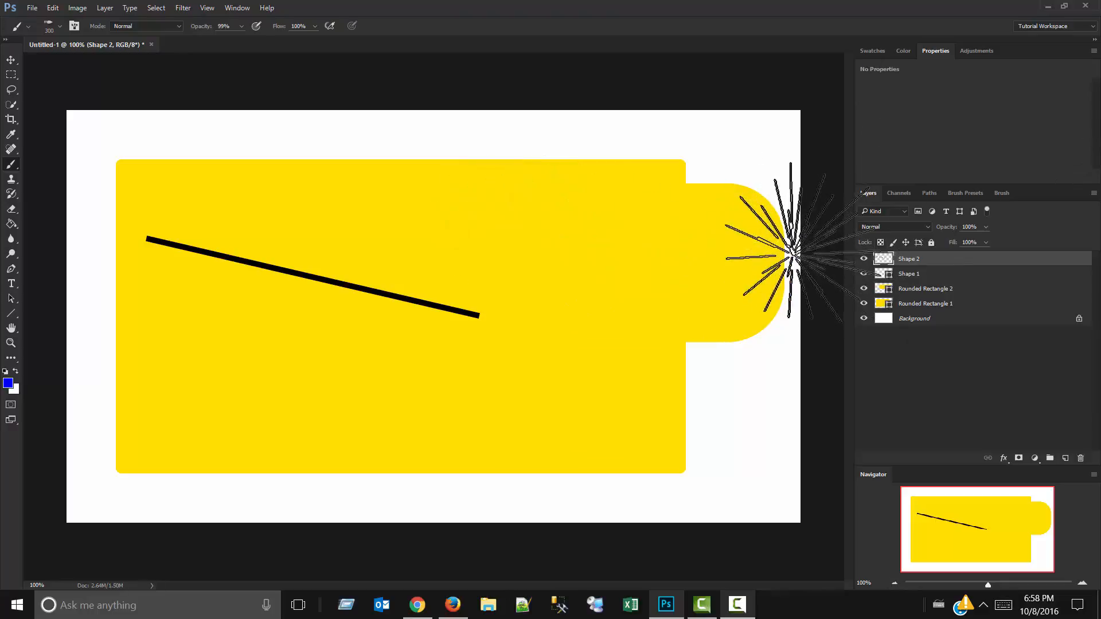
{"action": "key", "text": "v"}
{"action": "mouse_move", "coordinate": [467, 312]}
{"action": "left_mouse_down"}
{"action": "mouse_move", "coordinate": [546, 255]}
{"action": "mouse_move", "coordinate": [732, 435]}
{"action": "mouse_move", "coordinate": [507, 238]}
{"action": "left_mouse_up"}
Activate the Custom Shape tool, and enlarge its shape picker to fit the whole shape library.
{"action": "left_click", "coordinate": [11, 313]}
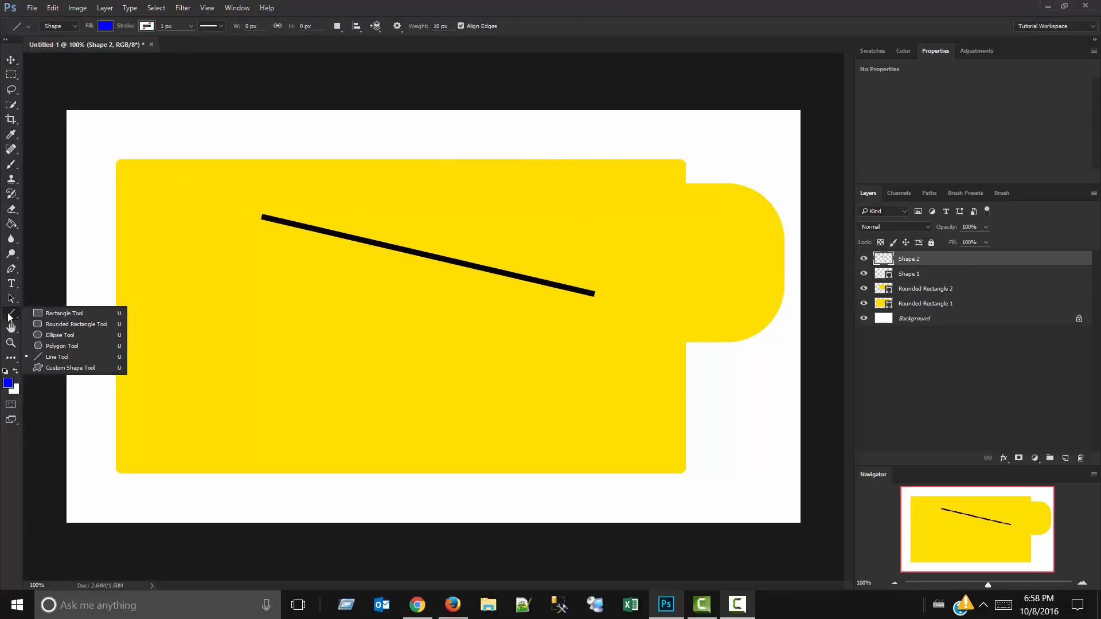
{"action": "left_click", "coordinate": [58, 363]}
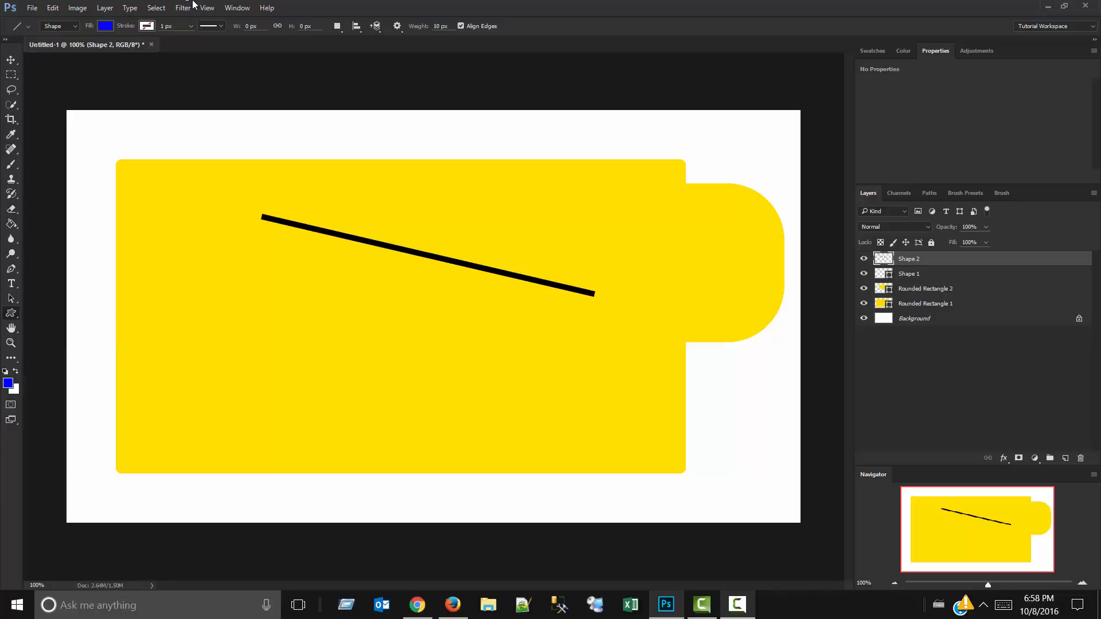
{"action": "left_click", "coordinate": [449, 26]}
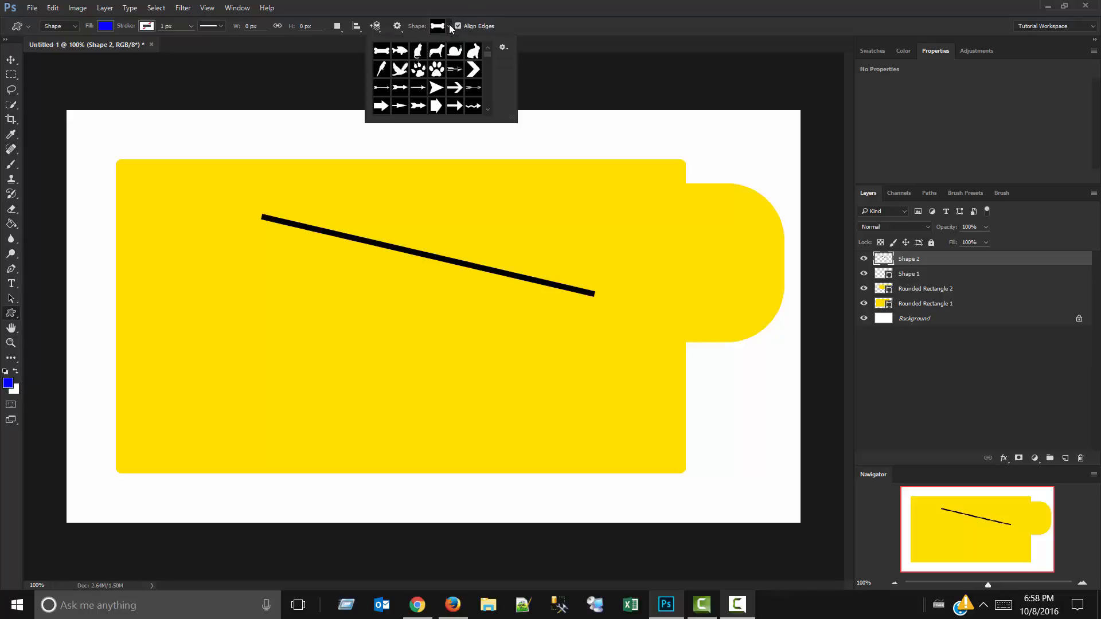
{"action": "left_click_drag", "start_coordinate": [486, 57], "coordinate": [790, 477]}
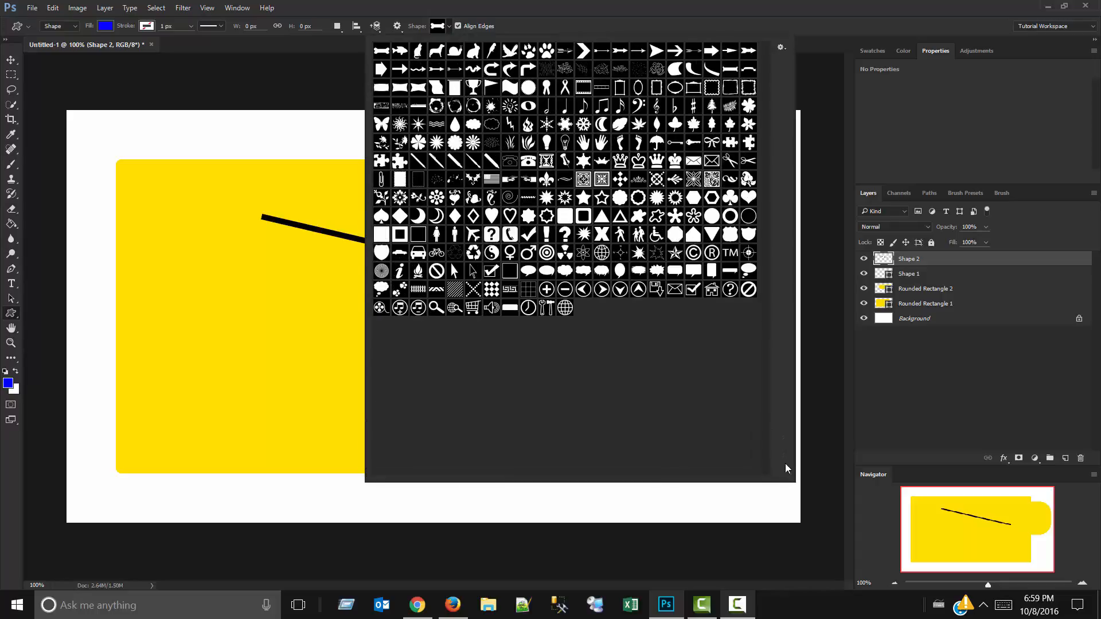
Replace the current custom shapes with the All set, saving the existing shapes as Untitled Custom Shapes.csh.
{"action": "left_click", "coordinate": [780, 50]}
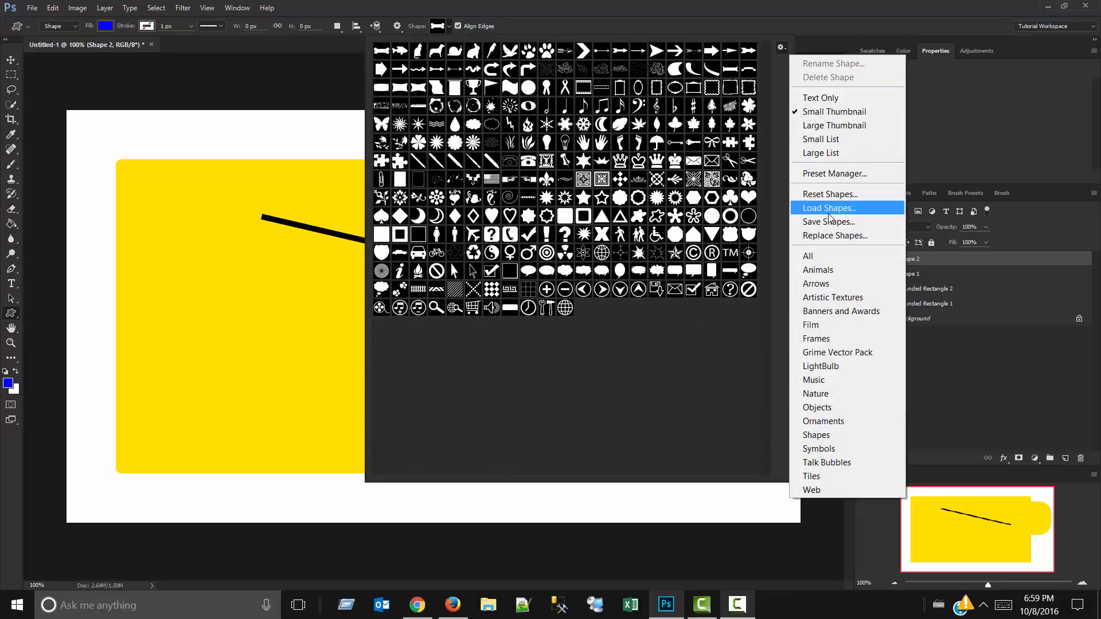
{"action": "left_click", "coordinate": [814, 256]}
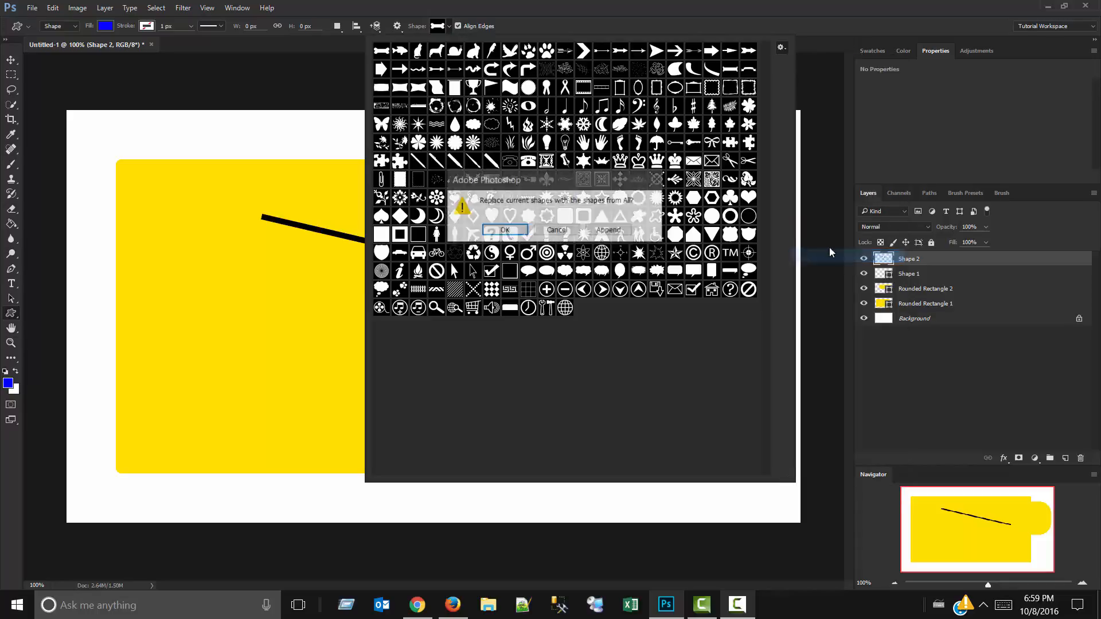
{"action": "left_click", "coordinate": [519, 230]}
{"action": "left_click", "coordinate": [519, 230]}
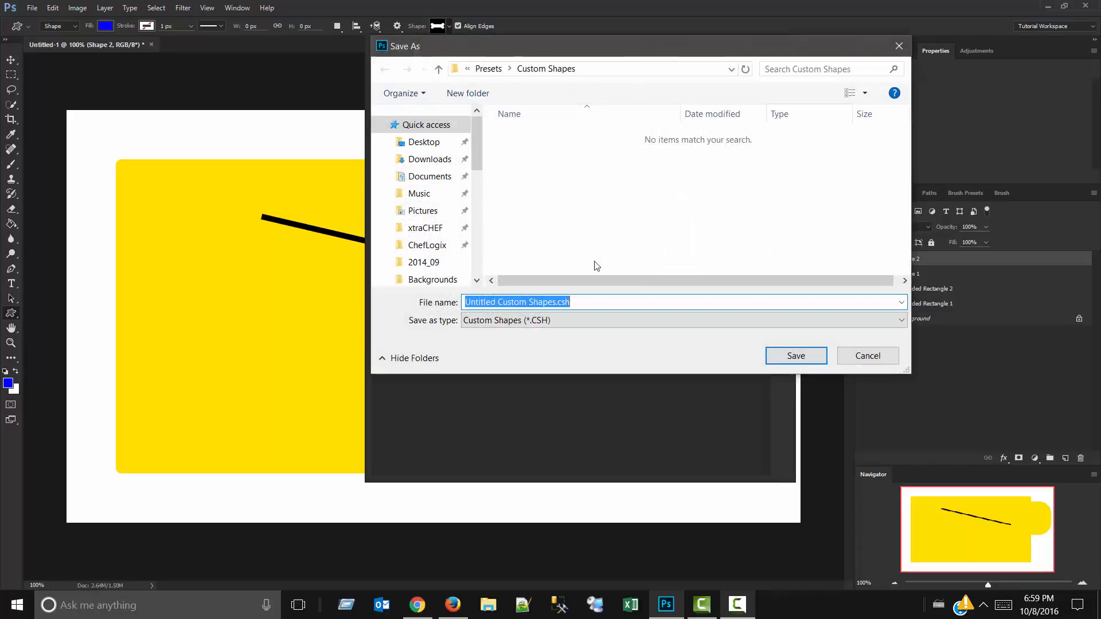
{"action": "left_click", "coordinate": [786, 358]}
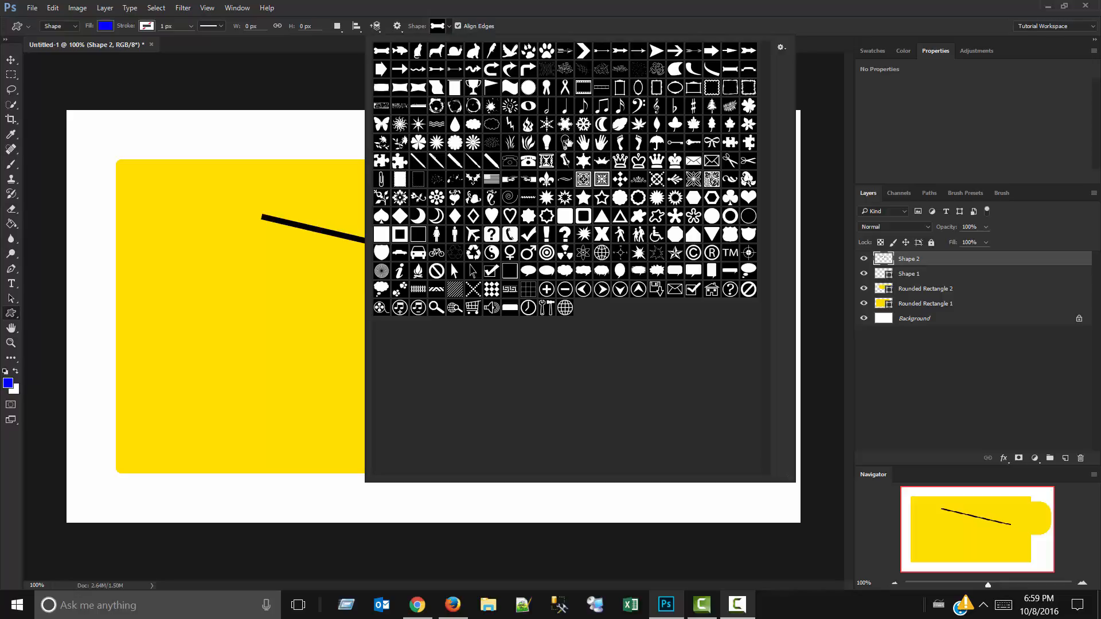
Draw a blue hand custom shape about 755 by 571 px, and move it over the large yellow rectangle.
{"action": "left_click", "coordinate": [584, 144]}
{"action": "left_click", "coordinate": [71, 120]}
{"action": "left_click_drag", "start_coordinate": [71, 120], "coordinate": [504, 448]}
{"action": "key", "text": "v"}
{"action": "left_click_drag", "start_coordinate": [291, 300], "coordinate": [370, 317]}
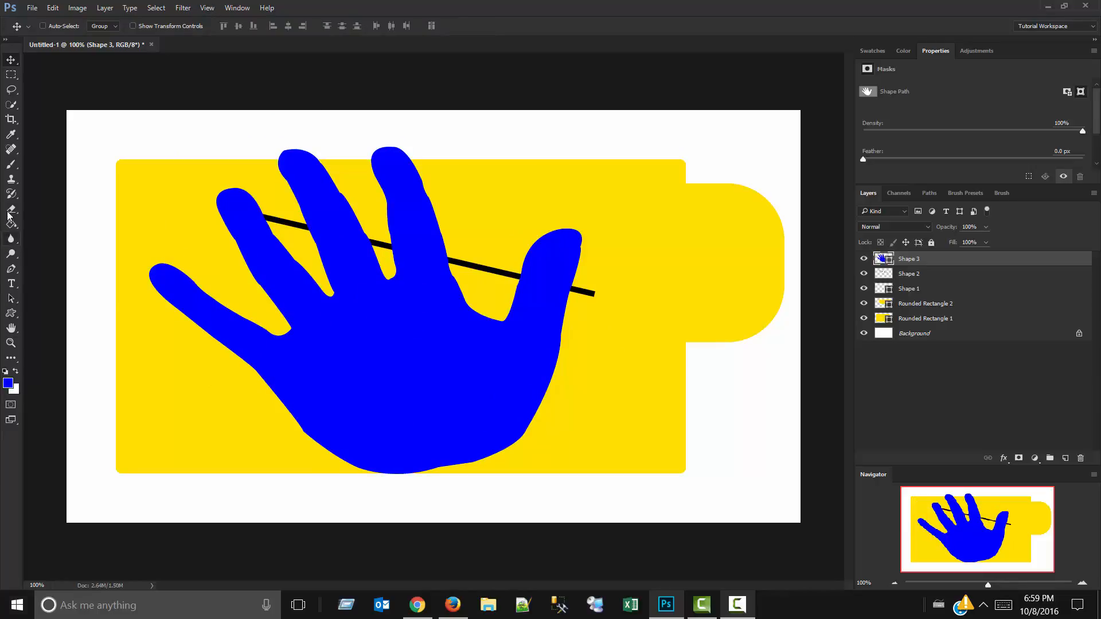
Make the Rectangle tool the active shape tool.
{"action": "right_click", "coordinate": [11, 313]}
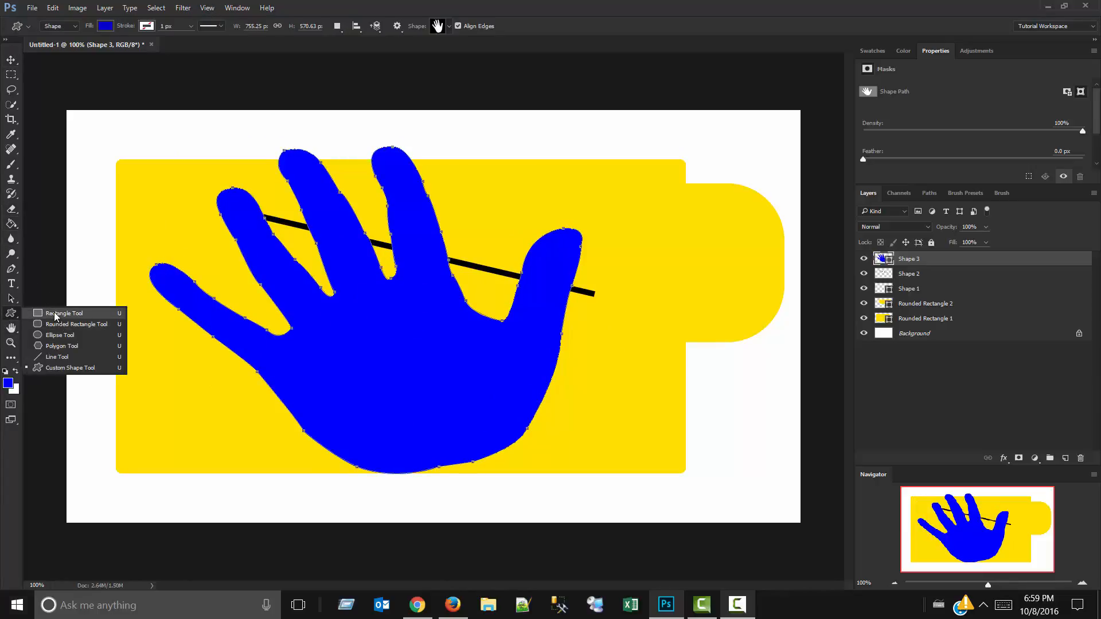
{"action": "left_click", "coordinate": [58, 314]}
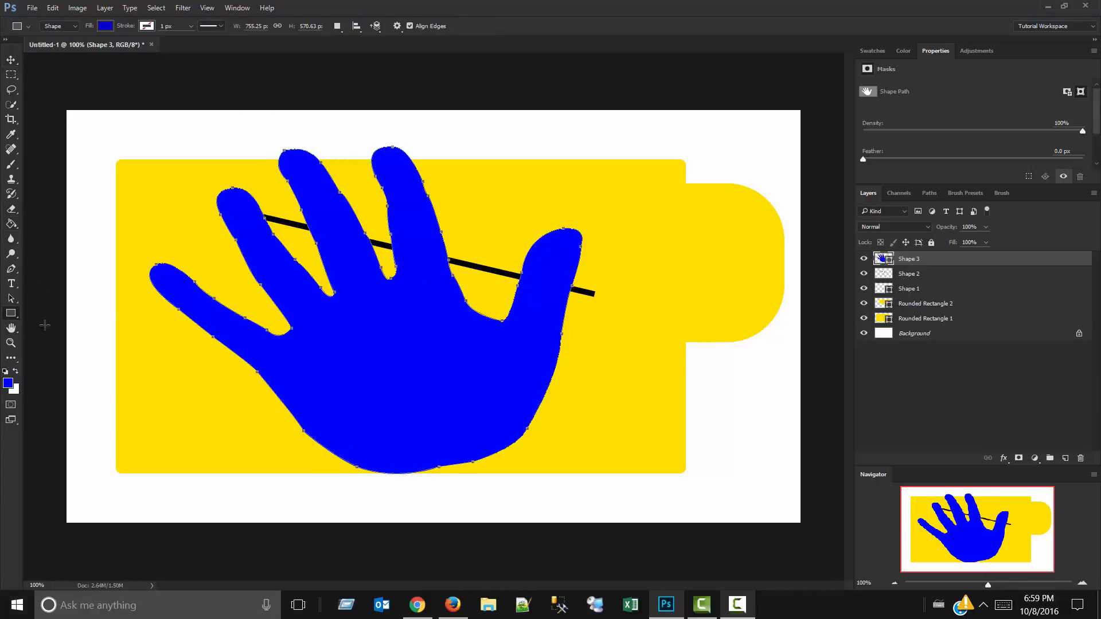
{"action": "left_click", "coordinate": [8, 333]}
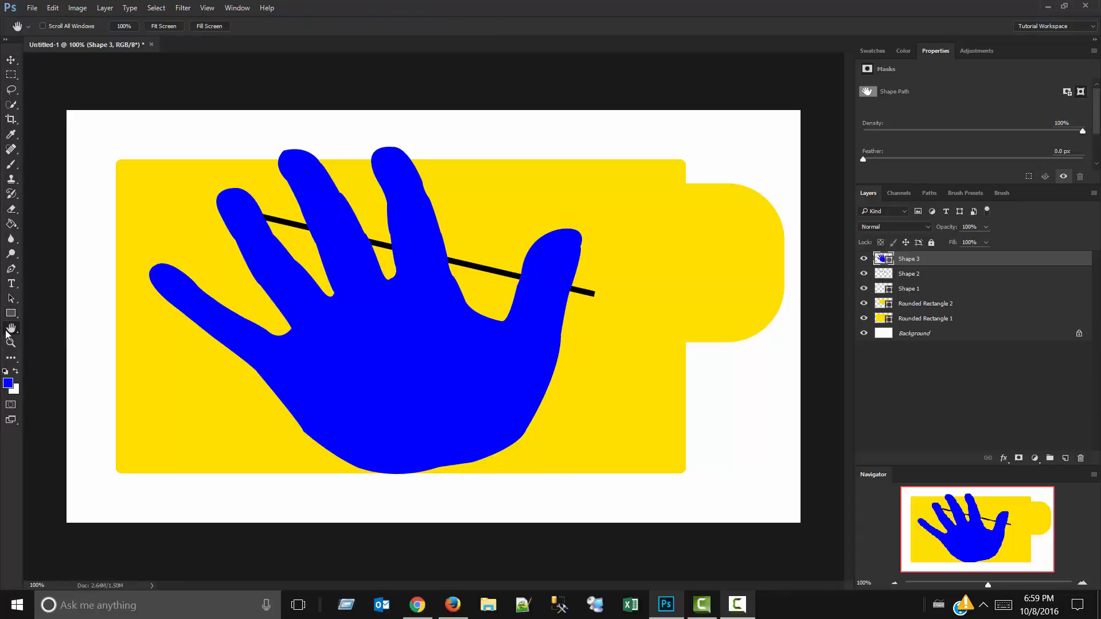
{"action": "left_click", "coordinate": [9, 314]}
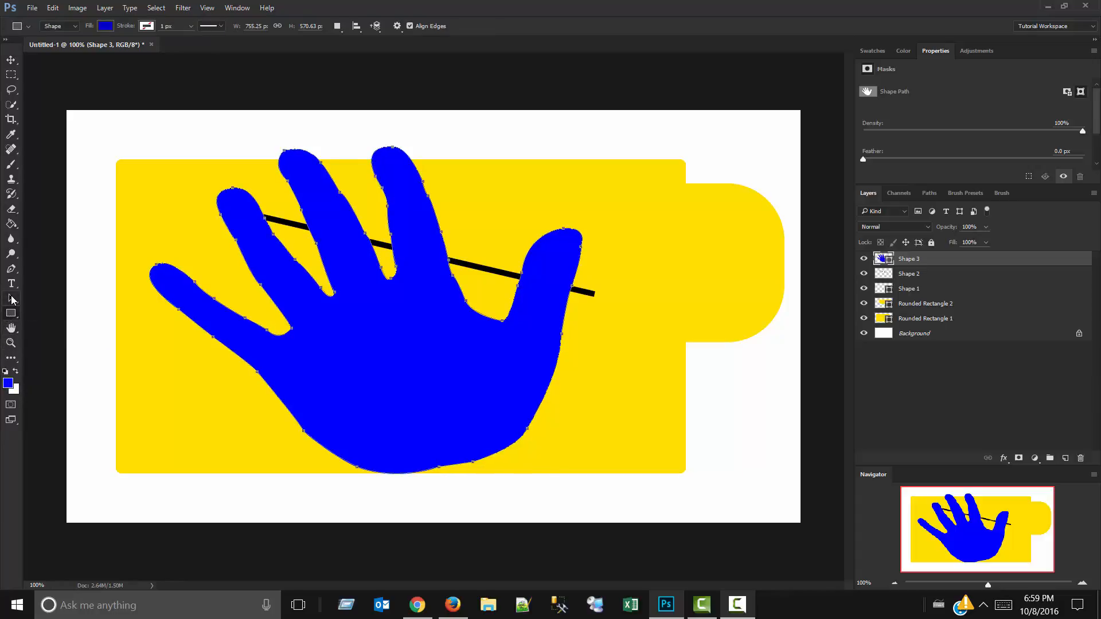
Move the hand path up and to the left with the Path Selection tool, partly beyond the canvas edge.
{"action": "left_click", "coordinate": [11, 298]}
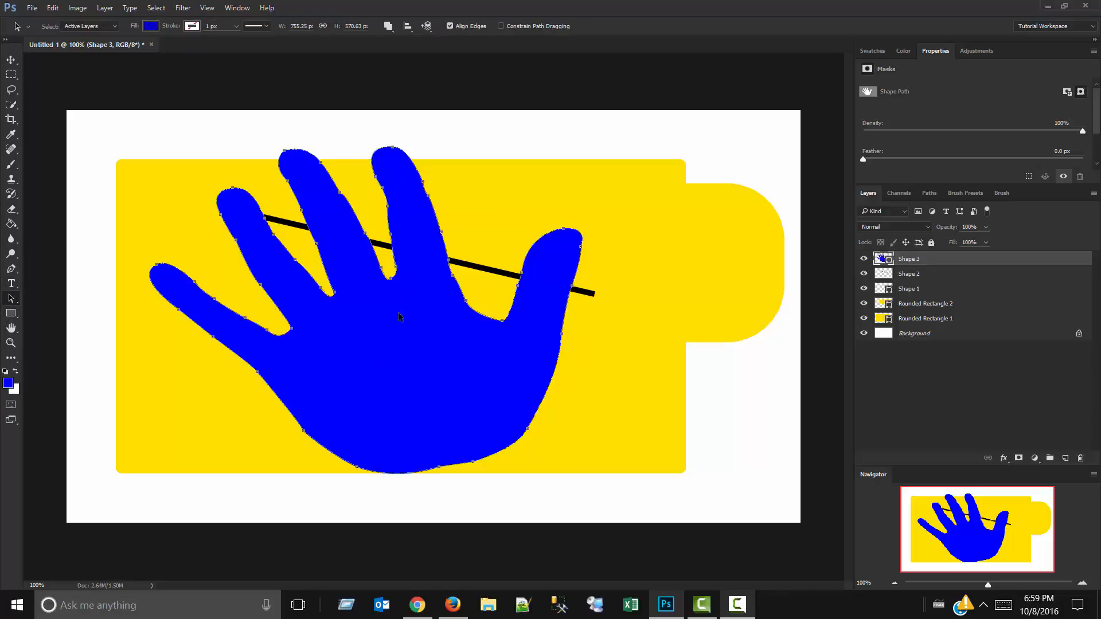
{"action": "mouse_move", "coordinate": [211, 250]}
{"action": "left_mouse_down"}
{"action": "mouse_move", "coordinate": [205, 244]}
{"action": "mouse_move", "coordinate": [424, 312]}
{"action": "mouse_move", "coordinate": [352, 394]}
{"action": "mouse_move", "coordinate": [344, 353]}
{"action": "mouse_move", "coordinate": [434, 378]}
{"action": "mouse_move", "coordinate": [370, 460]}
{"action": "mouse_move", "coordinate": [95, 397]}
{"action": "left_mouse_up"}
Using Direct Selection, pull the anchor points on the palm's lower edge and the thumb outward to the right.
{"action": "right_click", "coordinate": [8, 298]}
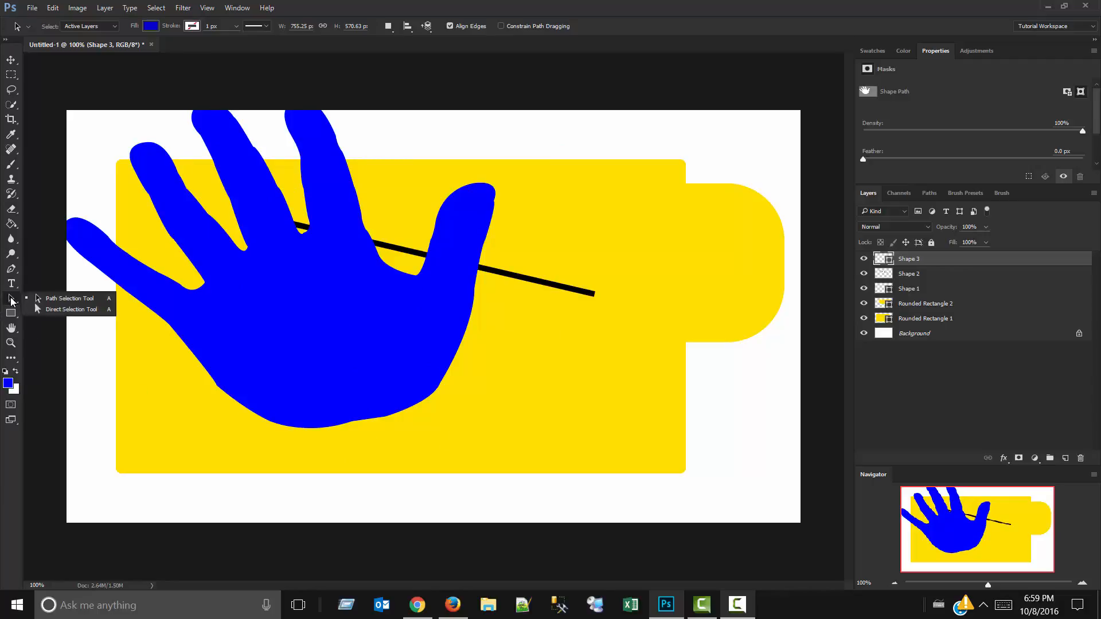
{"action": "left_click", "coordinate": [81, 317]}
{"action": "left_click", "coordinate": [267, 313]}
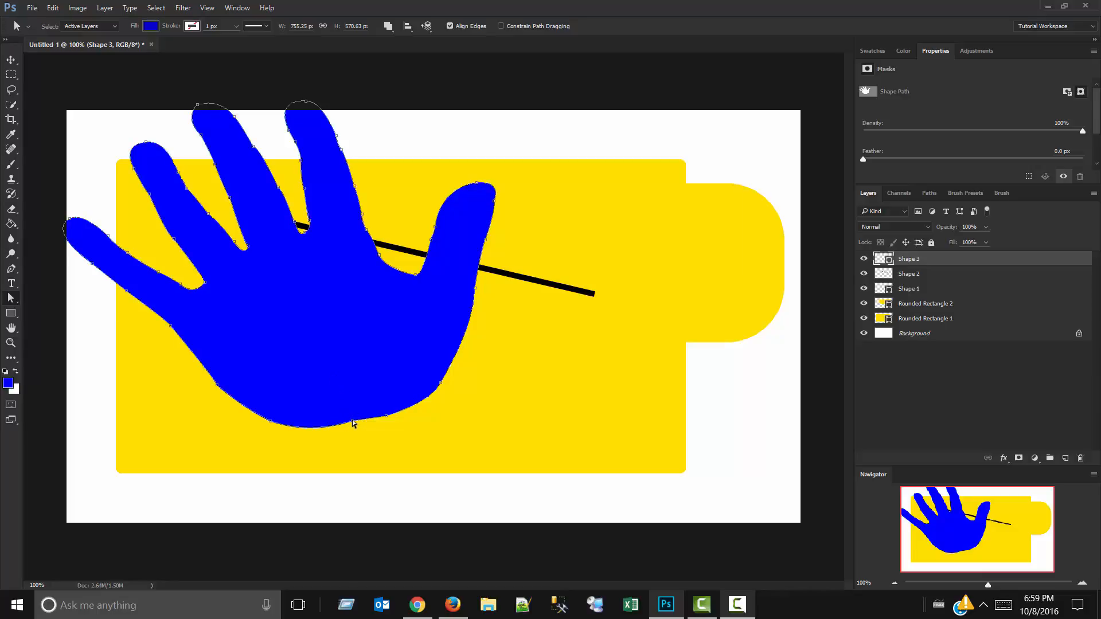
{"action": "left_click_drag", "start_coordinate": [353, 423], "coordinate": [438, 395]}
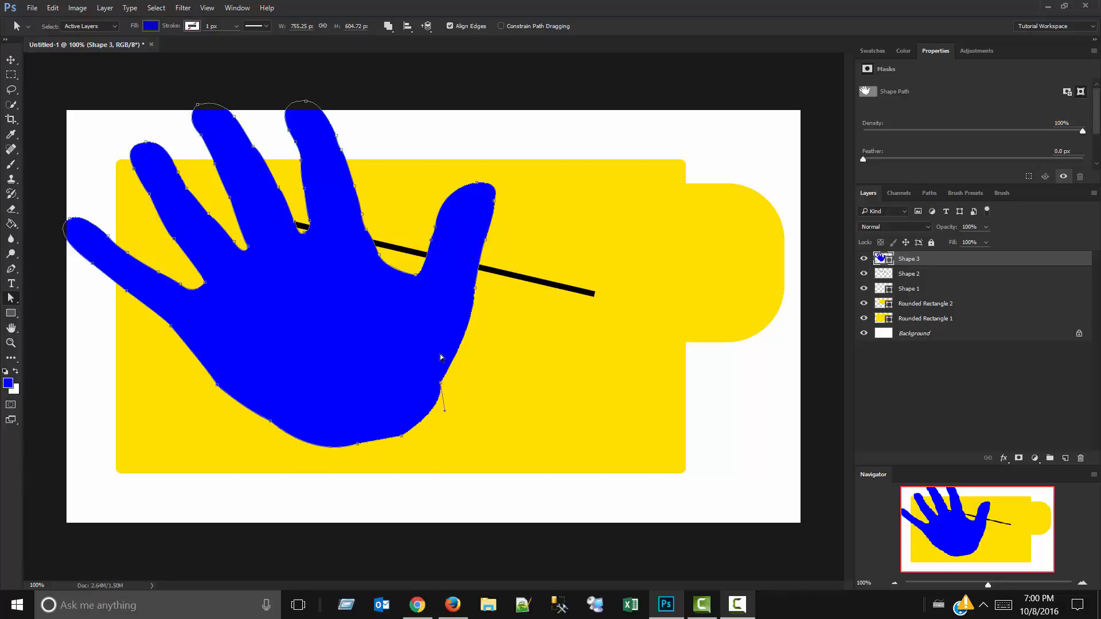
{"action": "left_click_drag", "start_coordinate": [441, 383], "coordinate": [504, 421]}
{"action": "left_click_drag", "start_coordinate": [475, 290], "coordinate": [738, 285]}
{"action": "left_click_drag", "start_coordinate": [493, 200], "coordinate": [711, 215]}
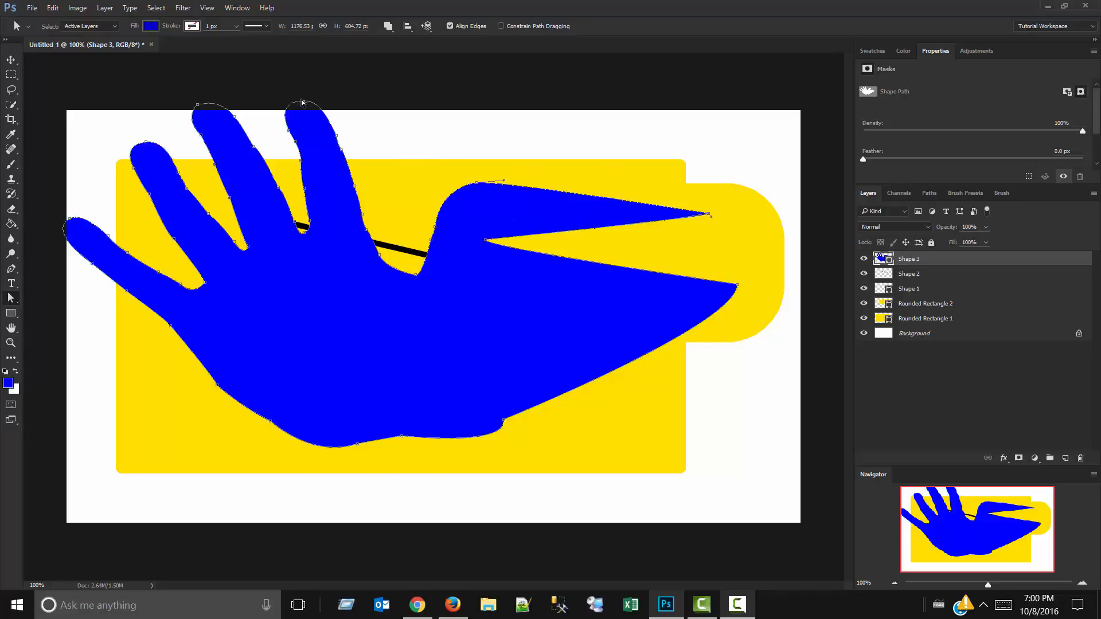
Pull the tip anchor points of the three fingers next to the thumb down toward the palm.
{"action": "left_click_drag", "start_coordinate": [305, 103], "coordinate": [319, 174]}
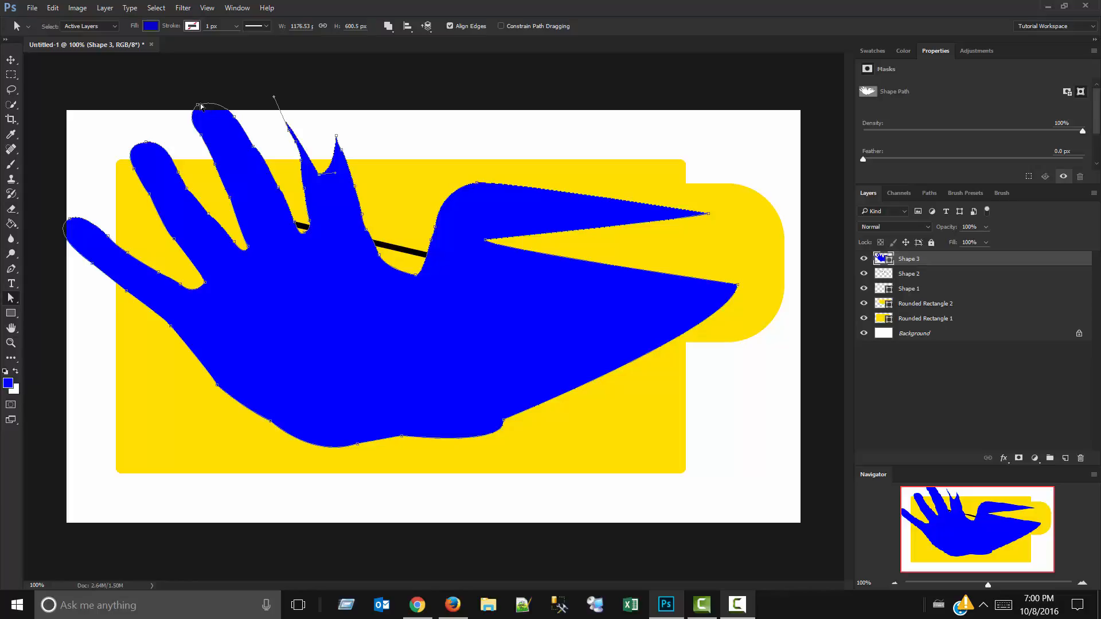
{"action": "left_click_drag", "start_coordinate": [200, 106], "coordinate": [303, 323]}
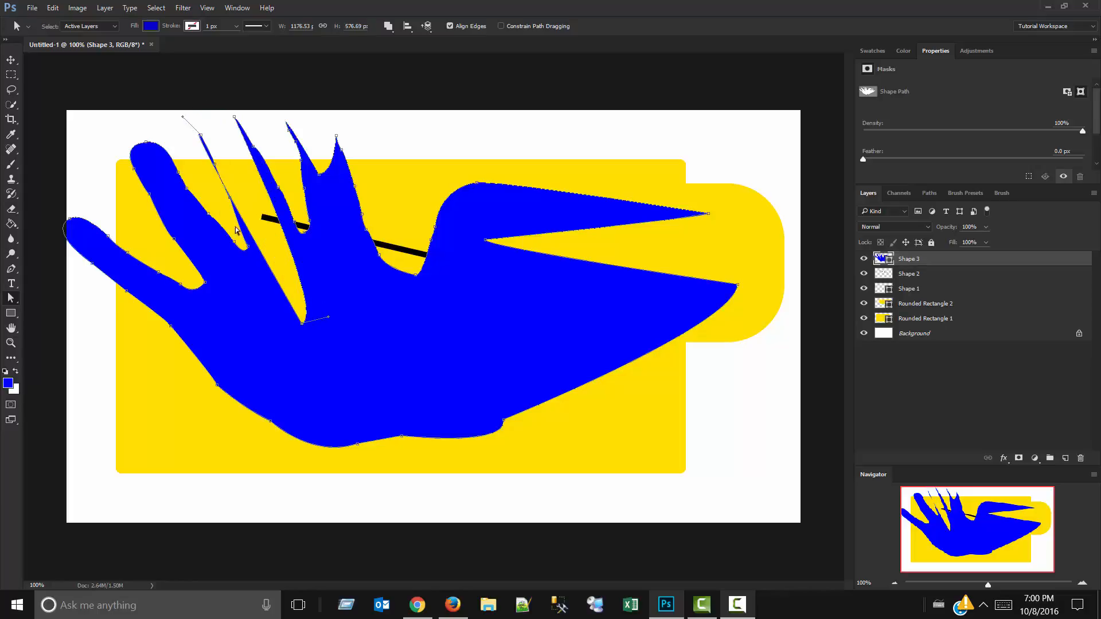
{"action": "left_click_drag", "start_coordinate": [150, 154], "coordinate": [224, 331]}
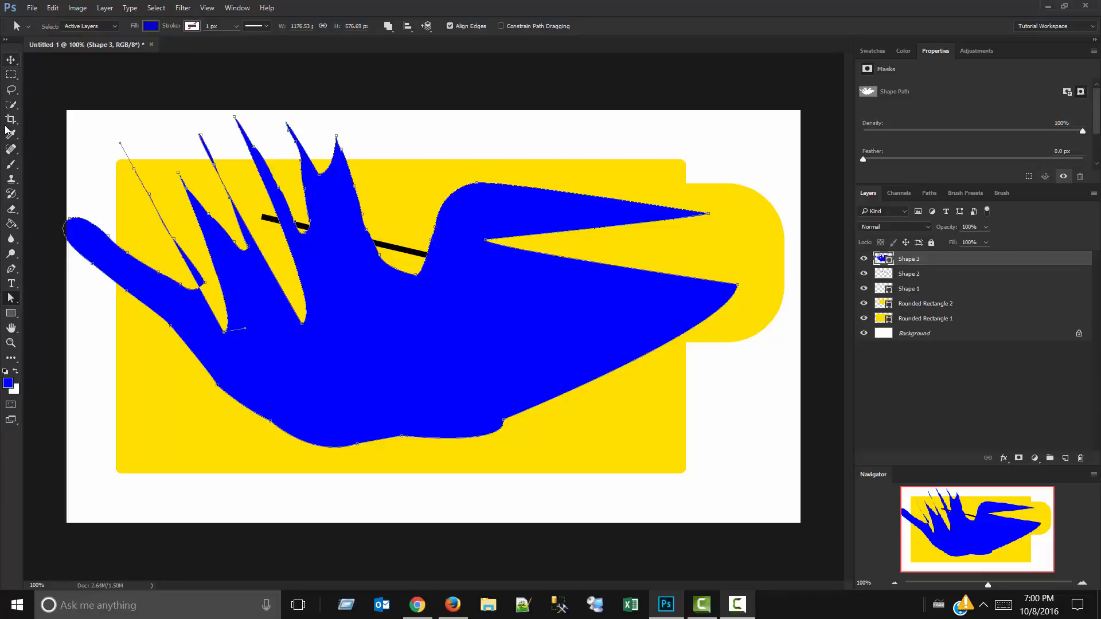
{"action": "left_click", "coordinate": [49, 299]}
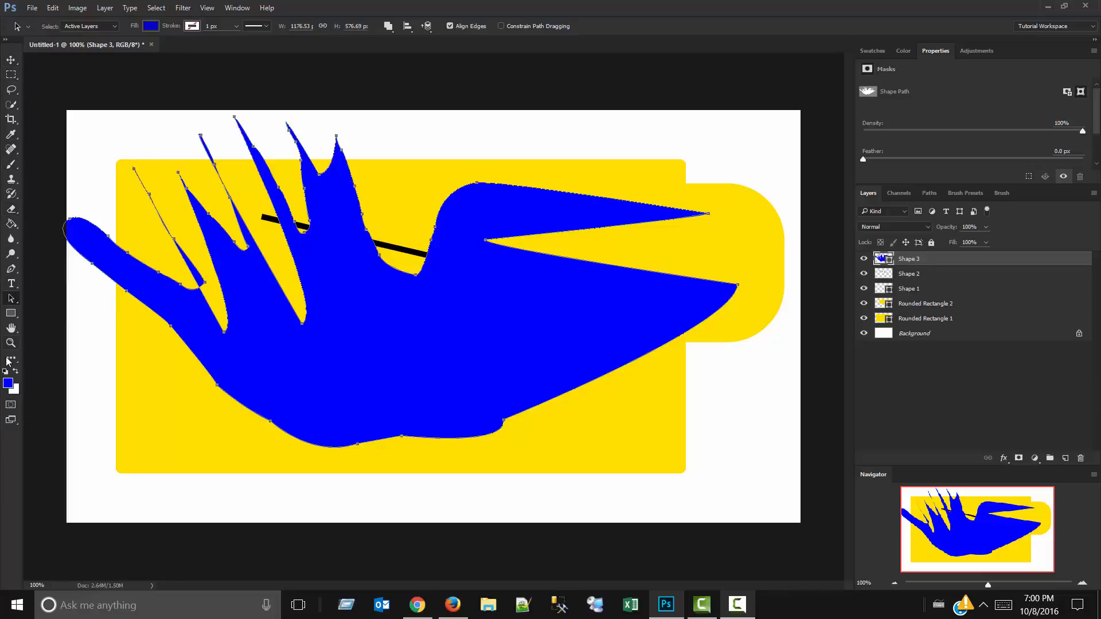
Zoom in on the blue shape's fingers to about 299%, and pan across the shape with the Hand tool.
{"action": "left_click", "coordinate": [13, 327]}
{"action": "left_click", "coordinate": [45, 327]}
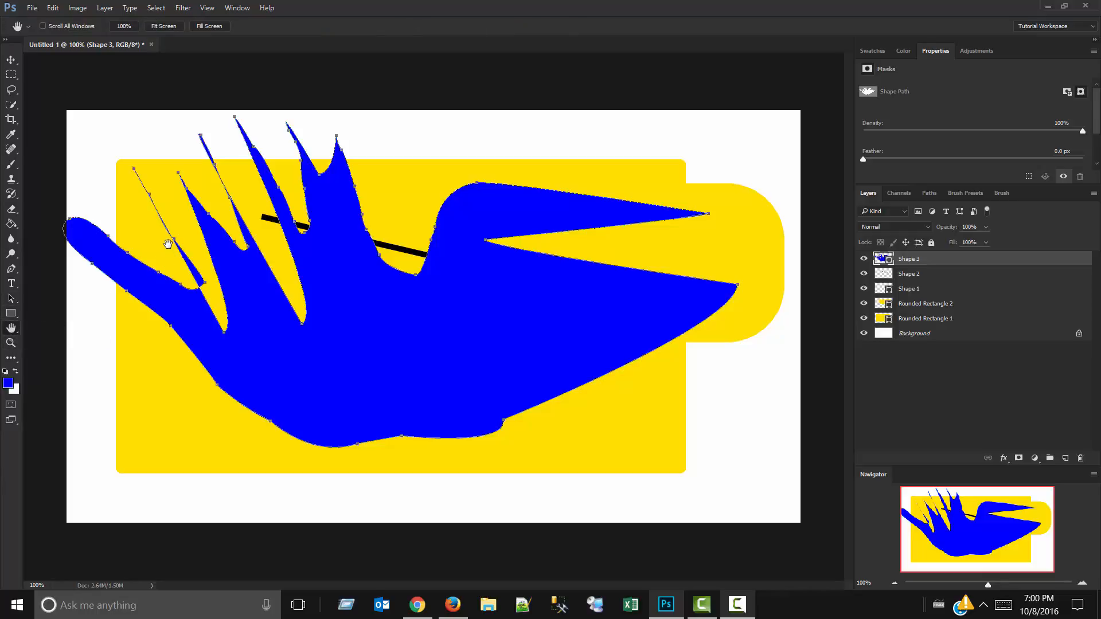
{"action": "scroll", "coordinate": [164, 232], "scroll_direction": "up", "scroll_amount": 6}
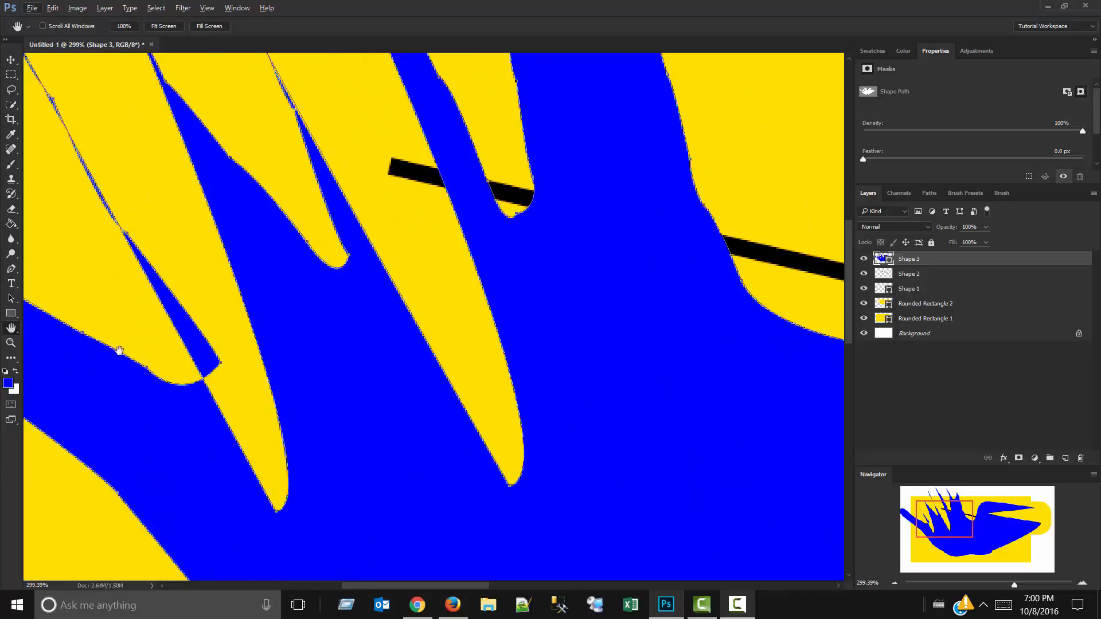
{"action": "left_click_drag", "start_coordinate": [178, 250], "coordinate": [122, 212]}
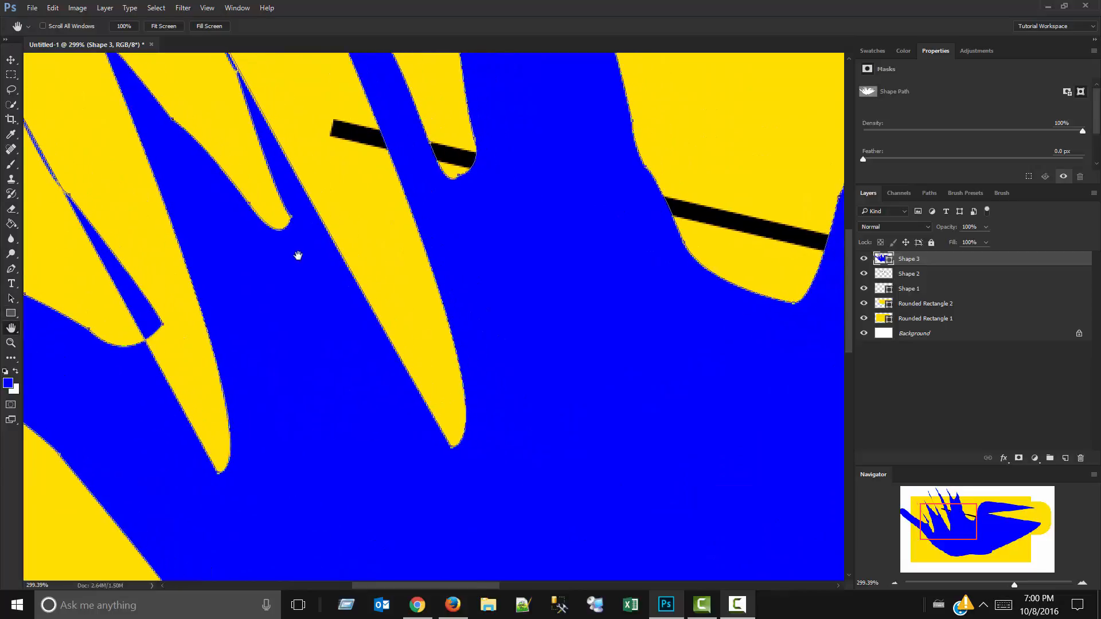
{"action": "left_click_drag", "start_coordinate": [300, 253], "coordinate": [147, 353]}
{"action": "left_click_drag", "start_coordinate": [469, 206], "coordinate": [246, 235]}
{"action": "left_click_drag", "start_coordinate": [345, 299], "coordinate": [256, 107]}
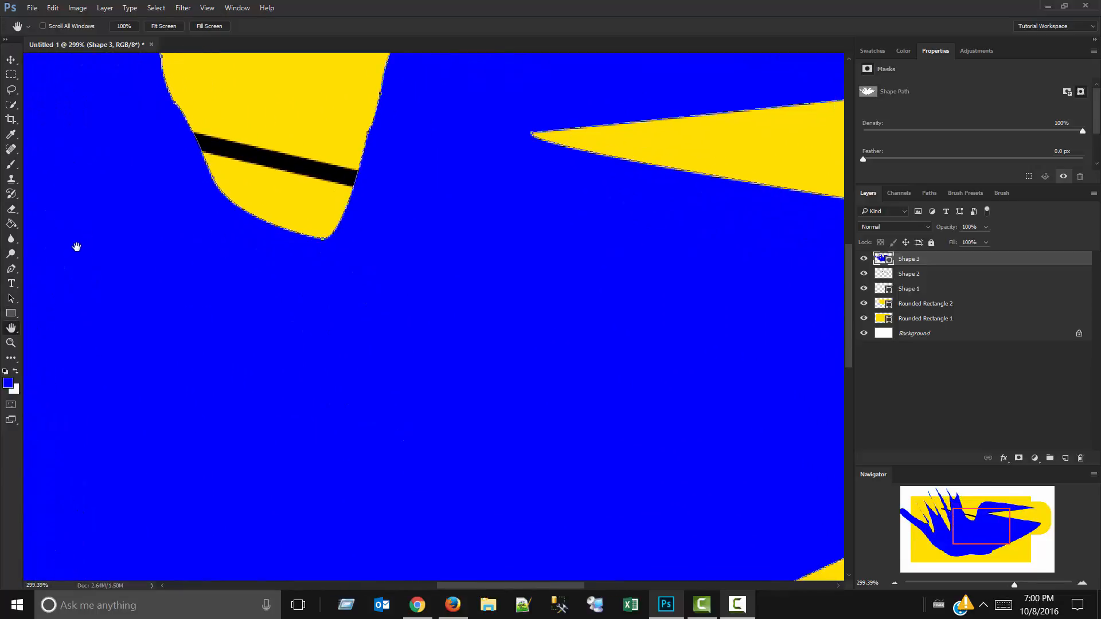
Activate the Move tool, and pan back to the fingers using the temporary Hand tool.
{"action": "key", "text": "v"}
{"action": "key", "text": "space"}
{"action": "left_click_drag", "start_coordinate": [117, 241], "coordinate": [431, 568]}
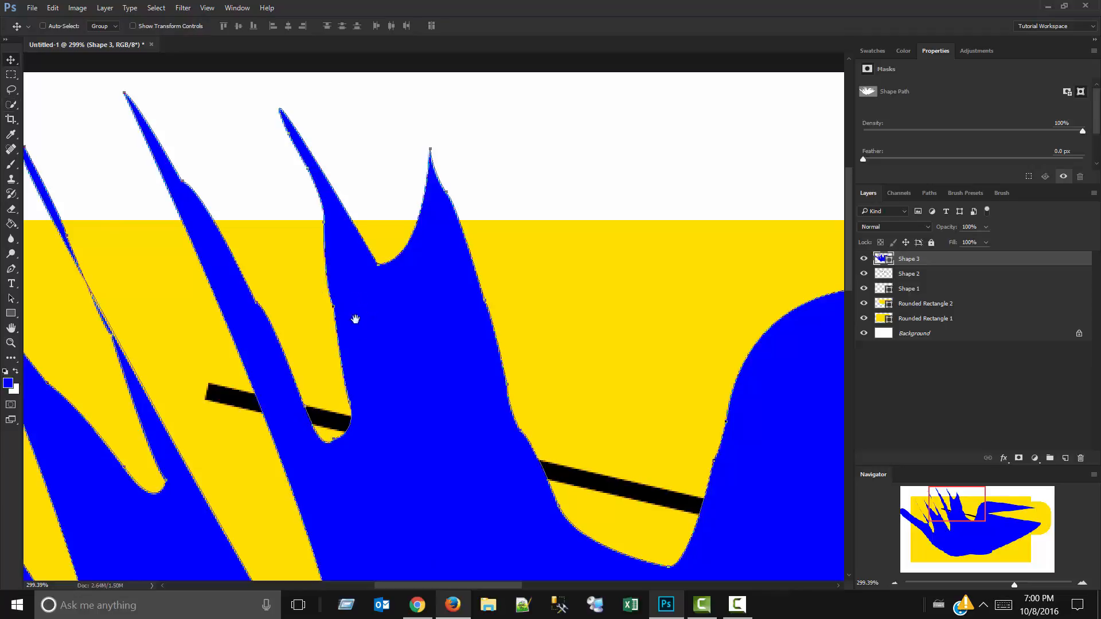
{"action": "left_click_drag", "start_coordinate": [378, 368], "coordinate": [590, 216]}
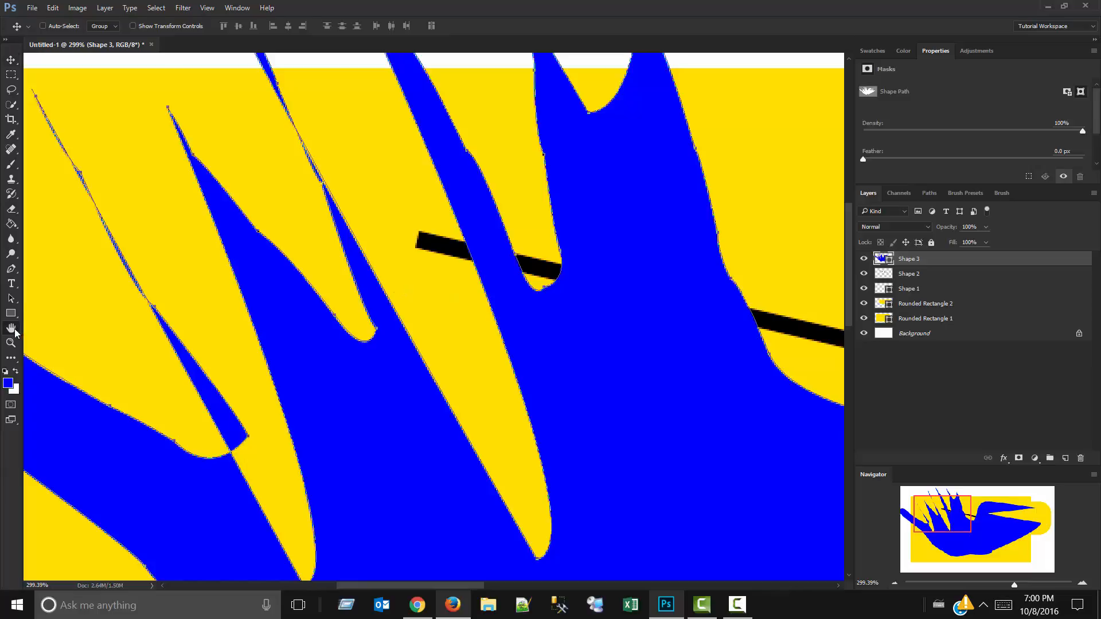
Try to rotate the canvas with the Rotate View tool, at close zoom and at about 100%.
{"action": "left_click_drag", "start_coordinate": [12, 327], "coordinate": [46, 339]}
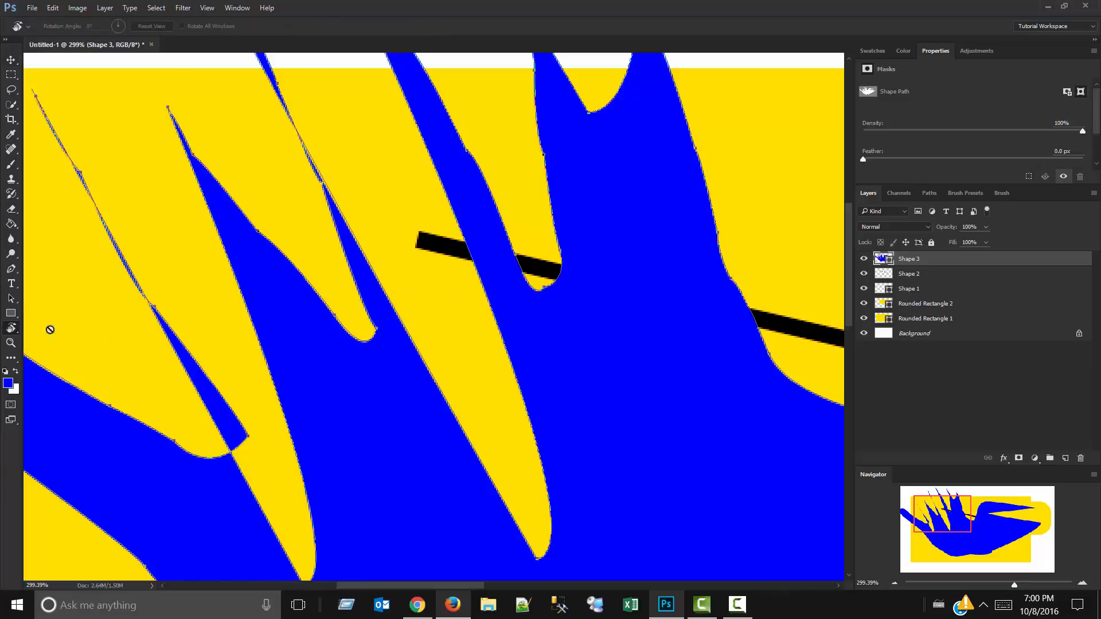
{"action": "left_click", "coordinate": [129, 230]}
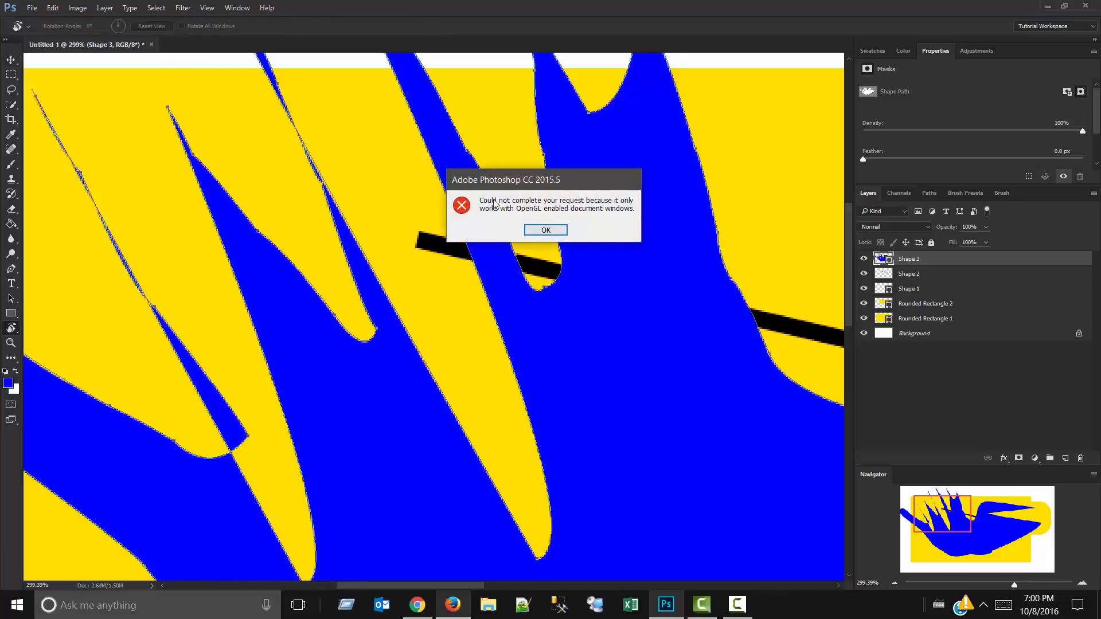
{"action": "left_click", "coordinate": [546, 230]}
{"action": "scroll", "coordinate": [404, 221], "scroll_direction": "down", "scroll_amount": 6}
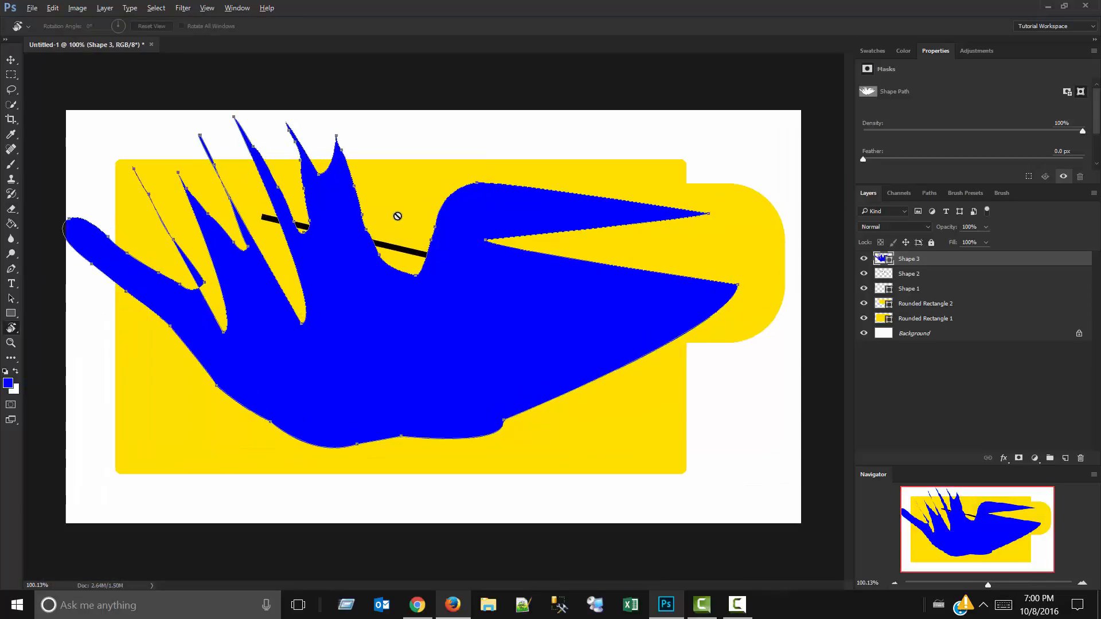
{"action": "left_click", "coordinate": [397, 216]}
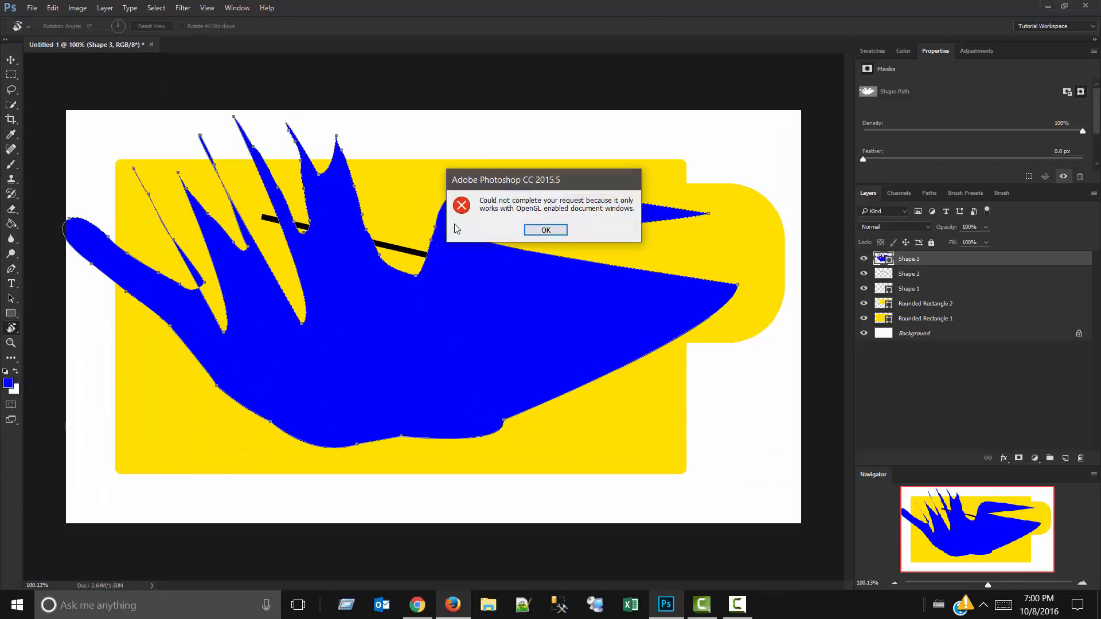
{"action": "left_click", "coordinate": [546, 231]}
Enable Use Graphics Processor in the Performance preferences, and reactivate the Rotate View tool.
{"action": "left_click", "coordinate": [51, 7]}
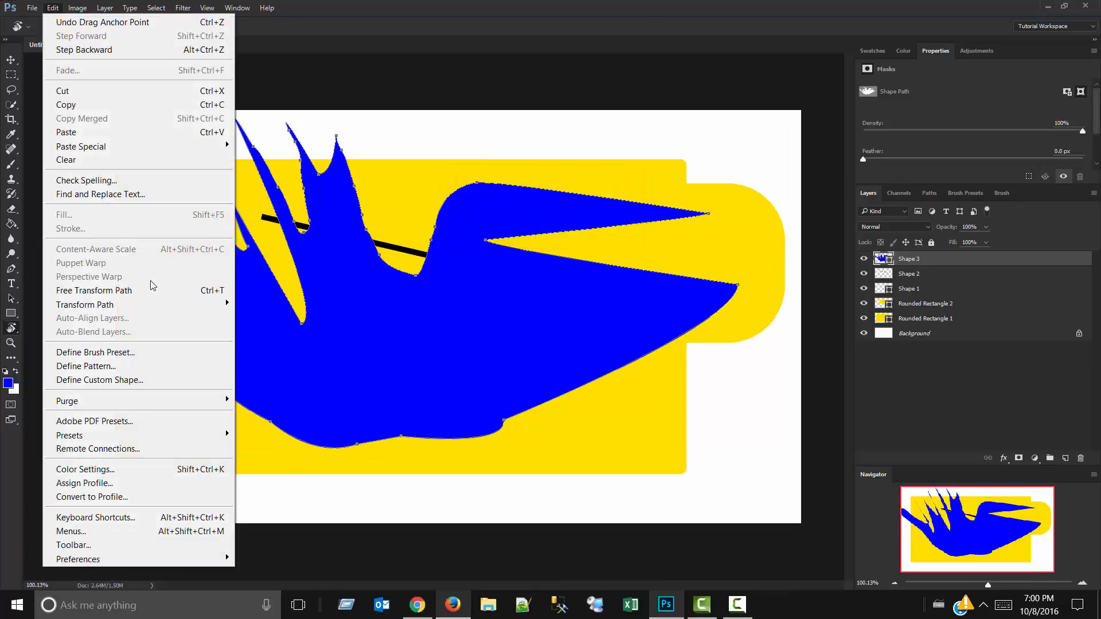
{"action": "mouse_move", "coordinate": [195, 559]}
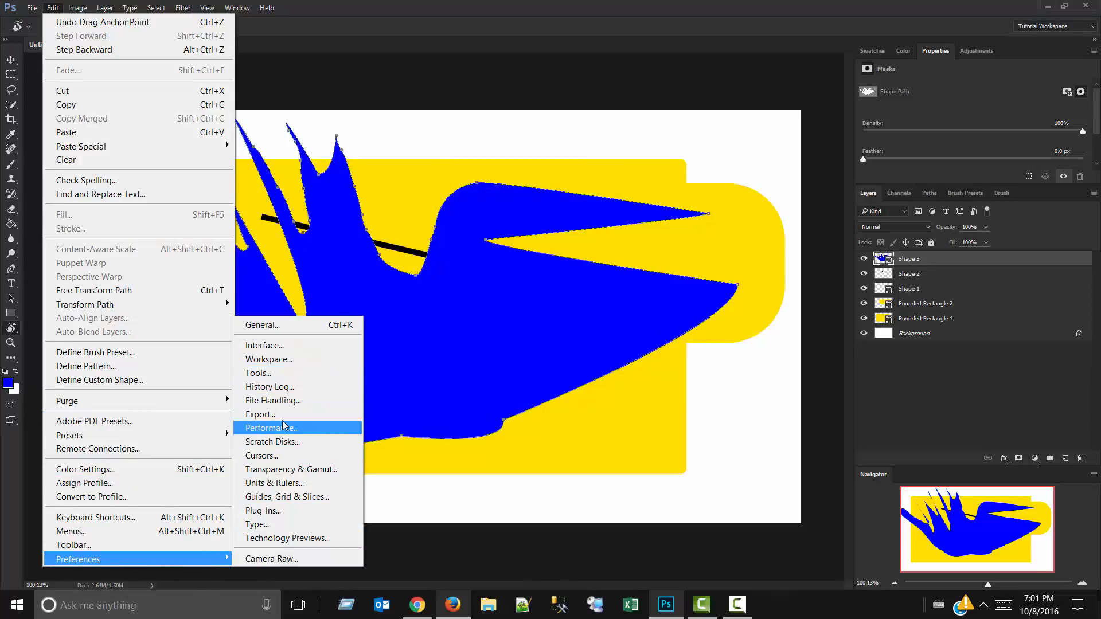
{"action": "left_click", "coordinate": [270, 325]}
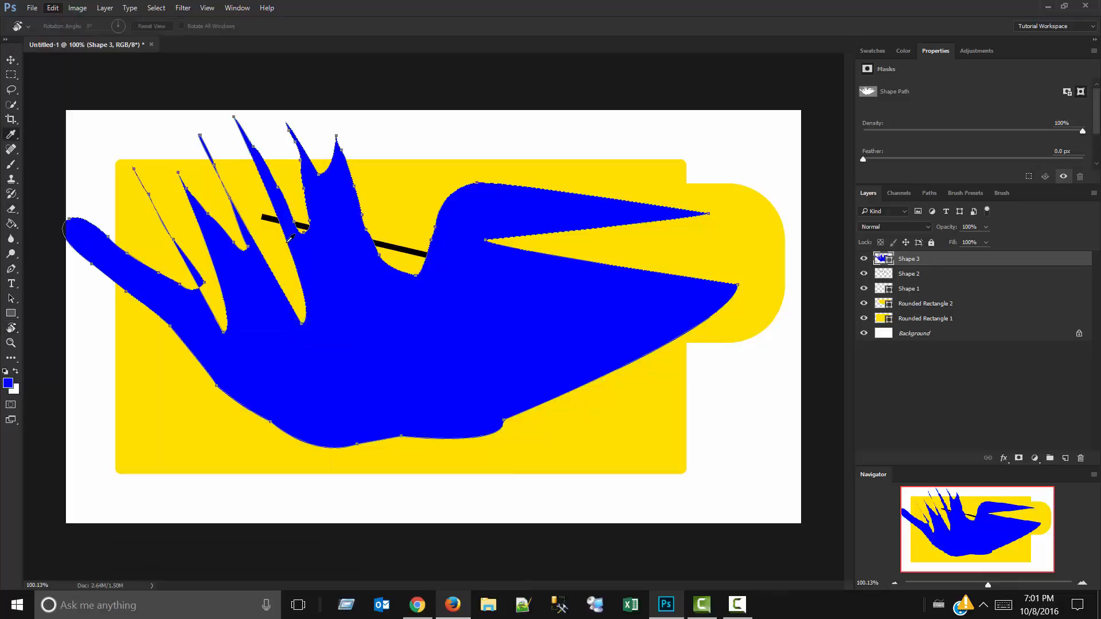
{"action": "left_click", "coordinate": [346, 198]}
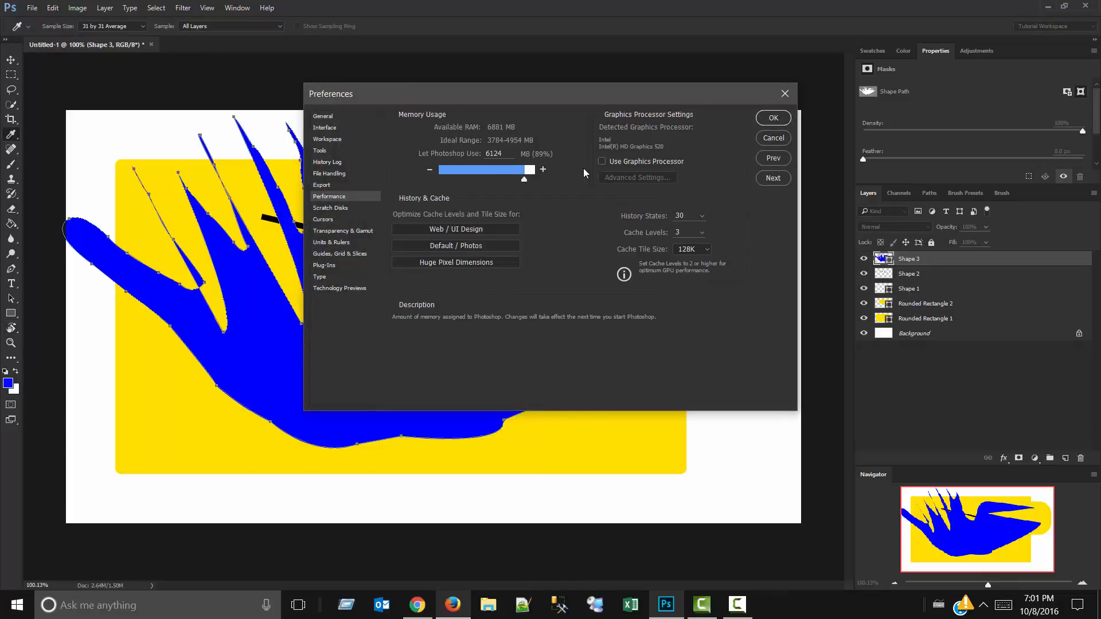
{"action": "left_click", "coordinate": [602, 161]}
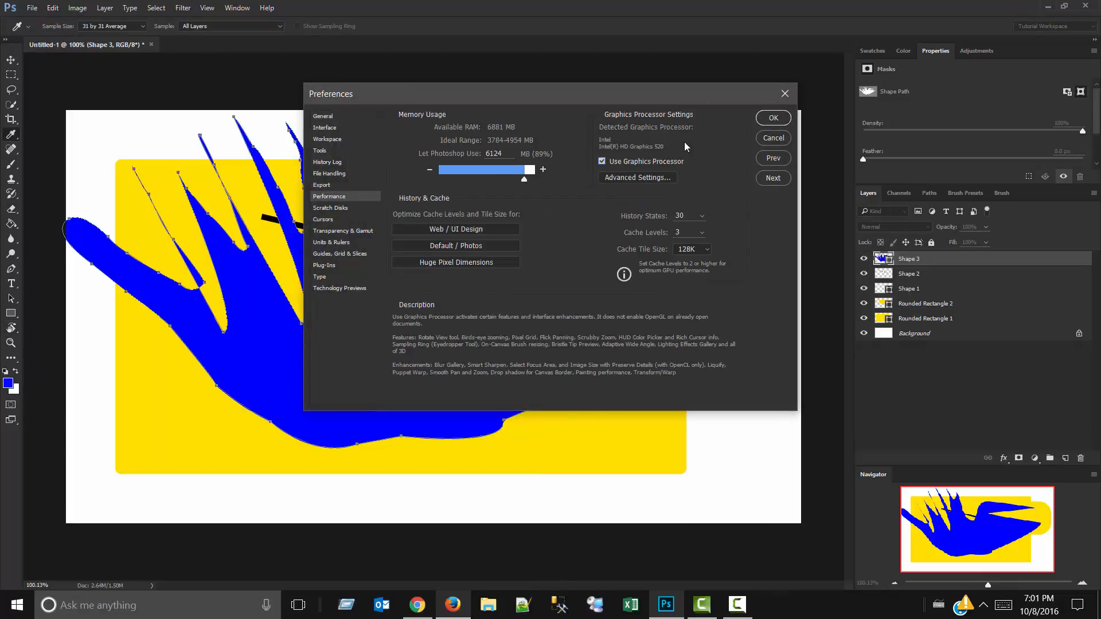
{"action": "left_click", "coordinate": [772, 118]}
{"action": "key", "text": "r"}
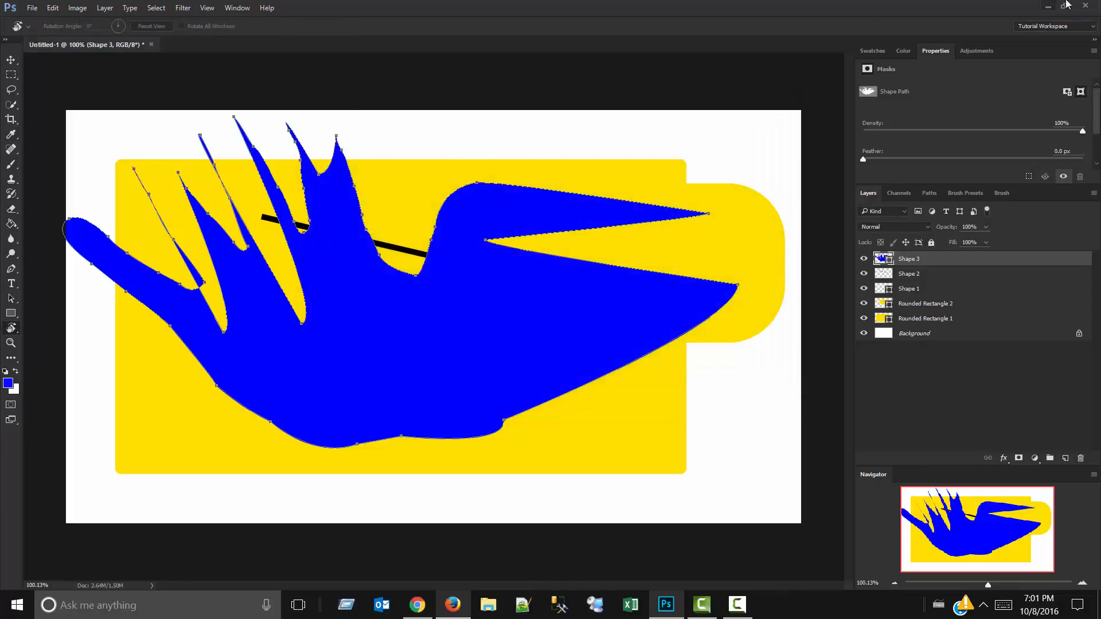
Restart Photoshop without saving Untitled-1, and close the red-eye image search tab in the browser.
{"action": "left_click", "coordinate": [1084, 5]}
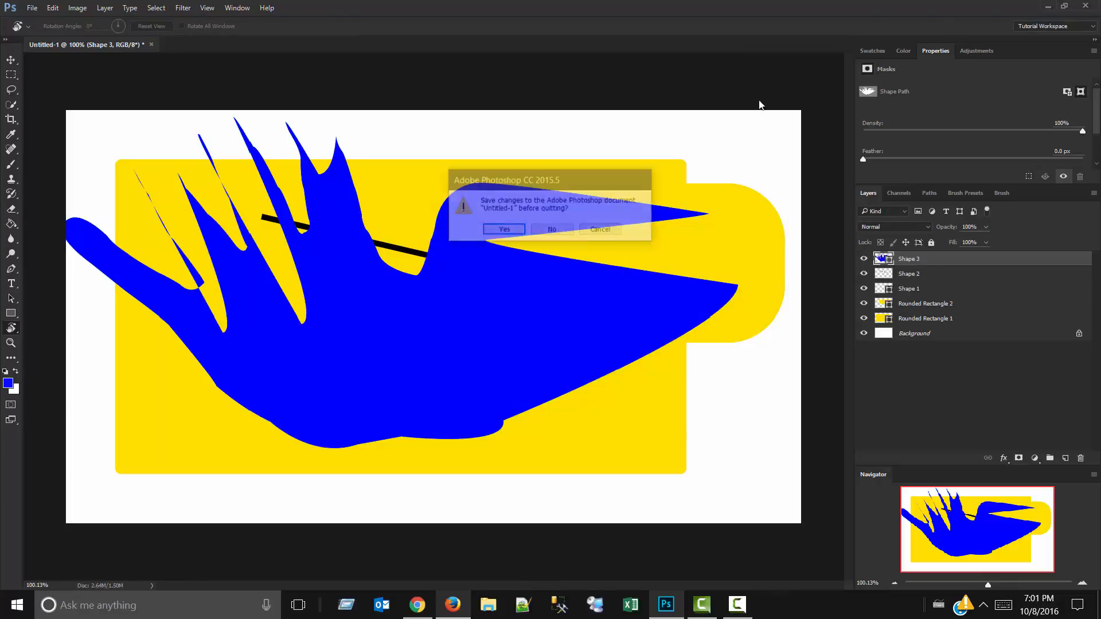
{"action": "left_click", "coordinate": [549, 230]}
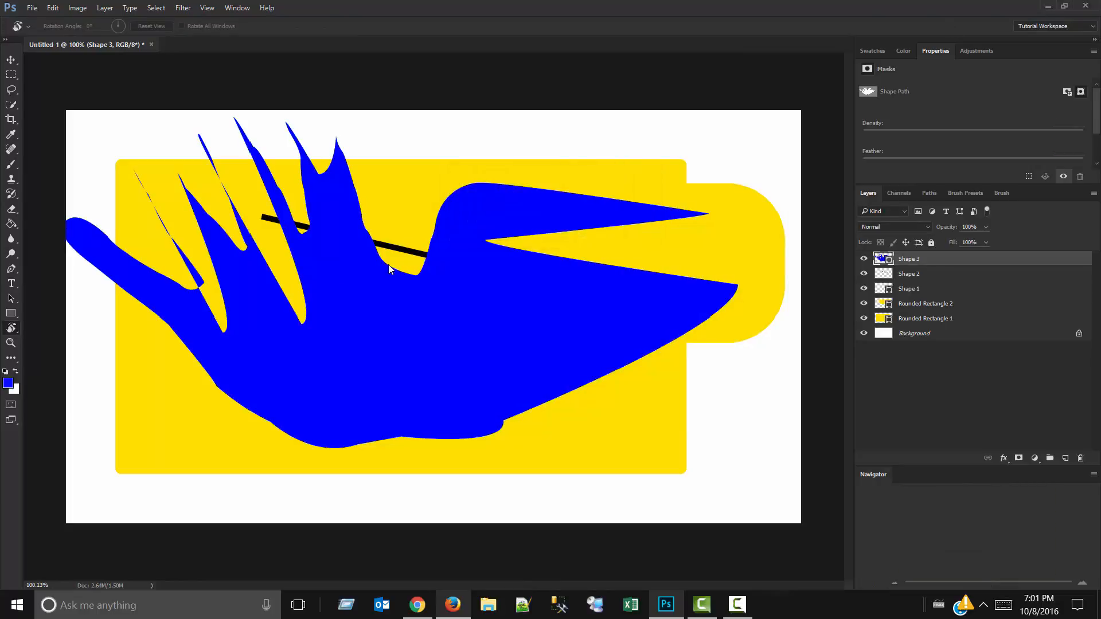
{"action": "left_click", "coordinate": [8, 598]}
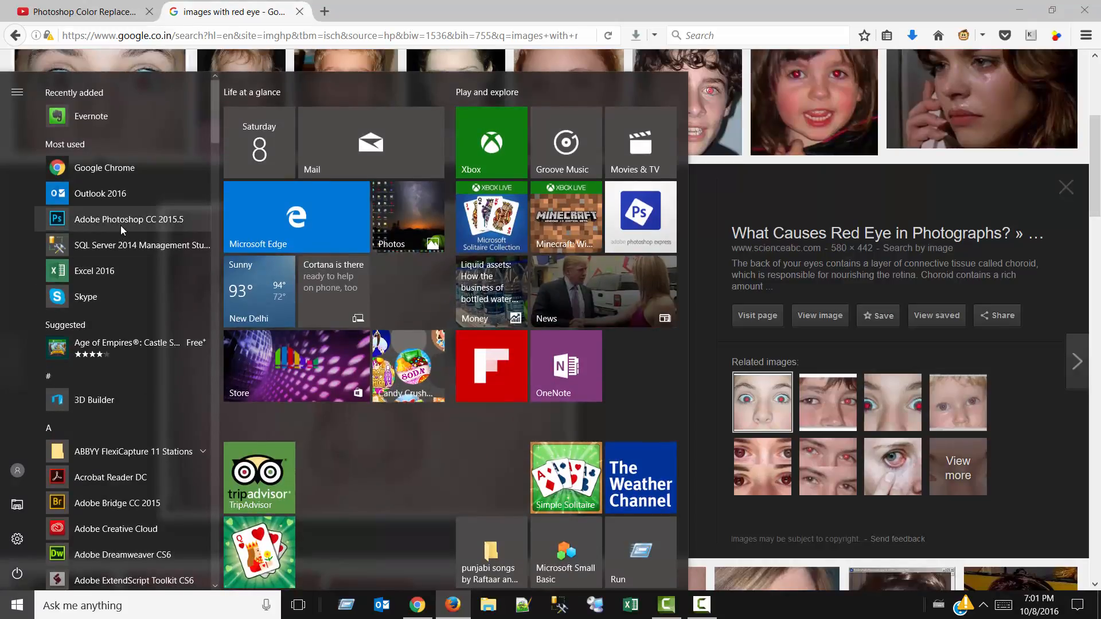
{"action": "left_click", "coordinate": [246, 3]}
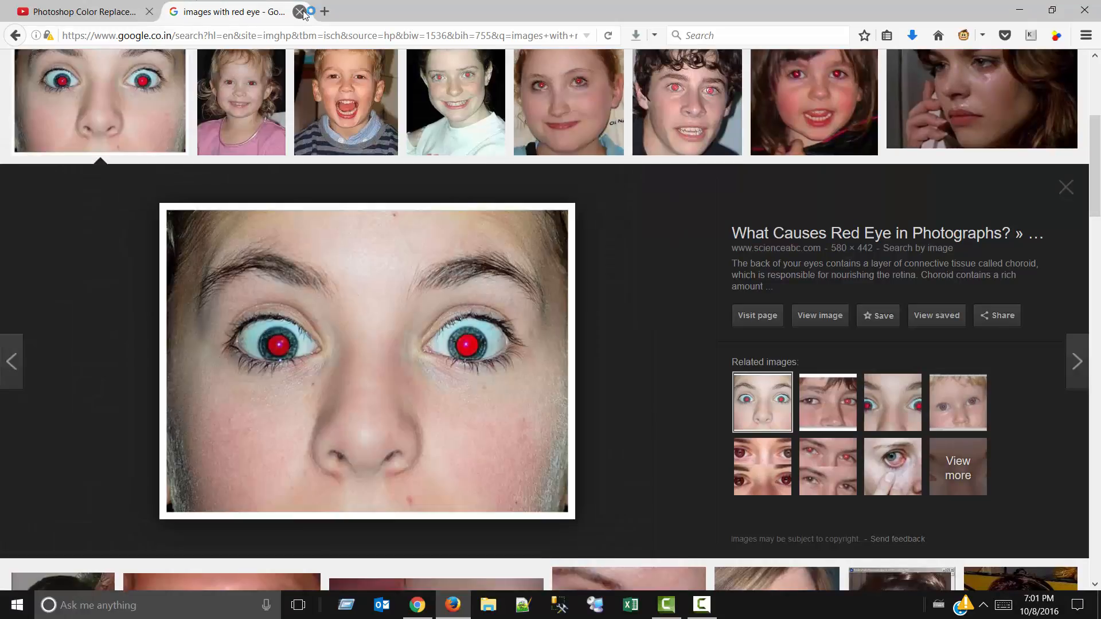
{"action": "left_click", "coordinate": [299, 11]}
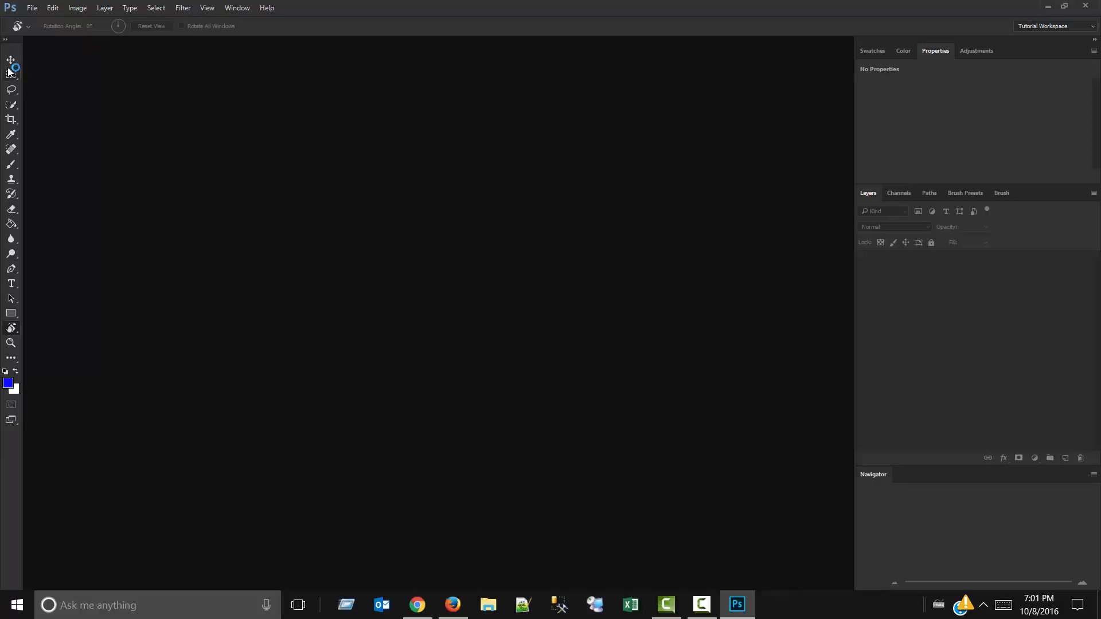
Create a new document from the 1280 px X 720 px preset, and fill its background with the blue foreground color.
{"action": "left_click", "coordinate": [32, 9]}
{"action": "left_click", "coordinate": [33, 16]}
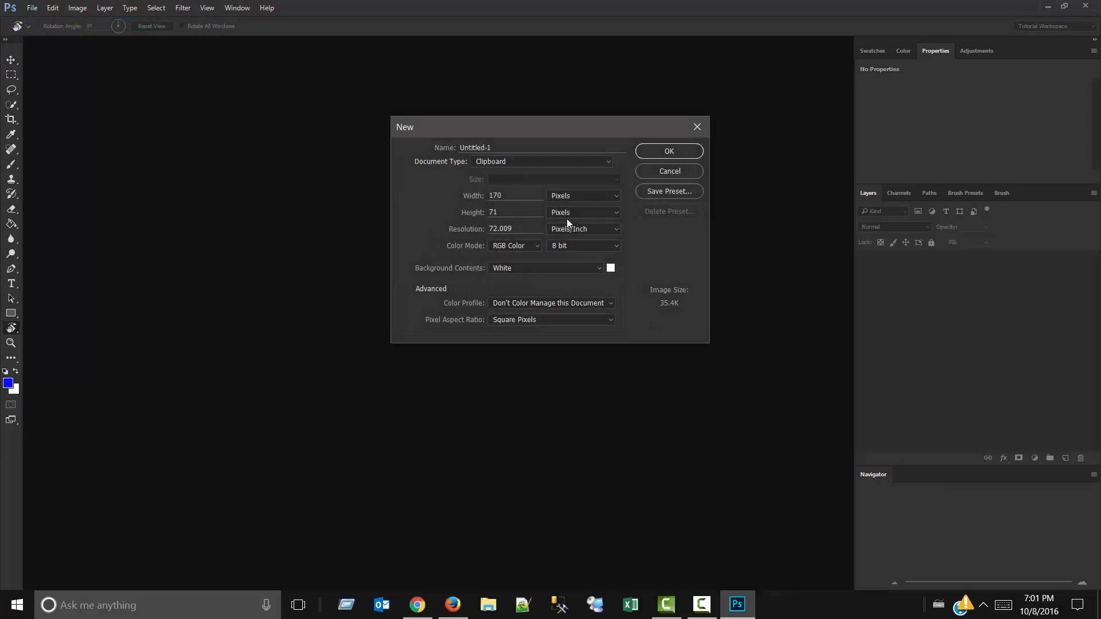
{"action": "left_click", "coordinate": [594, 161]}
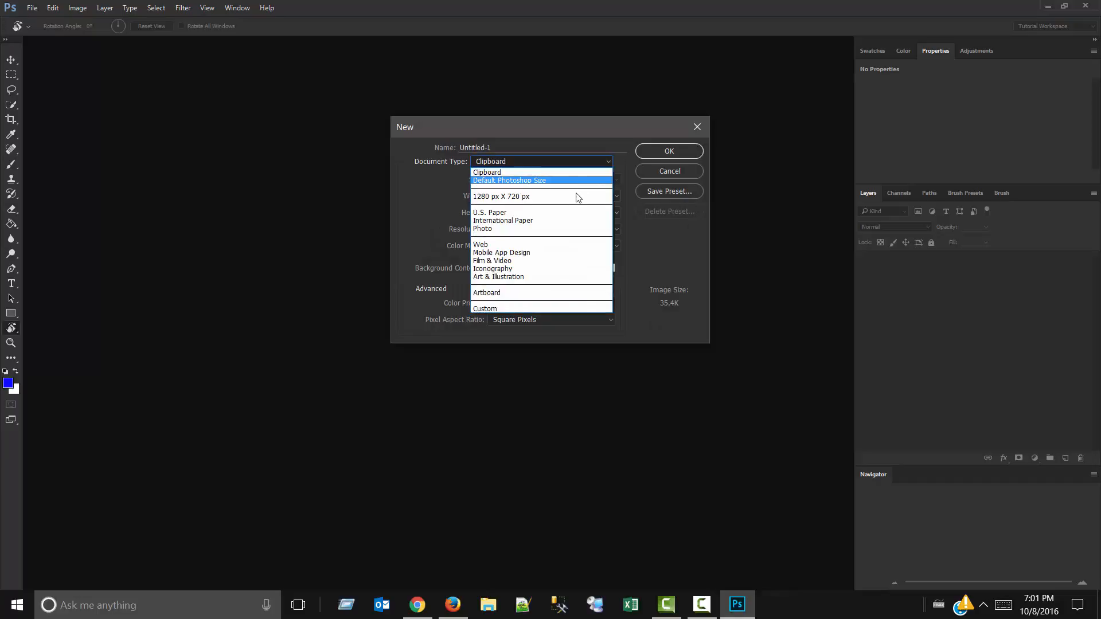
{"action": "left_click", "coordinate": [573, 197]}
{"action": "left_click", "coordinate": [650, 150]}
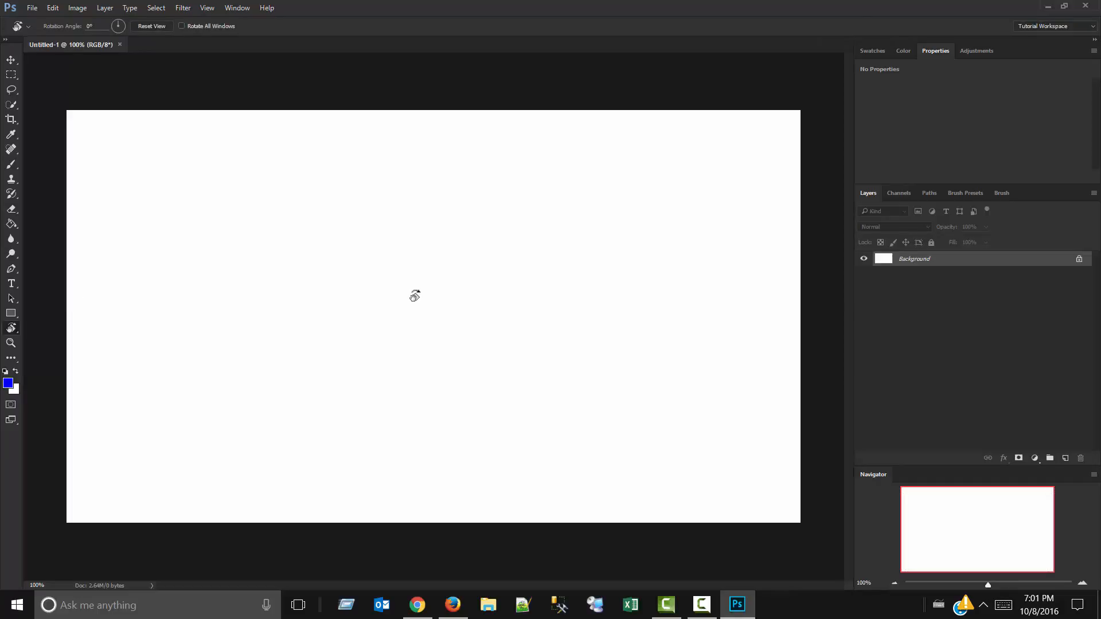
{"action": "key", "text": "alt+BackSpace"}
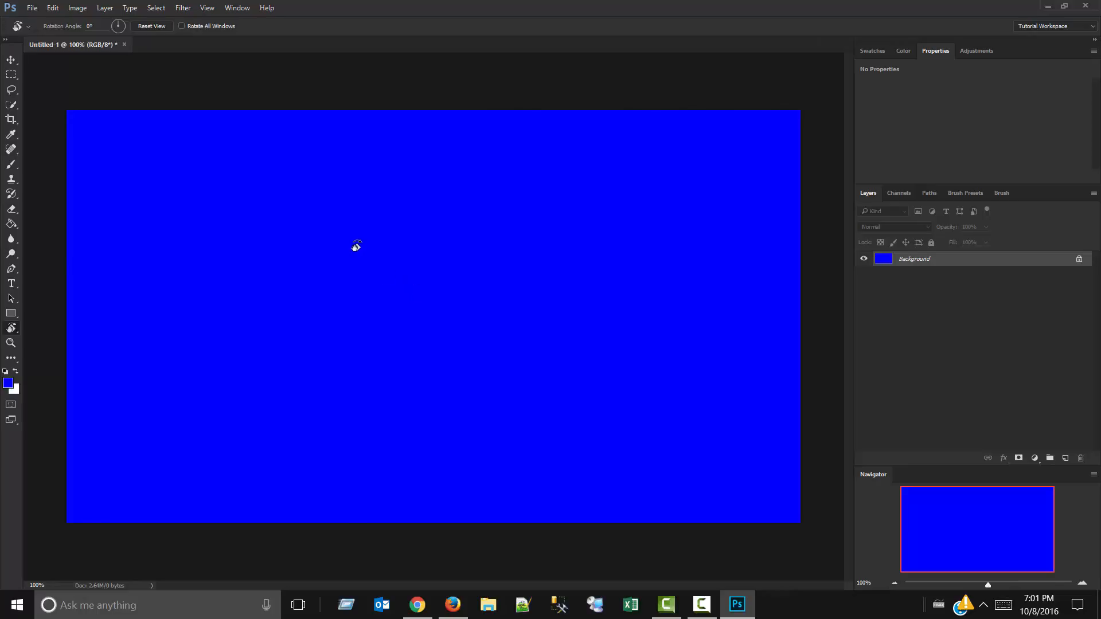
Rotate the canvas view to 20°, undo and redo the blue fill, and turn the view back to 0°.
{"action": "left_click_drag", "start_coordinate": [317, 324], "coordinate": [421, 272]}
{"action": "key", "text": "ctrl+z"}
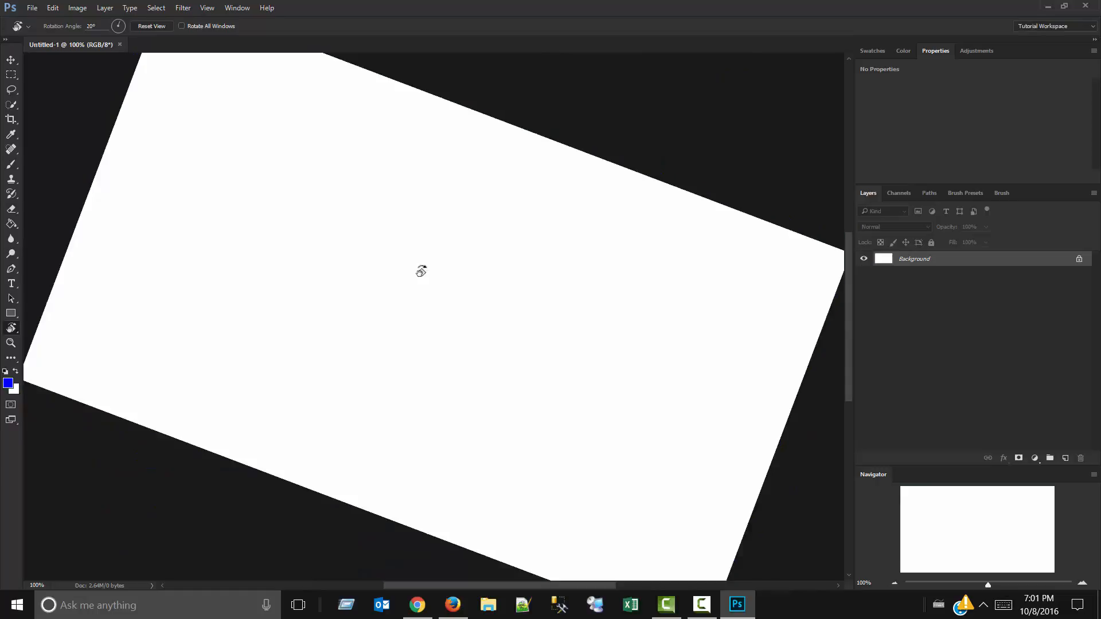
{"action": "key", "text": "ctrl+z"}
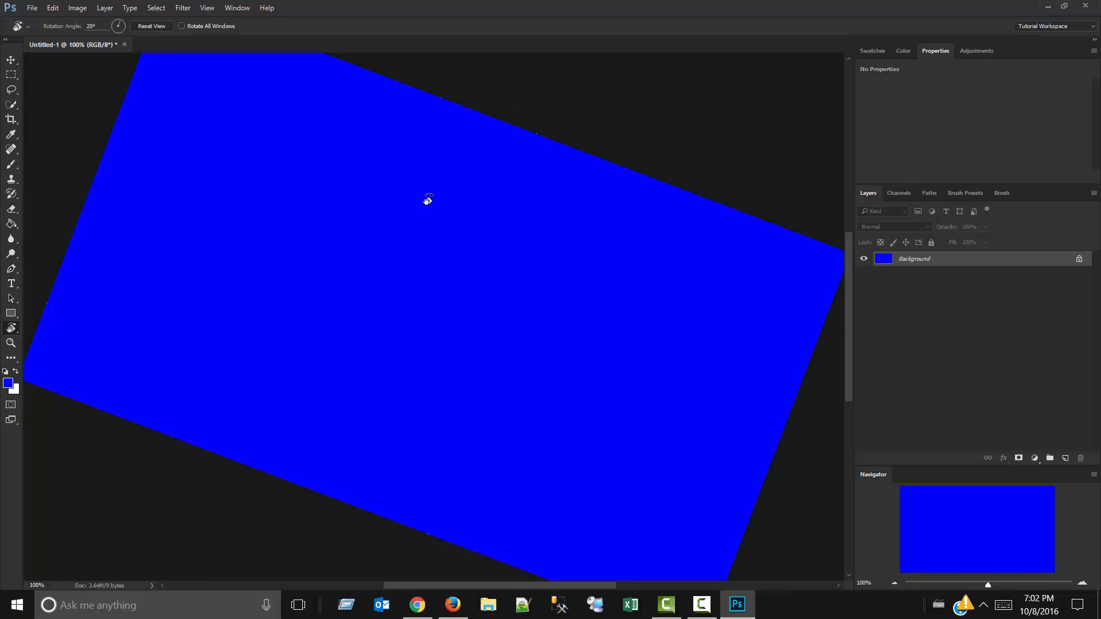
{"action": "left_click_drag", "start_coordinate": [428, 200], "coordinate": [420, 288]}
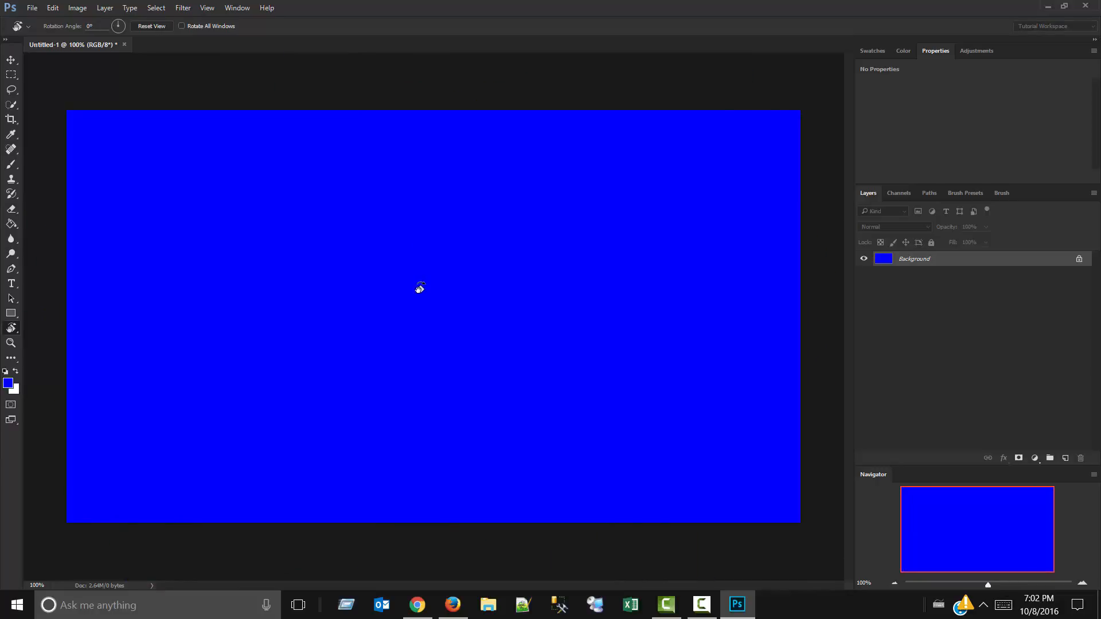
Switch through the Hand and Move tools to the Zoom tool, and zoom in on the canvas's left side to 500%.
{"action": "key", "text": "h"}
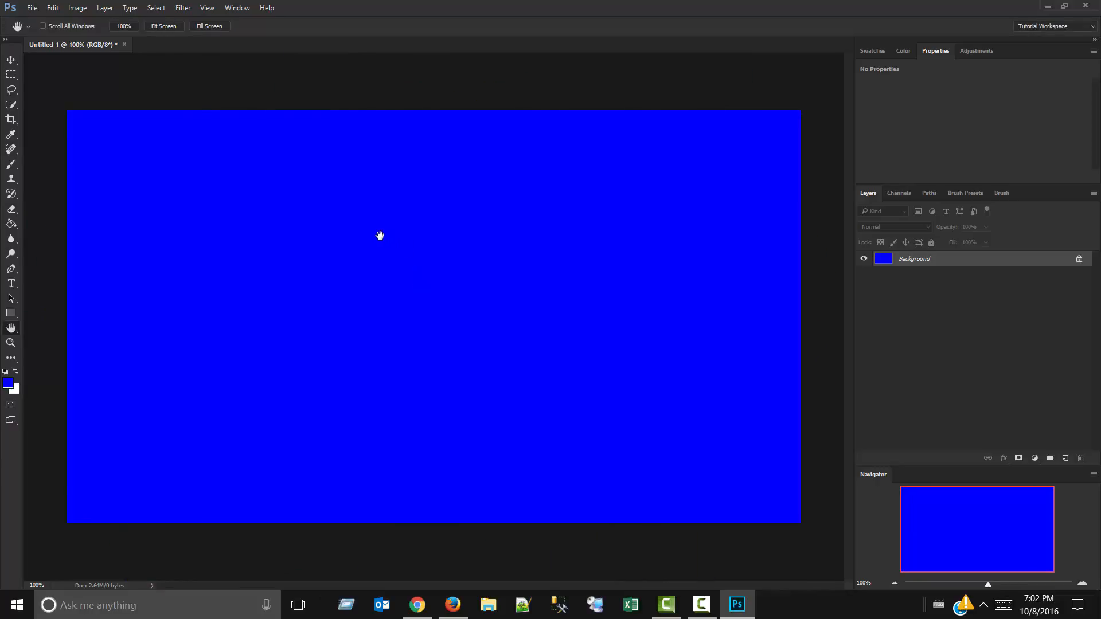
{"action": "key", "text": "v"}
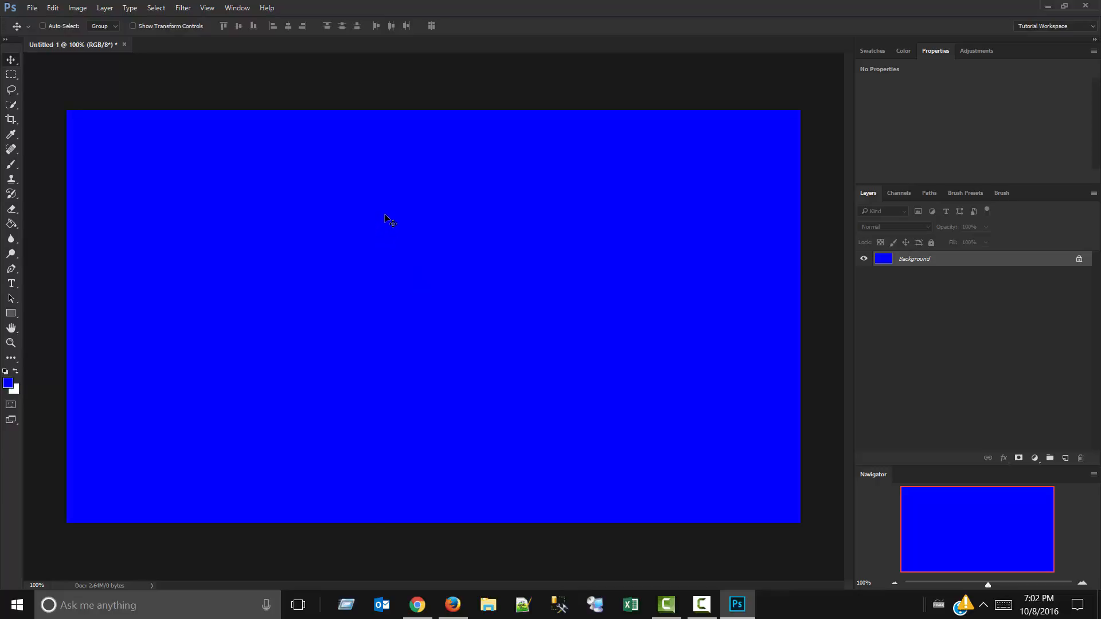
{"action": "key", "text": "z"}
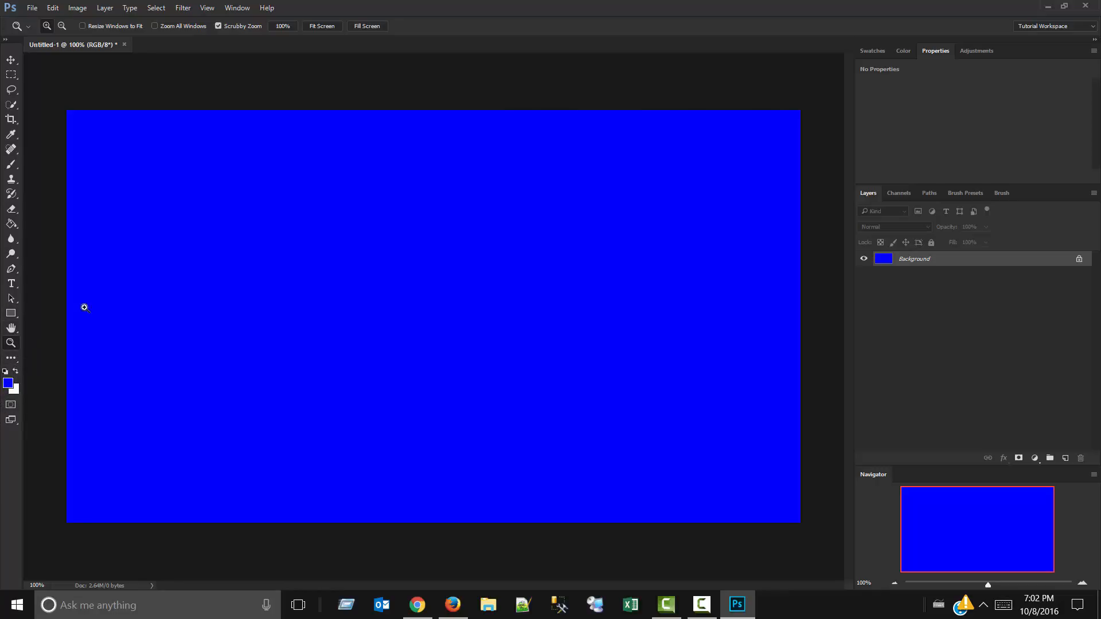
{"action": "left_click", "coordinate": [122, 269]}
{"action": "left_click", "coordinate": [126, 267]}
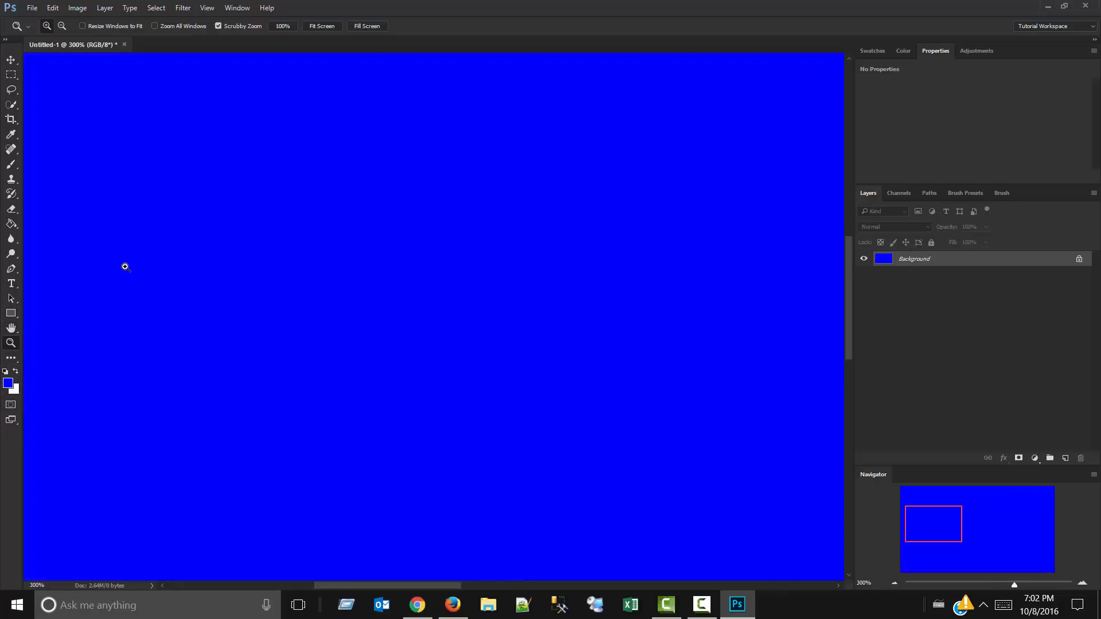
{"action": "left_click", "coordinate": [126, 265]}
{"action": "left_click", "coordinate": [126, 266]}
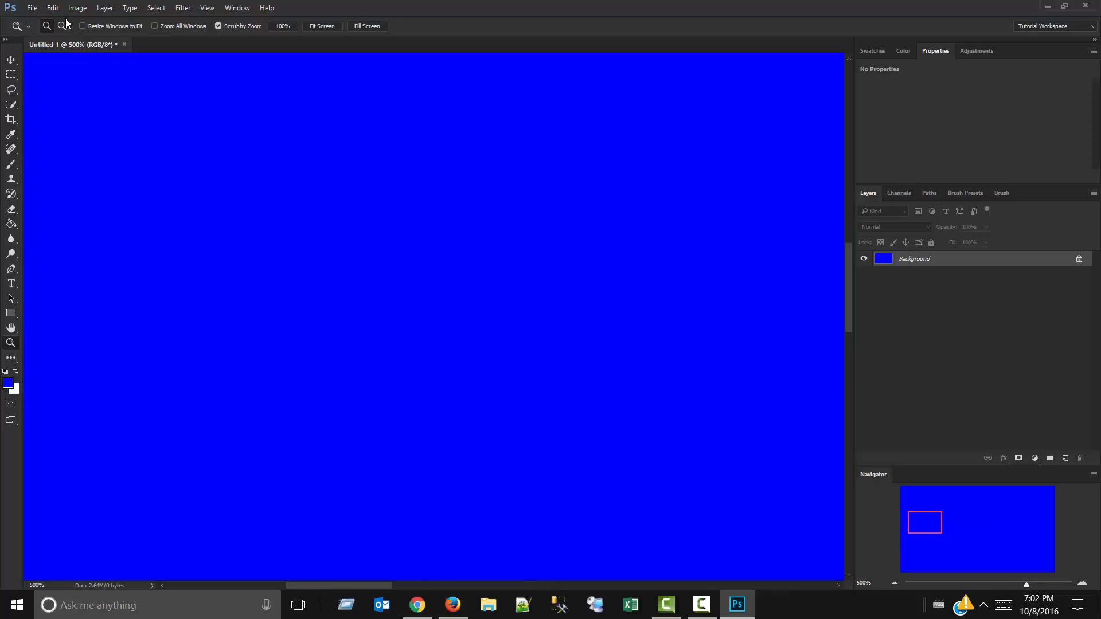
Set the Zoom tool to zoom out, and reduce the view of the blue canvas to 100%.
{"action": "left_click", "coordinate": [238, 239], "text": "alt"}
{"action": "left_click", "coordinate": [213, 201], "text": "alt"}
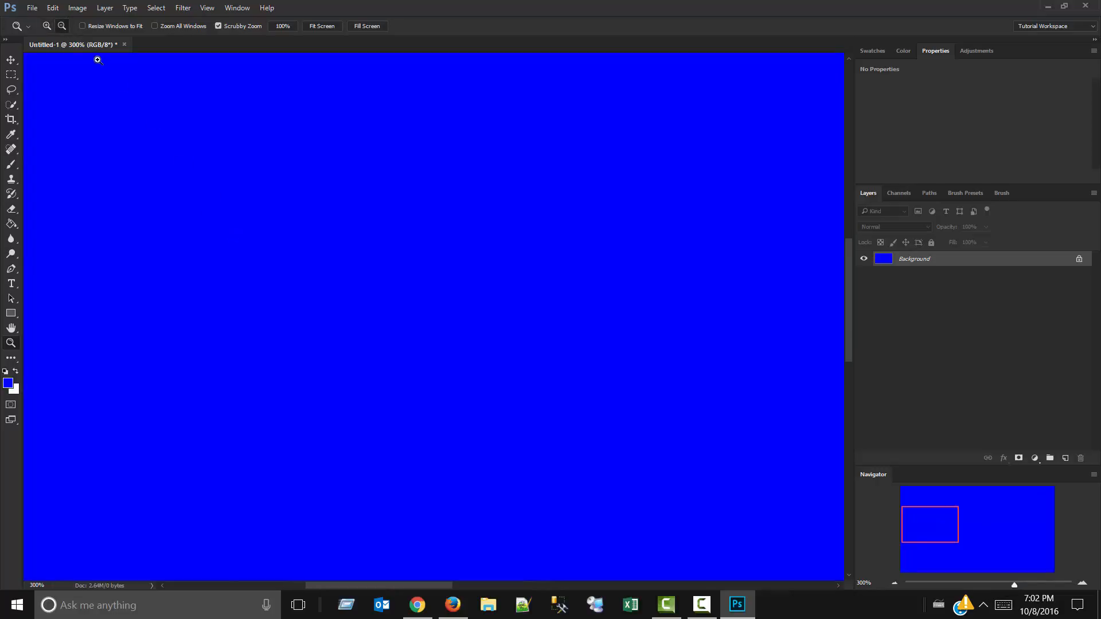
{"action": "left_click", "coordinate": [62, 26]}
{"action": "left_click", "coordinate": [113, 121]}
{"action": "left_click", "coordinate": [77, 92]}
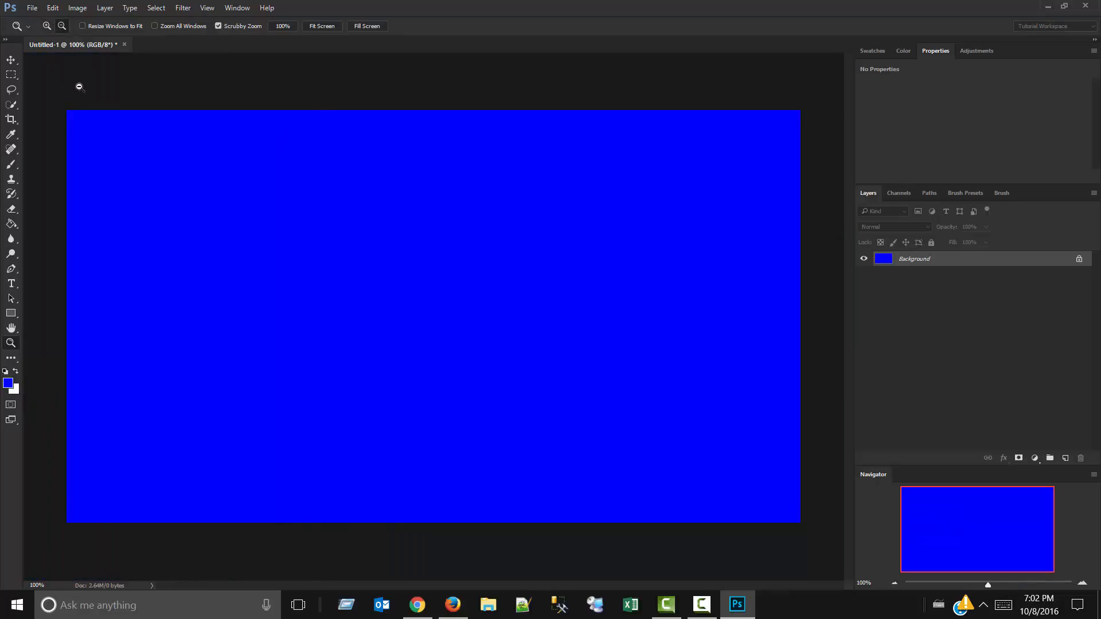